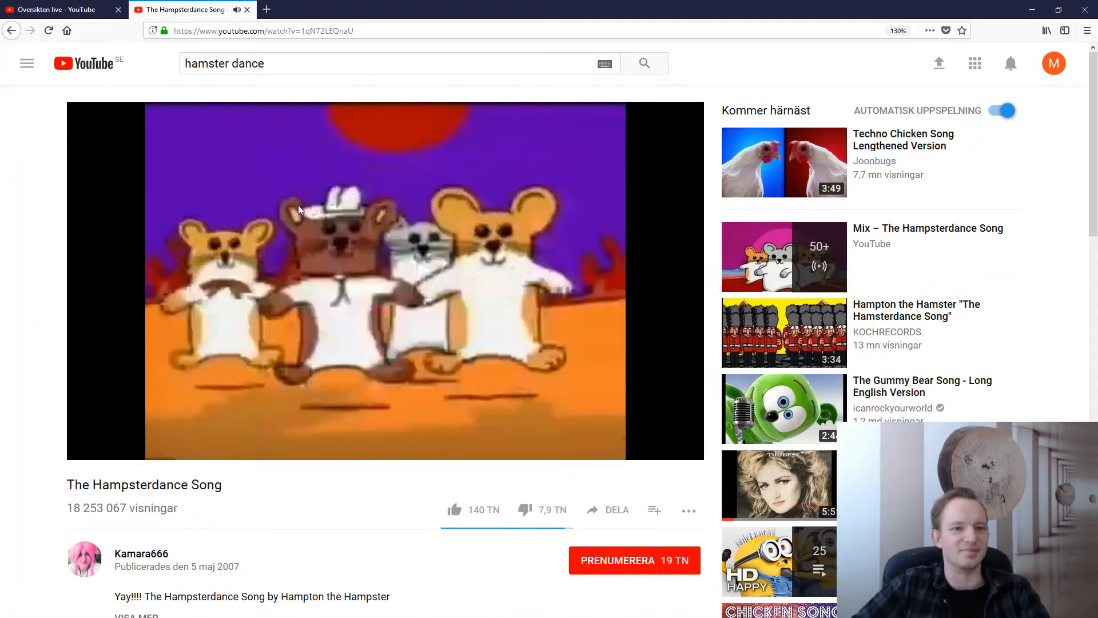
pyautogui.click(280, 213)
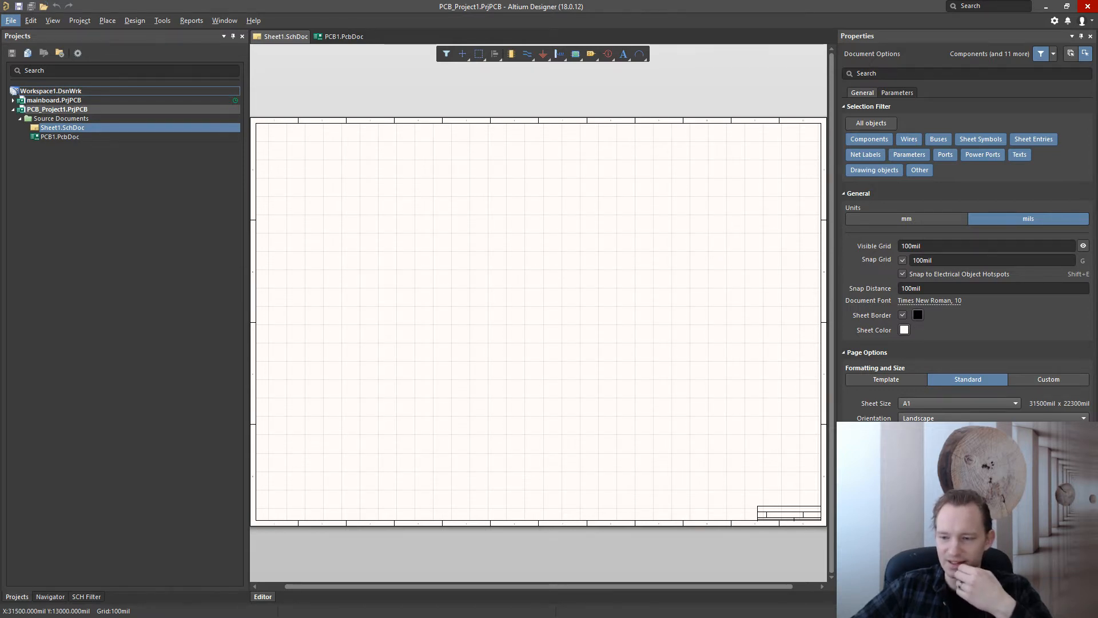
pyautogui.click(1049, 504)
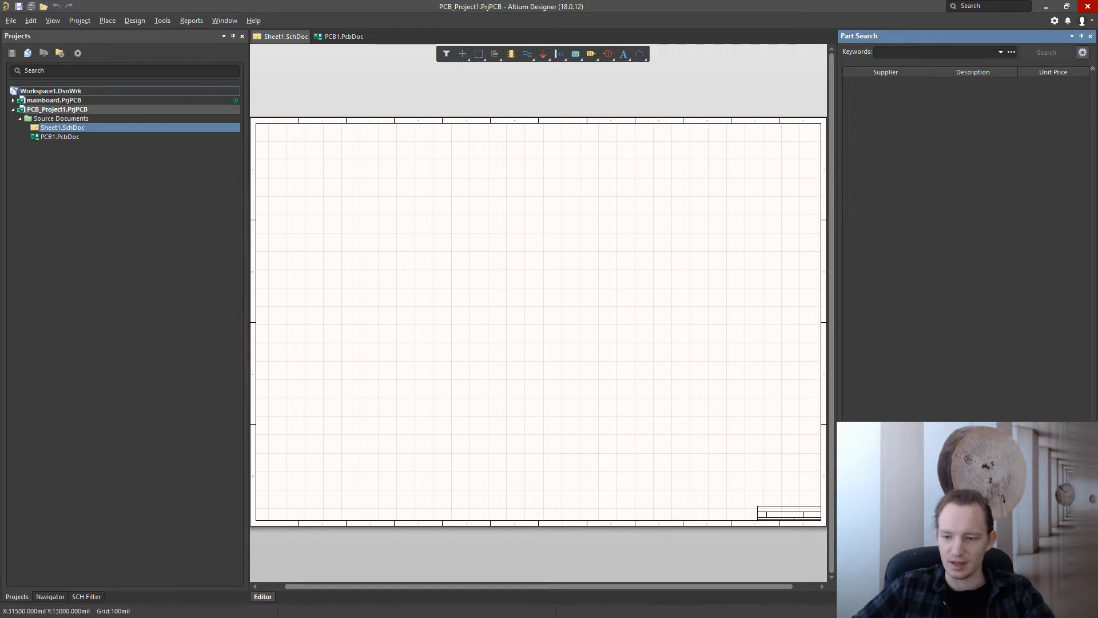
pyautogui.click(914, 596)
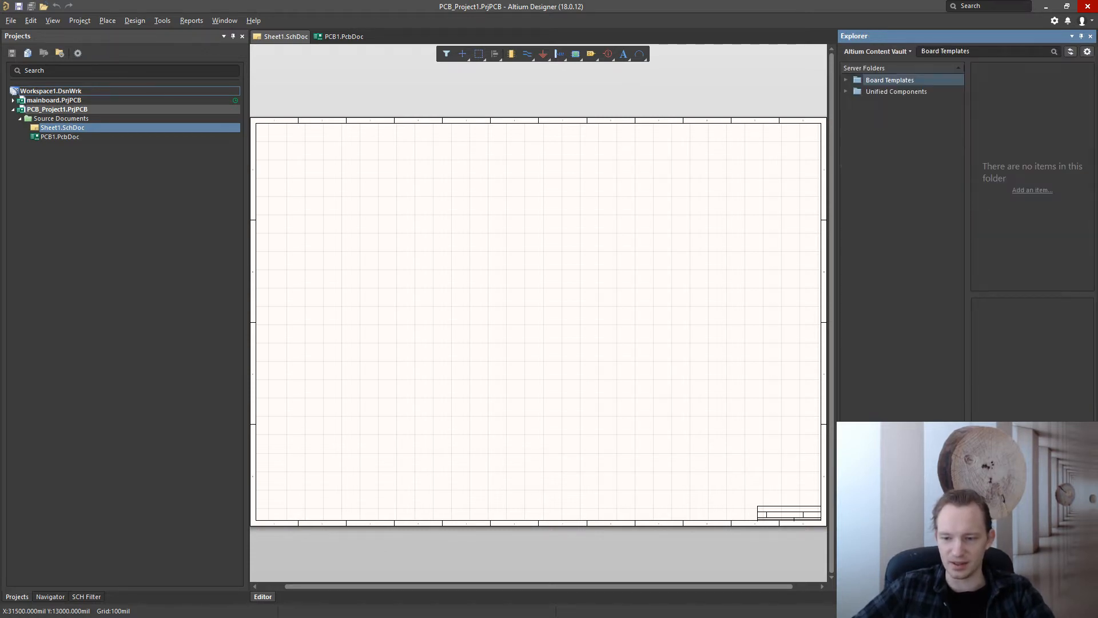
pyautogui.click(972, 50)
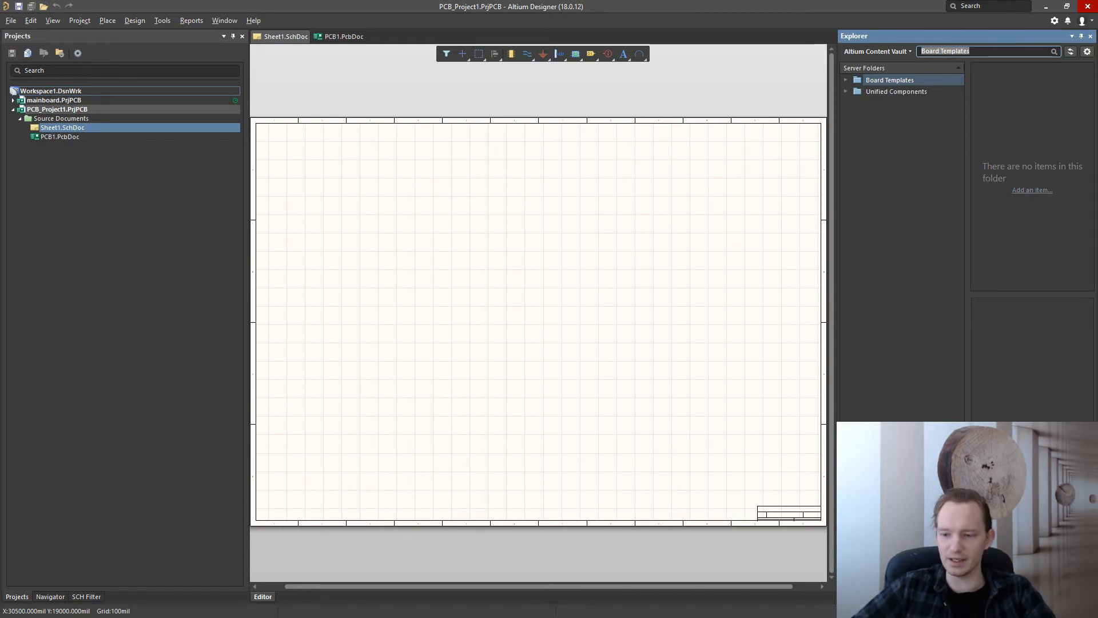
pyautogui.click(894, 596)
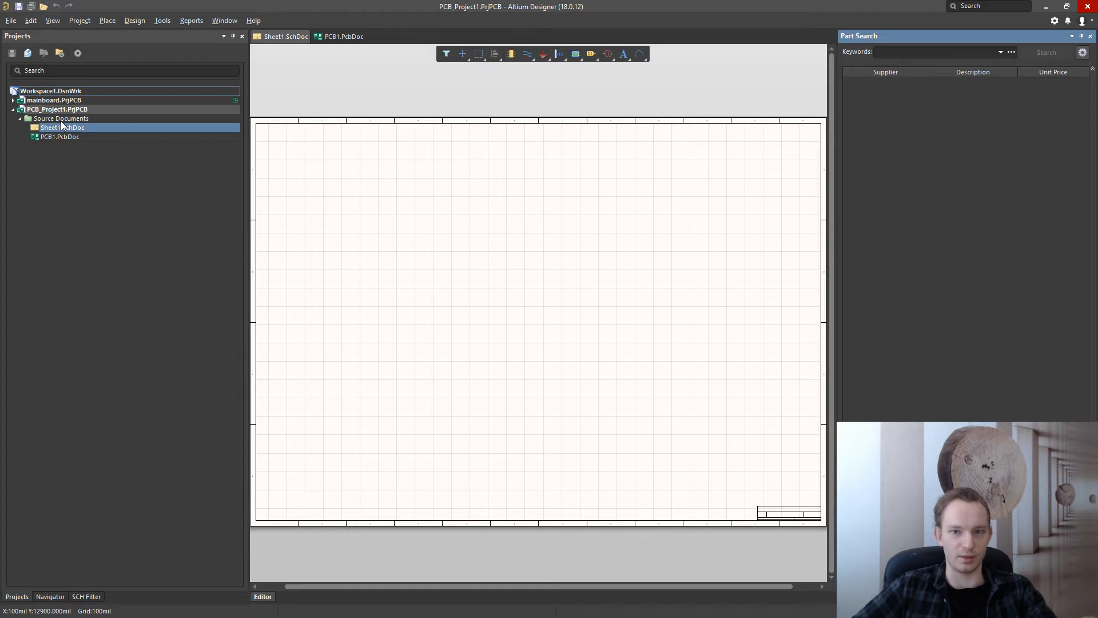
# Step: Add a new schematic library to PCB_Project1.PrjPCB and return to the project tree
pyautogui.rightClick(67, 110)
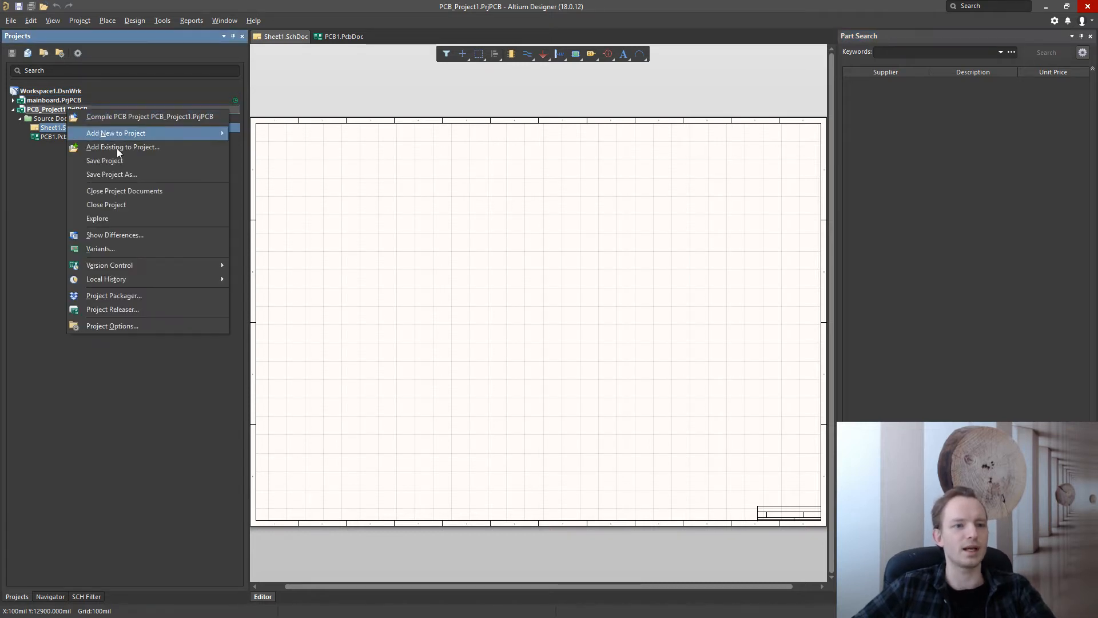
pyautogui.click(26, 180)
pyautogui.rightClick(58, 110)
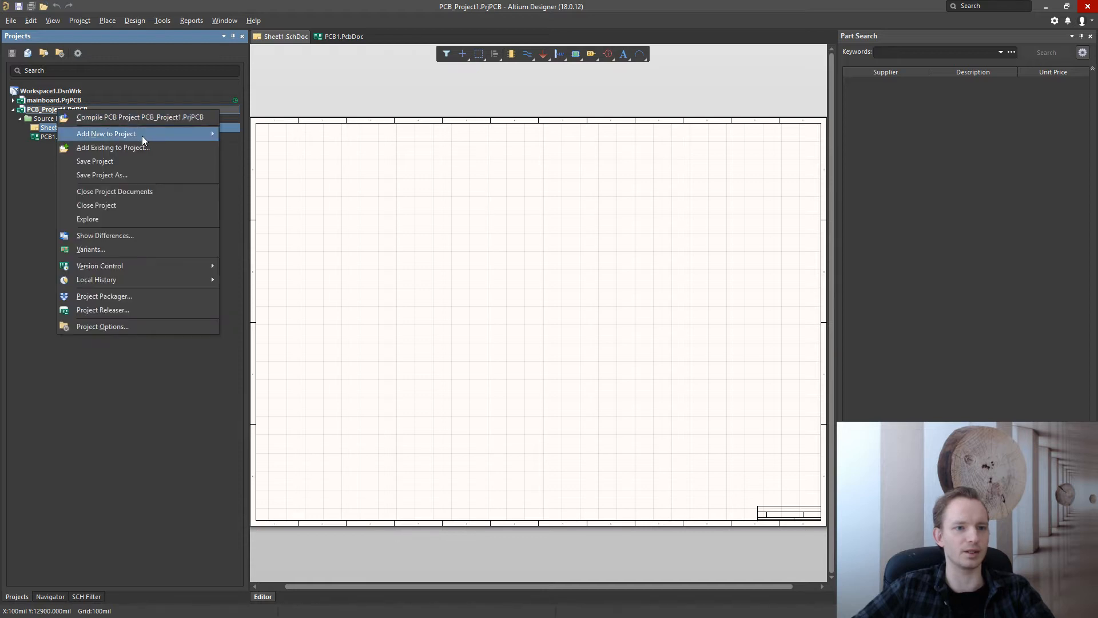
pyautogui.moveTo(142, 134)
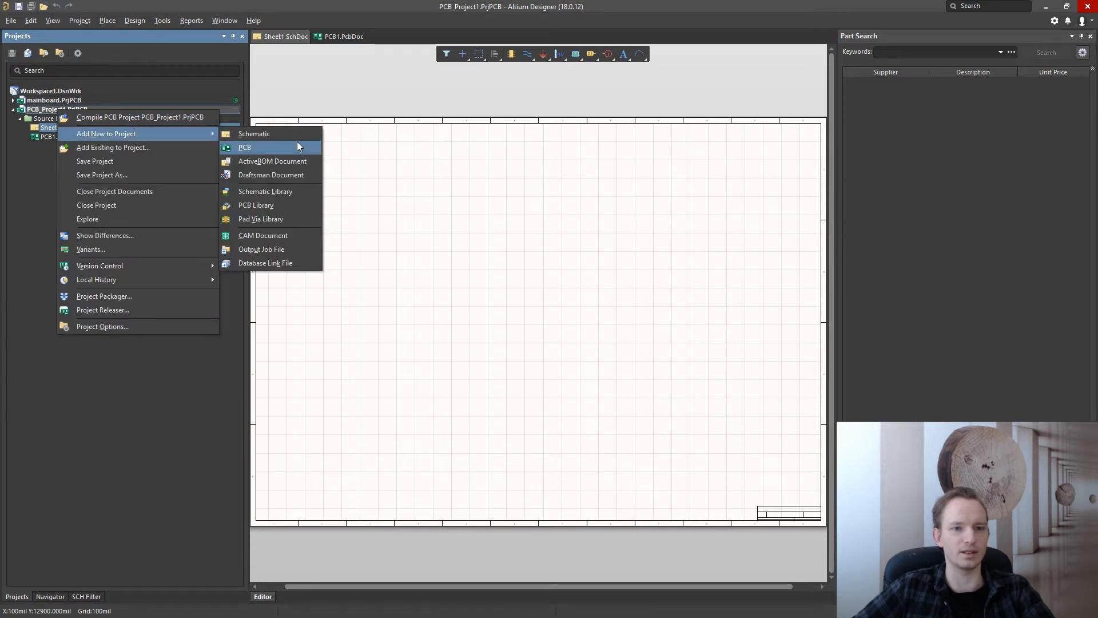
pyautogui.click(264, 194)
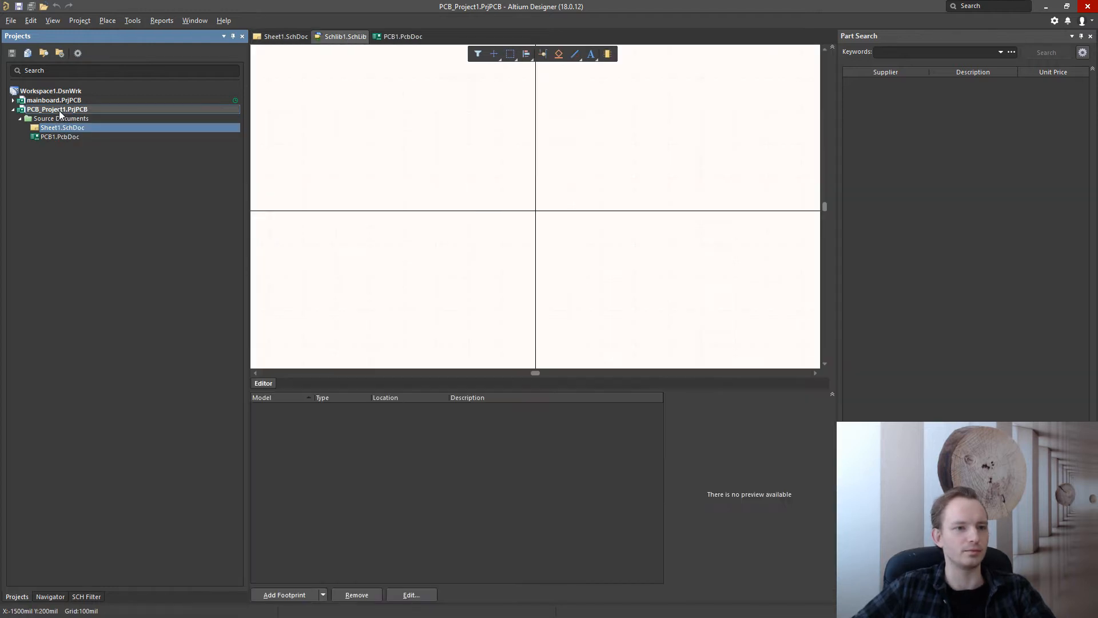
pyautogui.rightClick(60, 112)
pyautogui.click(34, 233)
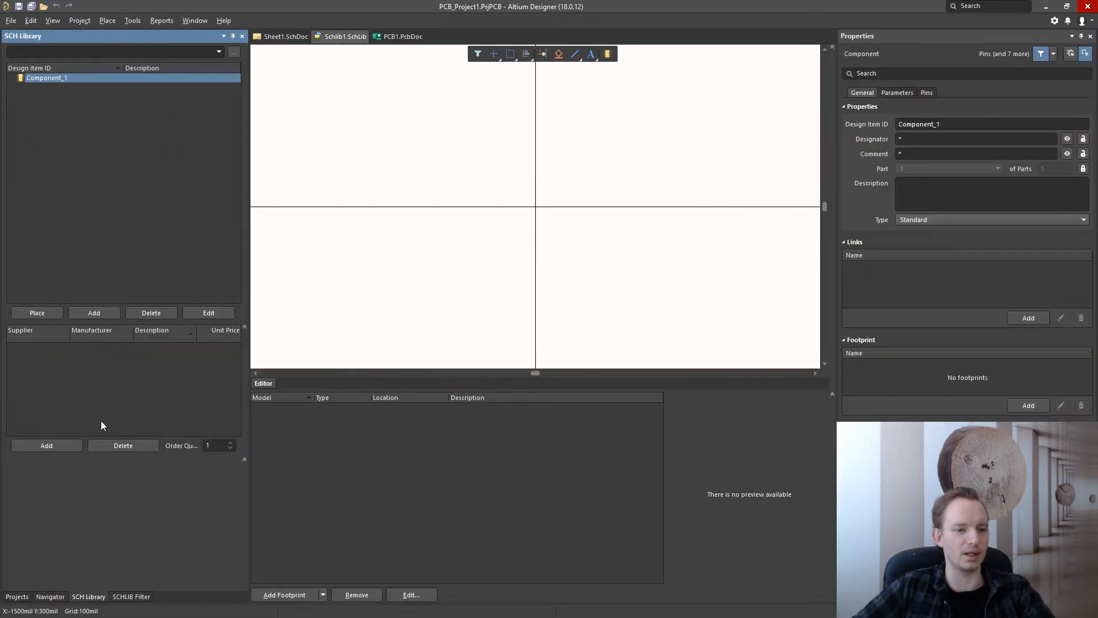
pyautogui.click(18, 597)
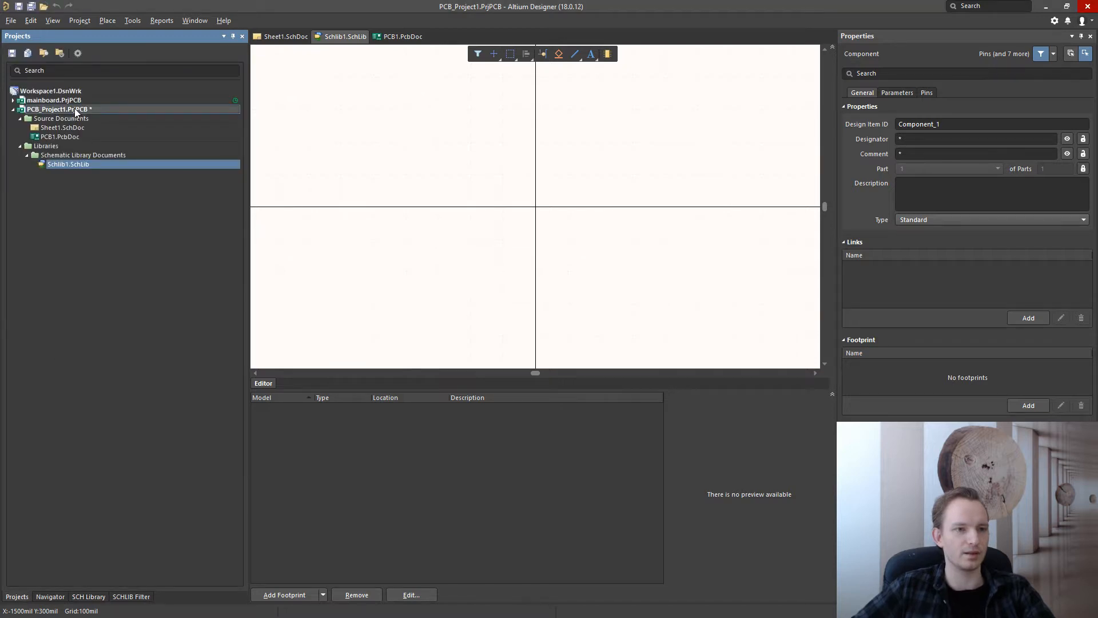
# Step: Add a new PCB document to PCB_Project1.PrjPCB
pyautogui.rightClick(71, 109)
pyautogui.moveTo(135, 134)
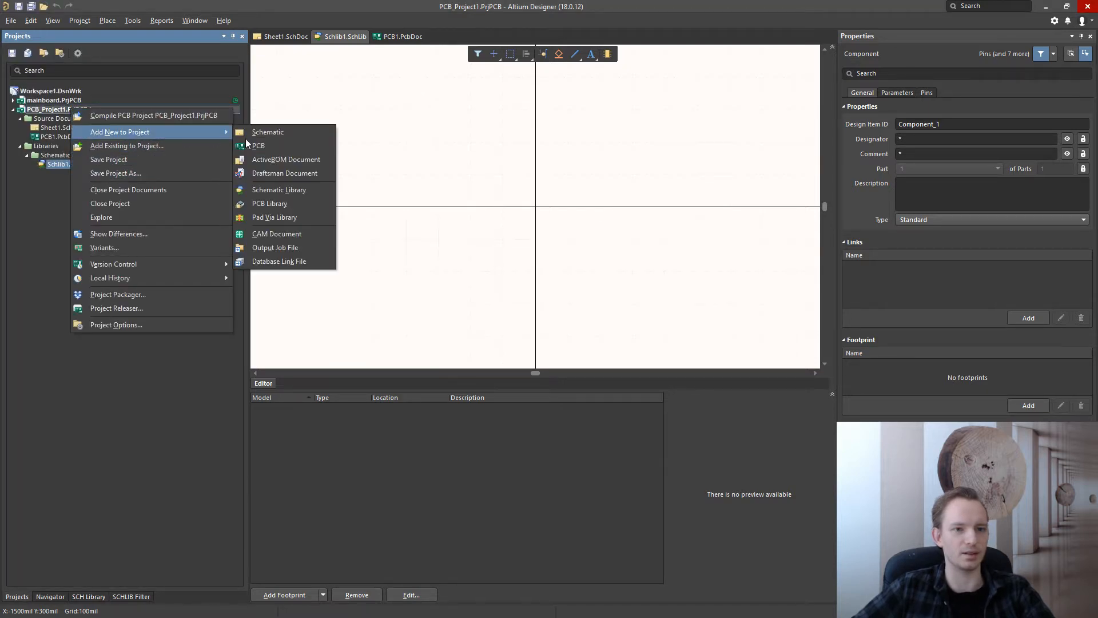
pyautogui.press('Escape')
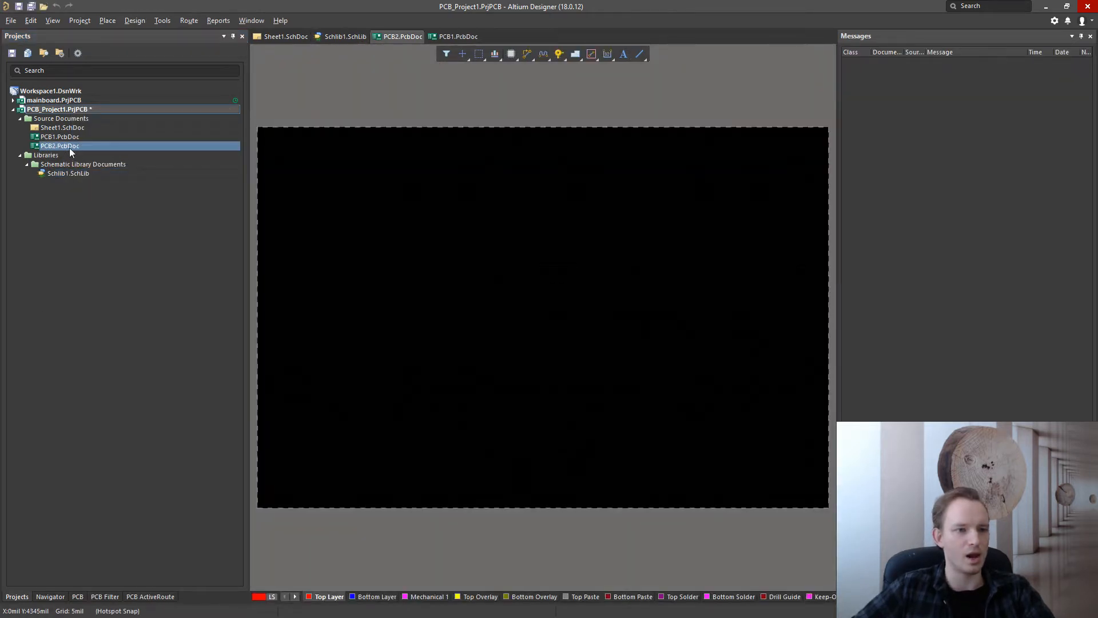
# Step: Remove PCB2.PcbDoc from PCB_Project1.PrjPCB
pyautogui.rightClick(63, 146)
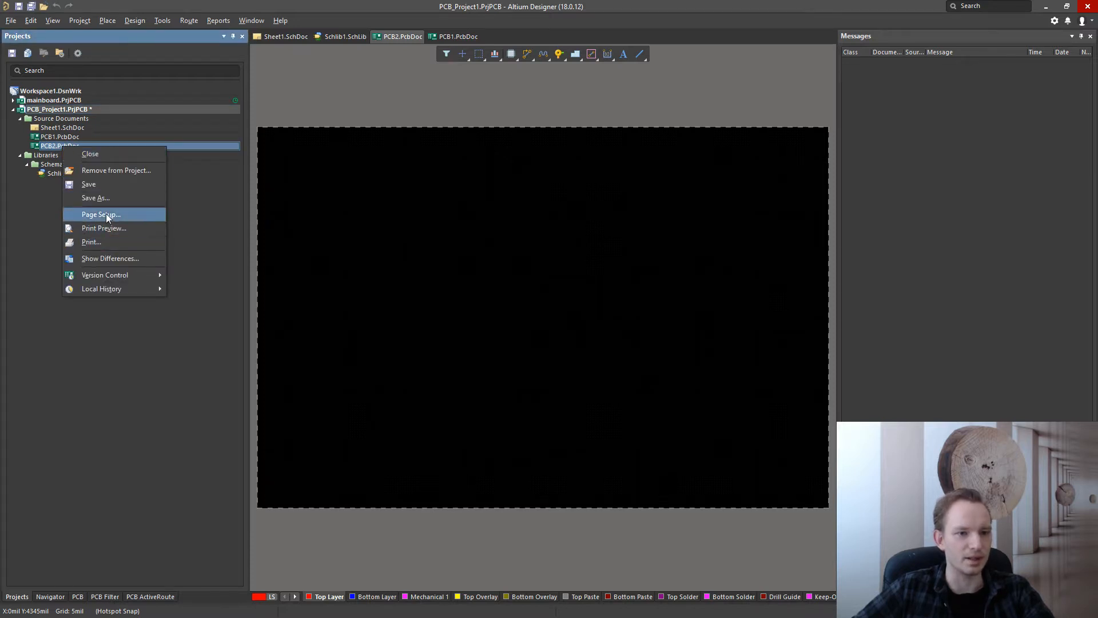
pyautogui.click(110, 170)
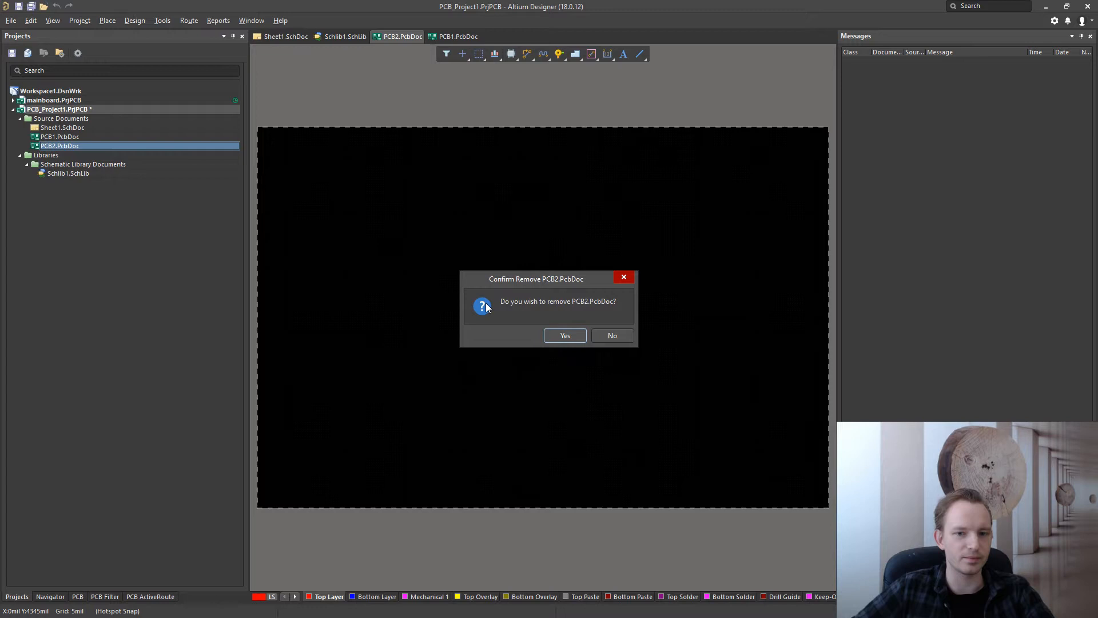
pyautogui.click(557, 335)
pyautogui.rightClick(69, 108)
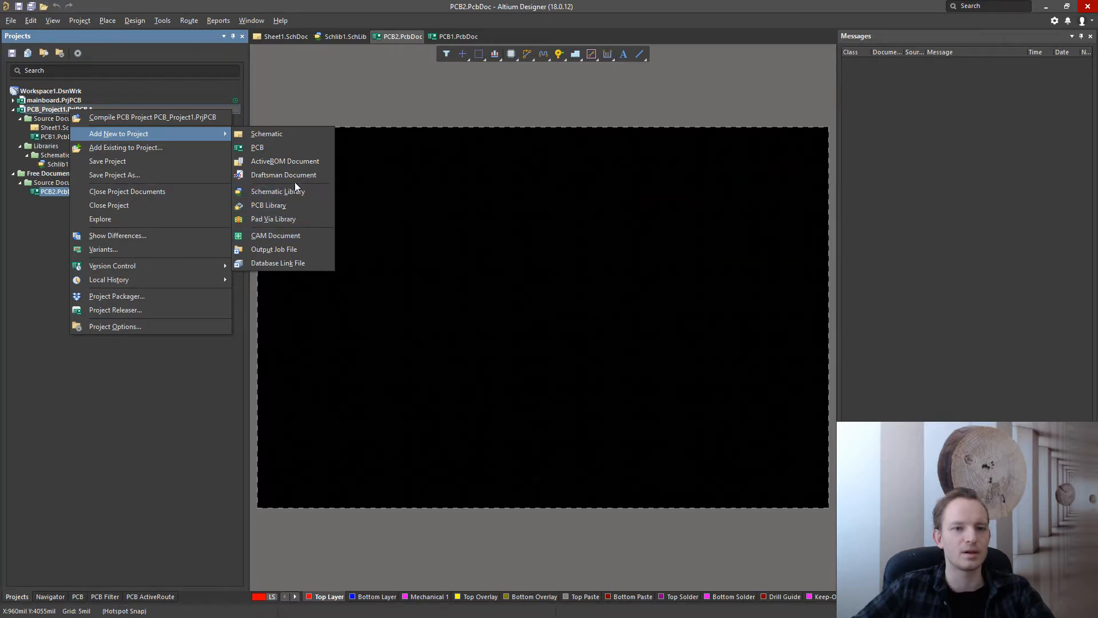
pyautogui.click(37, 231)
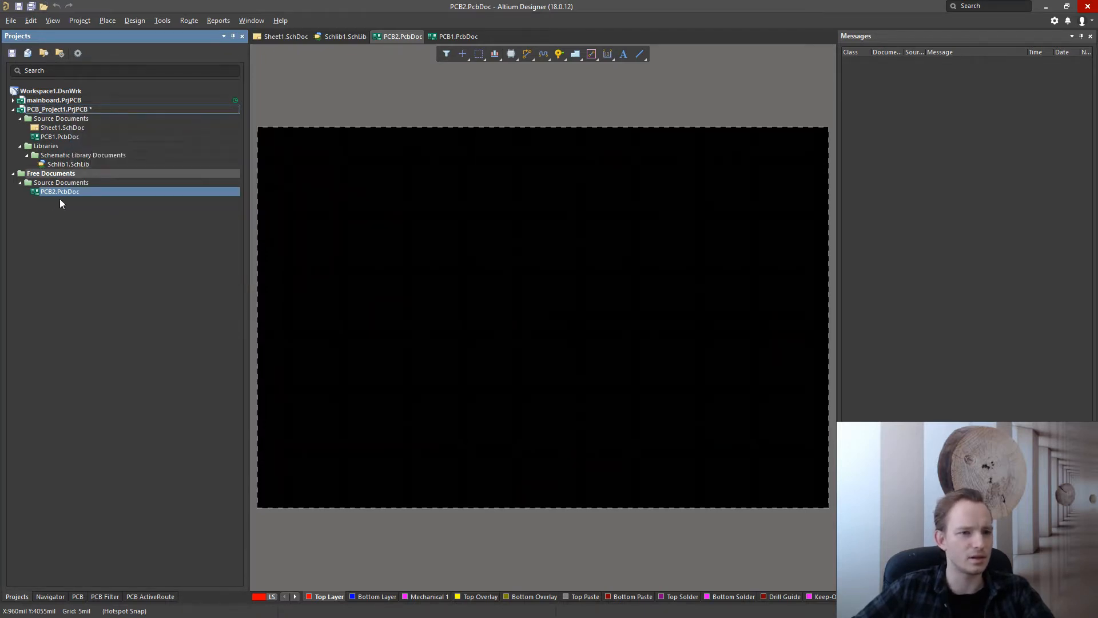
pyautogui.rightClick(53, 147)
pyautogui.click(82, 164)
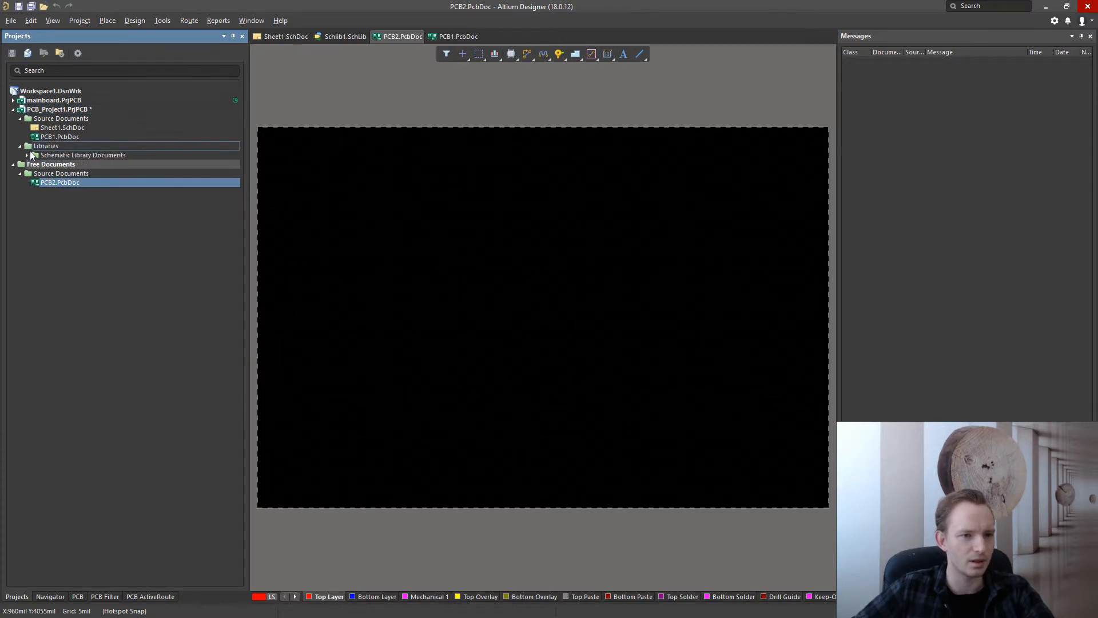
# Step: Create a new PCB library document
pyautogui.click(11, 21)
pyautogui.moveTo(25, 36)
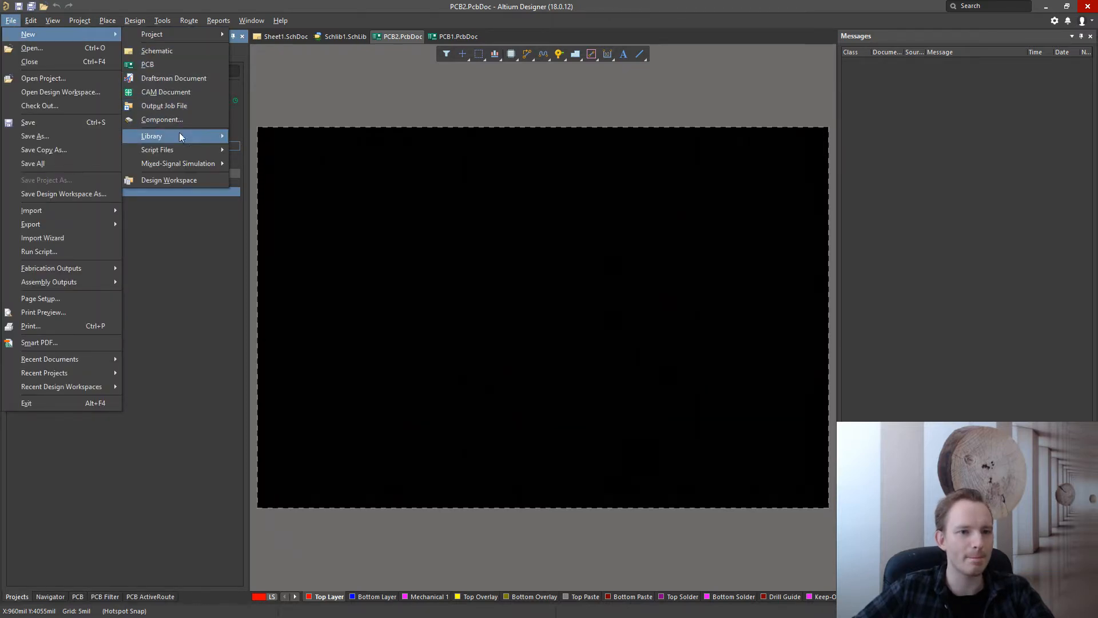
pyautogui.moveTo(179, 135)
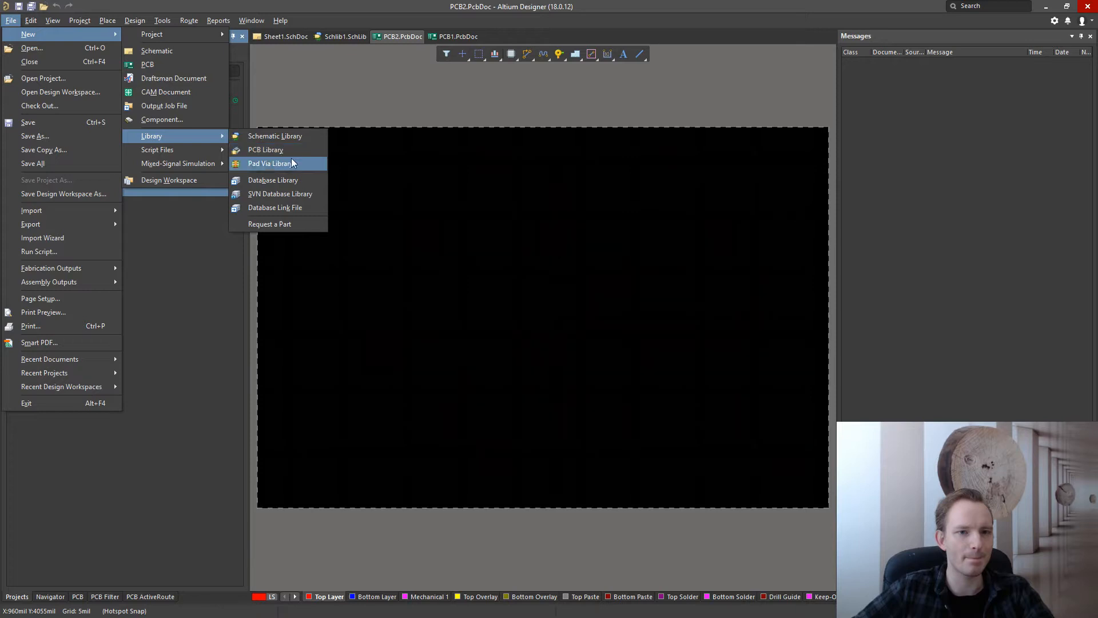
pyautogui.click(280, 150)
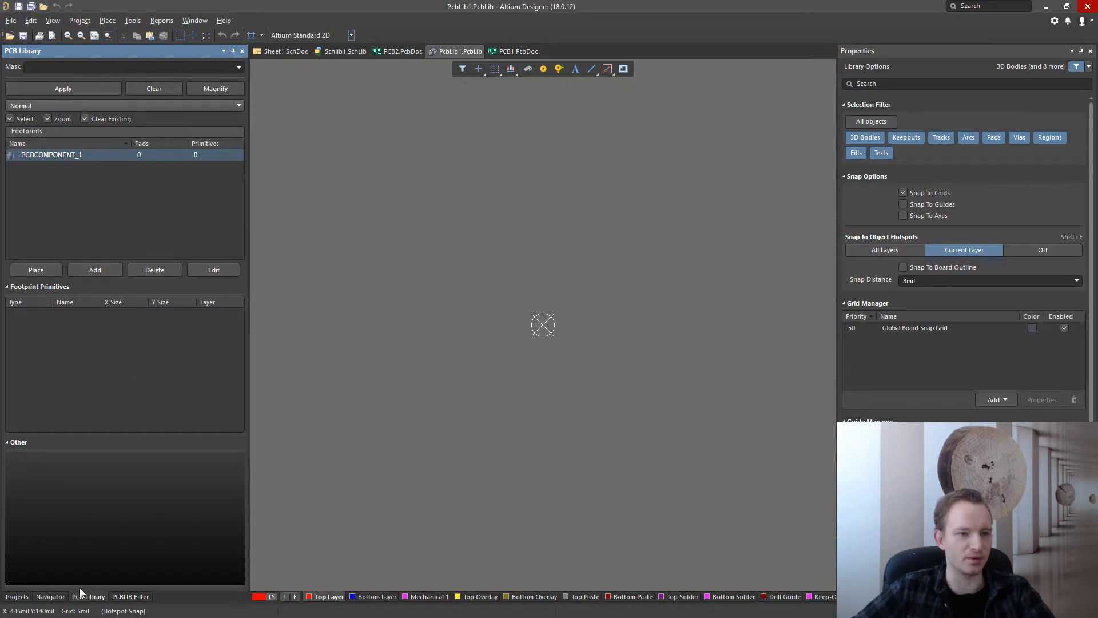
# Step: Move PcbLib1.PcbLib from the free documents into the Libraries of PCB_Project1.PrjPCB
pyautogui.click(18, 597)
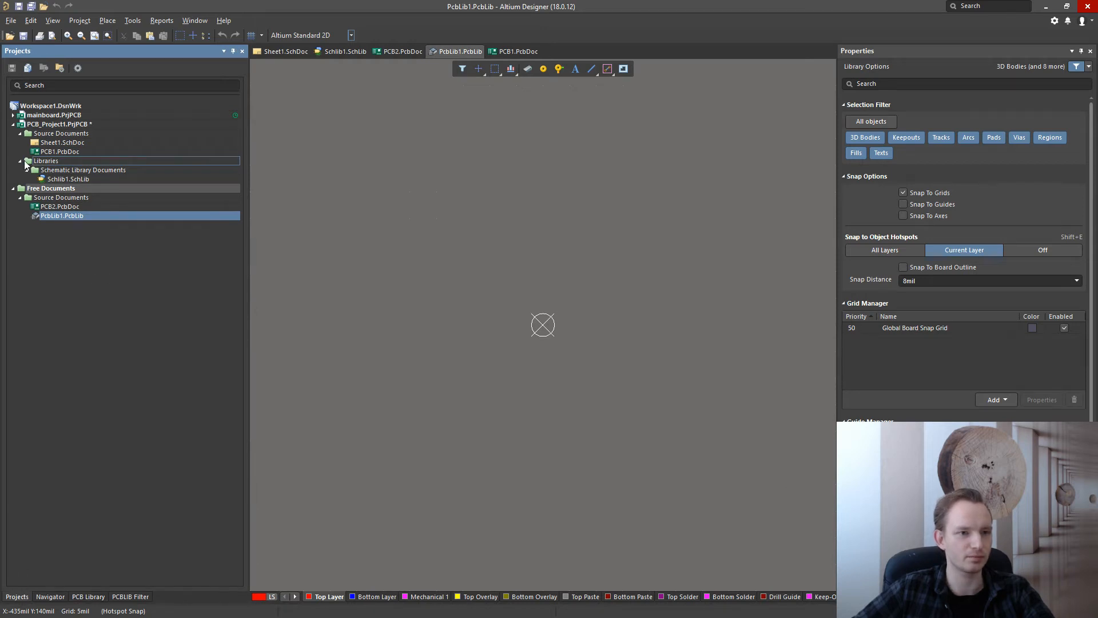
pyautogui.doubleClick(54, 163)
pyautogui.doubleClick(54, 163)
pyautogui.moveTo(56, 216); pyautogui.dragTo(75, 174)
pyautogui.click(26, 170)
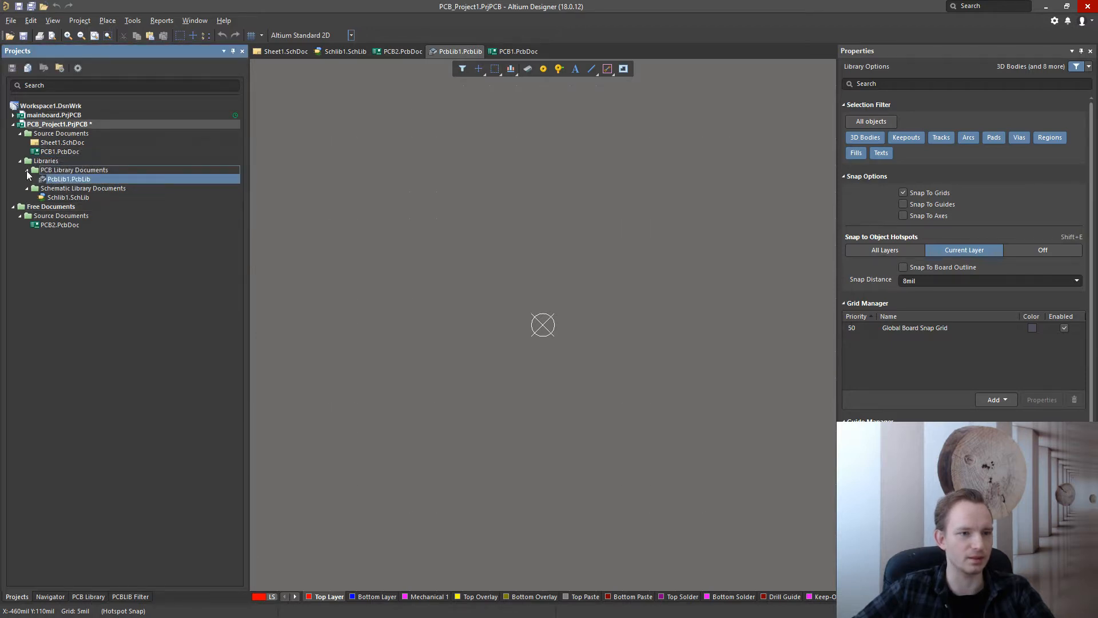
pyautogui.rightClick(66, 180)
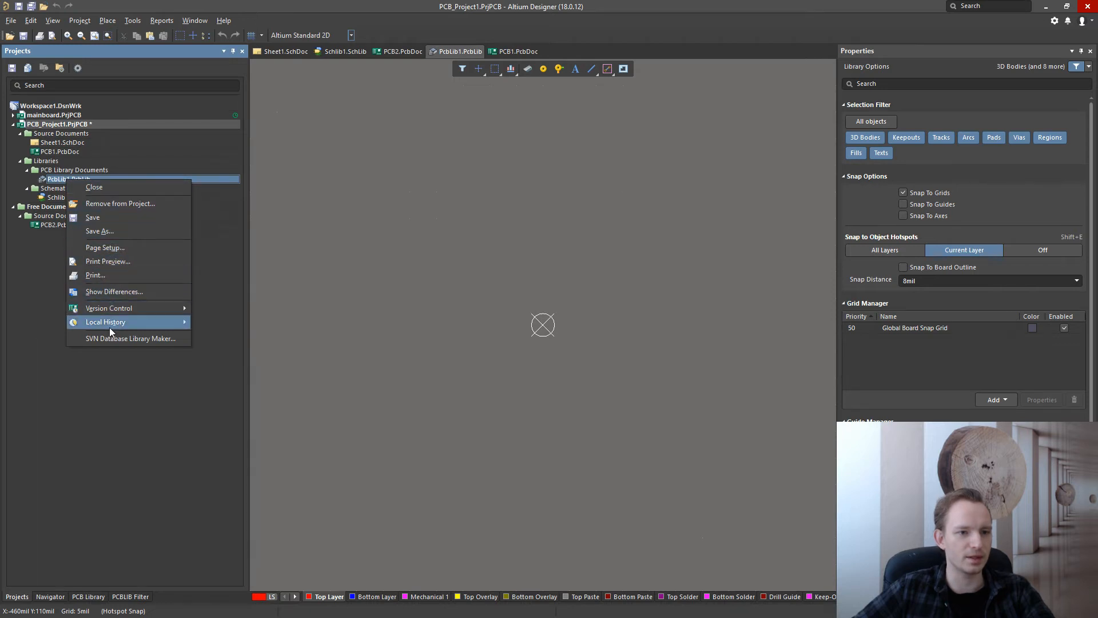
pyautogui.click(46, 291)
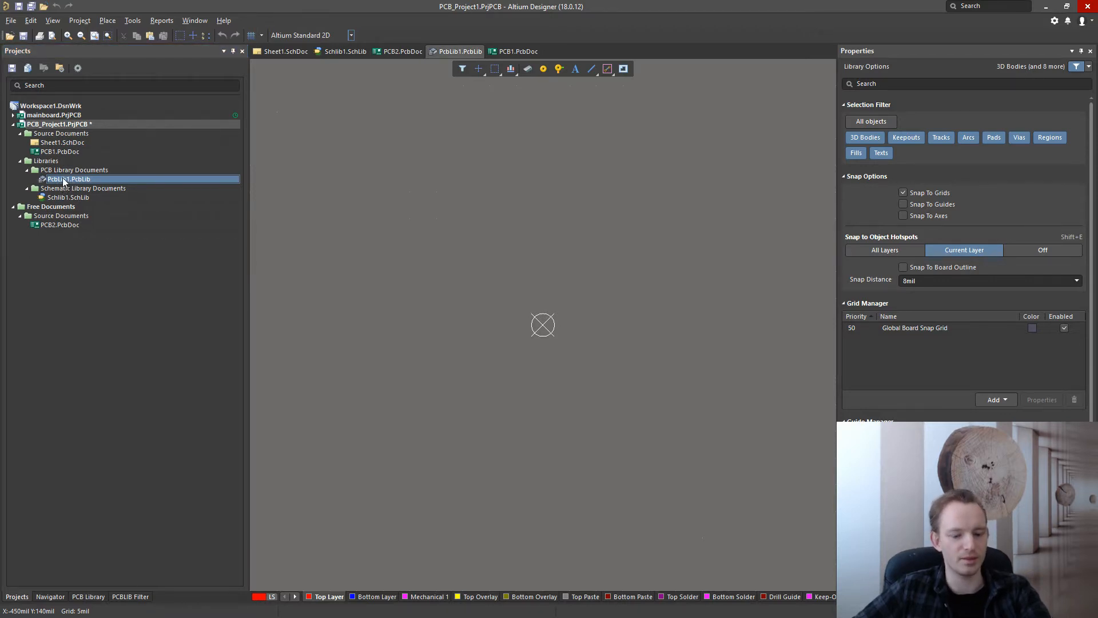
pyautogui.hotkey('ctrl', 's')
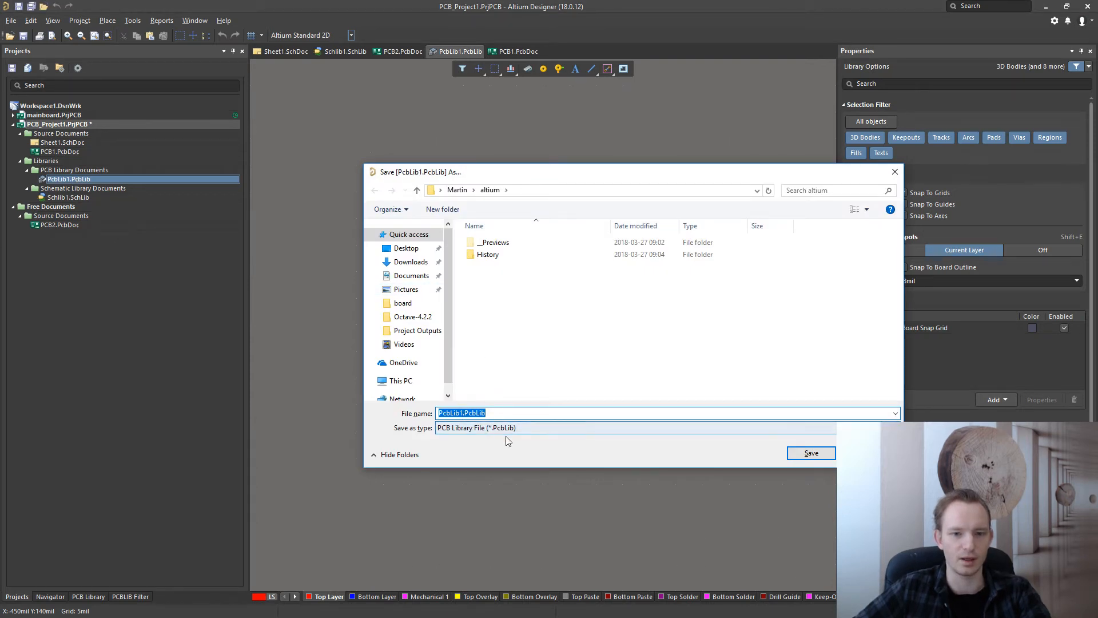
pyautogui.click(464, 413)
pyautogui.doubleClick(463, 412)
pyautogui.click(464, 412)
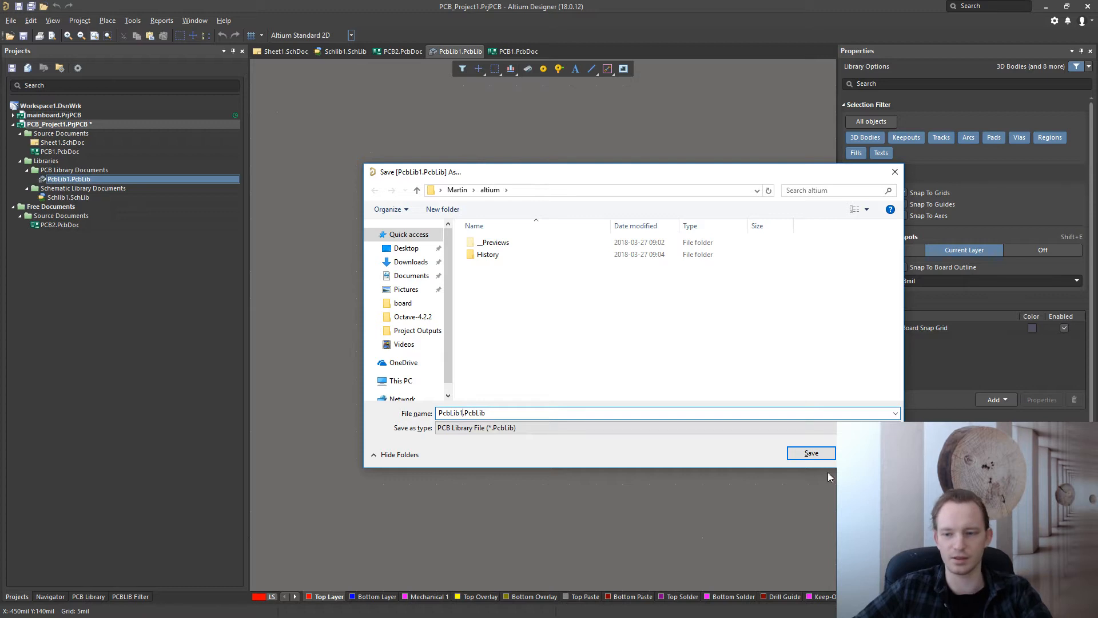
pyautogui.click(868, 453)
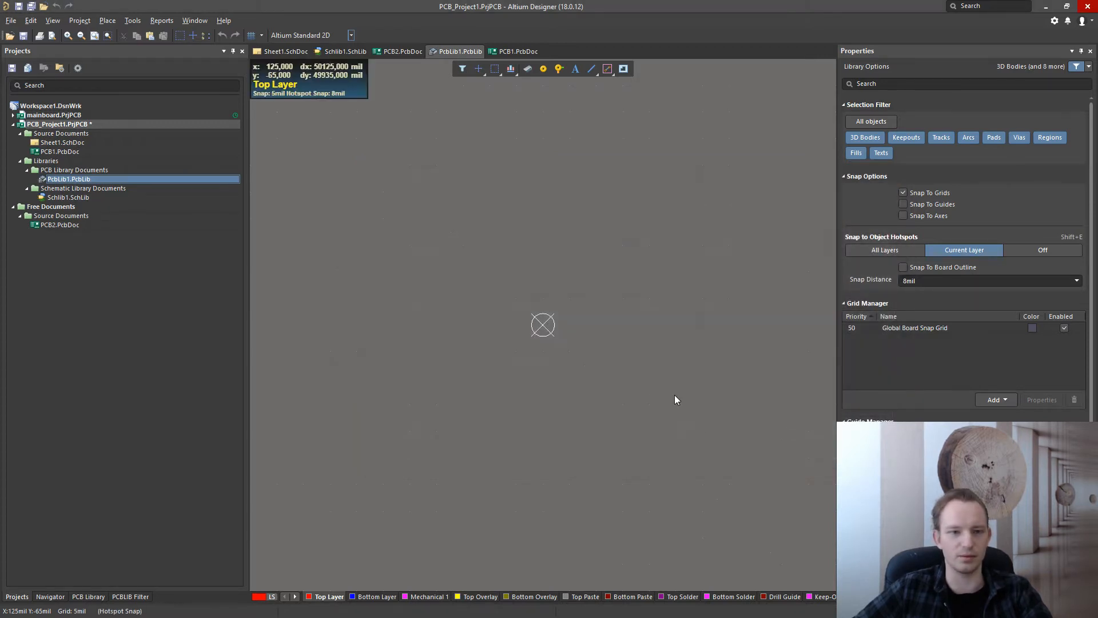
# Step: Save the PCB library as PcbLib1.PcbLib and the schematic library as Schlib1.SchLib in the altium folder
pyautogui.hotkey('ctrl', 's')
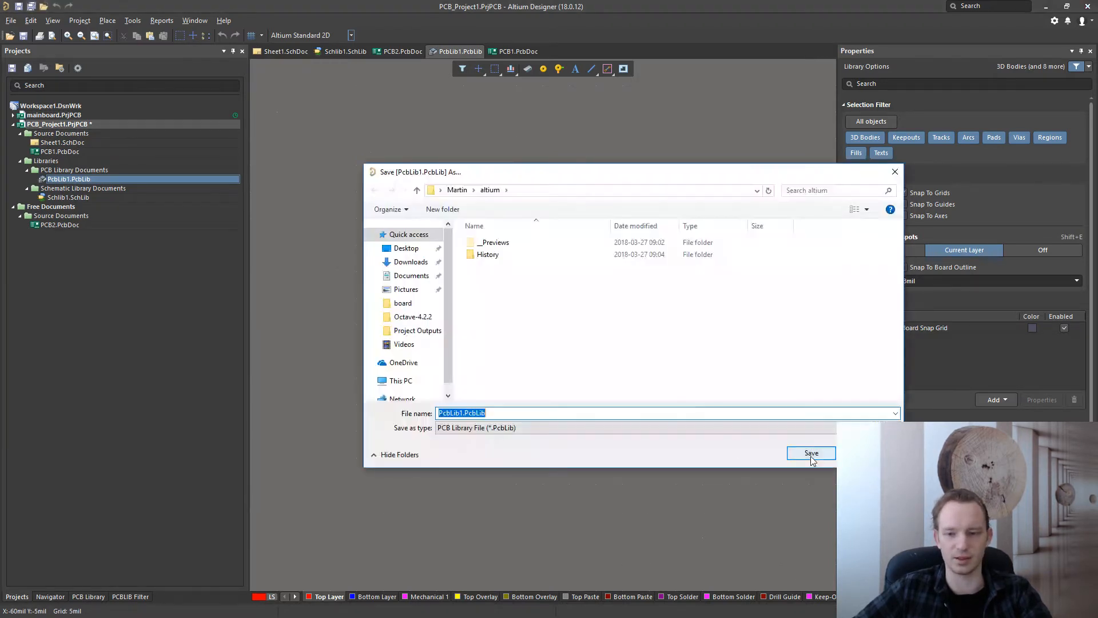
pyautogui.click(810, 453)
pyautogui.click(86, 197)
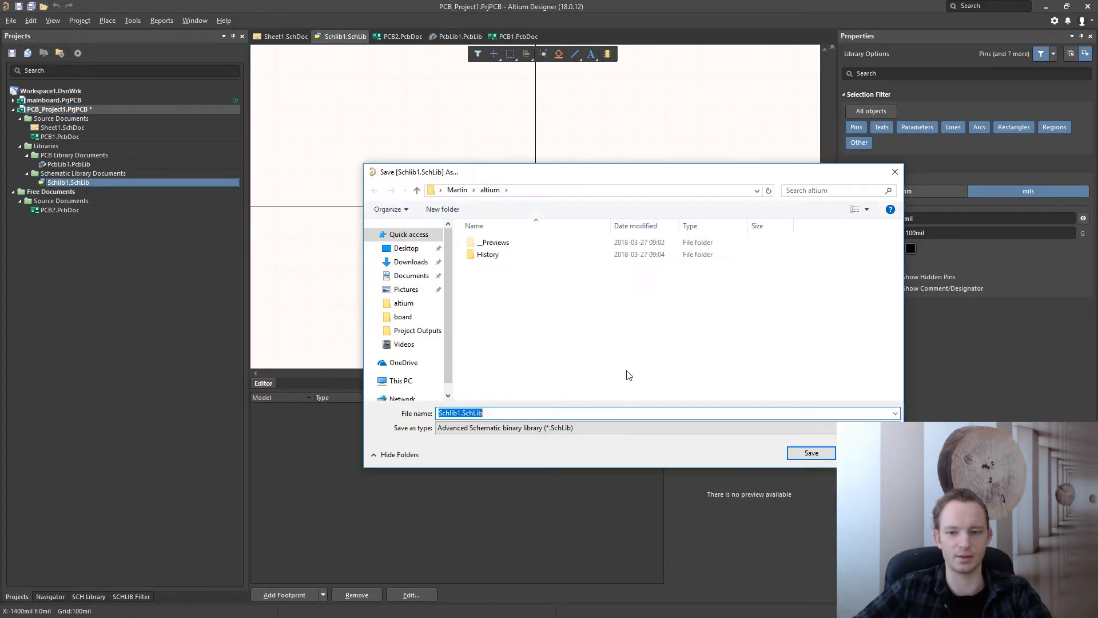
pyautogui.click(823, 455)
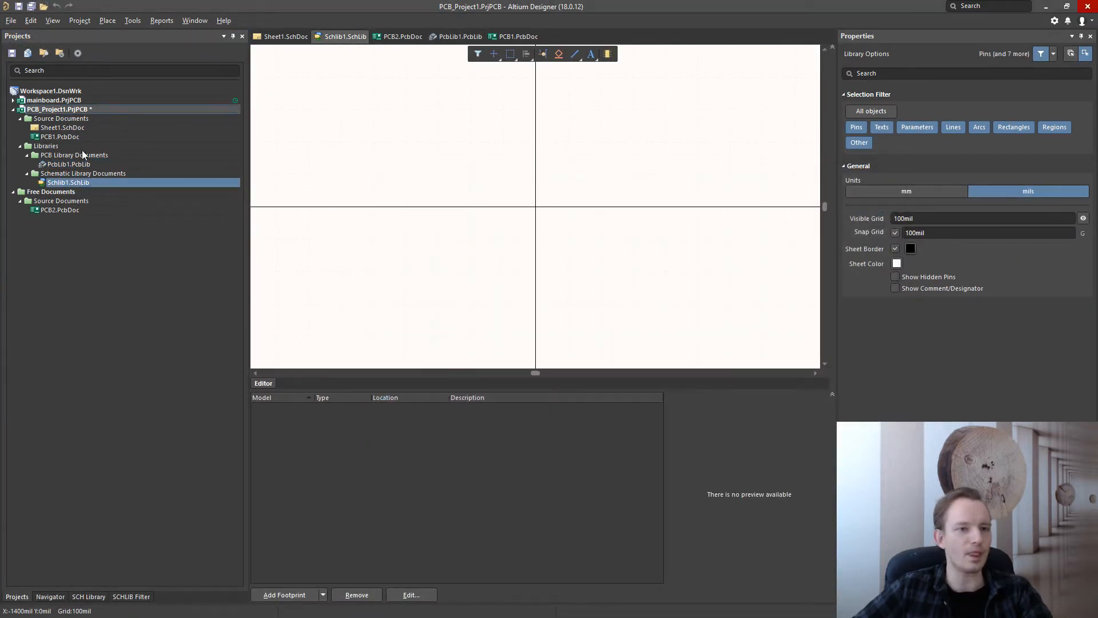
pyautogui.click(26, 155)
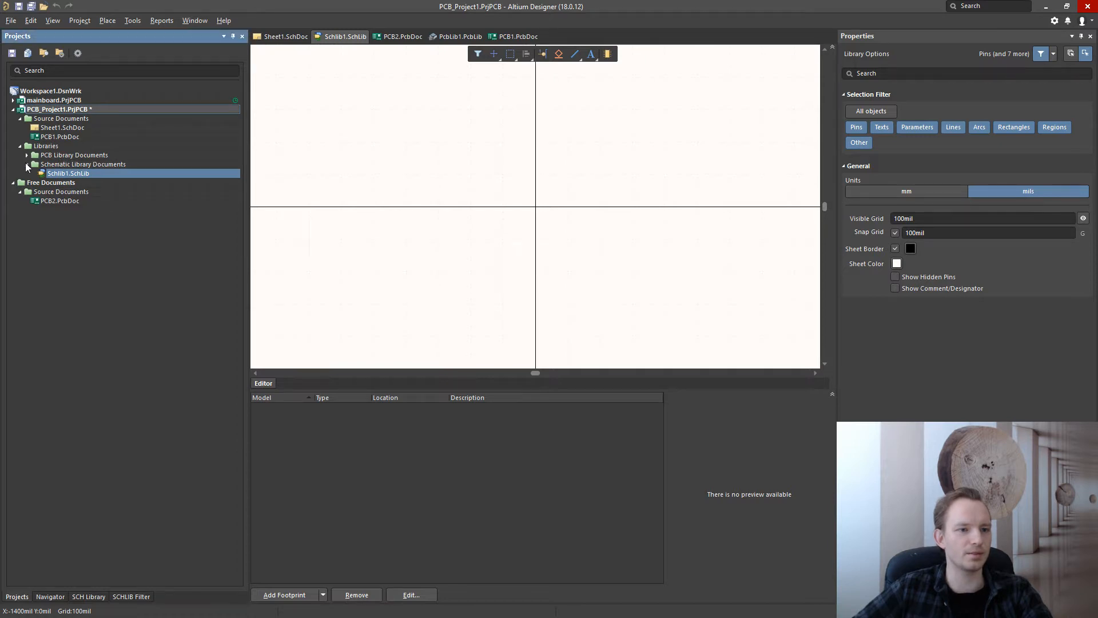
pyautogui.click(26, 164)
pyautogui.doubleClick(69, 164)
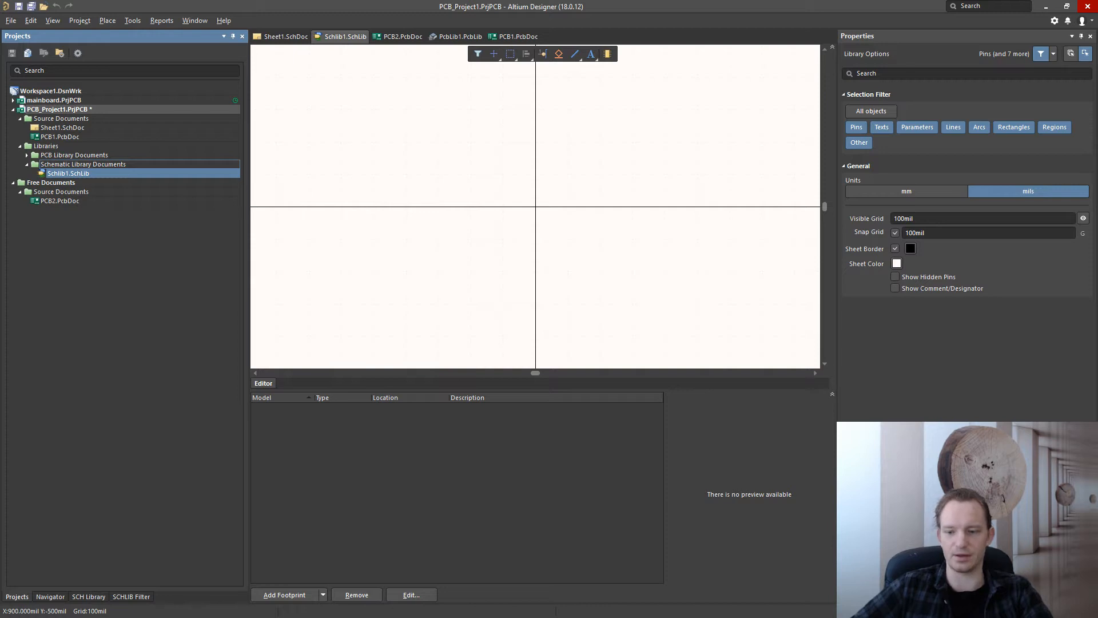
# Step: Search the supplier part catalogue for the keyword TPS54360
pyautogui.click(915, 596)
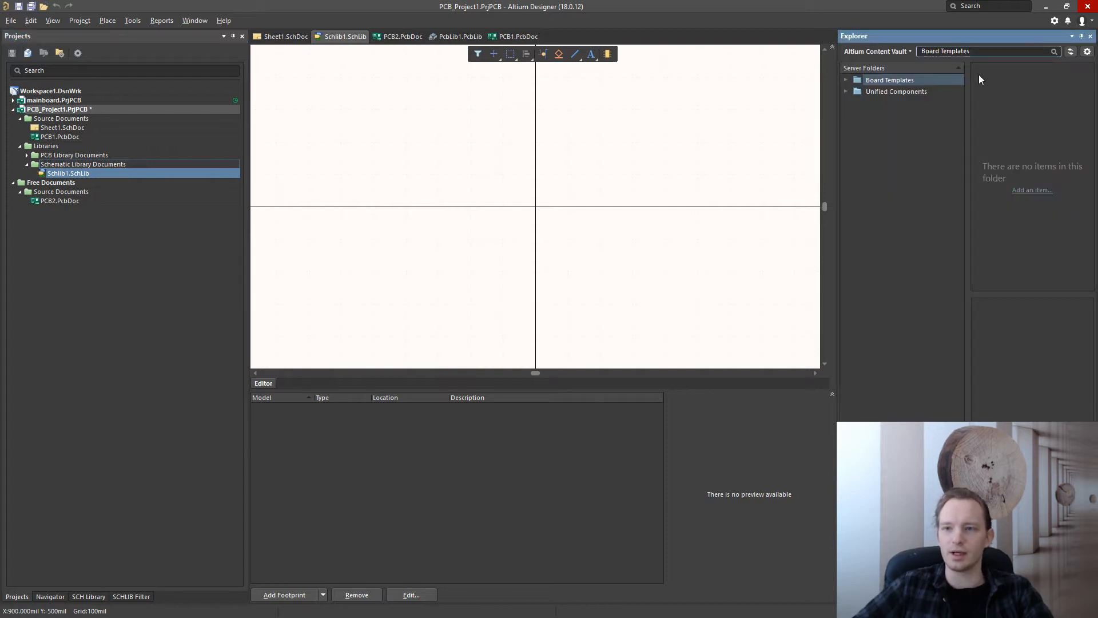
pyautogui.click(949, 596)
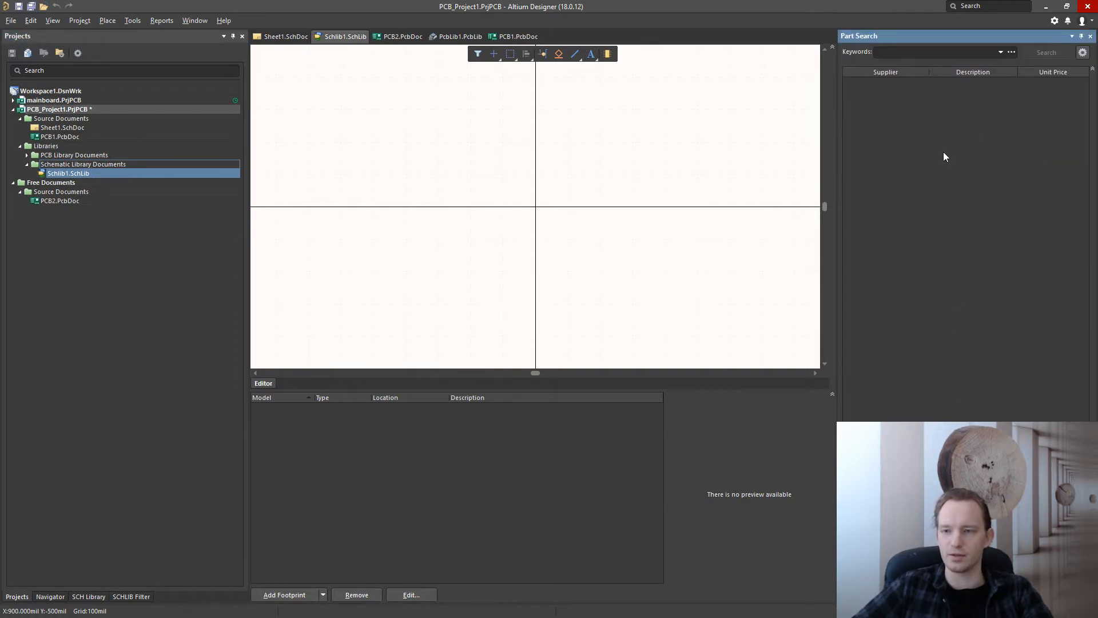
pyautogui.click(895, 53)
pyautogui.write('TPS')
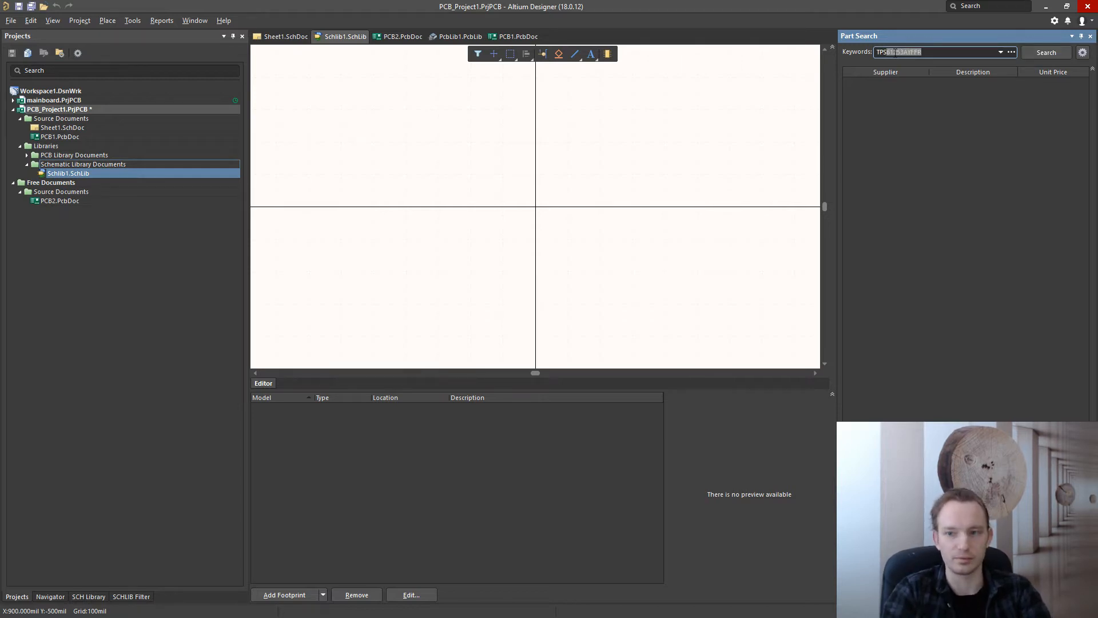
pyautogui.write('541')
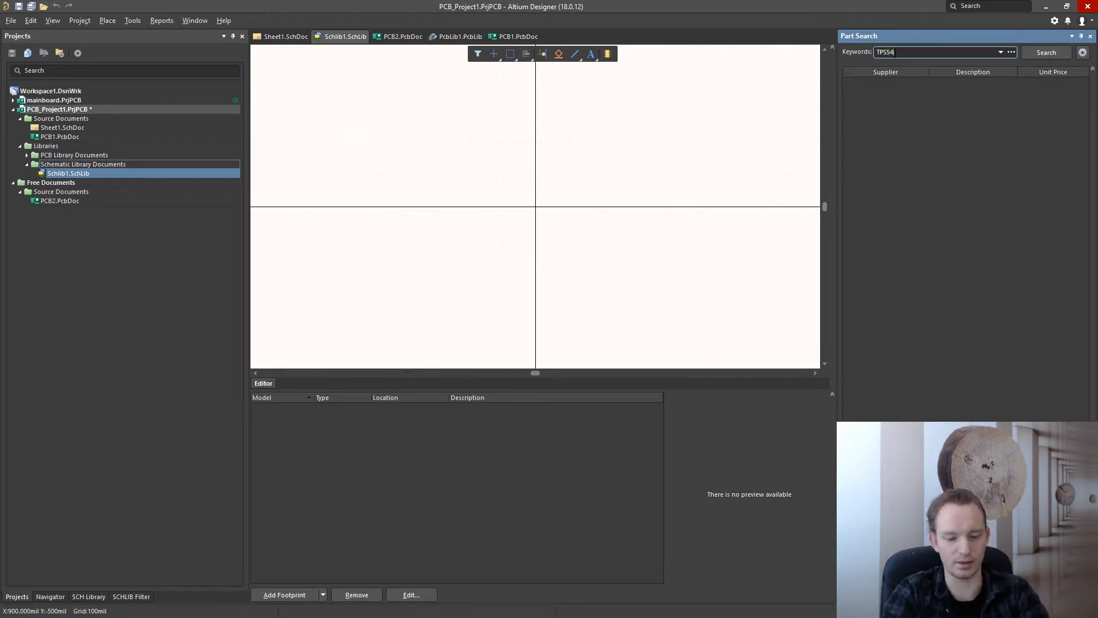
pyautogui.write('6')
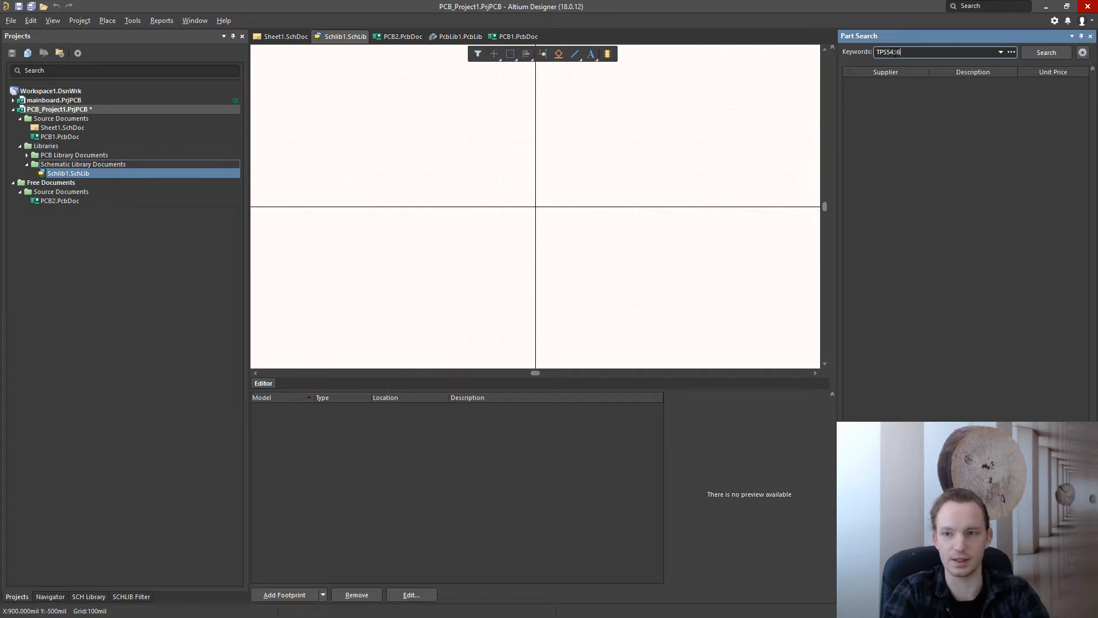
pyautogui.write('0')
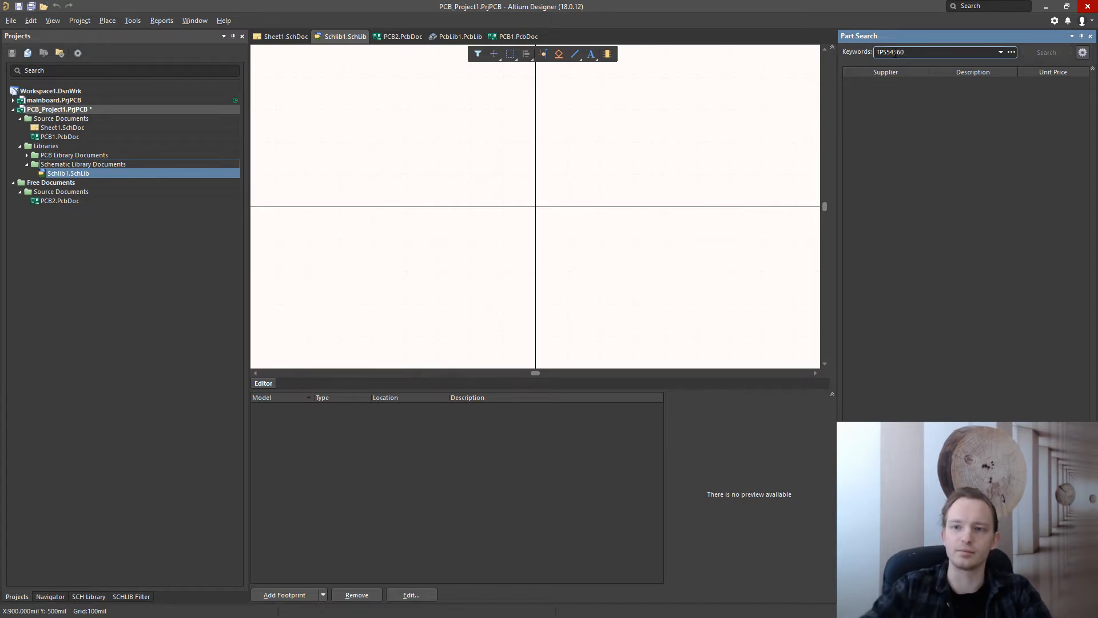
pyautogui.click(894, 52)
pyautogui.write('3')
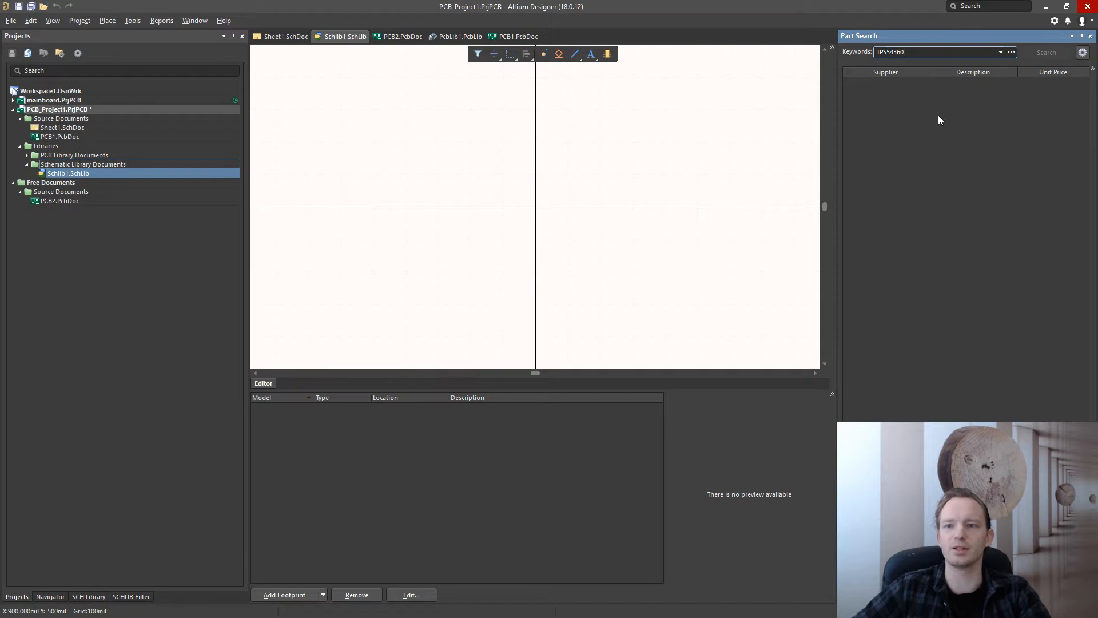
pyautogui.press('Return')
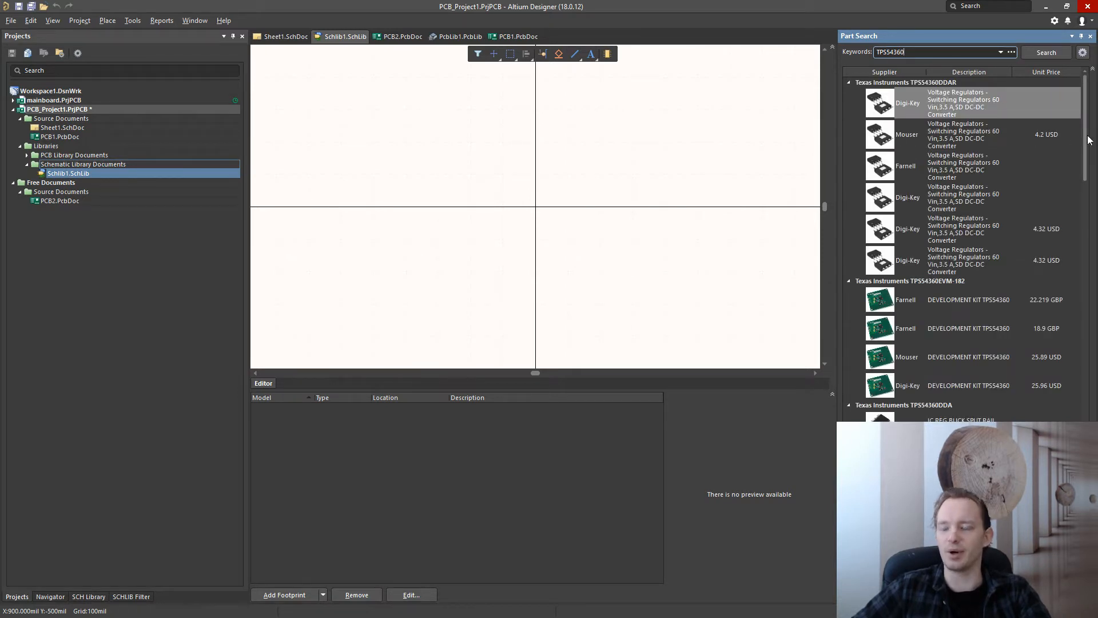
# Step: Examine the parameters of the Mouser offer for the Texas Instruments TPS54360DDAR
pyautogui.moveTo(1085, 110)
pyautogui.mouseDown()
pyautogui.moveTo(1092, 401)
pyautogui.moveTo(1084, 97)
pyautogui.mouseUp()
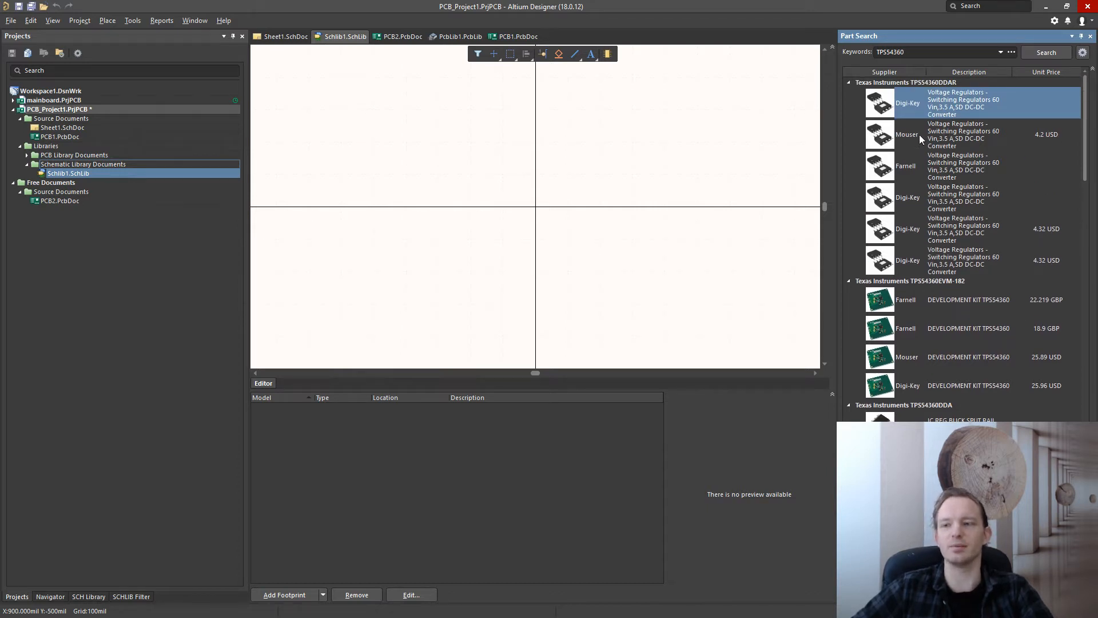
pyautogui.click(936, 139)
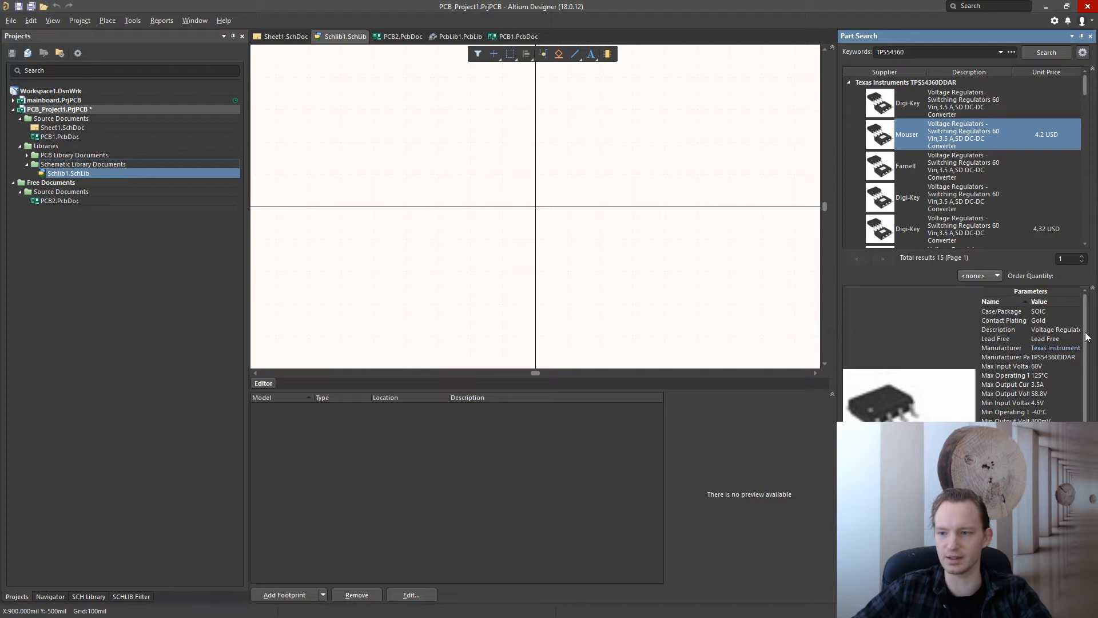
pyautogui.scroll(-5, 1085, 343)
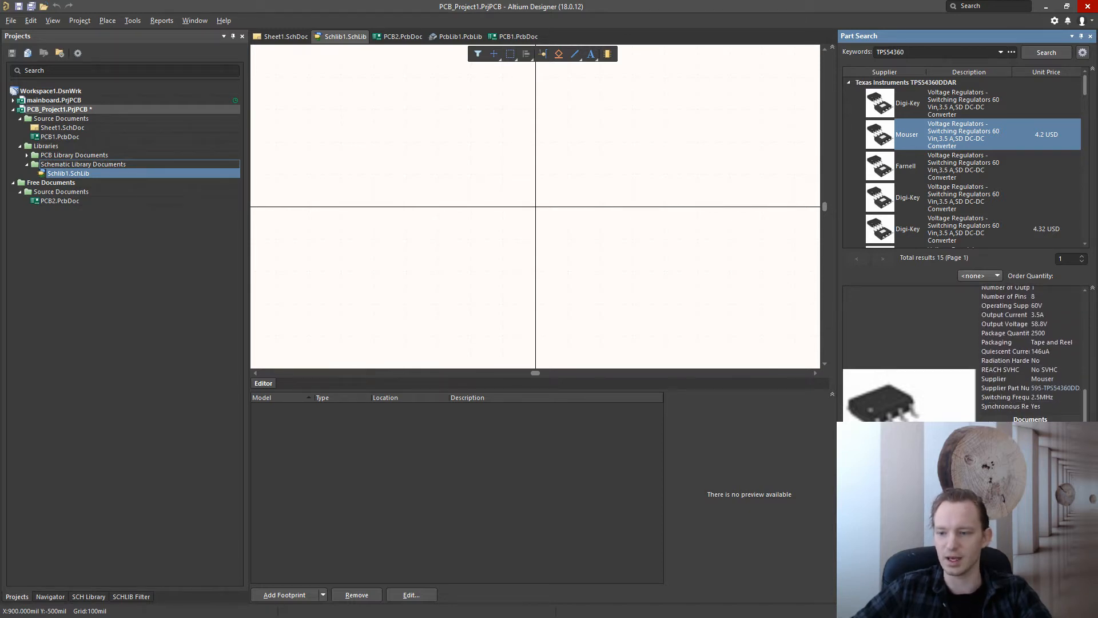
pyautogui.scroll(3, 1092, 388)
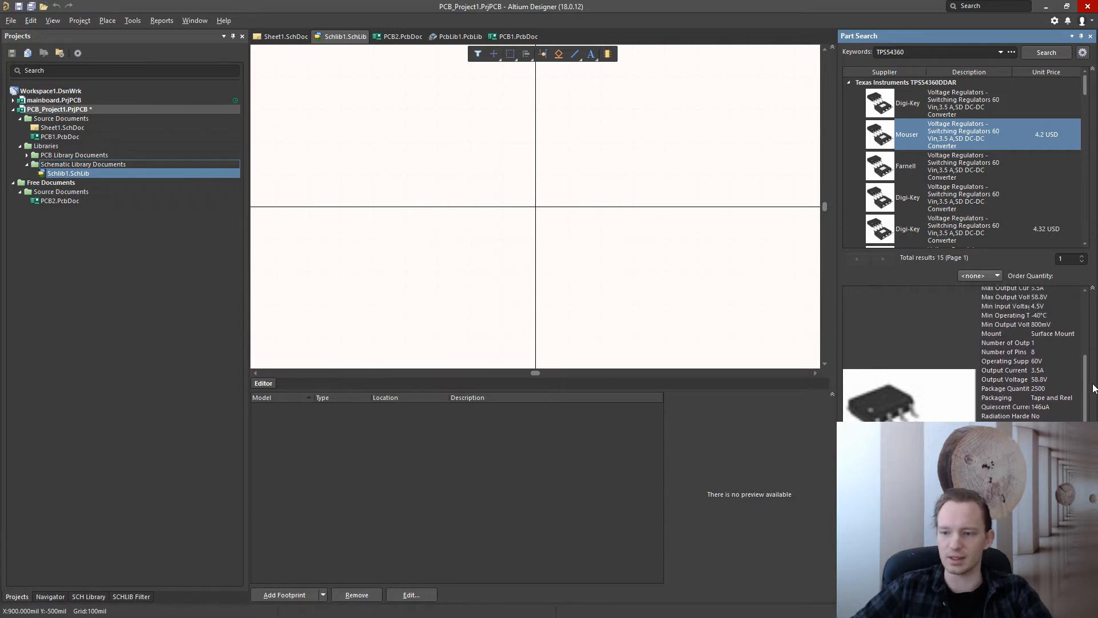
pyautogui.scroll(-3, 1093, 389)
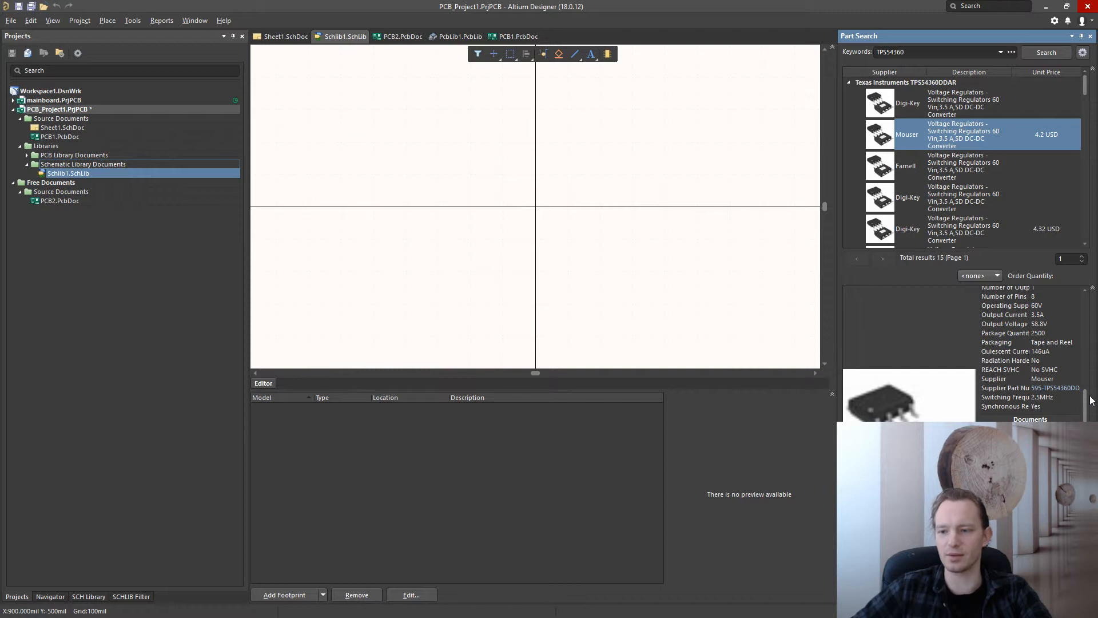
pyautogui.moveTo(1088, 407); pyautogui.dragTo(1080, 321)
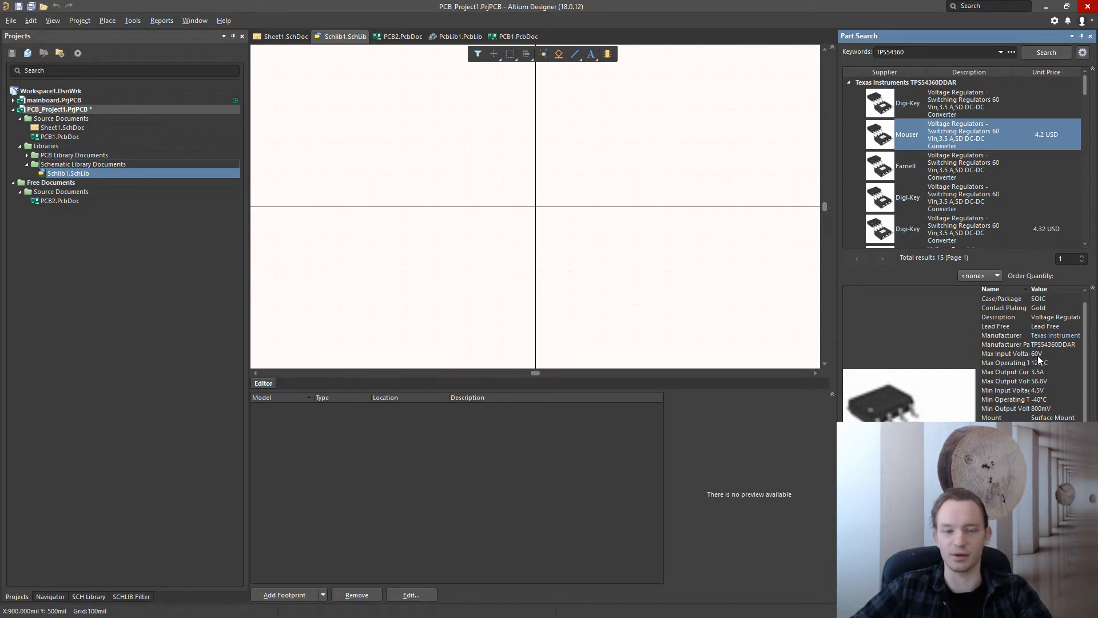
# Step: Import the Mouser TPS54360DDAR part into Schlib1.SchLib as a component
pyautogui.rightClick(948, 132)
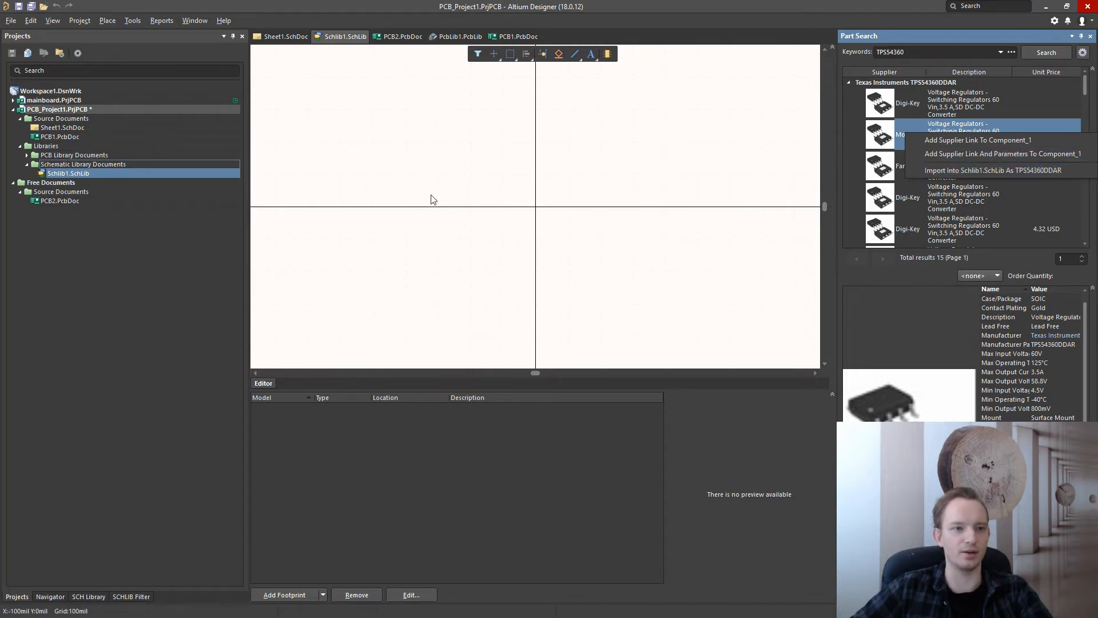
pyautogui.click(52, 128)
pyautogui.rightClick(953, 140)
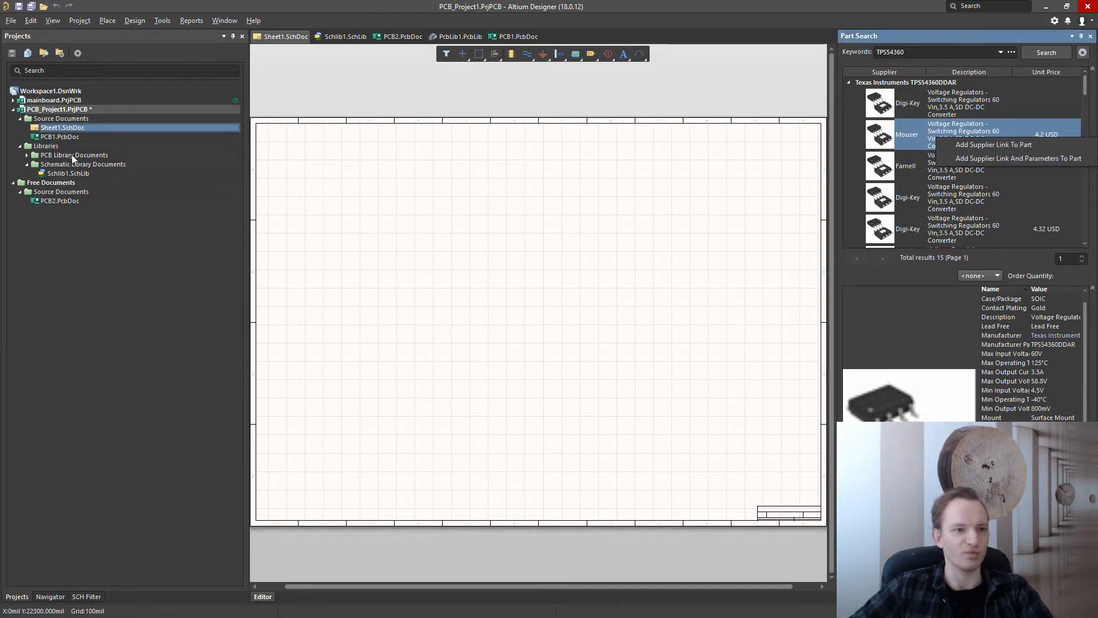
pyautogui.click(64, 173)
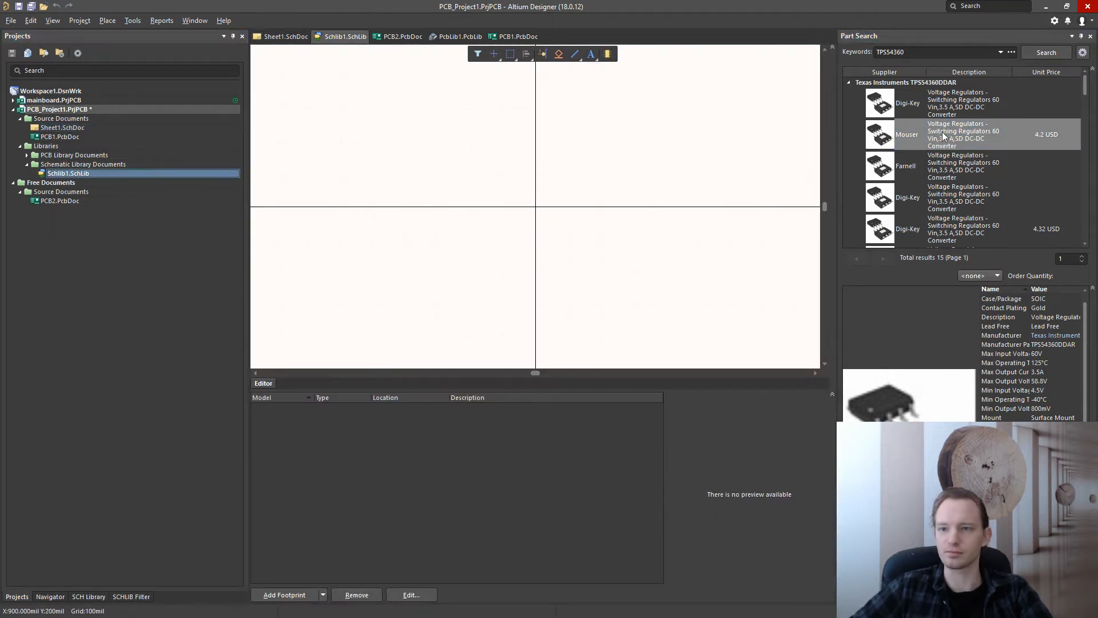
pyautogui.rightClick(957, 138)
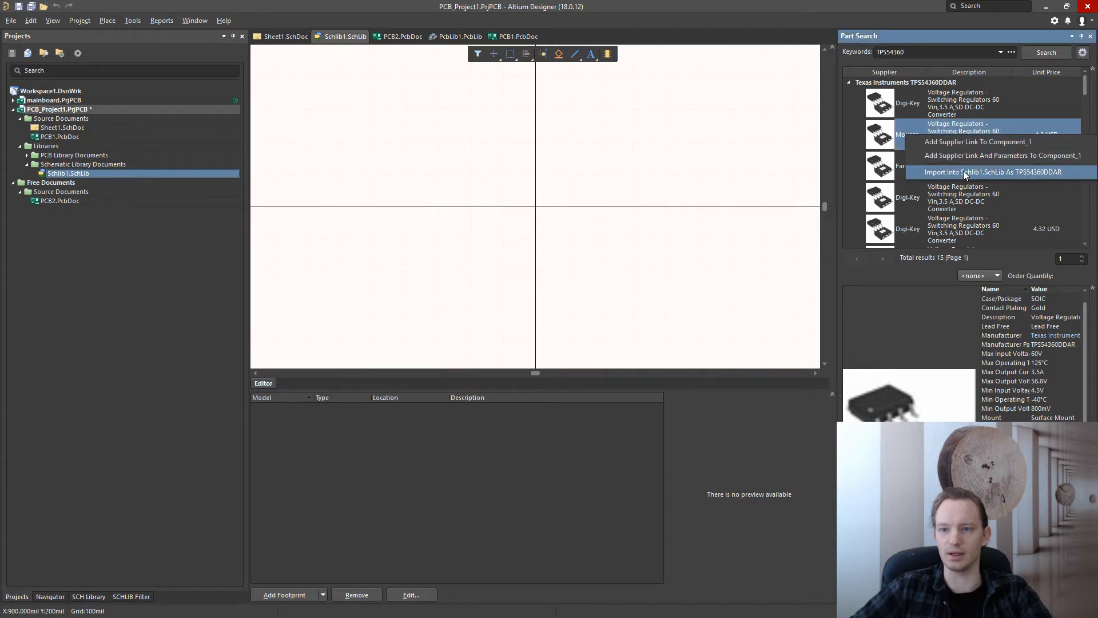
pyautogui.click(972, 173)
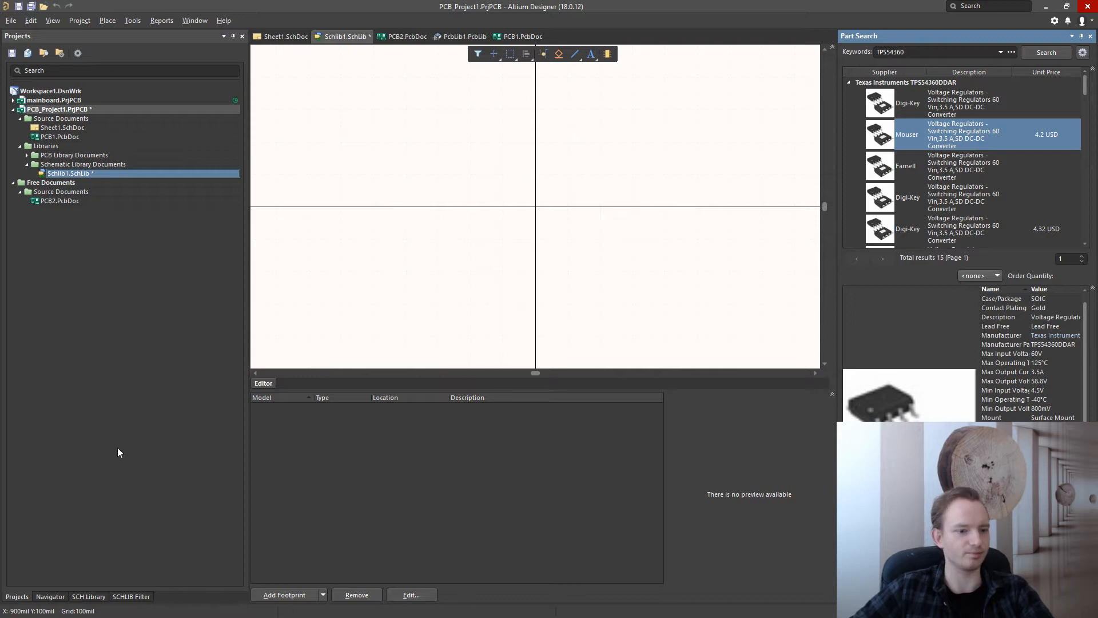
# Step: Delete the empty Component_1 from the component list of Schlib1.SchLib
pyautogui.click(82, 175)
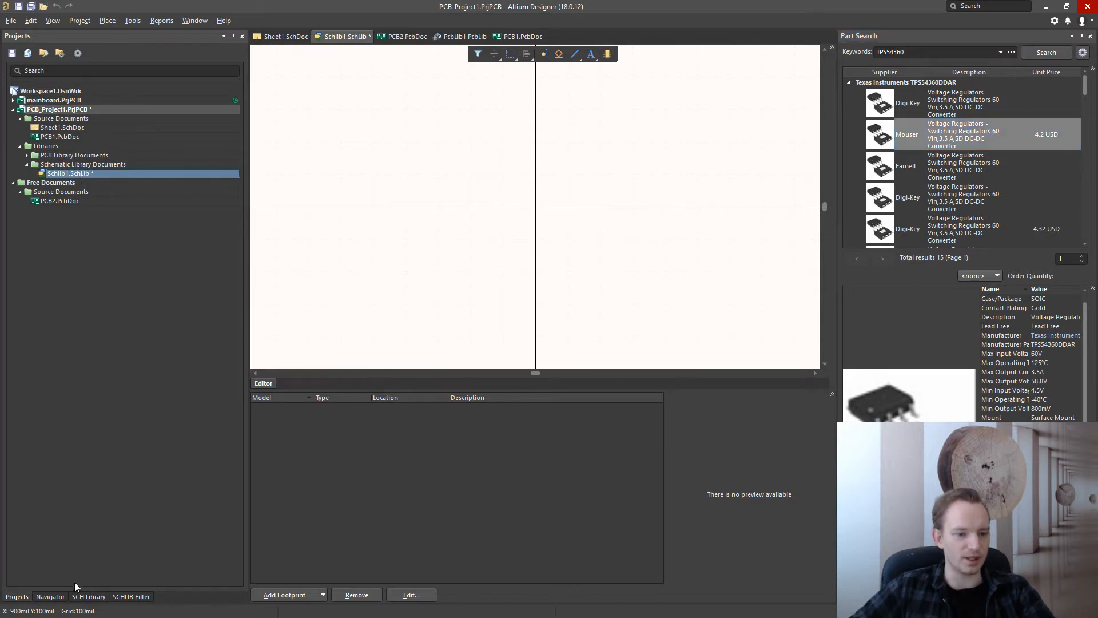
pyautogui.click(85, 596)
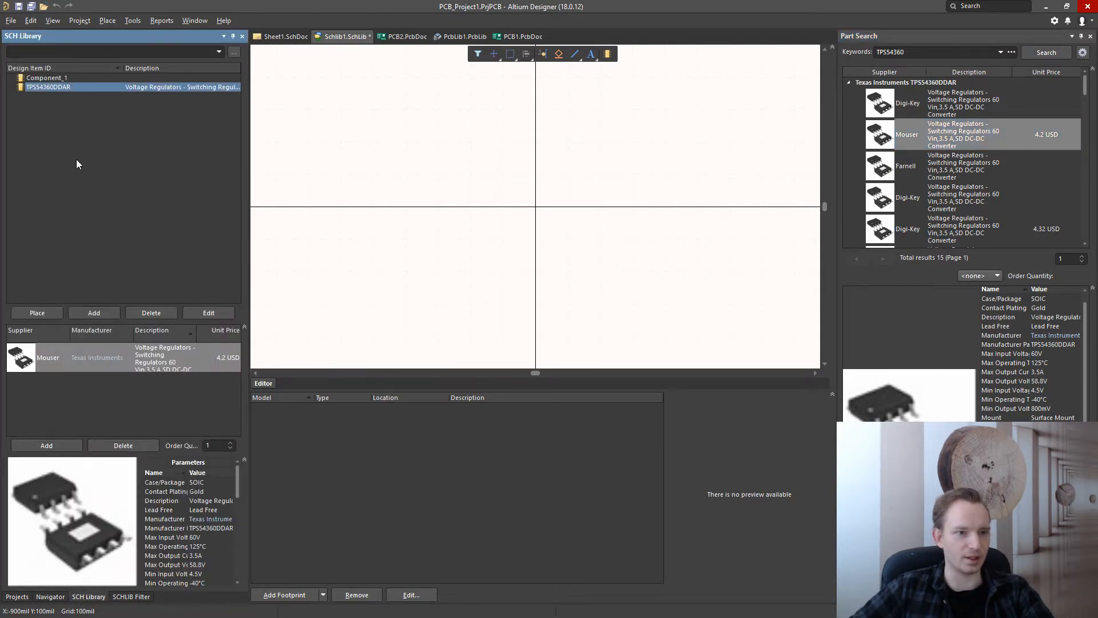
pyautogui.click(42, 78)
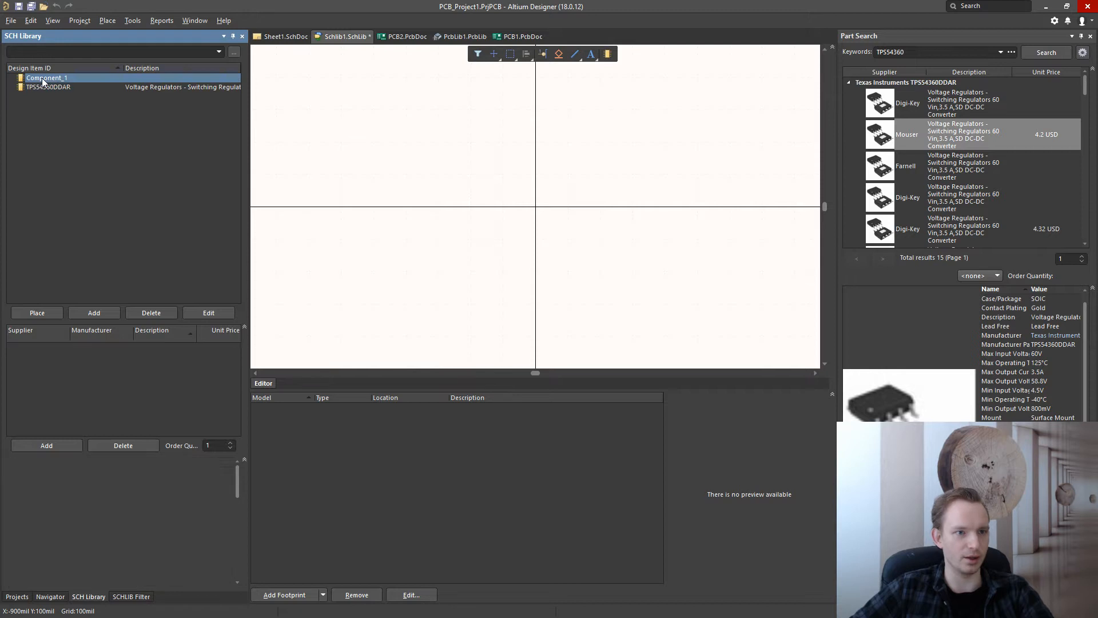
pyautogui.click(155, 314)
pyautogui.click(561, 336)
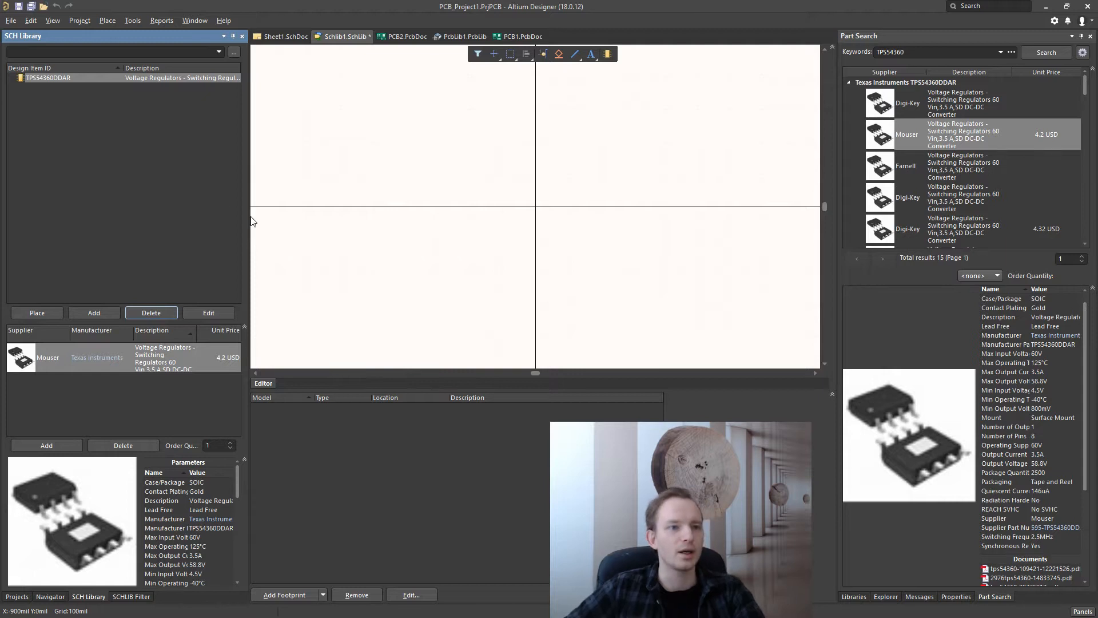
# Step: Set the TPS54360DDAR component's designator to U? and its comment to TPS54360DDAR
pyautogui.click(47, 77)
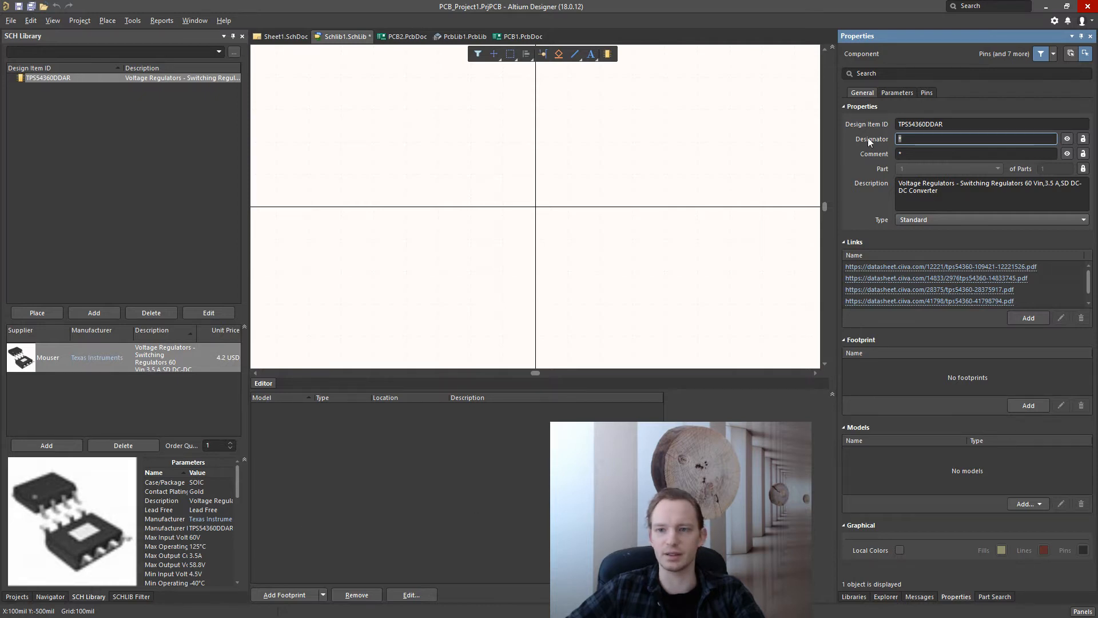
pyautogui.click(908, 141)
pyautogui.press('BackSpace')
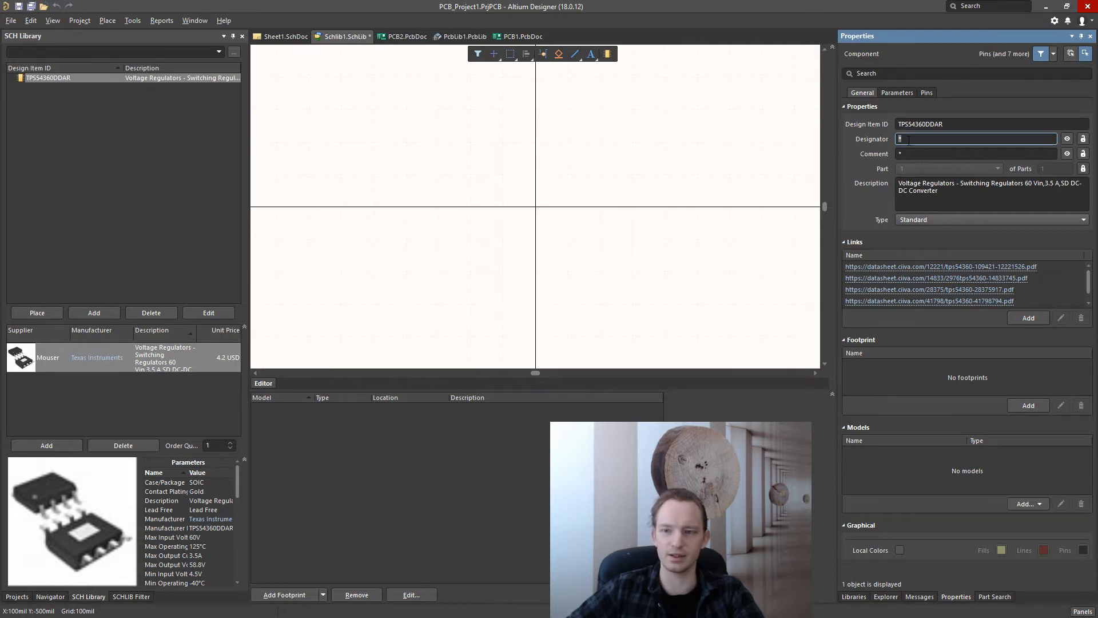
pyautogui.write('U?')
pyautogui.press('Tab')
pyautogui.press('Tab')
pyautogui.press('Tab')
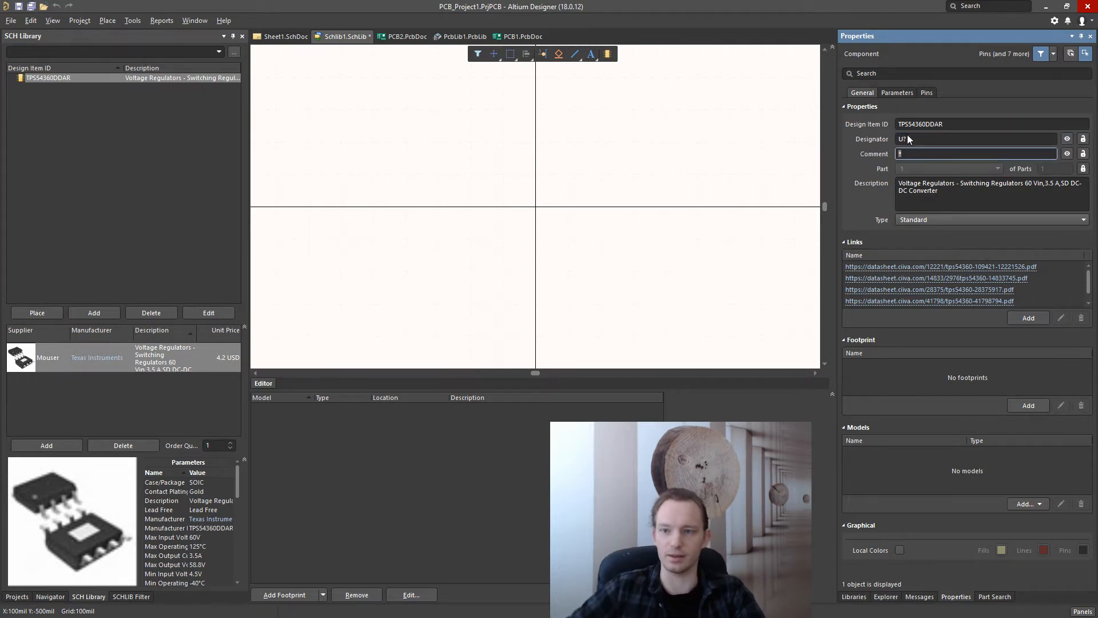
pyautogui.write('TPS54360DDAR')
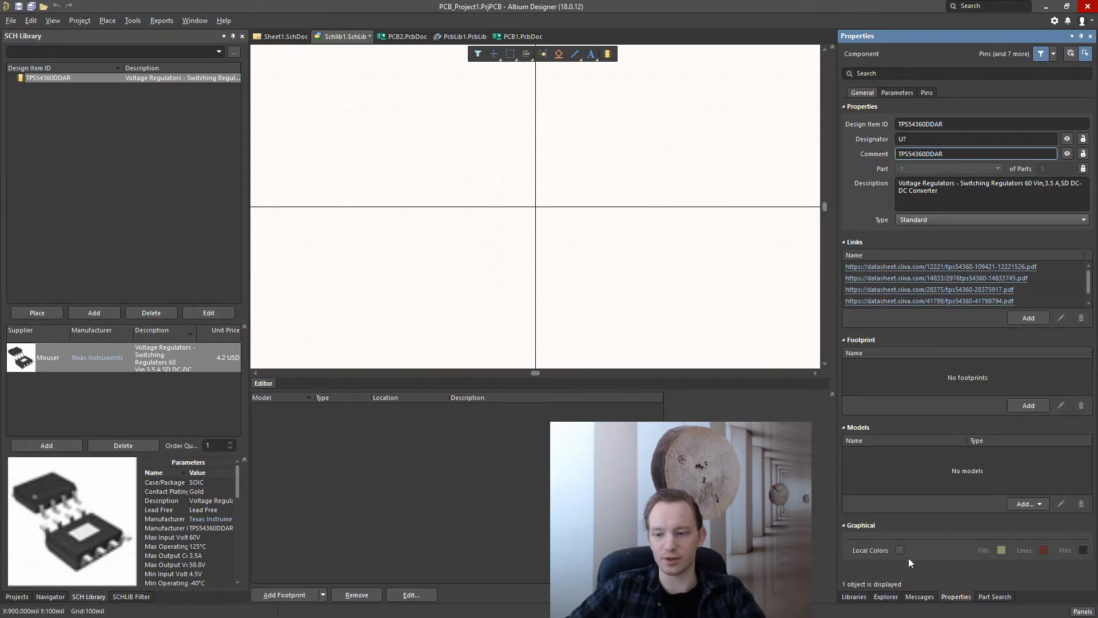
# Step: Search the Altium Content Vault for TPS54360
pyautogui.click(886, 596)
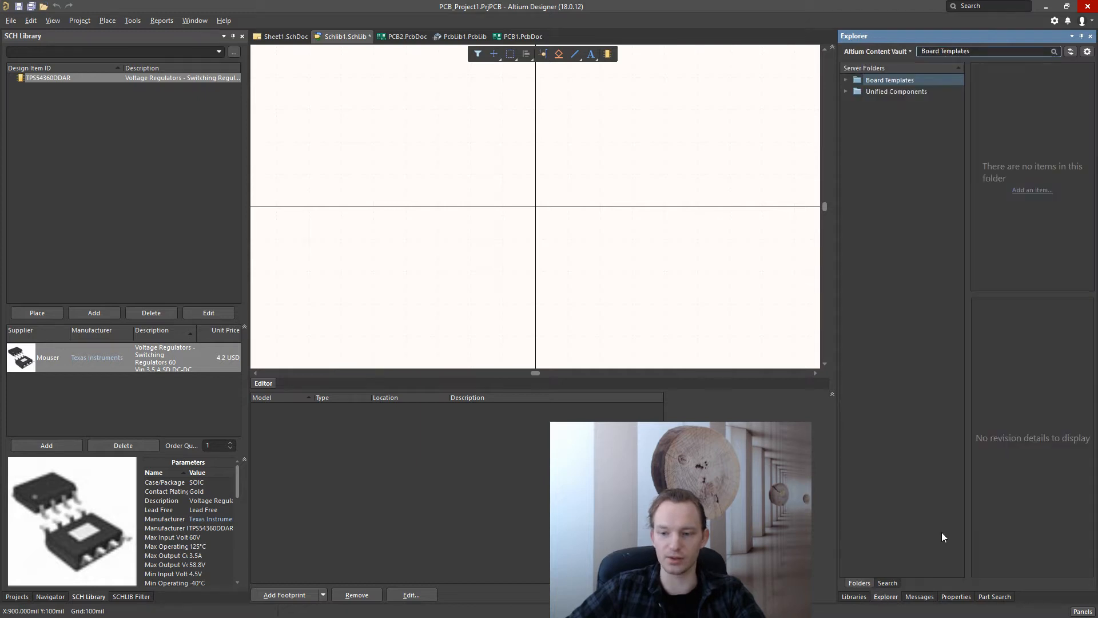
pyautogui.click(971, 53)
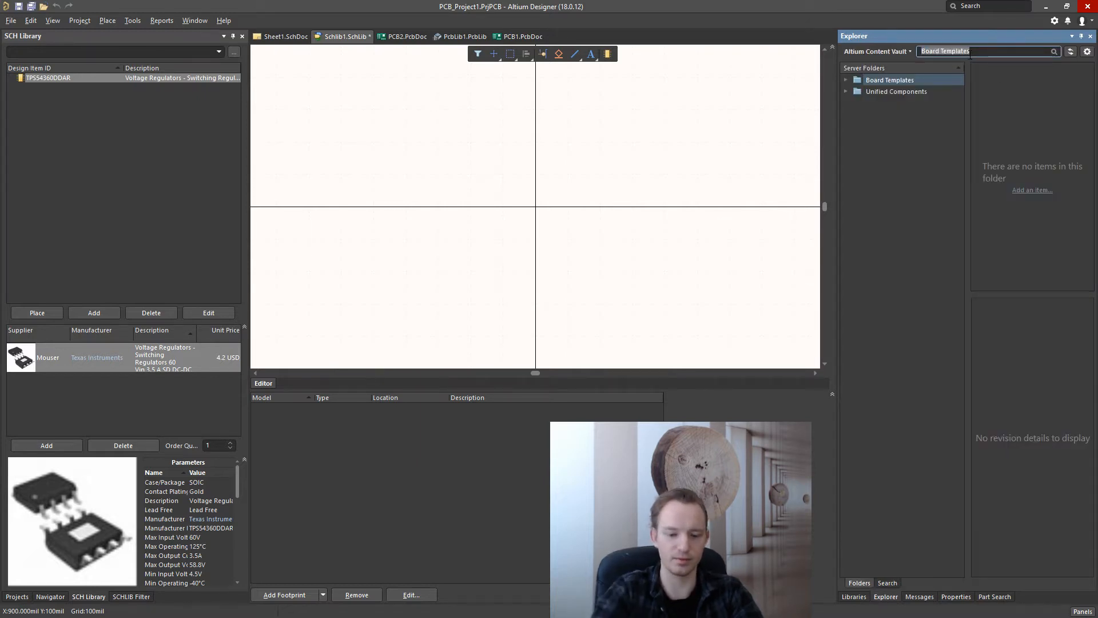
pyautogui.write('TPS54360')
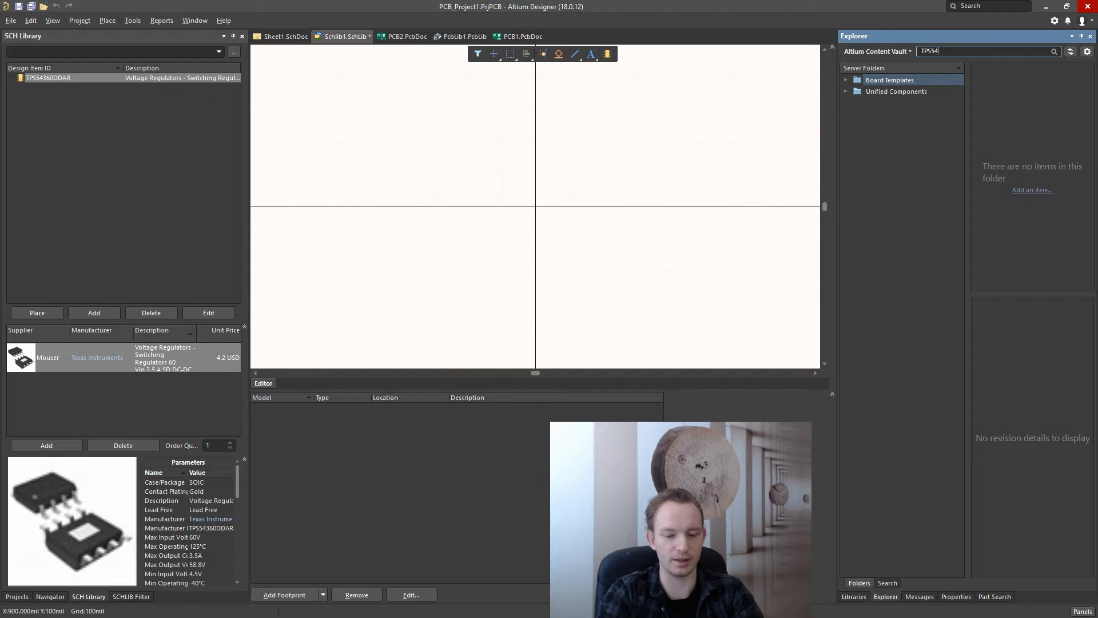
pyautogui.press('Return')
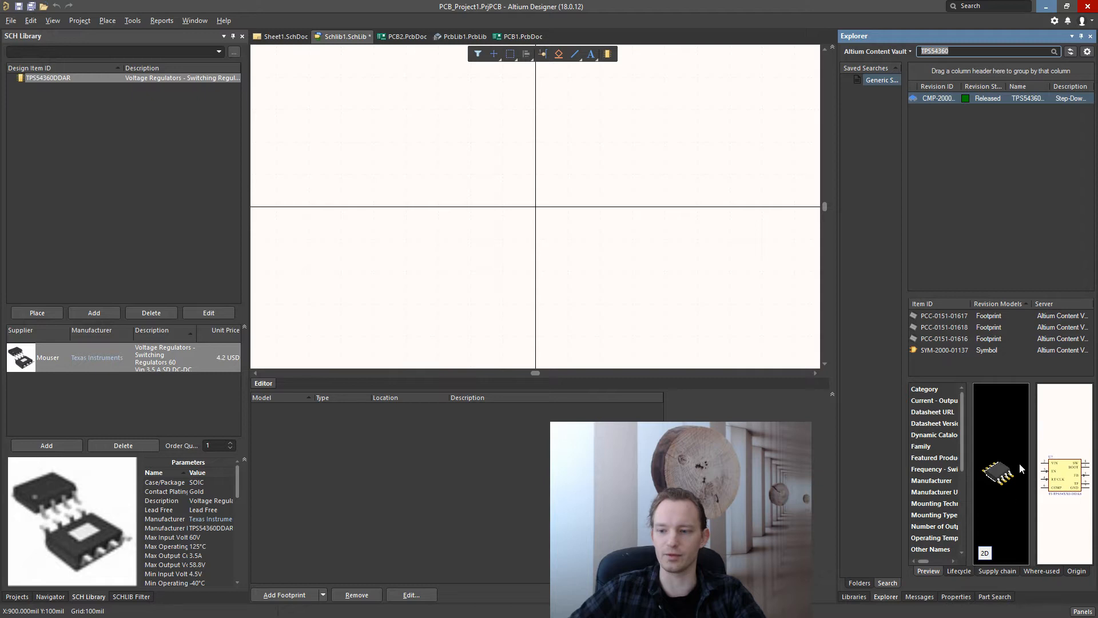
# Step: Download the TPS54360 schematic symbol SYM-2000-01137 from the Altium Content Vault
pyautogui.click(946, 351)
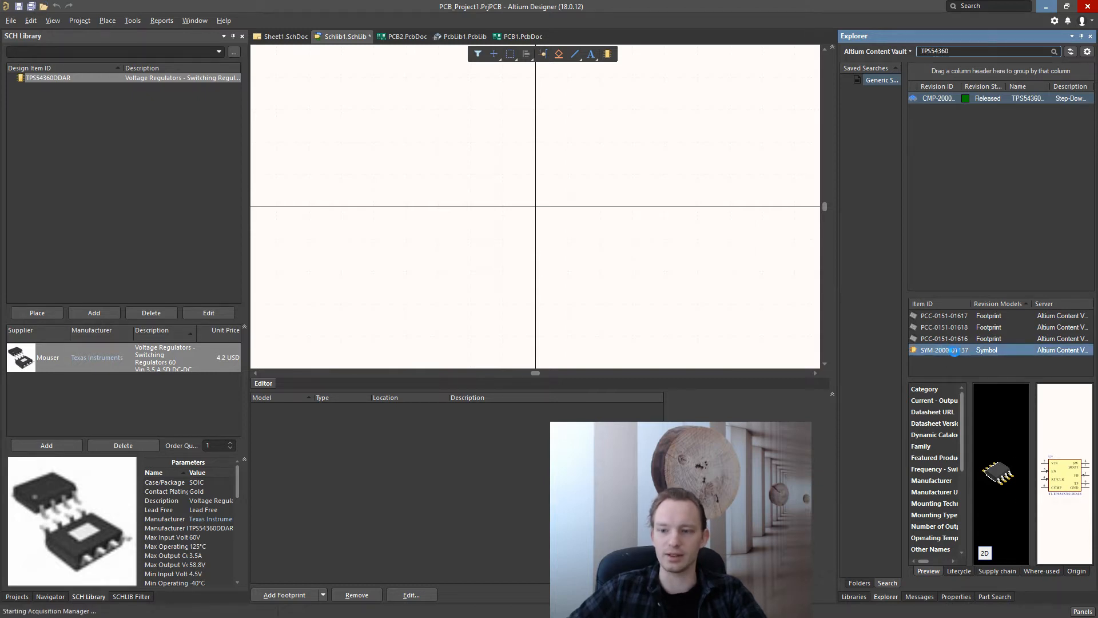
pyautogui.rightClick(948, 351)
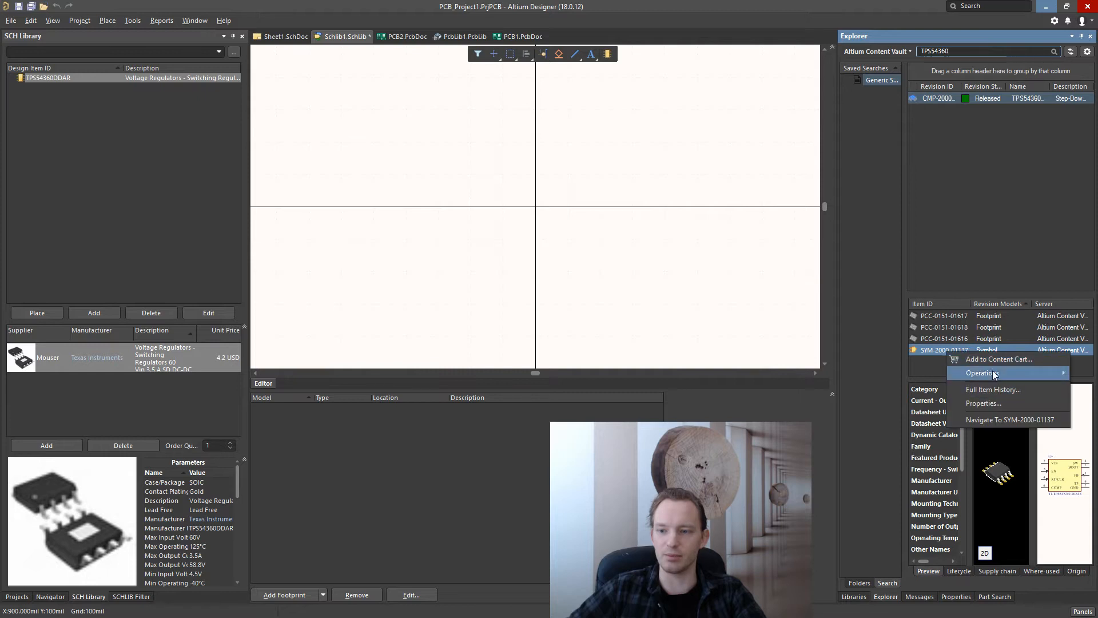
pyautogui.moveTo(986, 374)
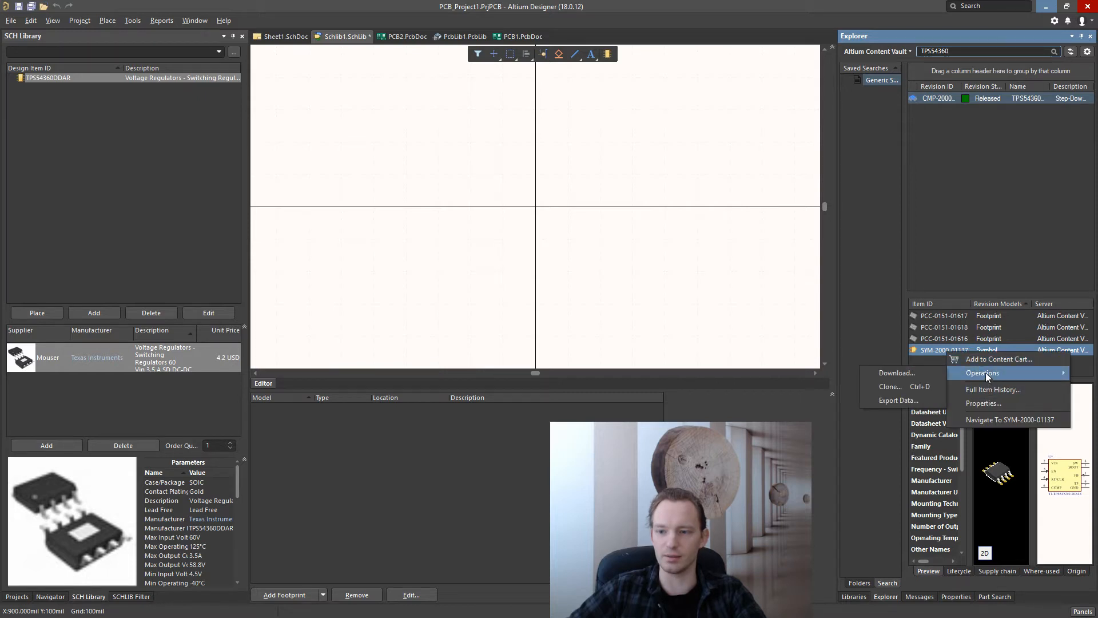
pyautogui.click(881, 372)
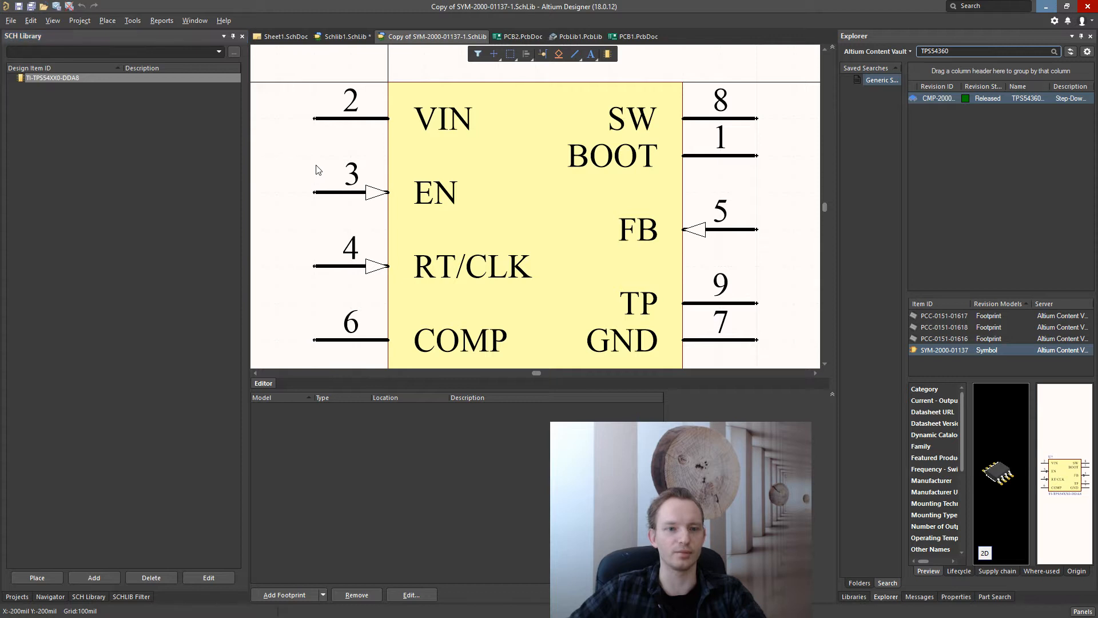
pyautogui.keyDown('ctrl'); pyautogui.scroll(-3, 309, 171); pyautogui.keyUp('ctrl')
pyautogui.moveTo(271, 102); pyautogui.dragTo(511, 269)
pyautogui.click(511, 269)
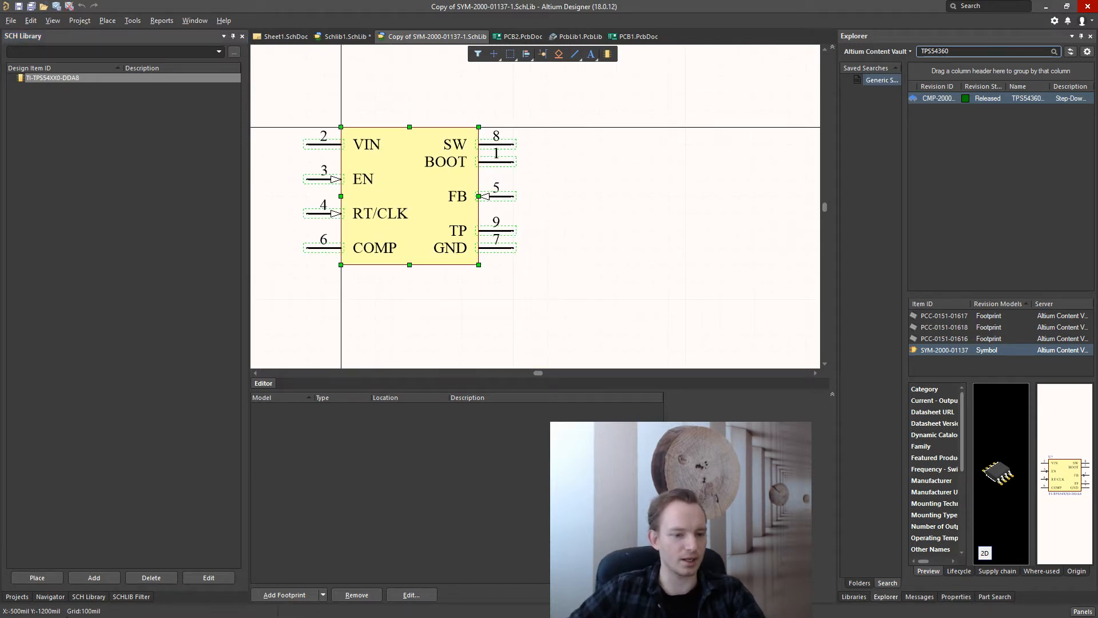
# Step: Paste the copied symbol into Schlib1.SchLib with its body's upper-left corner on the origin, and save the library
pyautogui.click(16, 596)
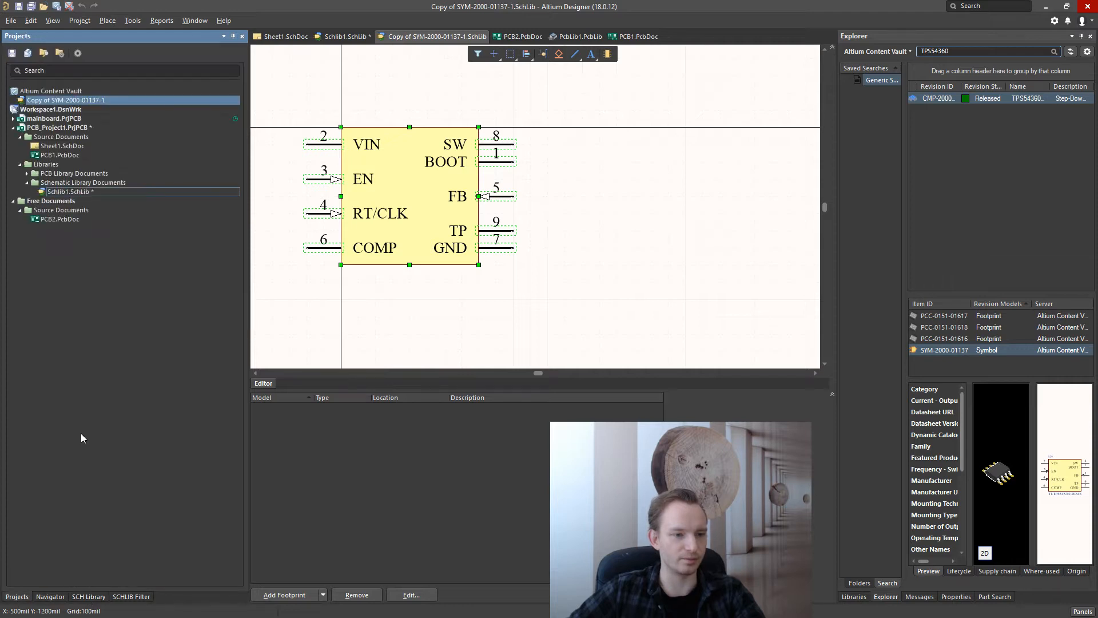
pyautogui.click(58, 147)
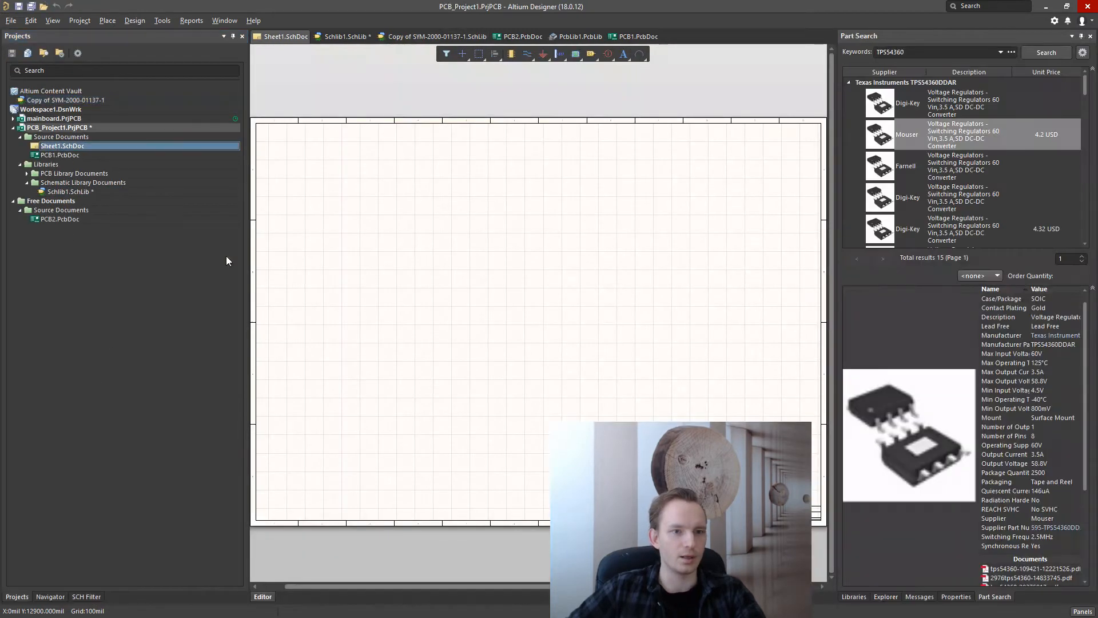
pyautogui.click(64, 191)
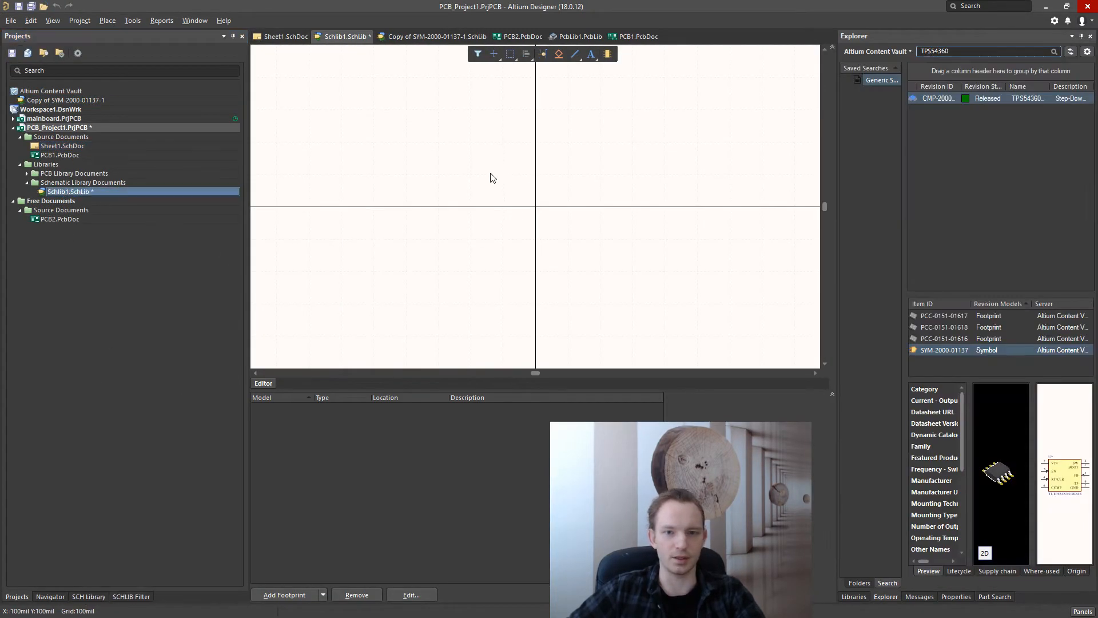
pyautogui.hotkey('ctrl', 'v')
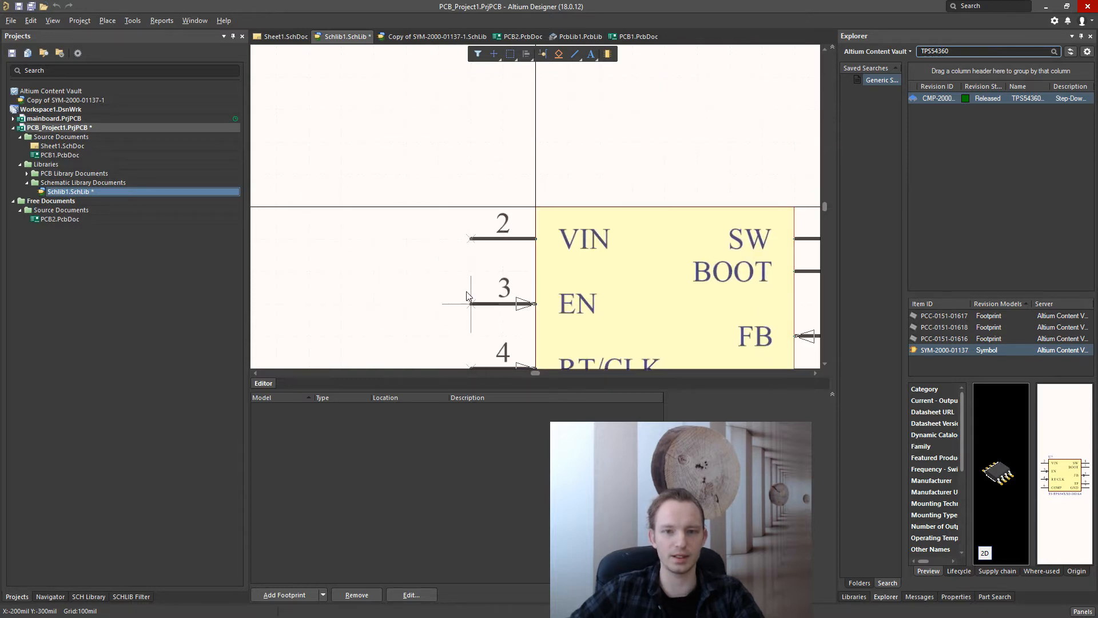
pyautogui.click(470, 303)
pyautogui.hotkey('ctrl', 's')
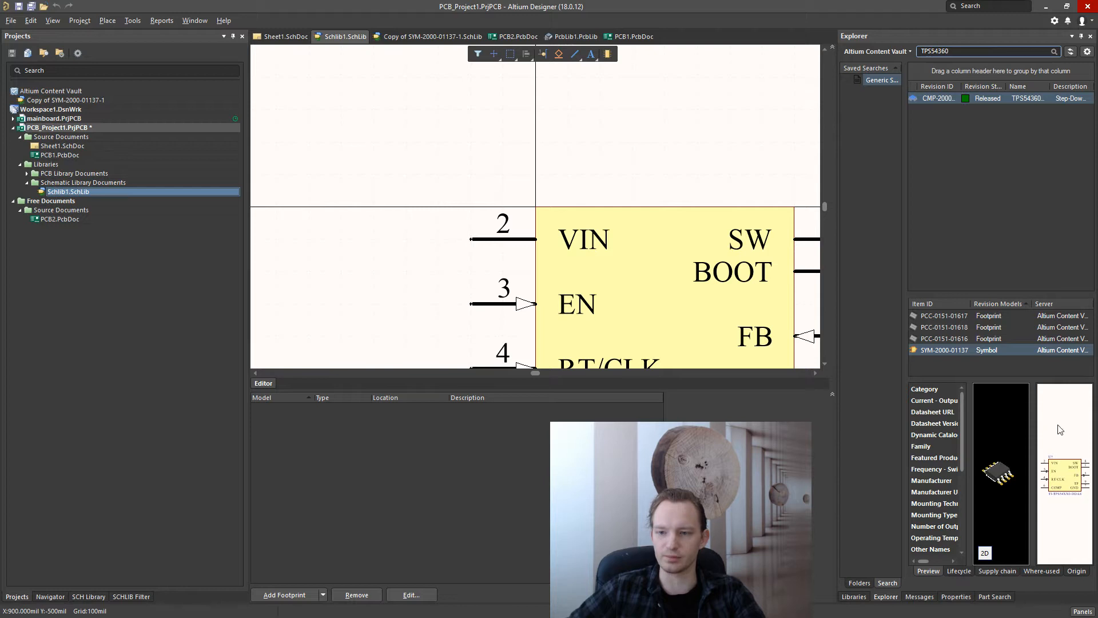
# Step: Preview the vault footprint models PCC-0151-01616 and PCC-0151-01618 for the TPS54360
pyautogui.click(952, 339)
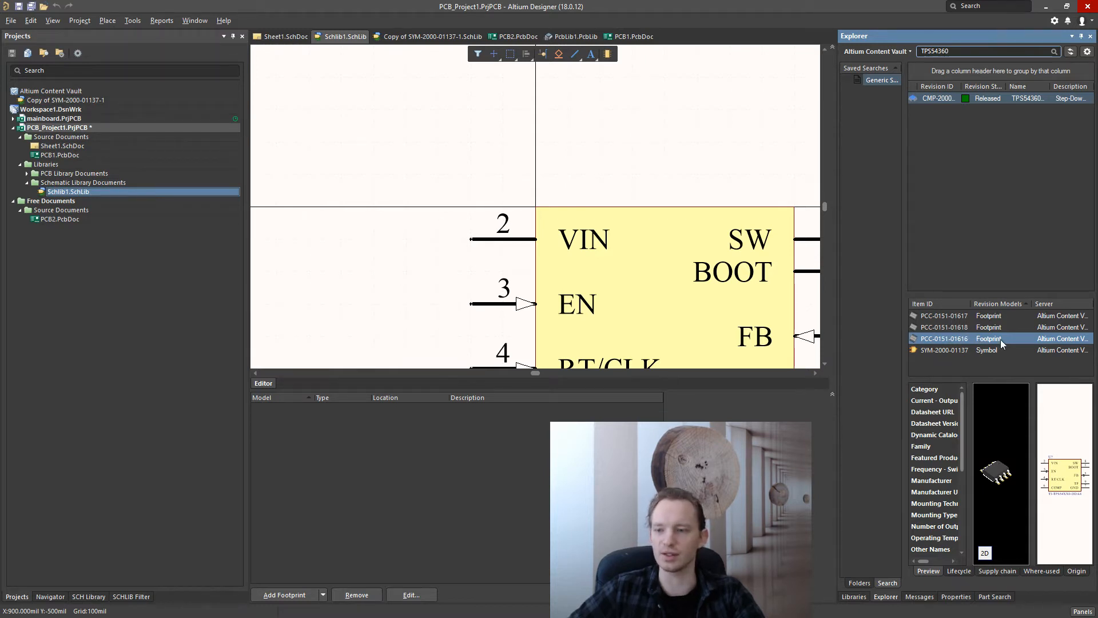
pyautogui.click(956, 328)
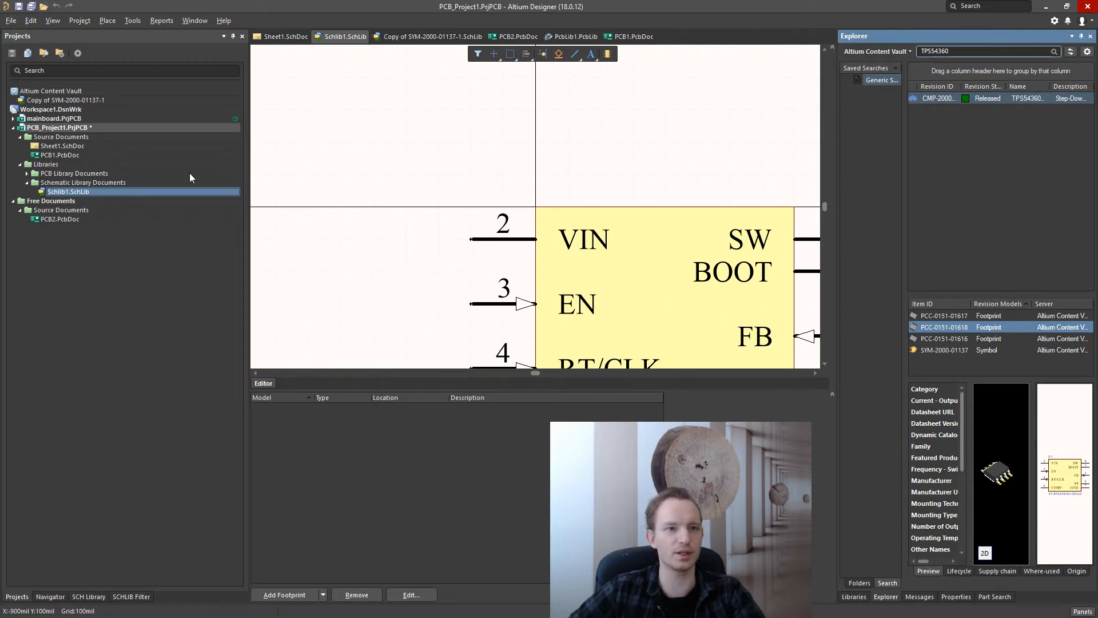
# Step: Open the properties of TPS54360DDAR in Schlib1.SchLib and examine the package and pin configuration in its linked datasheet
pyautogui.click(88, 597)
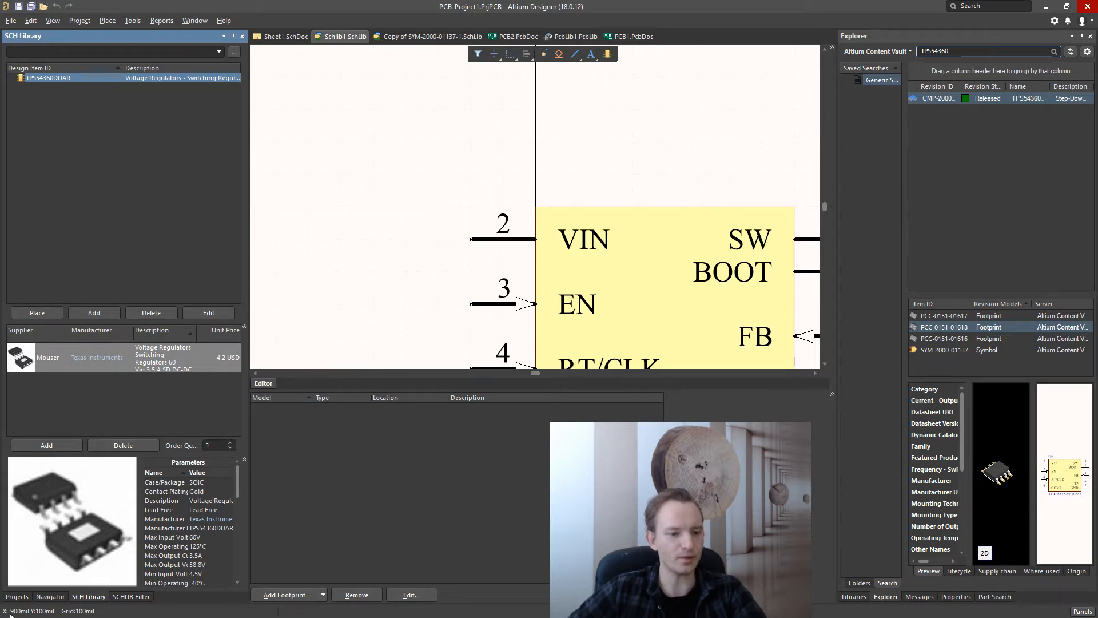
pyautogui.click(16, 596)
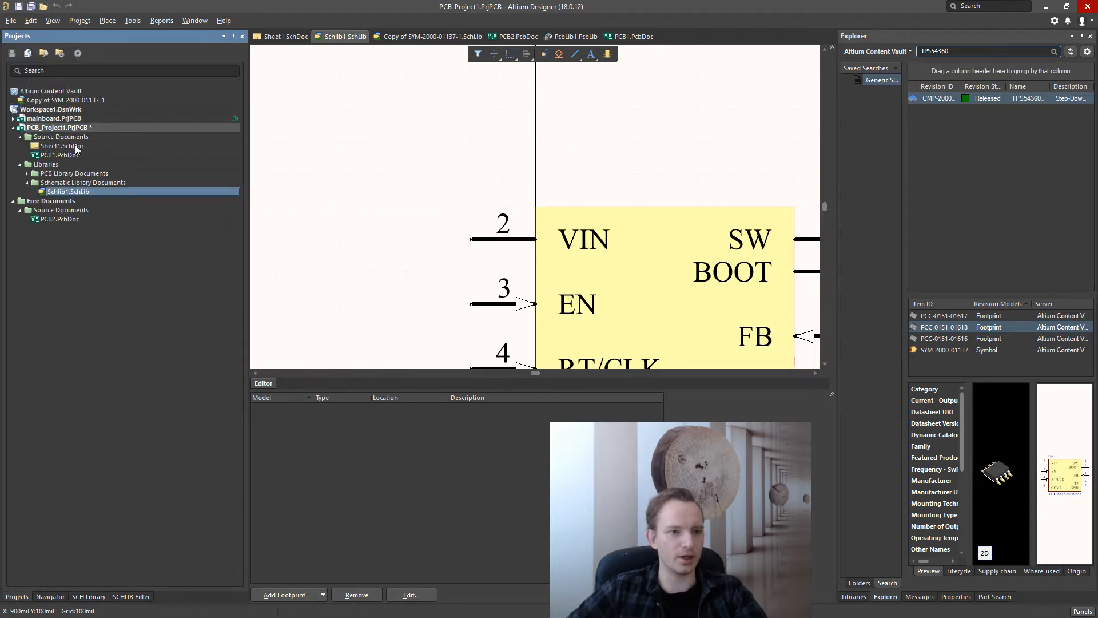
pyautogui.click(67, 193)
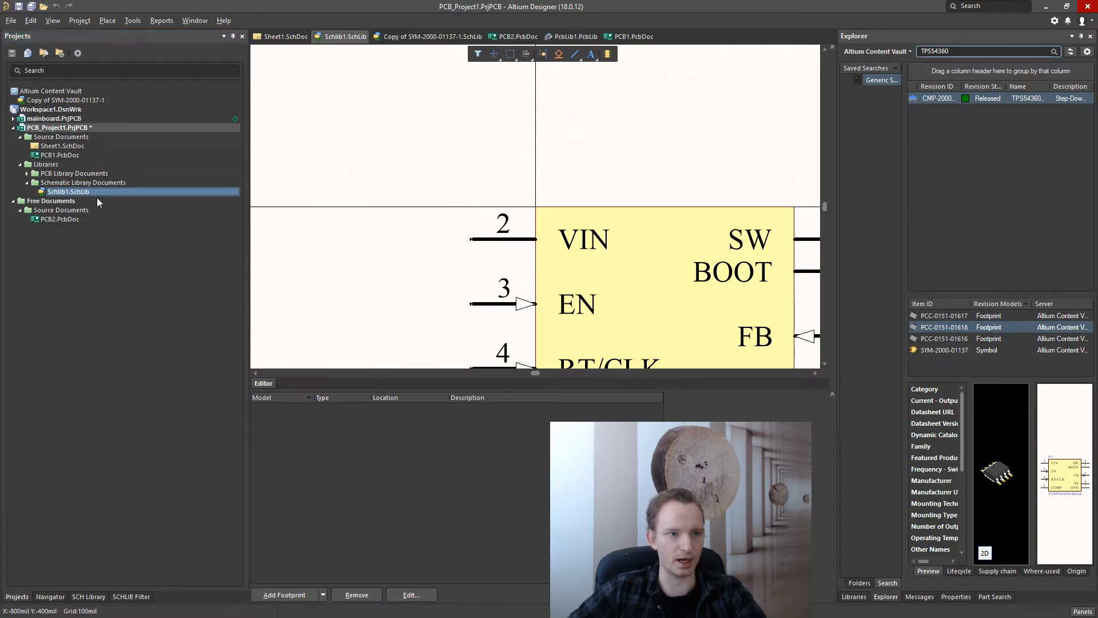
pyautogui.click(86, 596)
pyautogui.doubleClick(67, 80)
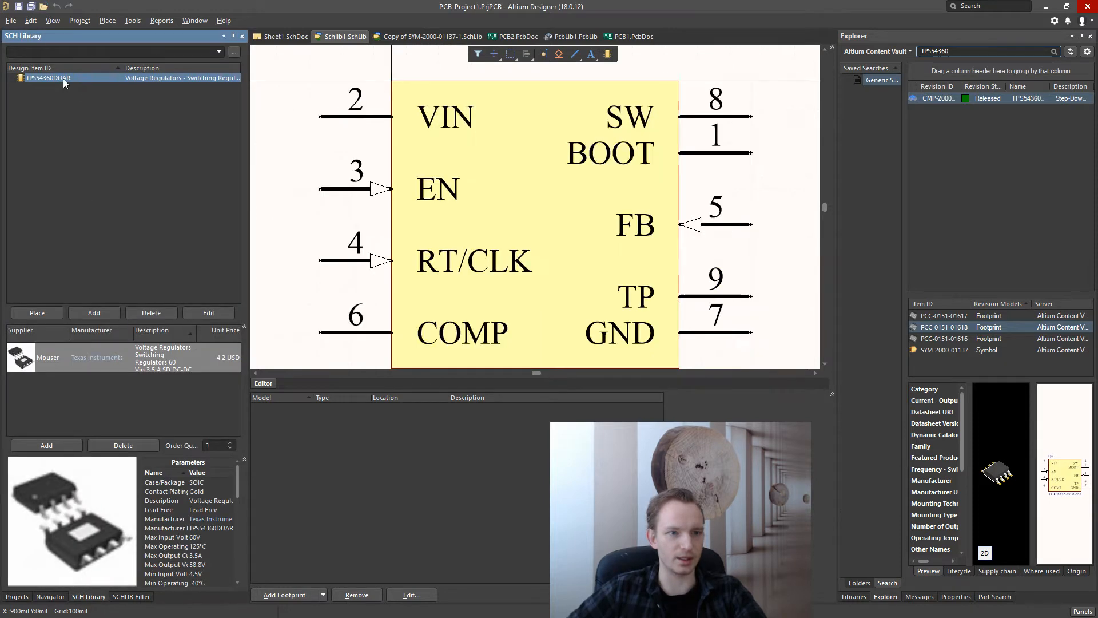
pyautogui.click(1000, 268)
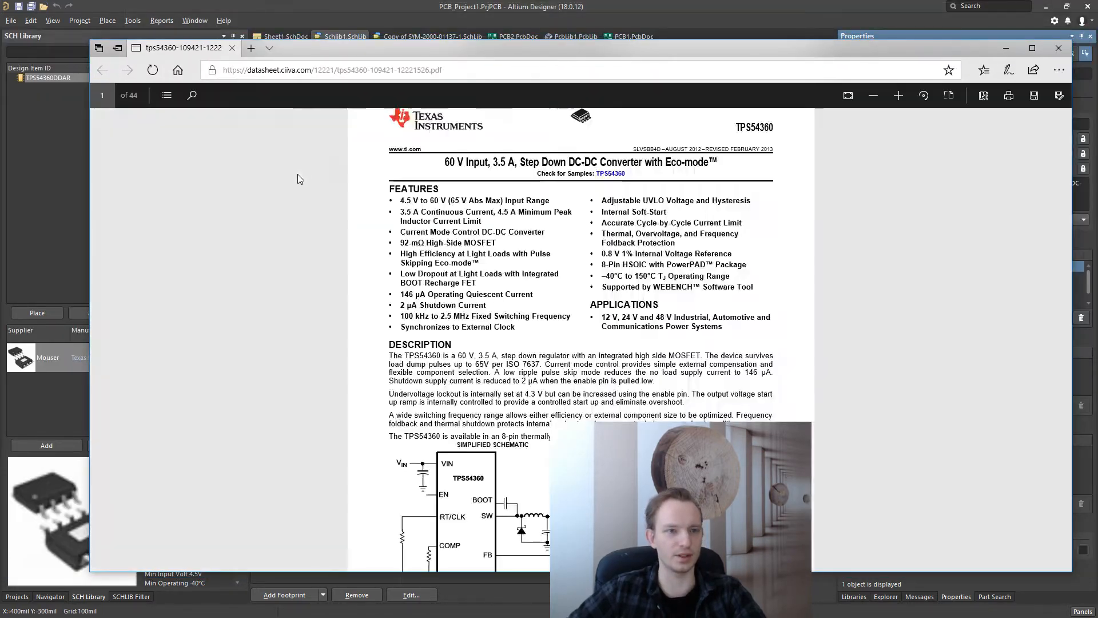
pyautogui.scroll(-1, 735, 247)
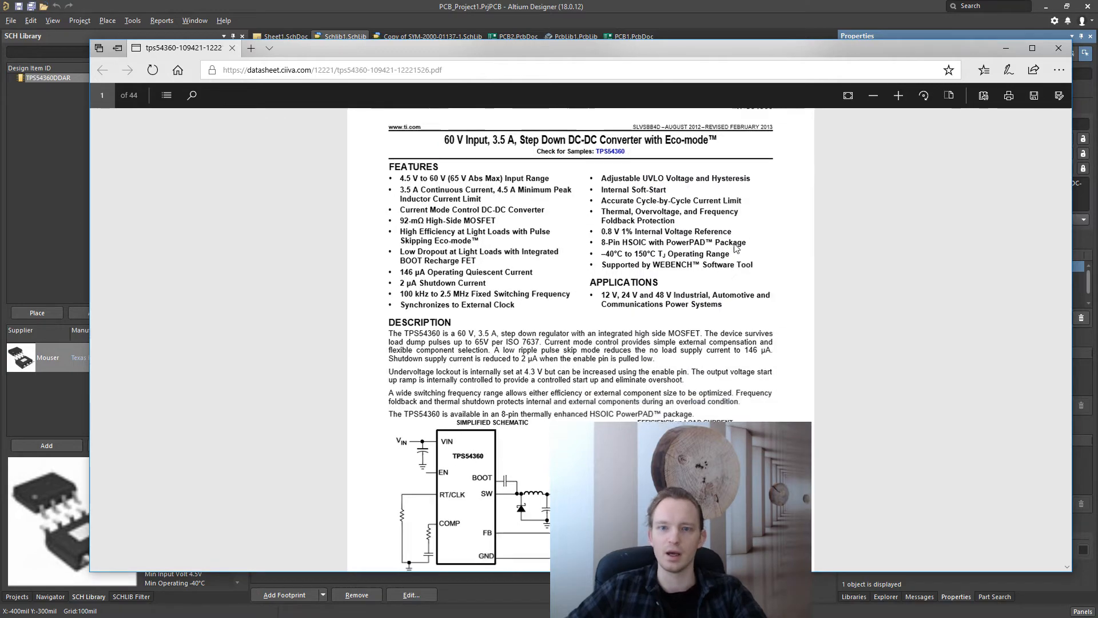
pyautogui.scroll(-17, 736, 247)
pyautogui.scroll(11, 682, 240)
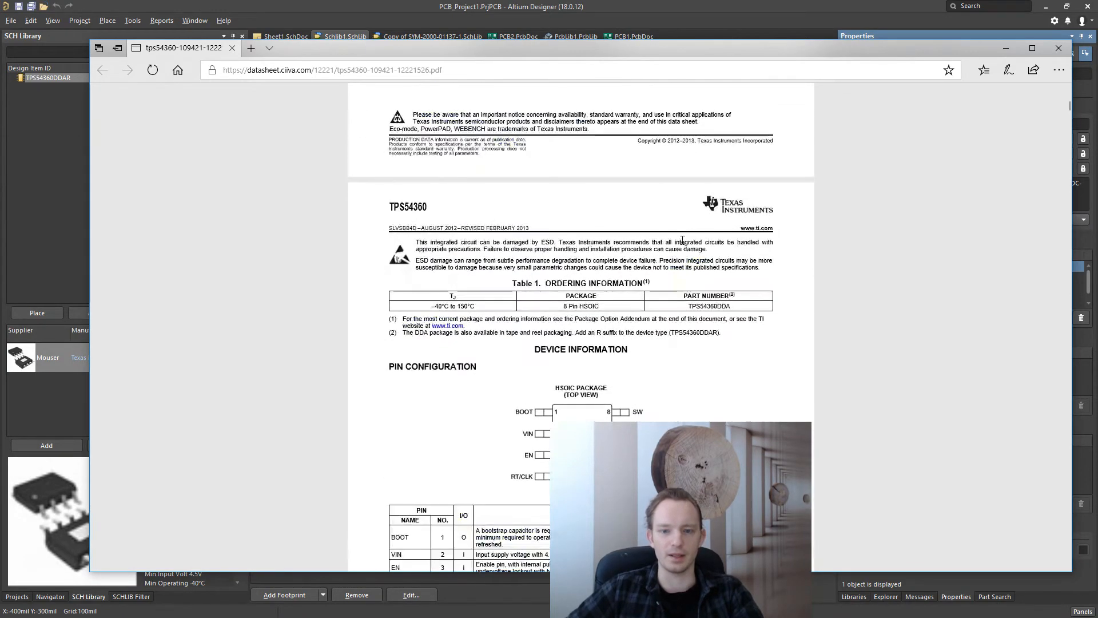
pyautogui.scroll(-3, 683, 240)
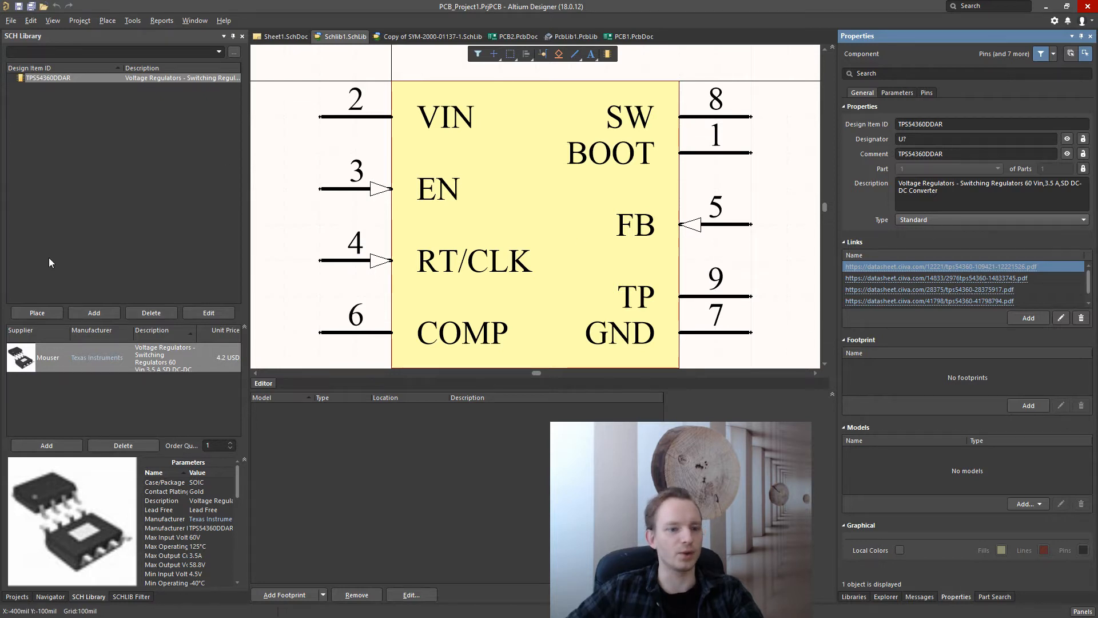
# Step: Open PcbLib1.PcbLib from the project's PCB library documents and show its list of footprints
pyautogui.click(17, 597)
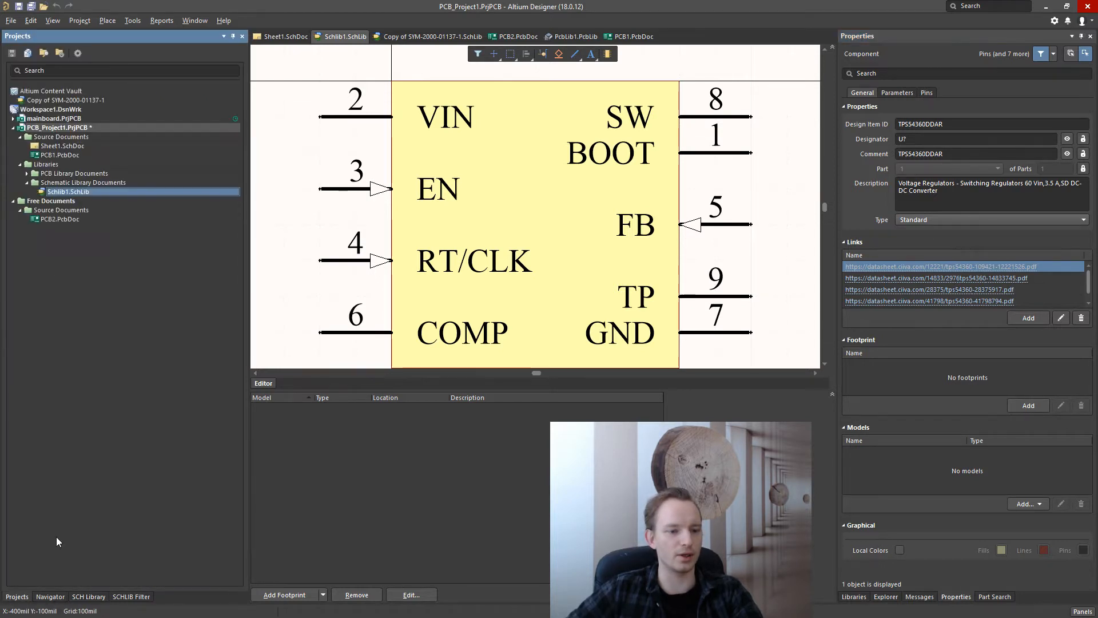
pyautogui.doubleClick(53, 174)
pyautogui.click(66, 183)
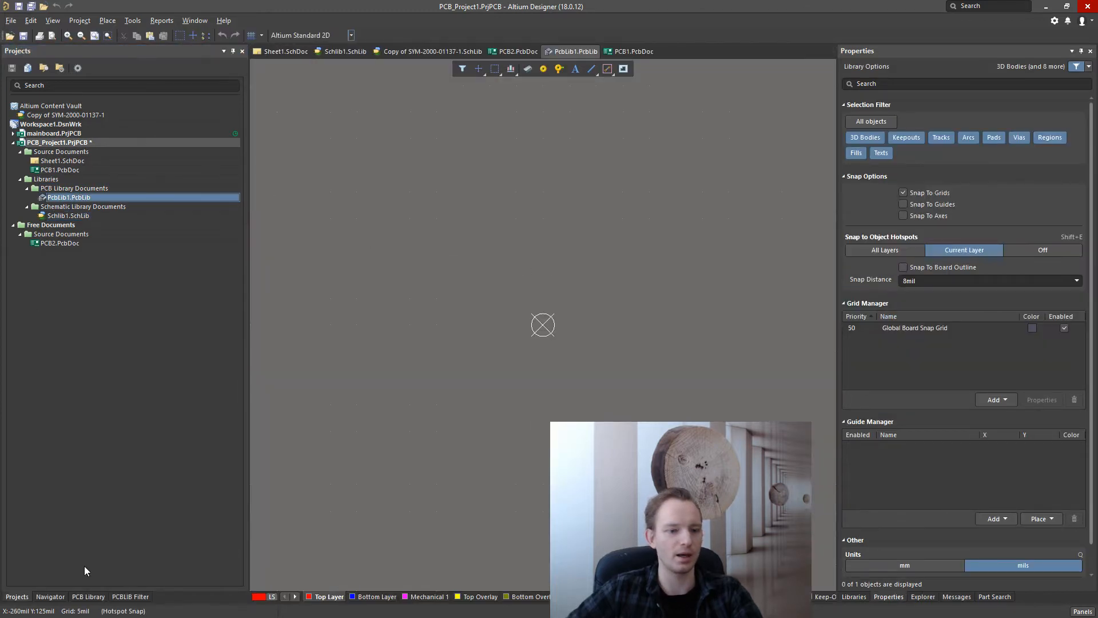
pyautogui.click(88, 597)
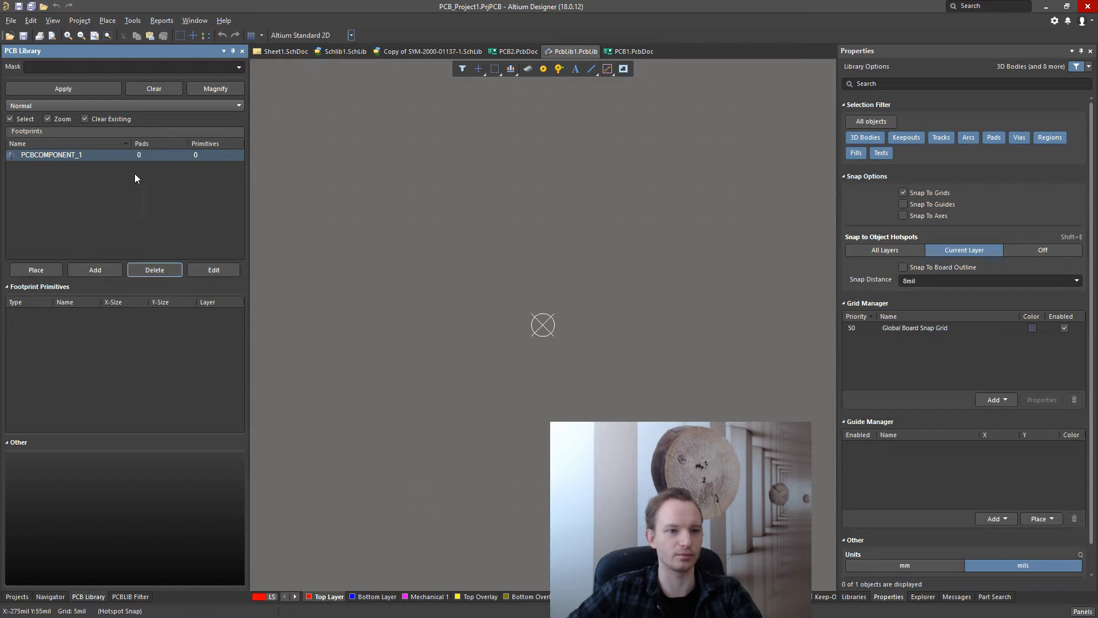
# Step: Try to cut PCBCOMPONENT_1 and add a new blank footprint to PcbLib1.PcbLib
pyautogui.click(109, 159)
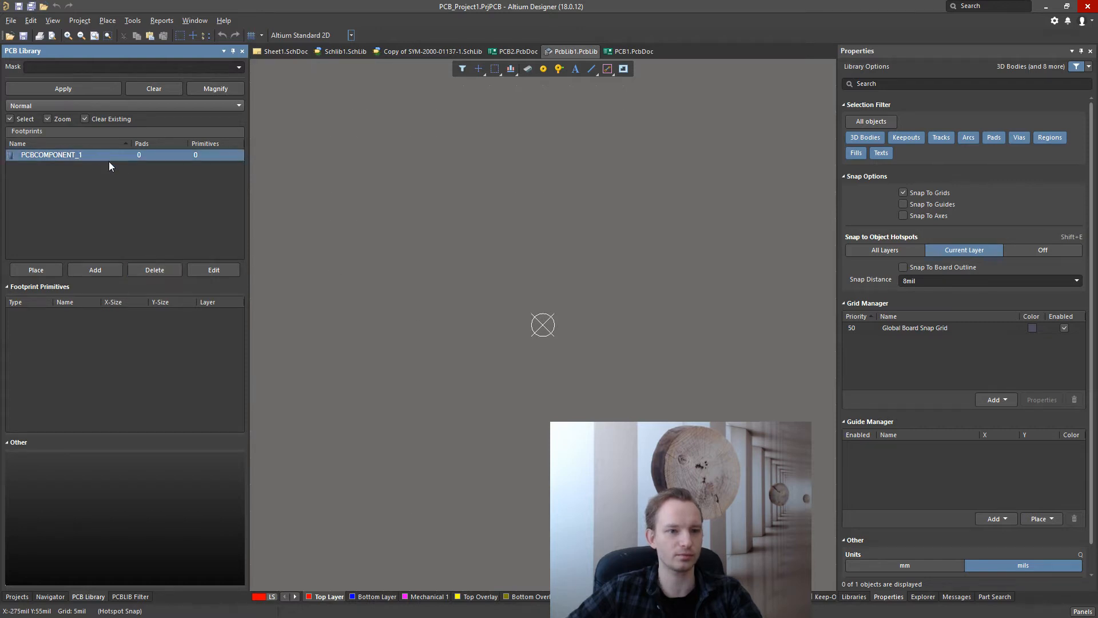
pyautogui.click(41, 156)
pyautogui.rightClick(43, 155)
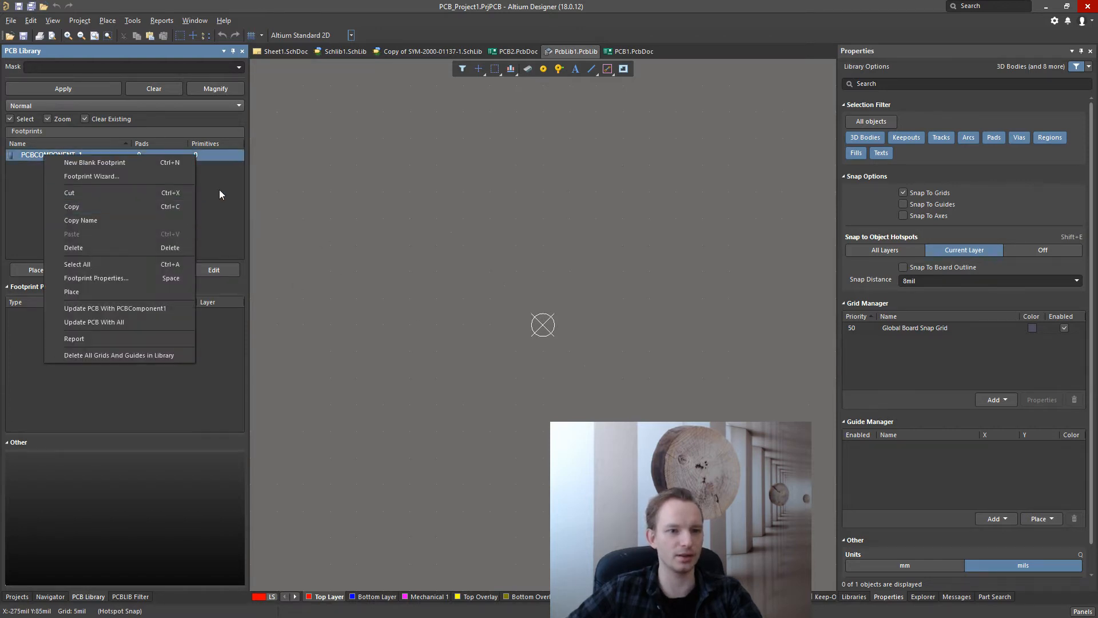
pyautogui.click(97, 192)
pyautogui.click(95, 271)
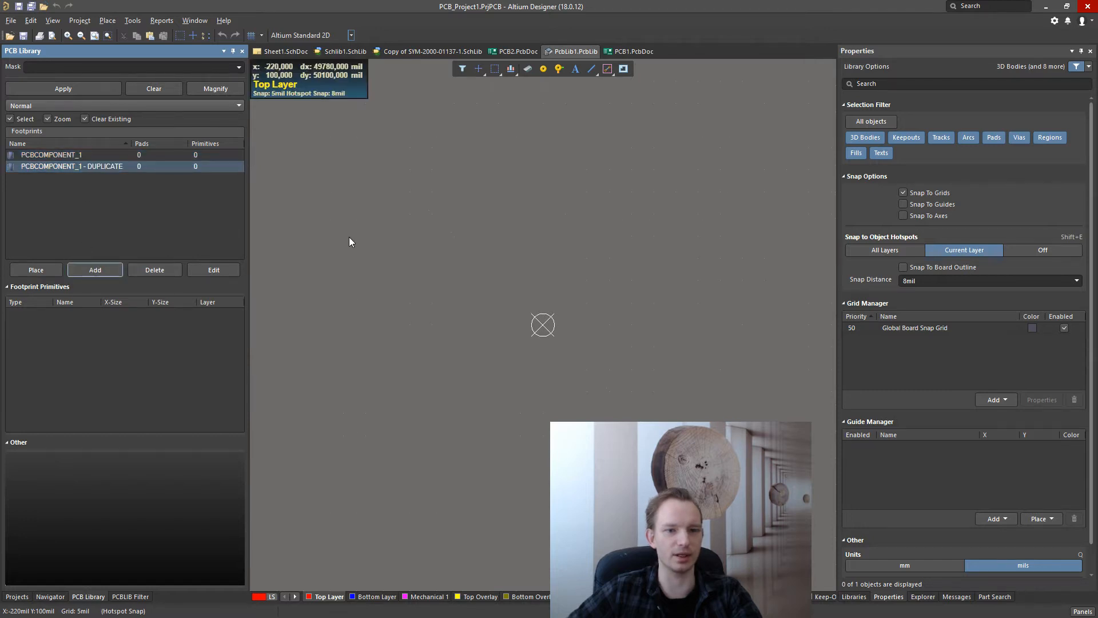
# Step: Delete the footprint PCBCOMPONENT_1 - DUPLICATE from PcbLib1.PcbLib
pyautogui.click(80, 167)
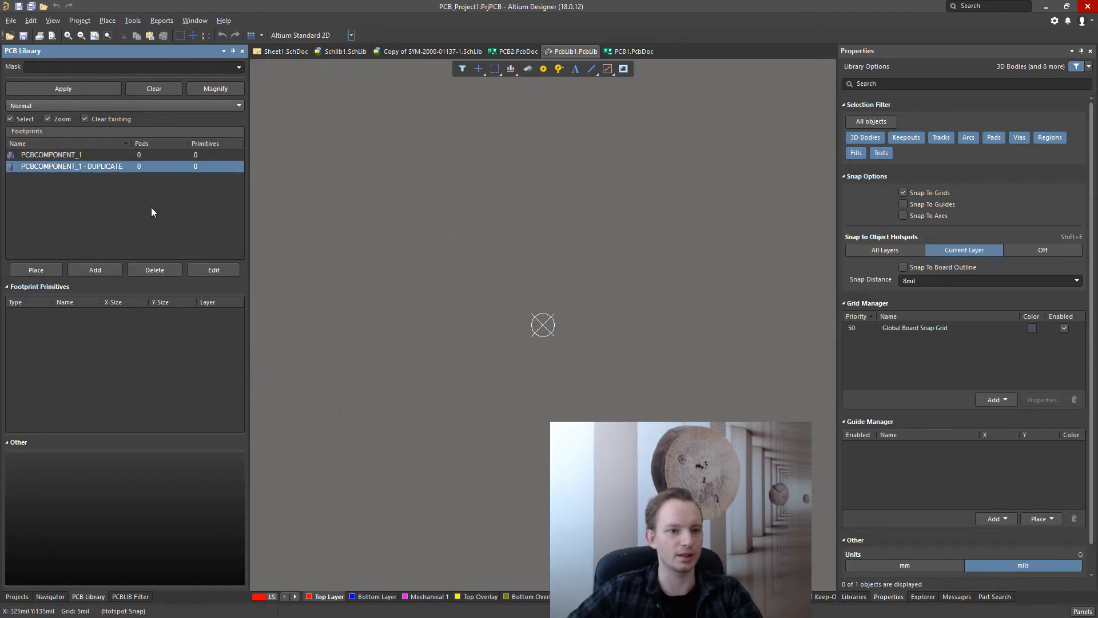
pyautogui.click(155, 271)
pyautogui.click(578, 335)
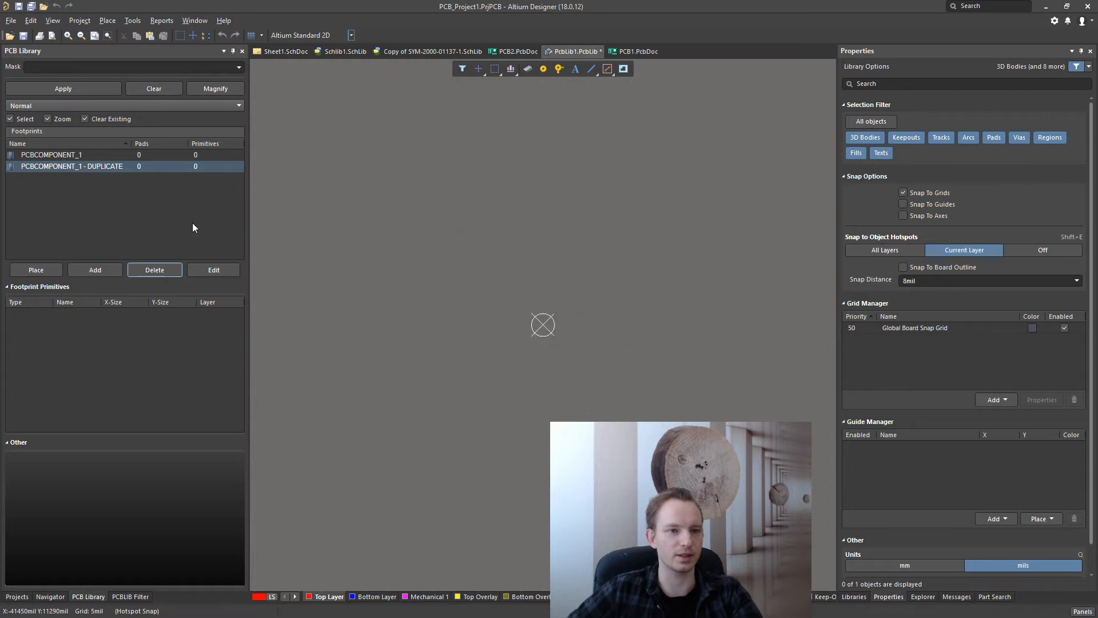
# Step: Check the name, height, description and type settings of the PCBCOMPONENT_1 footprint
pyautogui.click(67, 157)
pyautogui.doubleClick(67, 156)
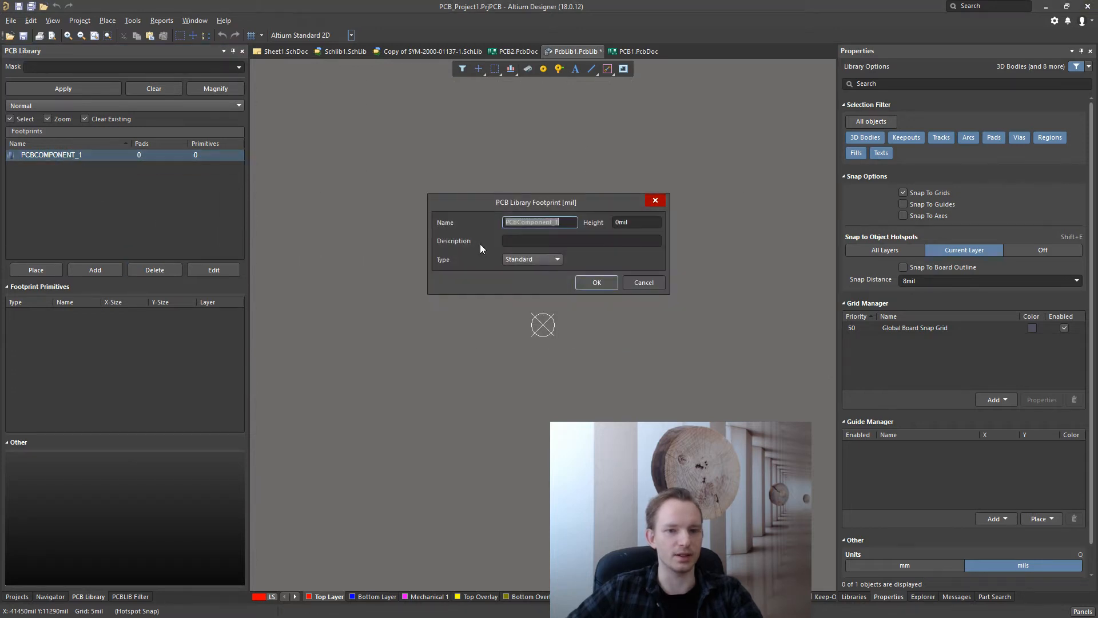
pyautogui.click(596, 281)
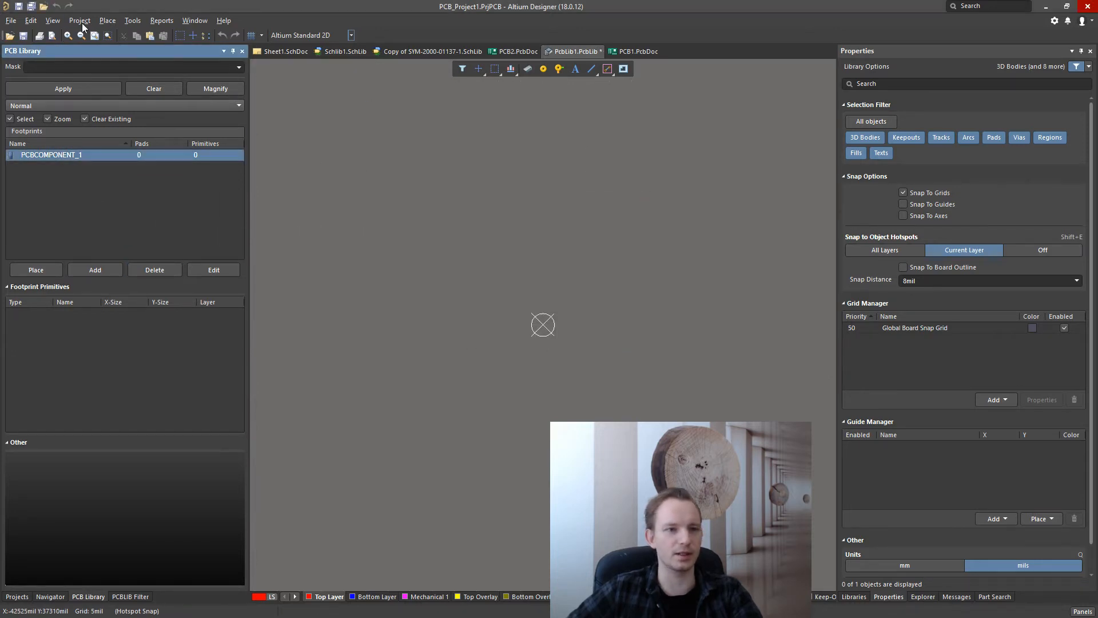
# Step: Start the IPC Compliant Footprint Wizard, choose SOIC as the component type and continue to the package dimensions
pyautogui.click(135, 21)
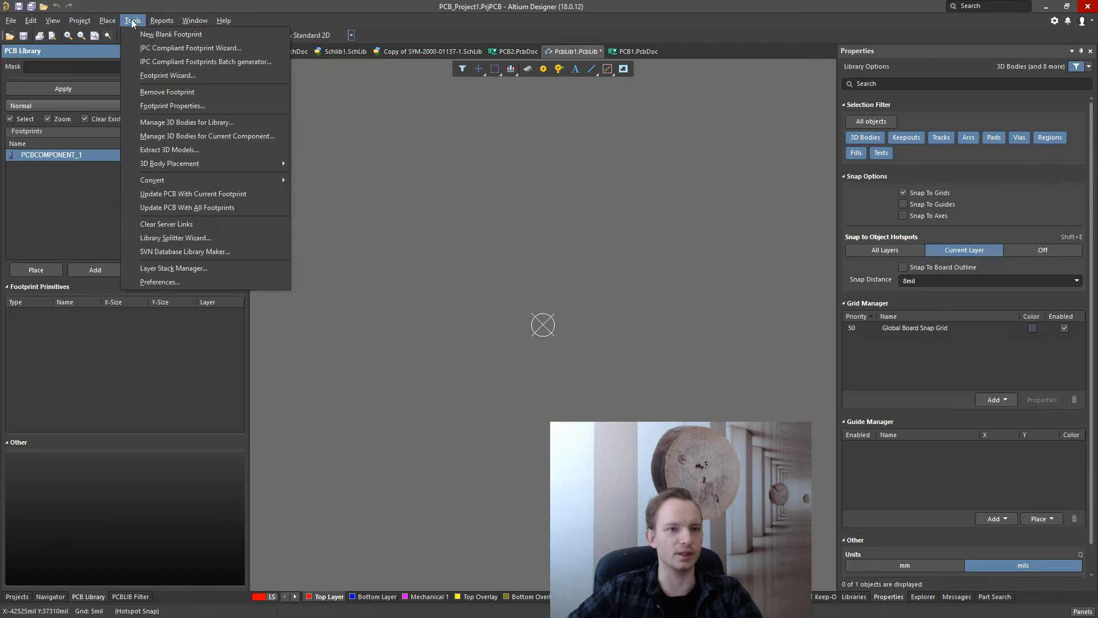
pyautogui.click(179, 49)
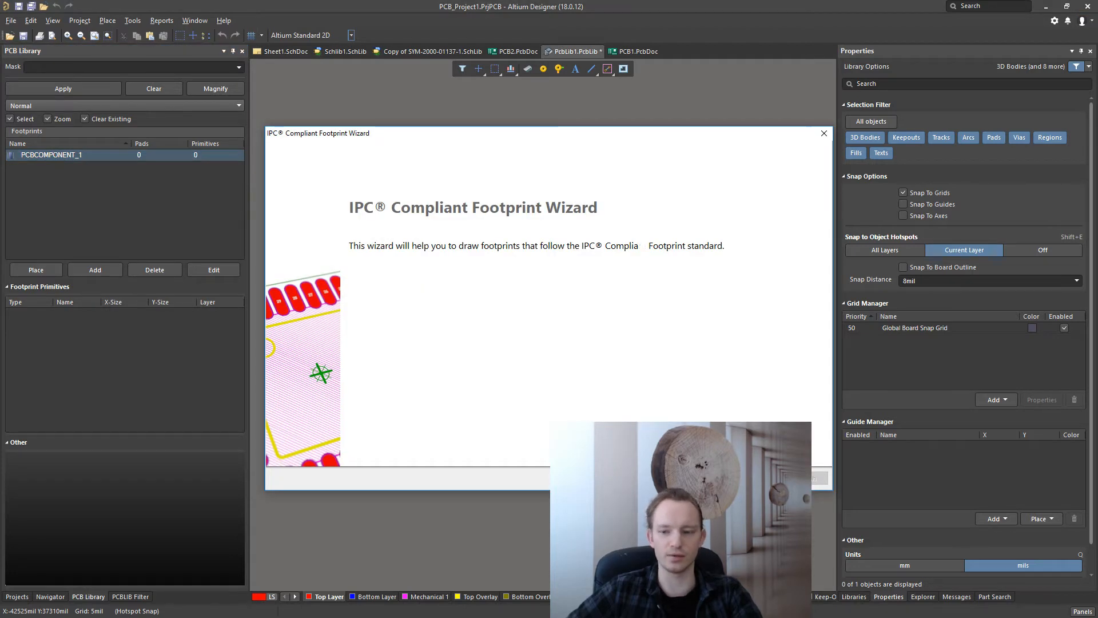
pyautogui.click(759, 478)
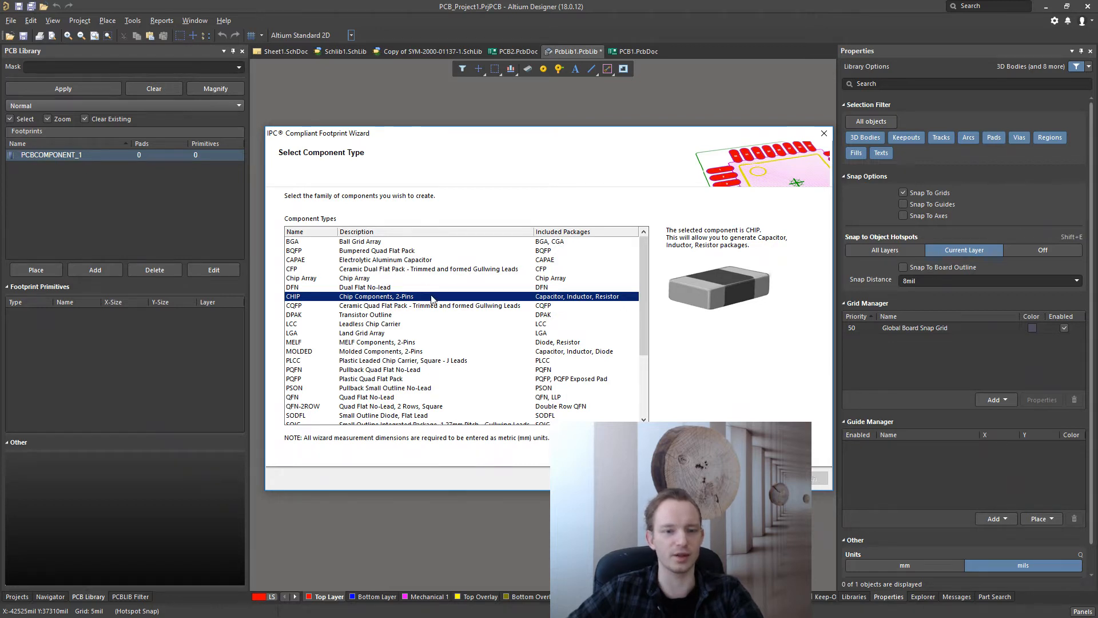
pyautogui.scroll(-3, 644, 313)
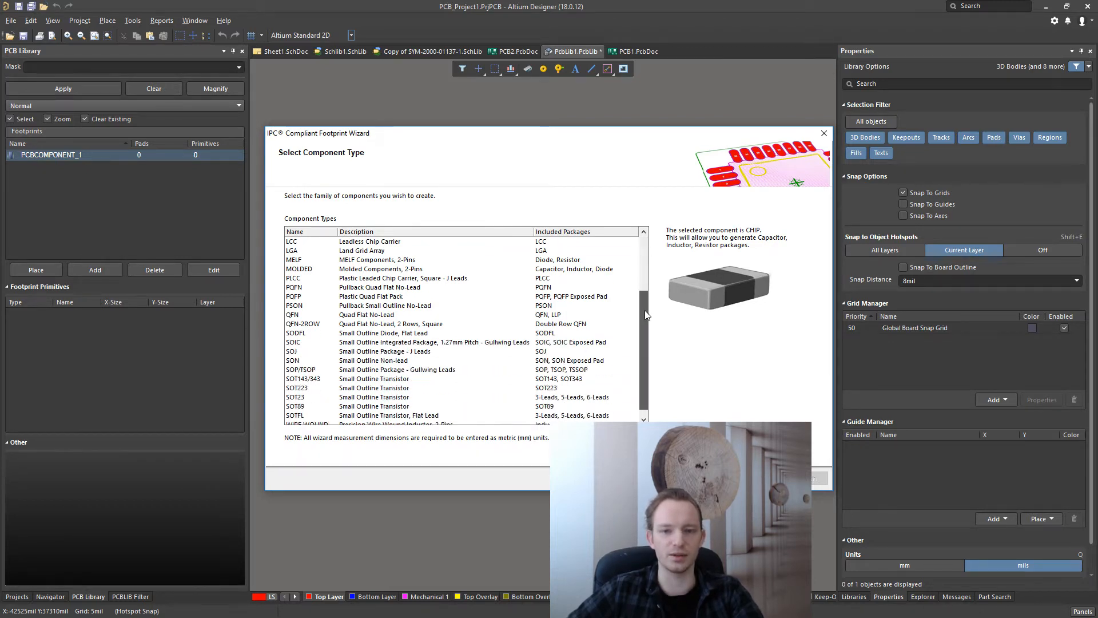
pyautogui.scroll(3, 644, 312)
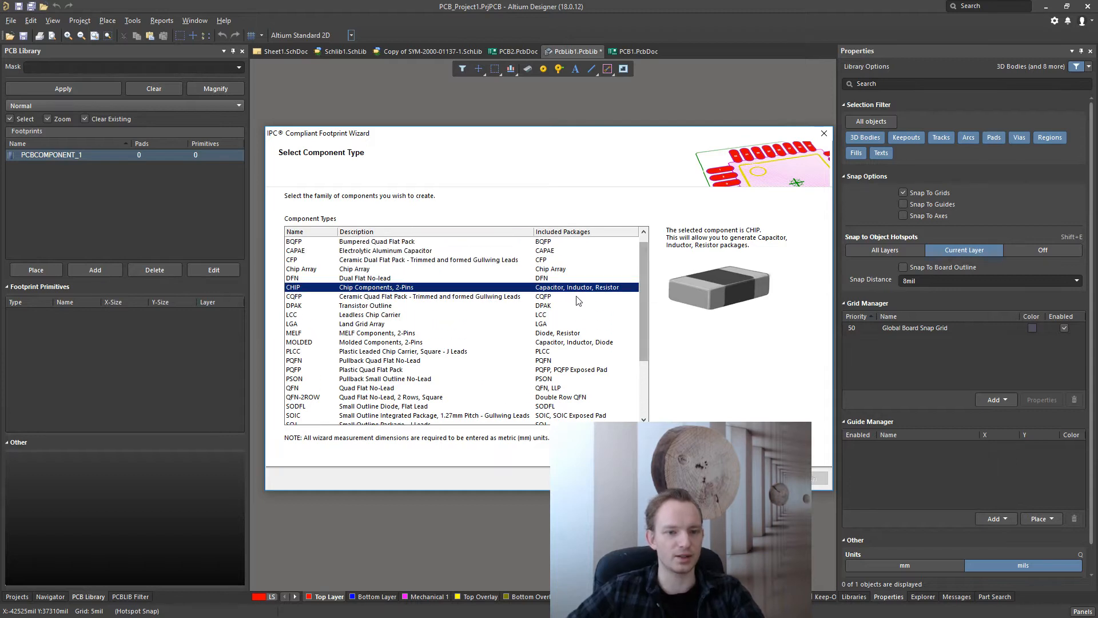
pyautogui.scroll(-3, 375, 314)
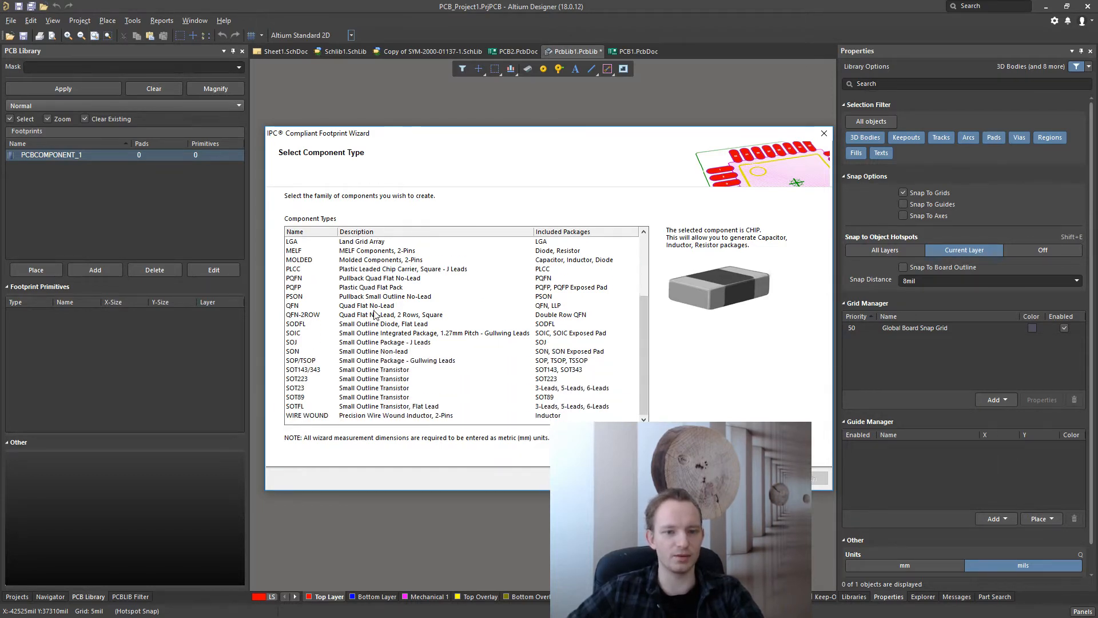
pyautogui.scroll(2, 371, 316)
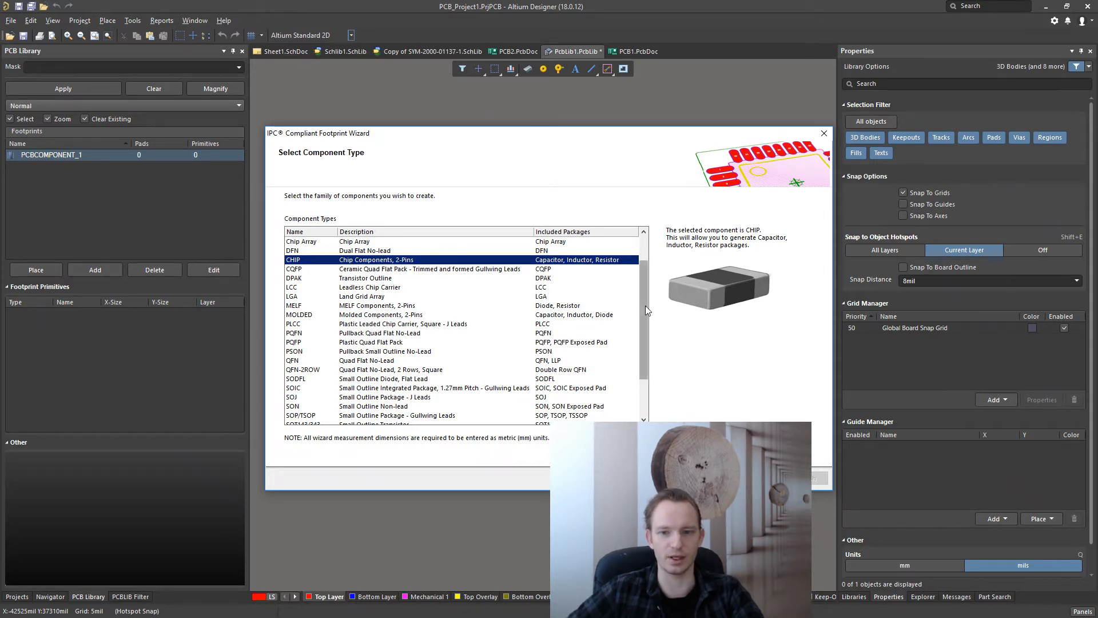
pyautogui.moveTo(645, 305); pyautogui.dragTo(644, 277)
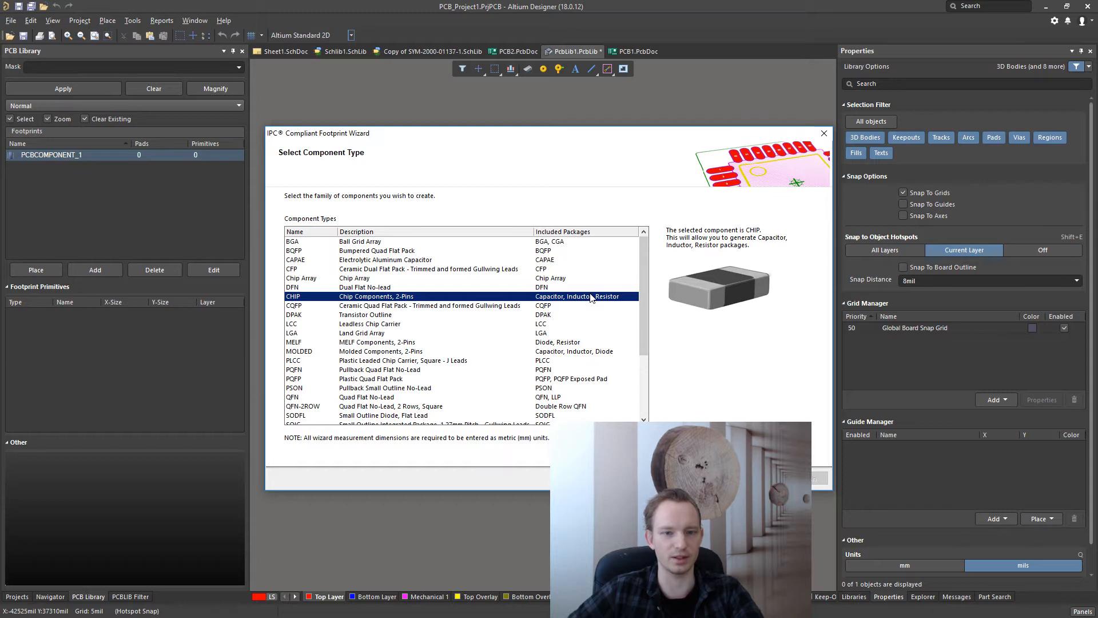
pyautogui.scroll(-4, 425, 331)
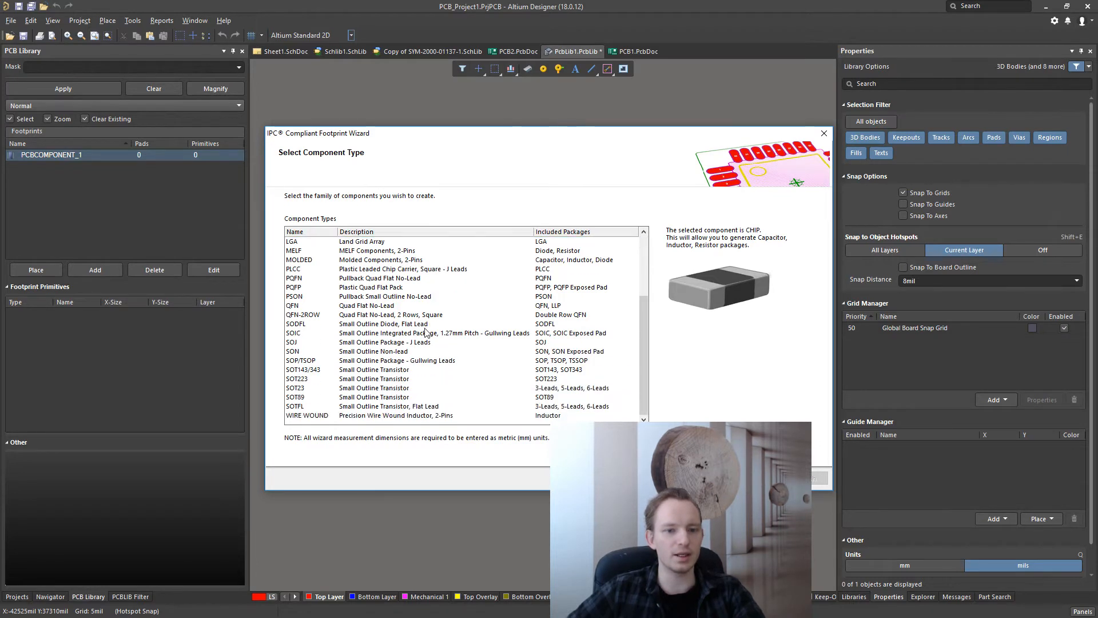
pyautogui.click(311, 334)
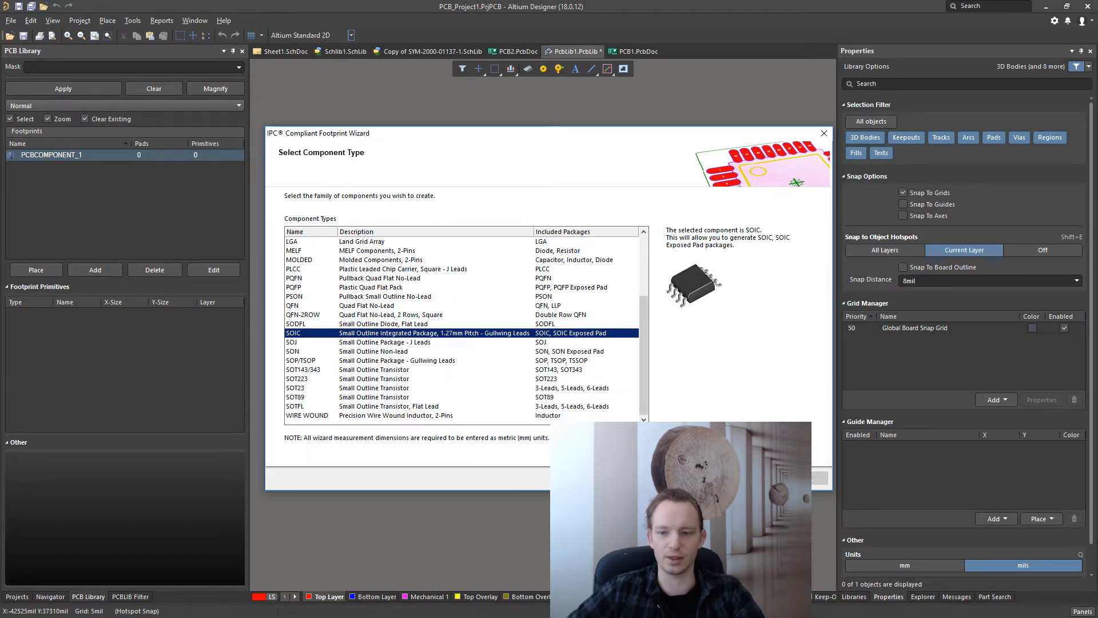
pyautogui.click(759, 478)
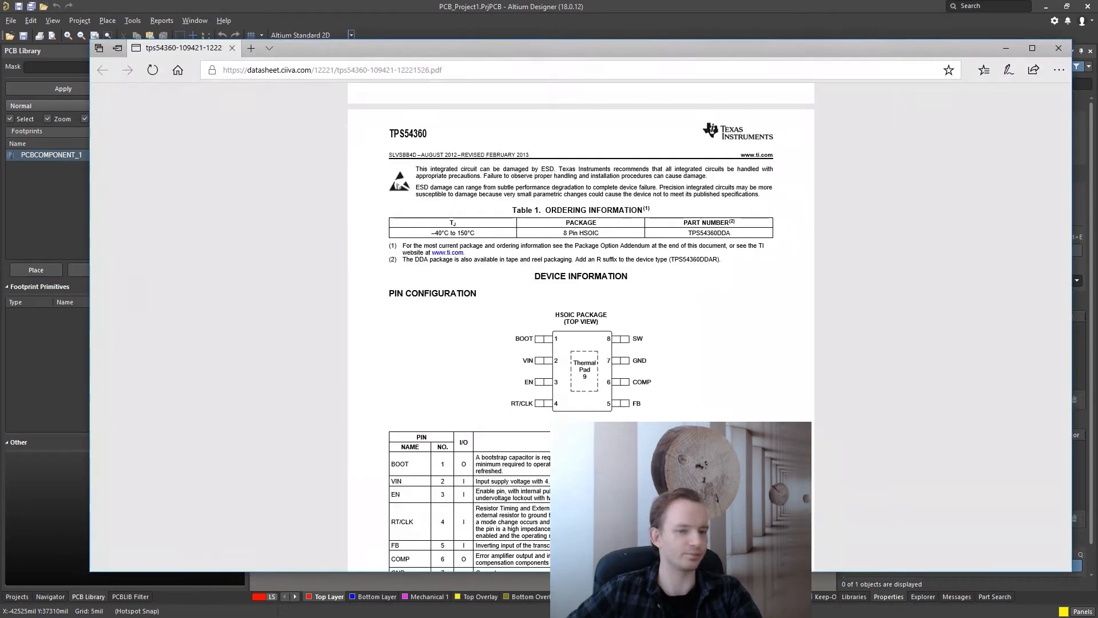
# Step: In the browser's TPS54360 datasheet, find the DDA (R-PDSO-G8) package drawing in the mechanical data
pyautogui.scroll(-15, 718, 376)
pyautogui.scroll(-20, 718, 355)
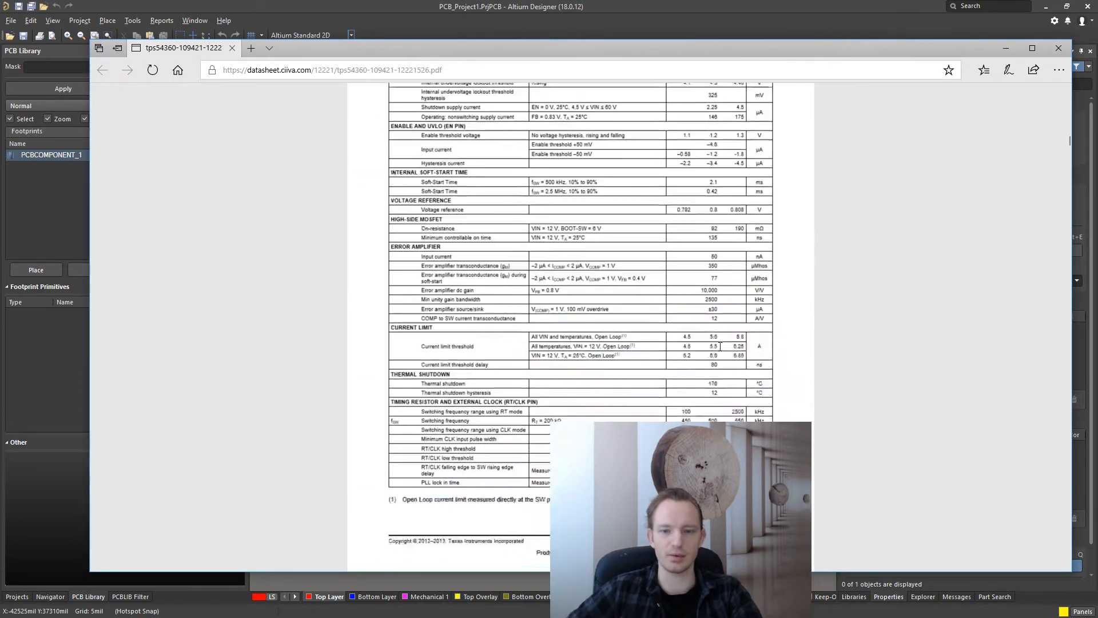
pyautogui.moveTo(1068, 167); pyautogui.dragTo(1055, 511)
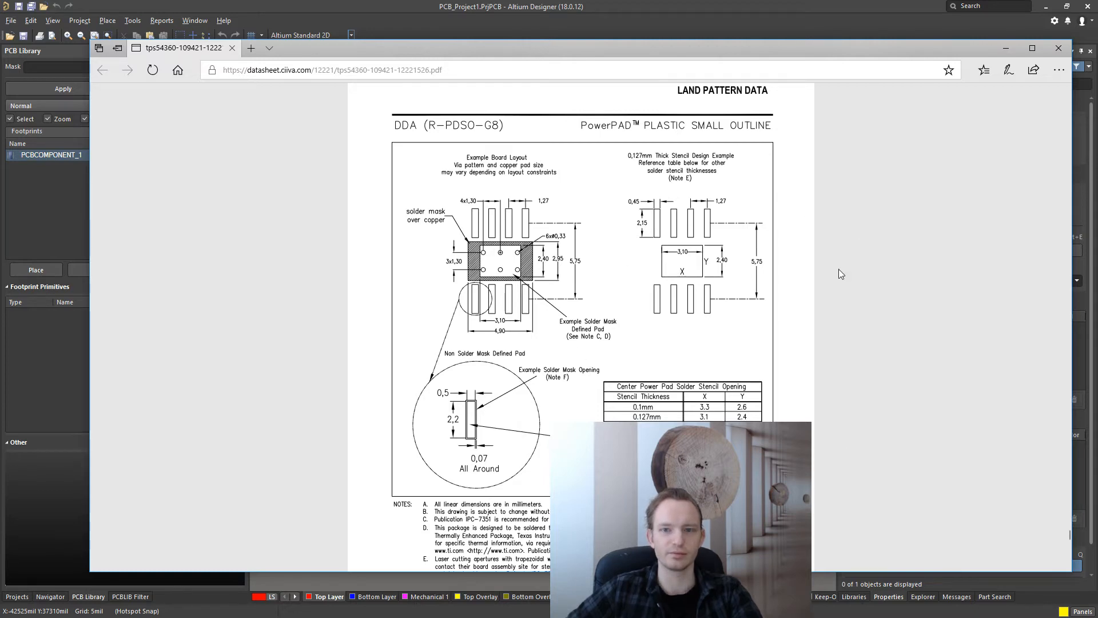
pyautogui.scroll(15, 817, 262)
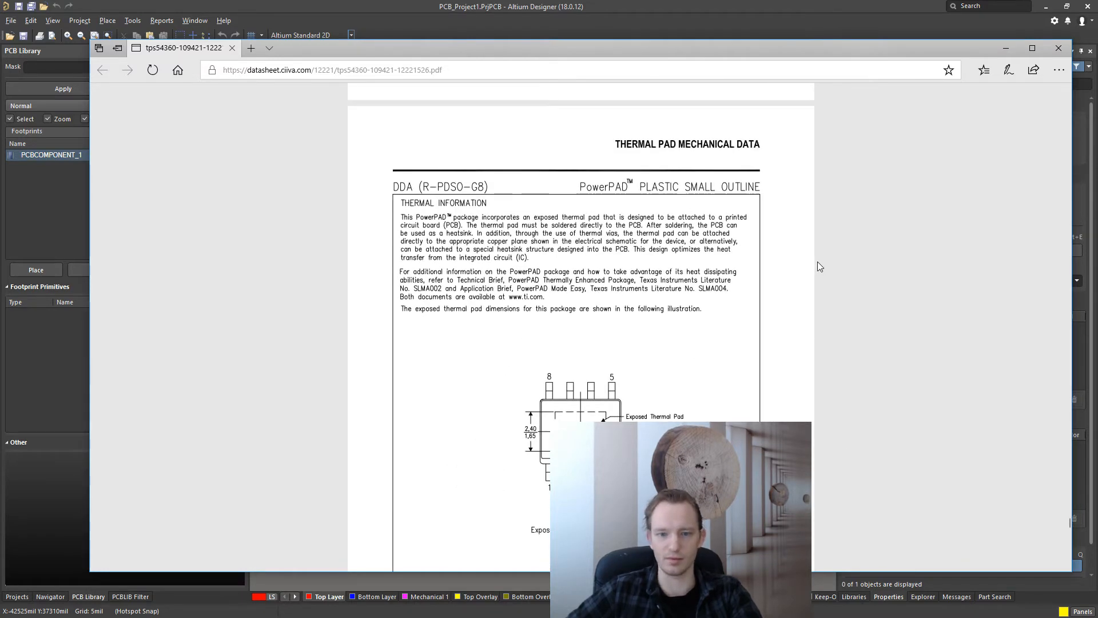
pyautogui.scroll(-1, 816, 261)
pyautogui.scroll(7, 815, 260)
pyautogui.scroll(4, 815, 261)
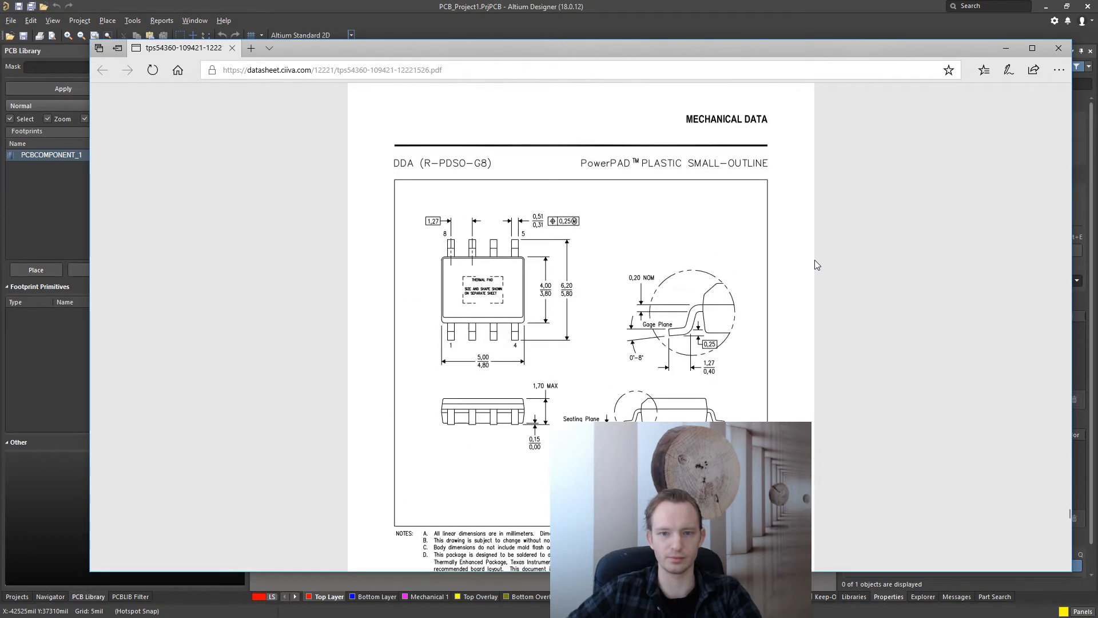
# Step: Compare the wizard's dimension fields with the datasheet drawing and set the Body Length Range (D) minimum and maximum to 6.2 mm
pyautogui.hotkey('alt', 'Tab')
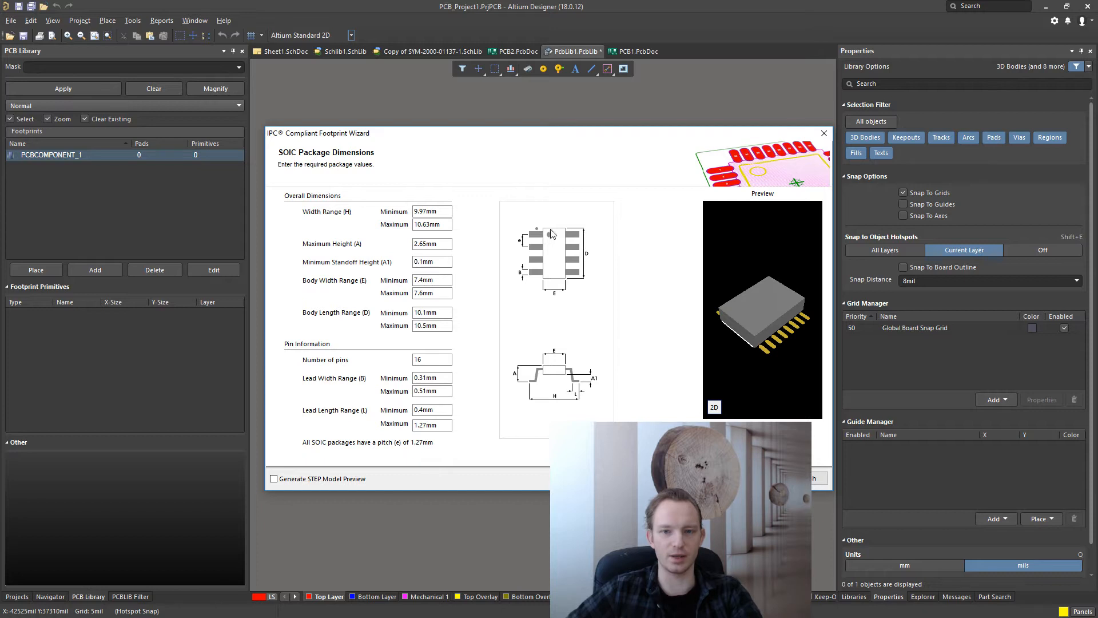
pyautogui.hotkey('alt', 'Tab')
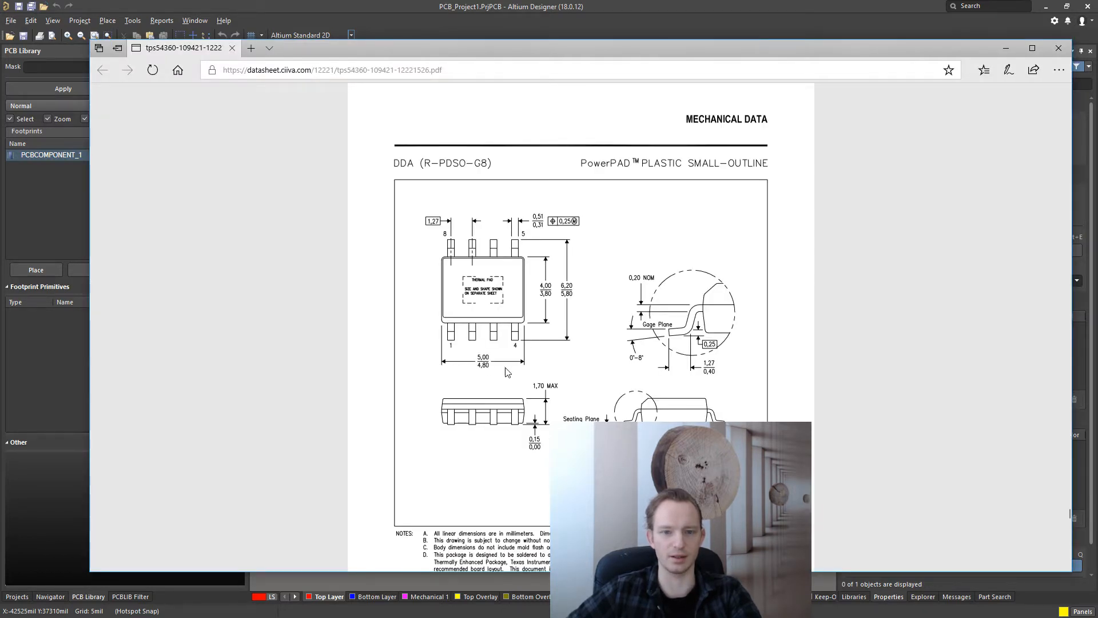
pyautogui.hotkey('alt', 'Tab')
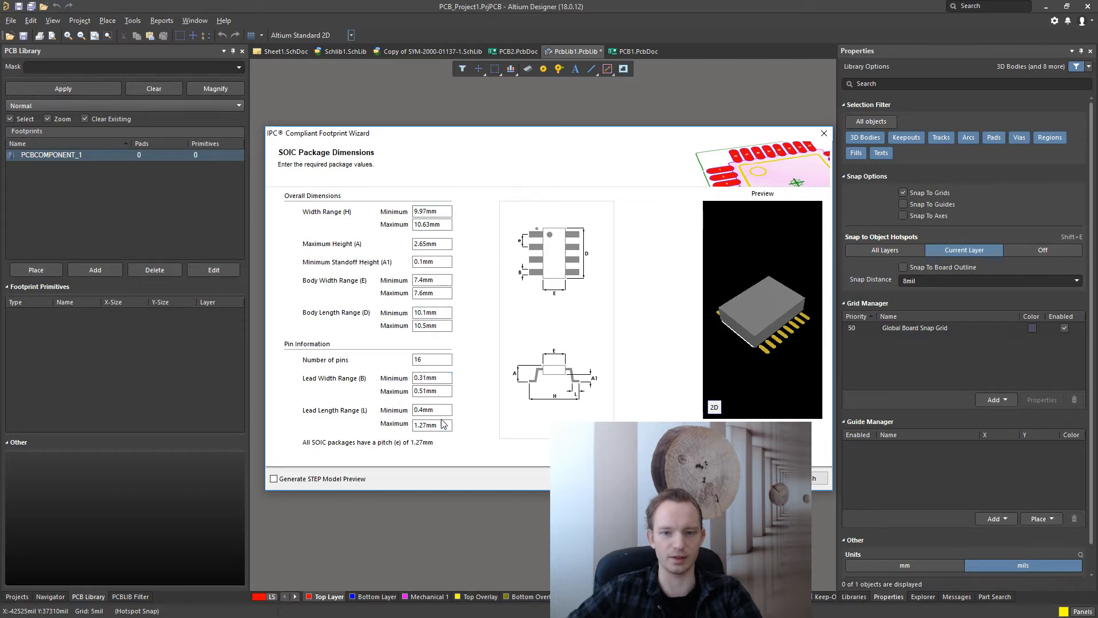
pyautogui.hotkey('alt', 'Tab')
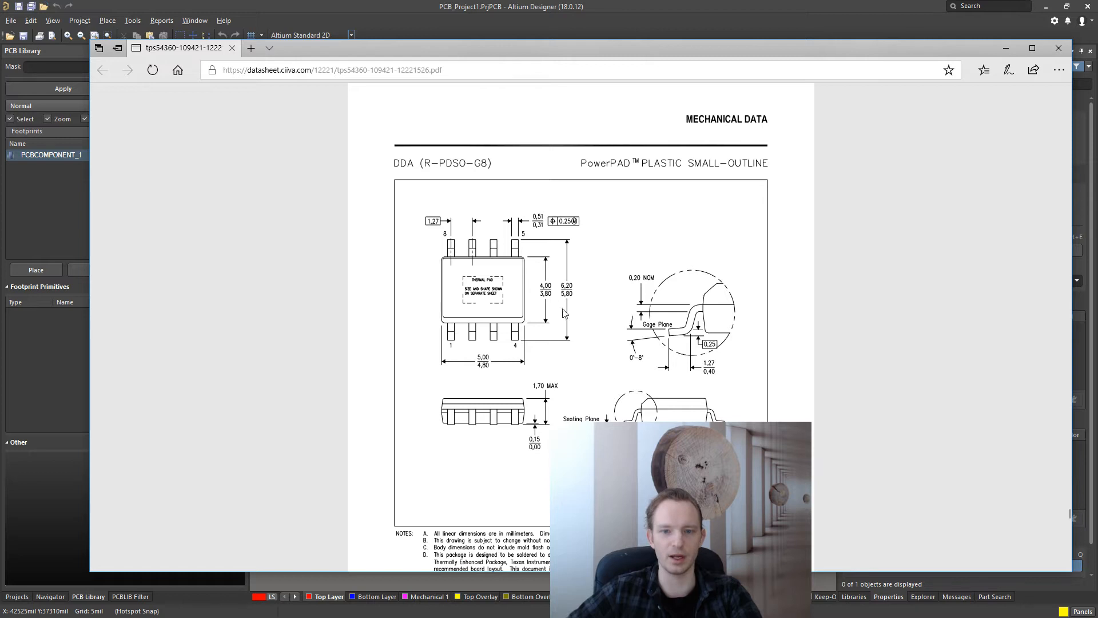
pyautogui.hotkey('alt', 'Tab')
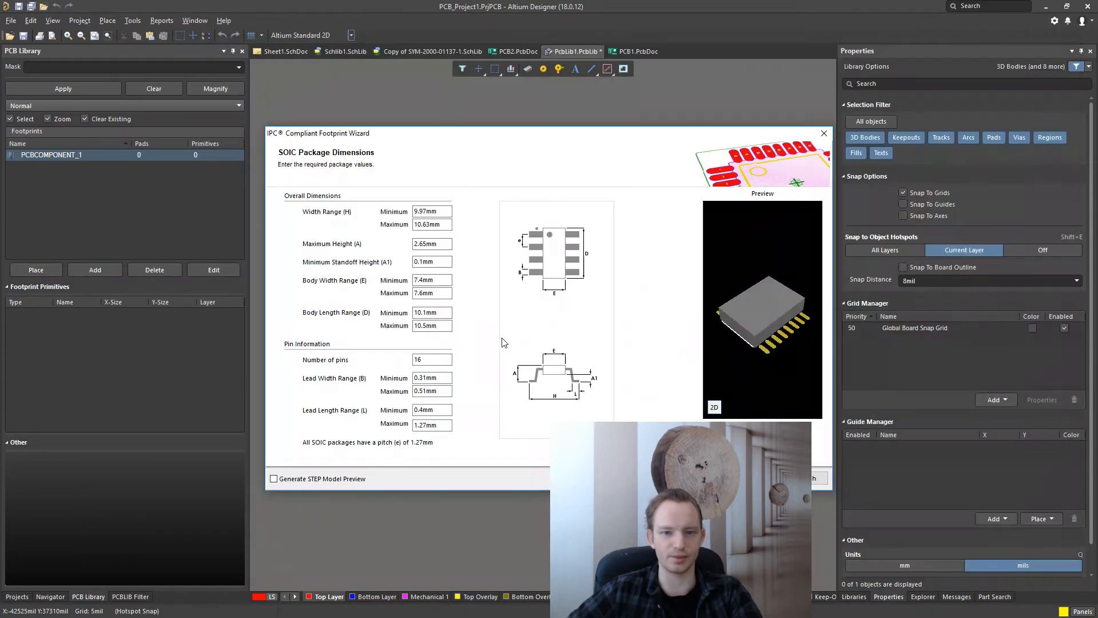
pyautogui.doubleClick(433, 313)
pyautogui.write('6')
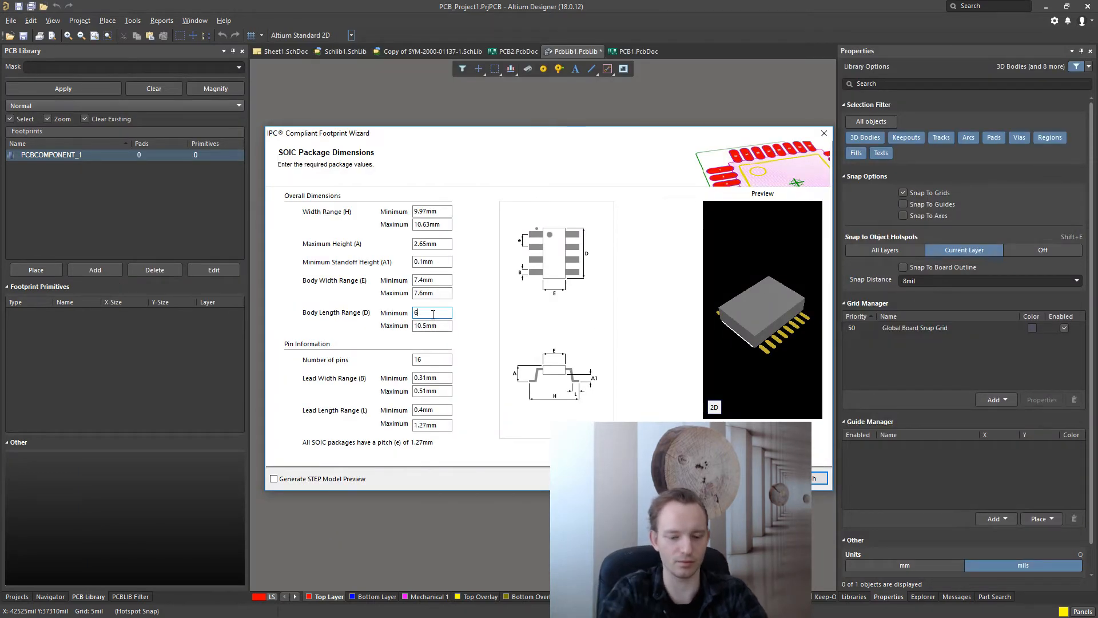
pyautogui.write(',2')
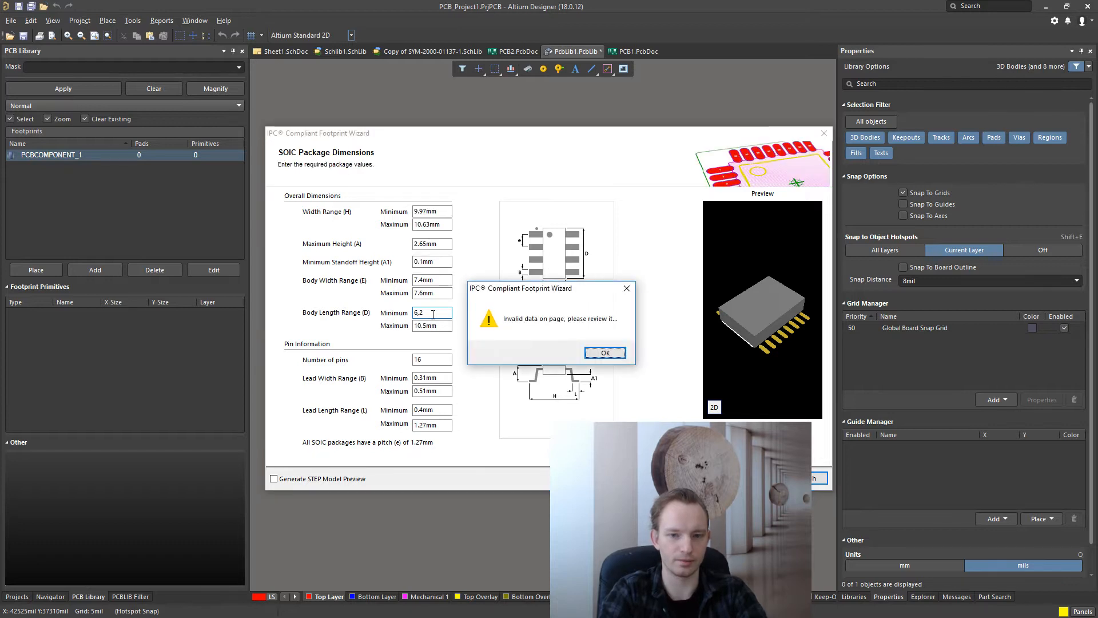
pyautogui.click(433, 315)
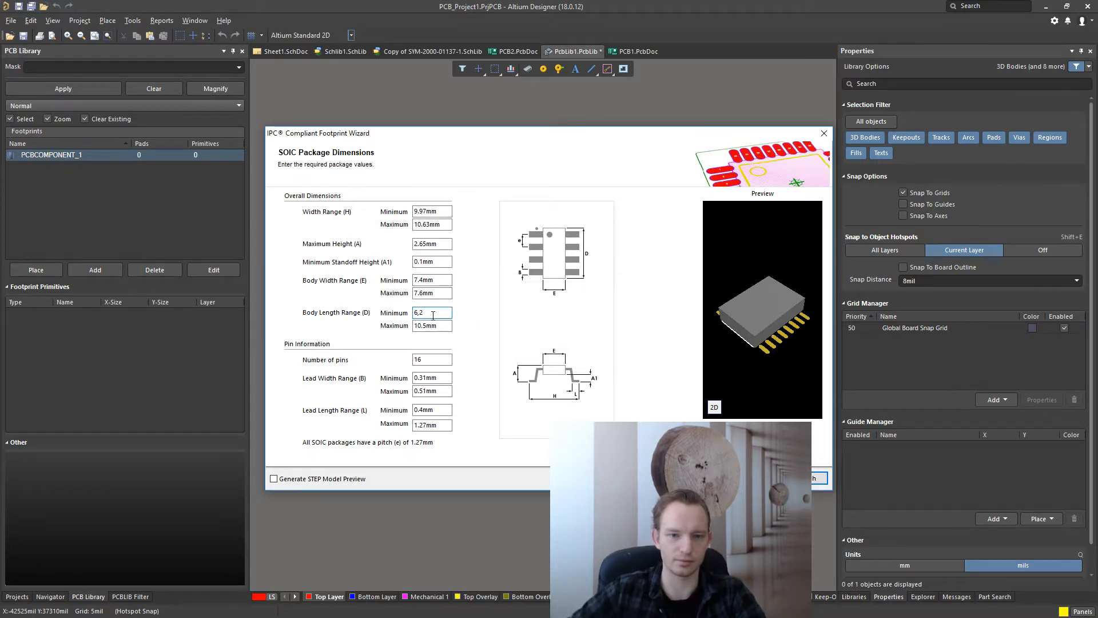
pyautogui.write('6.2')
pyautogui.press('Tab')
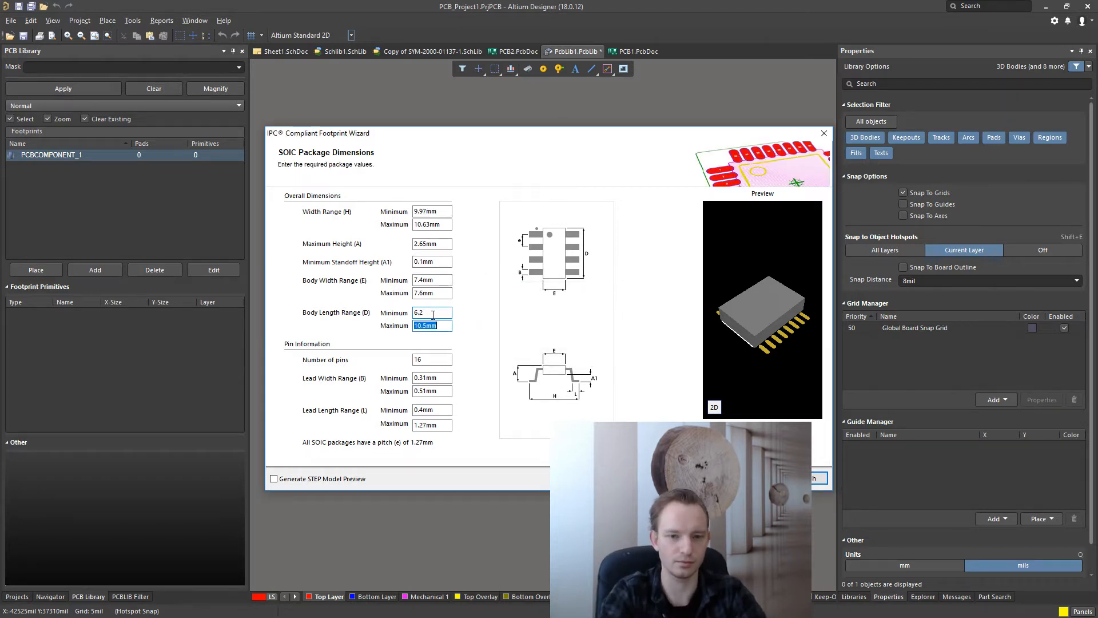
pyautogui.write('6.2')
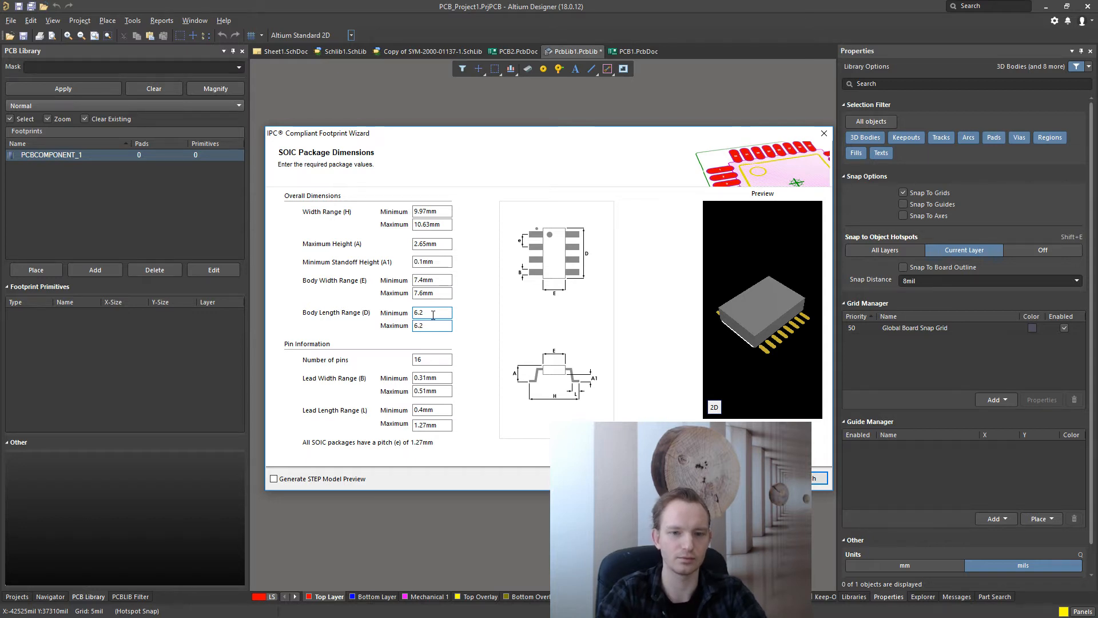
# Step: Set the SOIC package's Width Range (H) minimum and maximum to 6.2 mm
pyautogui.doubleClick(429, 211)
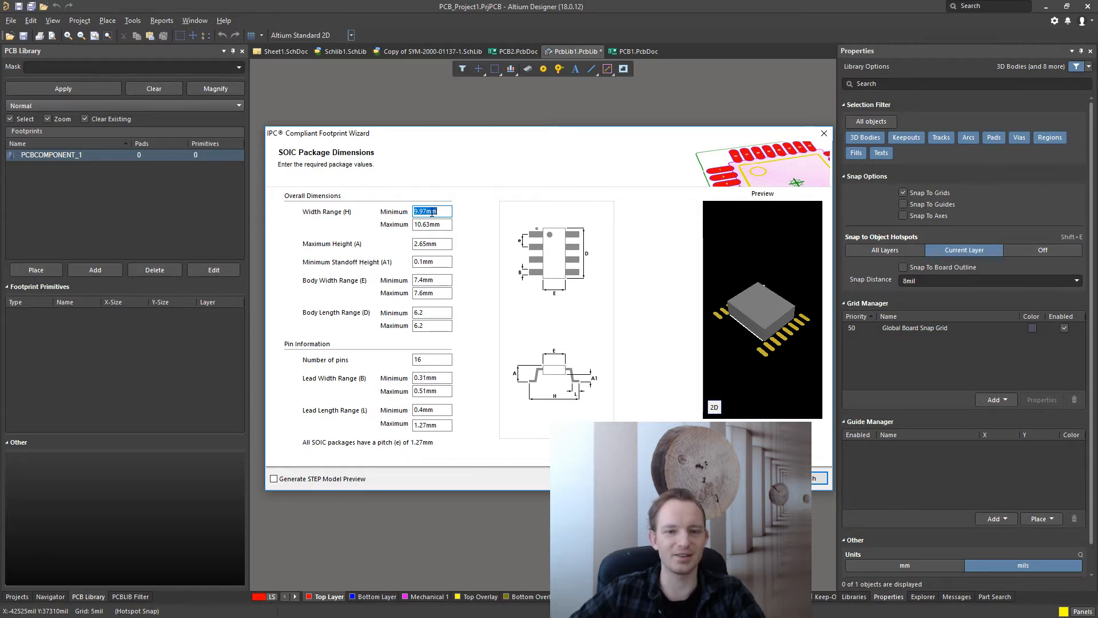
pyautogui.write('6.2')
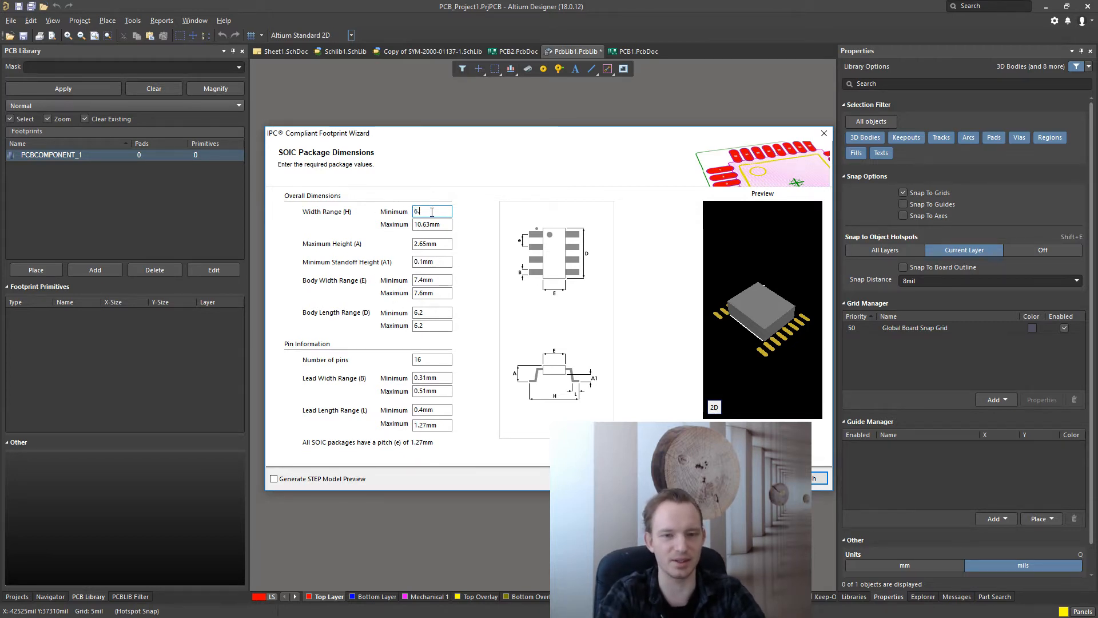
pyautogui.press('Tab')
pyautogui.write('6.')
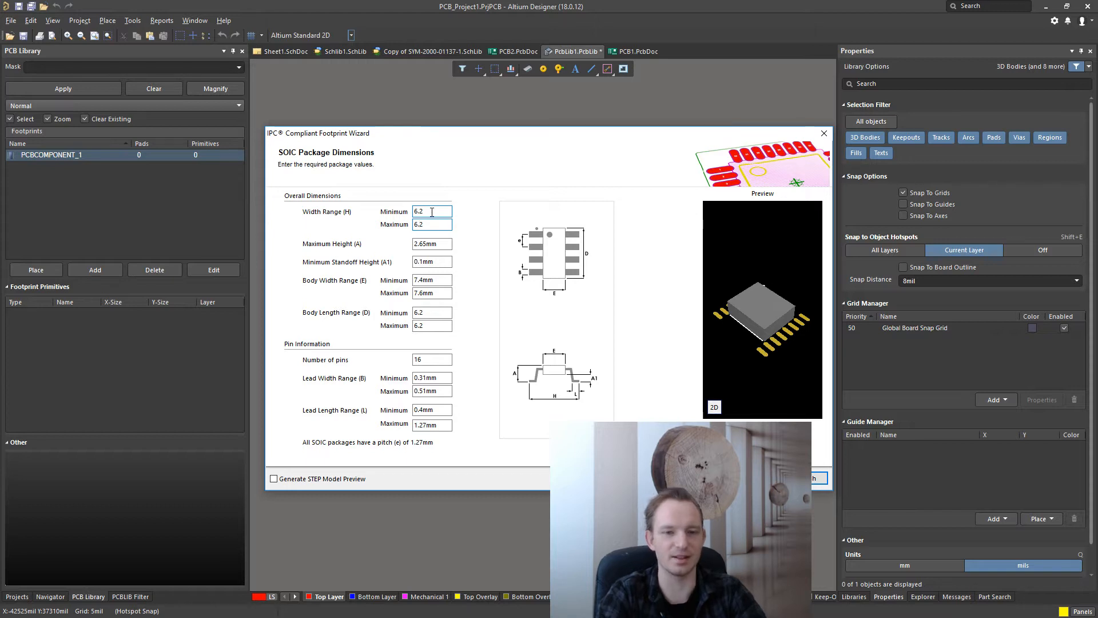
pyautogui.press('Tab')
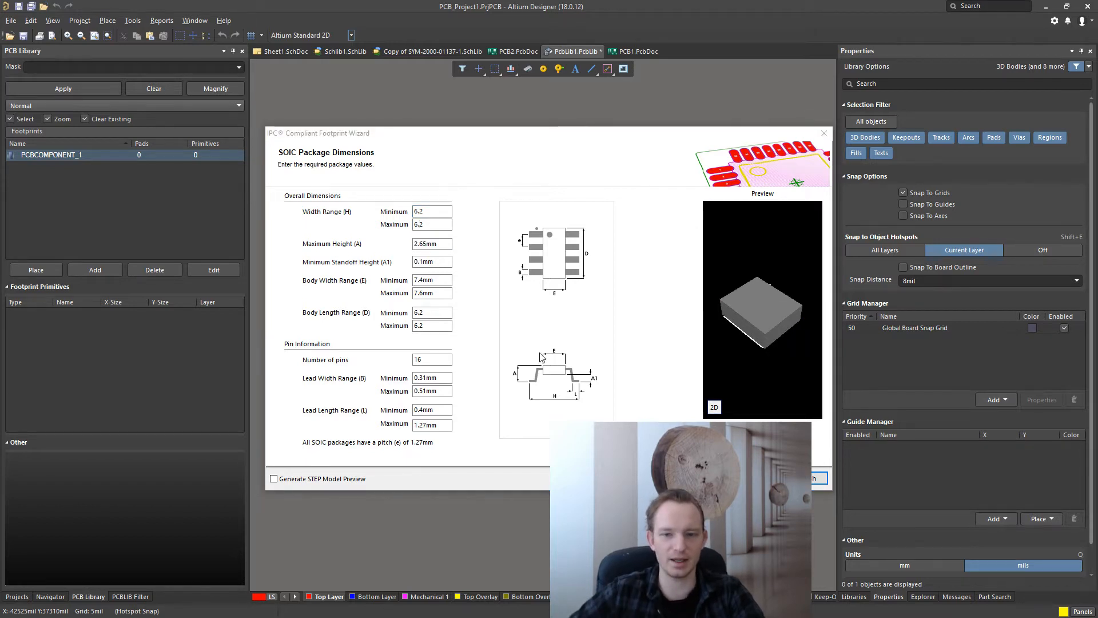
# Step: Check the package height in the datasheet drawing and set both Maximum Height (A) and Minimum Standoff Height (A1) to 1.7 mm
pyautogui.hotkey('alt', 'Tab')
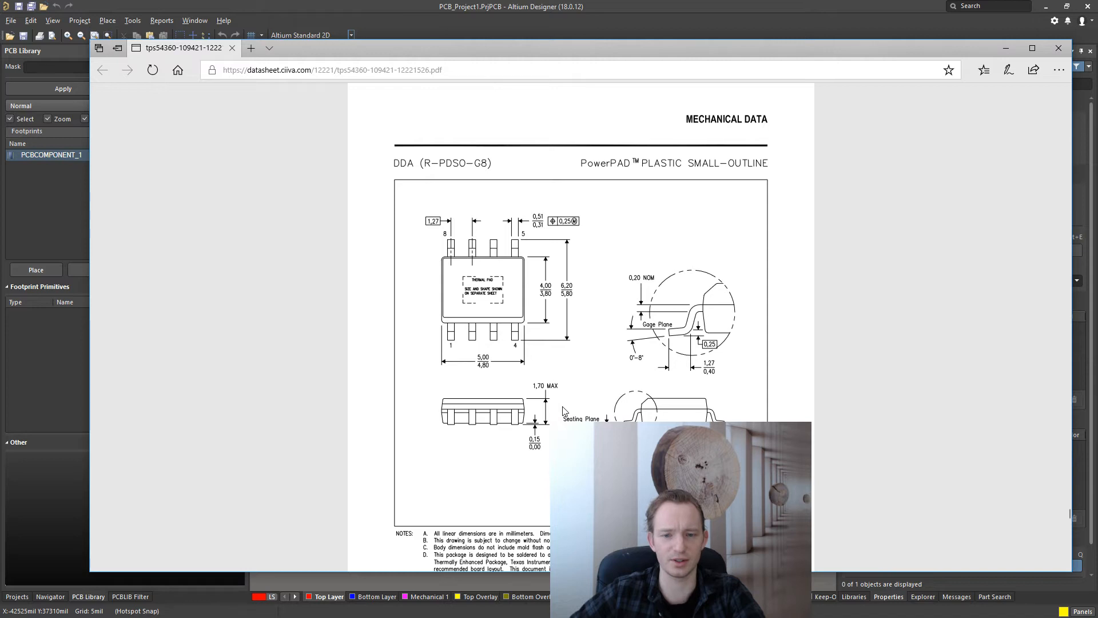
pyautogui.hotkey('alt', 'Tab')
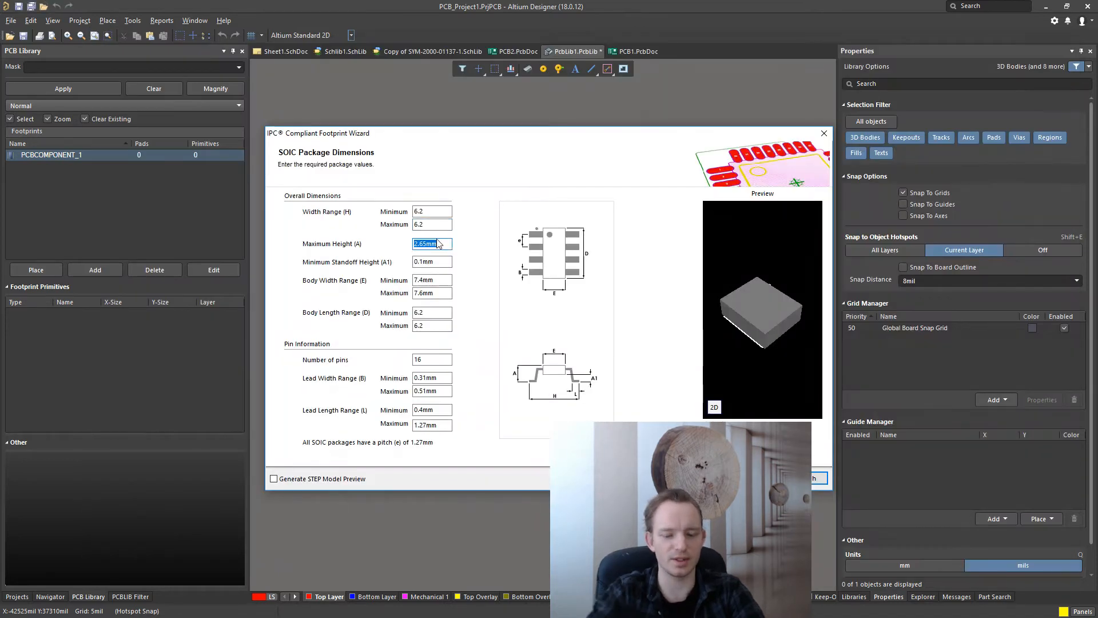
pyautogui.write('1.7')
pyautogui.press('Tab')
pyautogui.write('1')
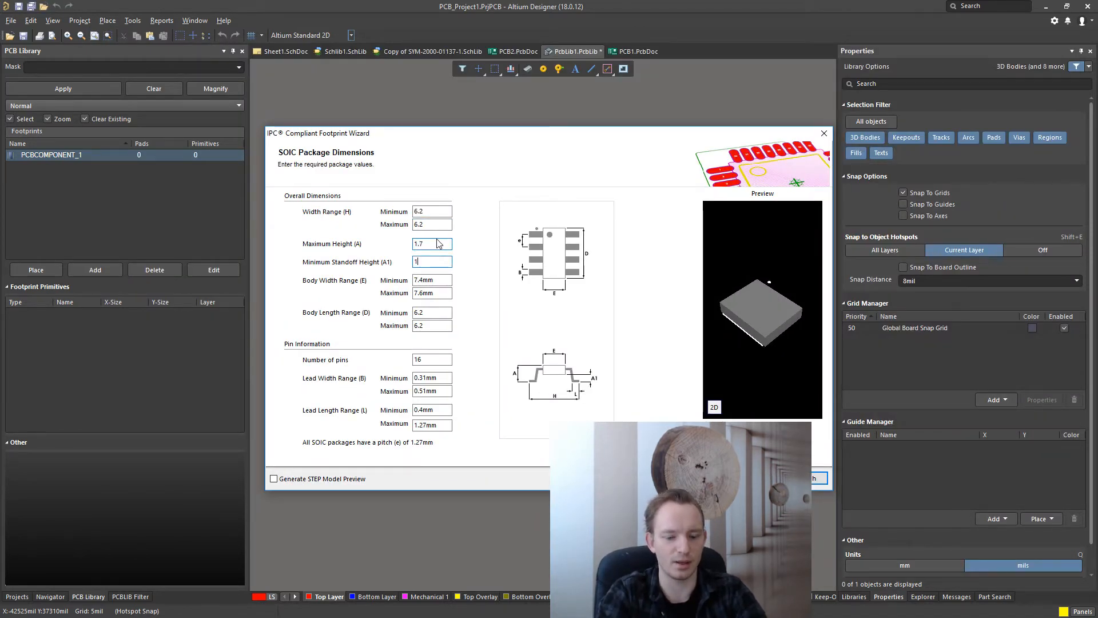
pyautogui.write('.7')
pyautogui.press('Tab')
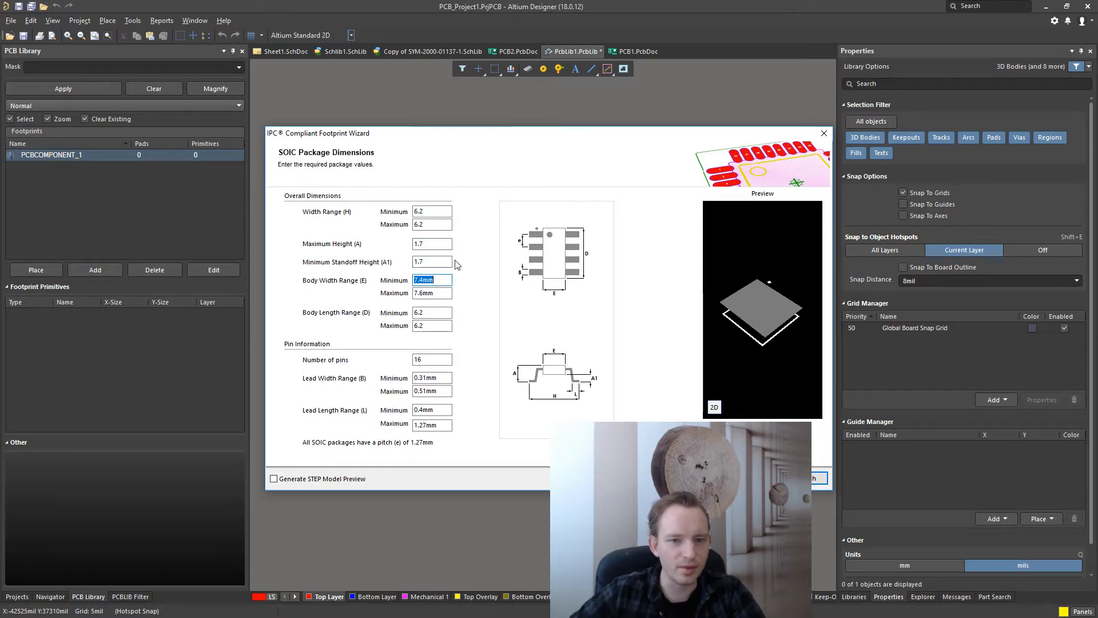
# Step: Check the standoff dimension in the datasheet drawing and set the Minimum Standoff Height (A1) to 0.15 mm
pyautogui.doubleClick(443, 261)
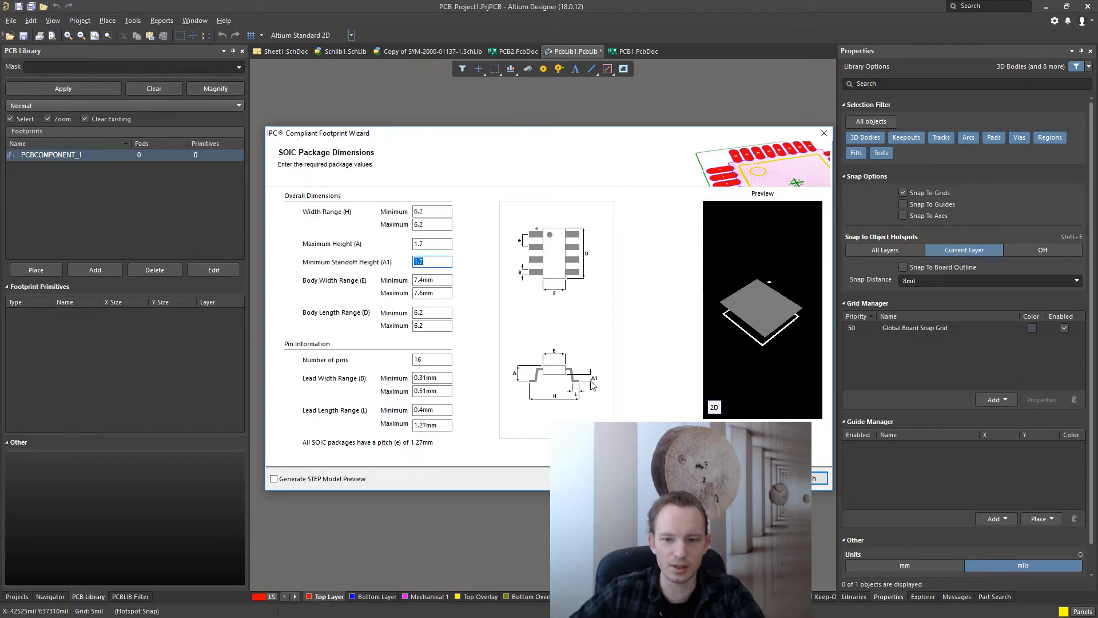
pyautogui.write('0.')
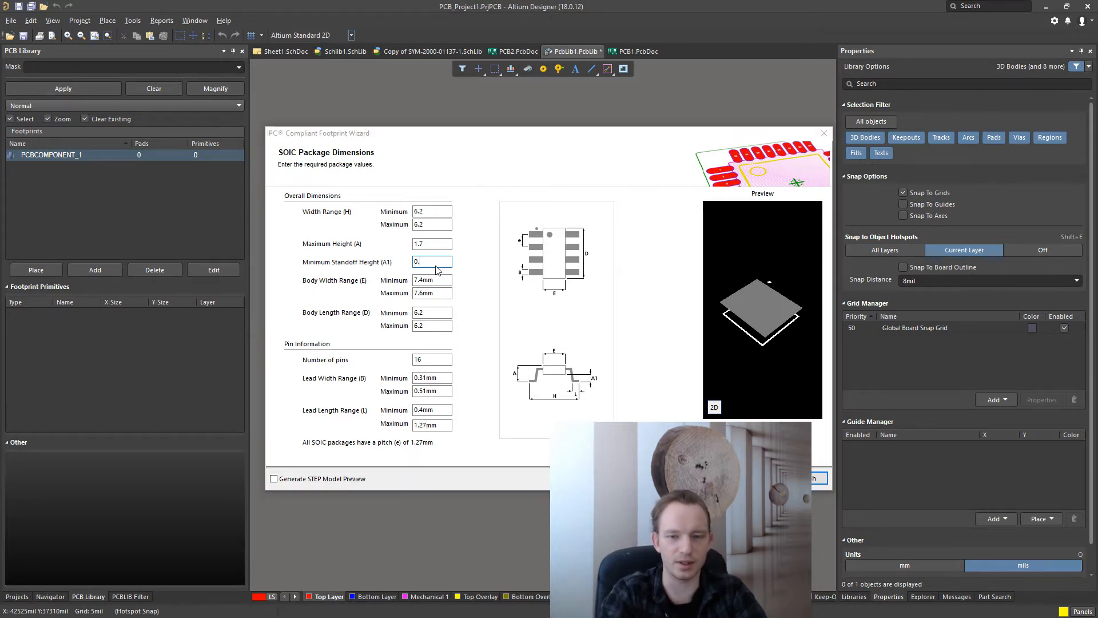
pyautogui.hotkey('alt', 'Tab')
pyautogui.hotkey('alt', 'Tab')
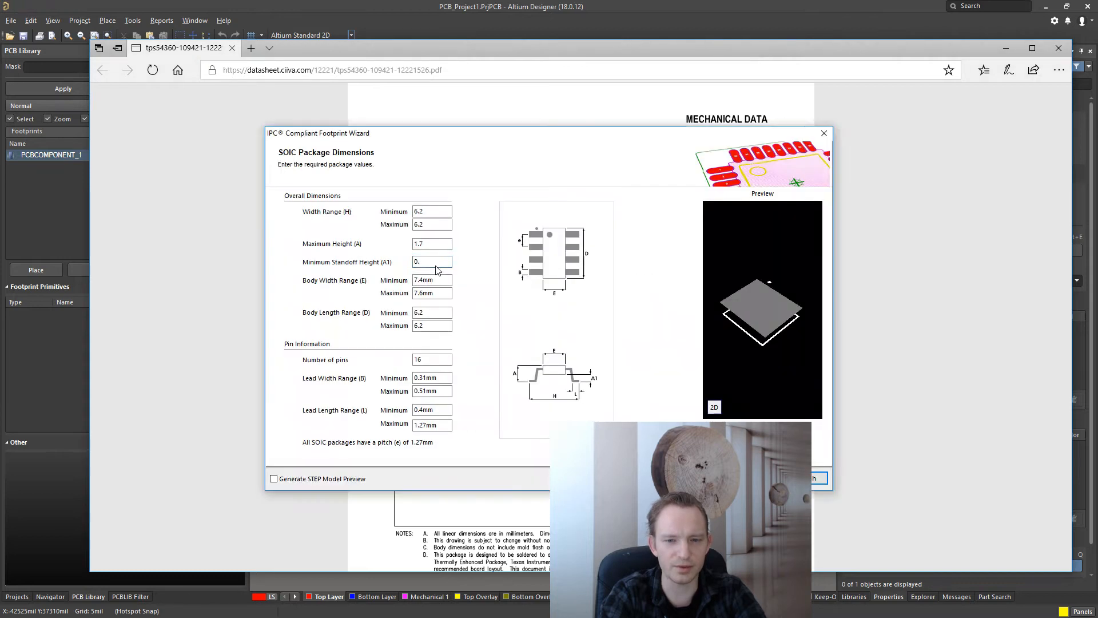
pyautogui.write('.15')
pyautogui.press('Tab')
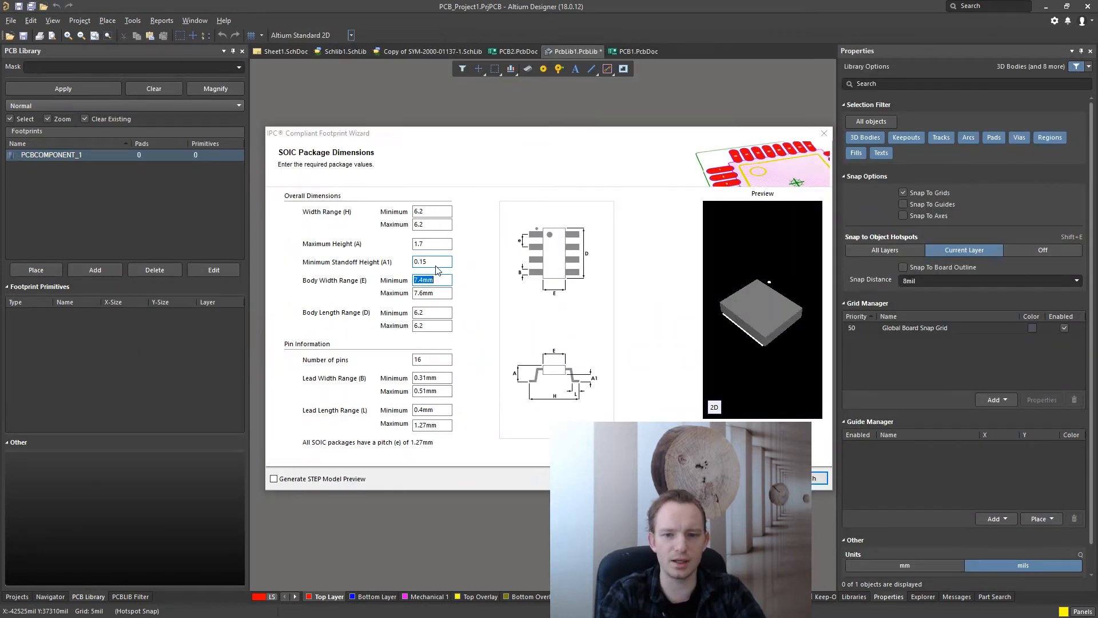
# Step: Look up the body width in the datasheet drawing and set the Body Width Range (E) minimum and maximum to 4 mm
pyautogui.hotkey('alt', 'Tab')
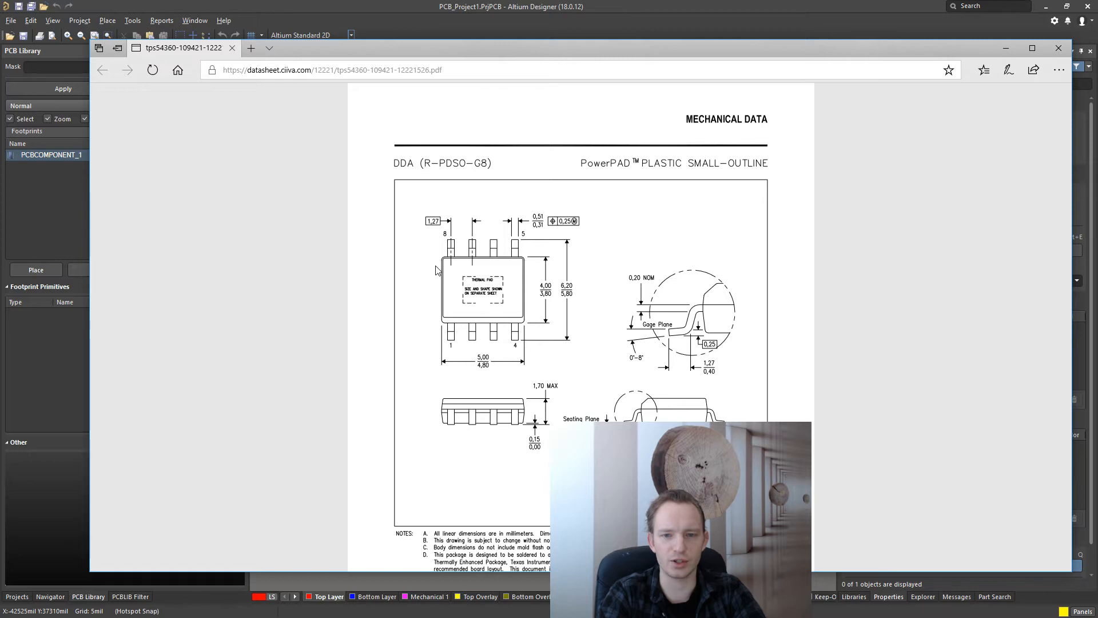
pyautogui.hotkey('alt', 'Tab')
pyautogui.write('4')
pyautogui.press('Tab')
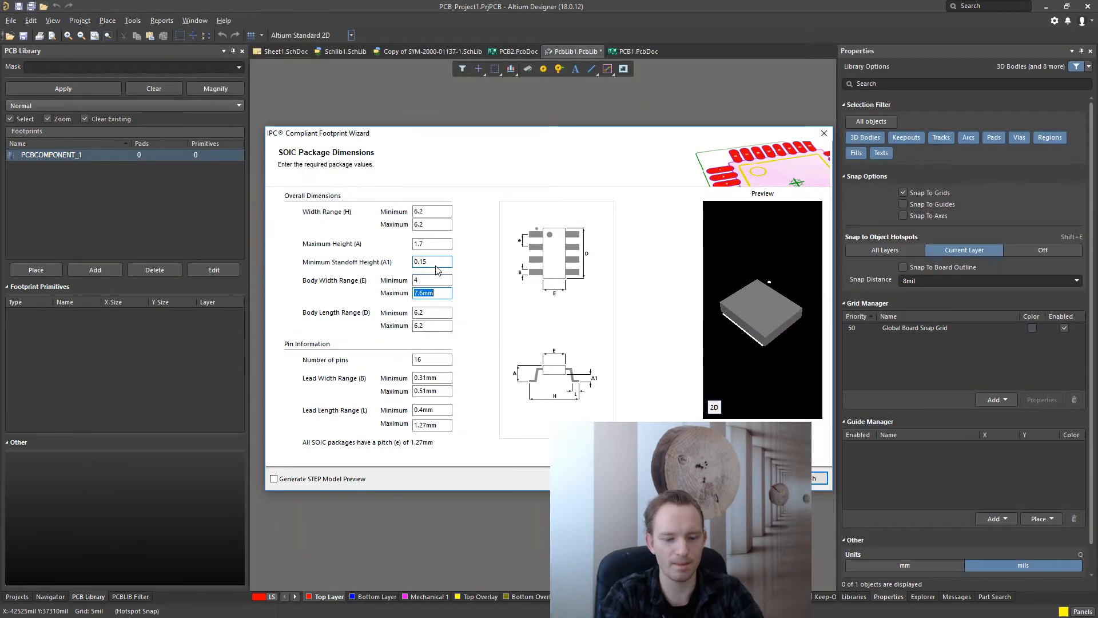
pyautogui.write('4')
pyautogui.press('Tab')
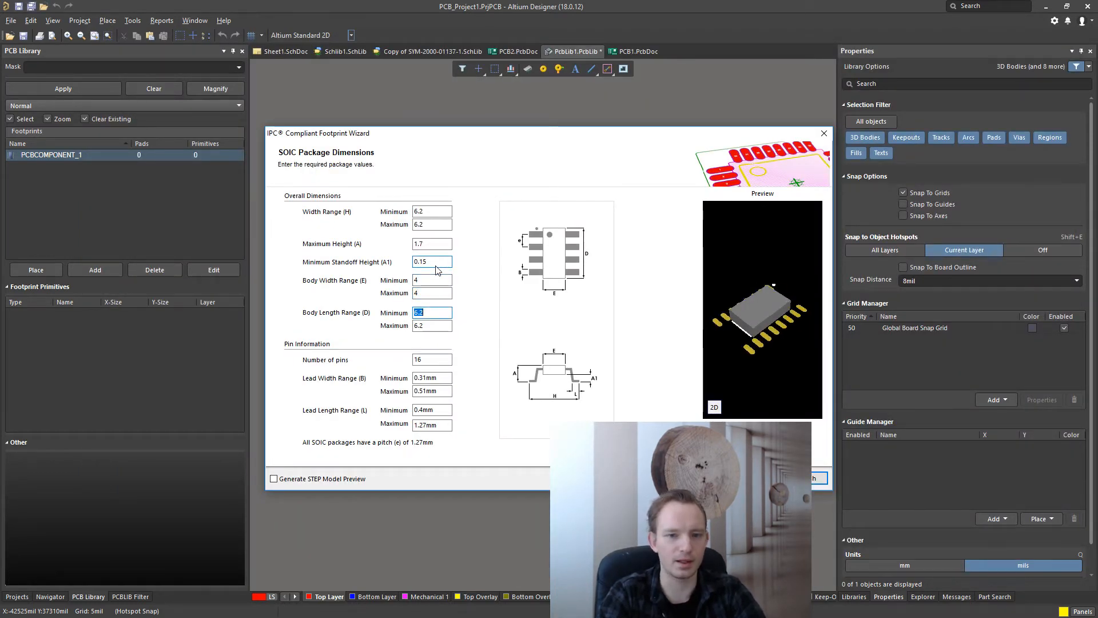
# Step: Check the body length in the datasheet drawing and set the Body Length Range (D) minimum and maximum to 5 mm
pyautogui.hotkey('alt', 'Tab')
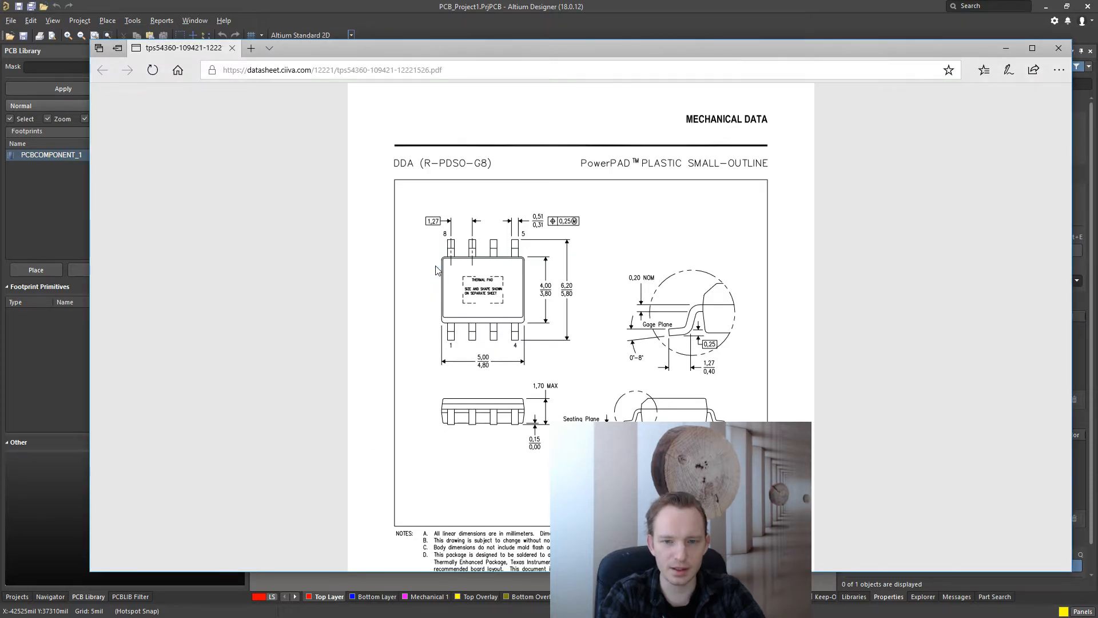
pyautogui.hotkey('alt', 'Tab')
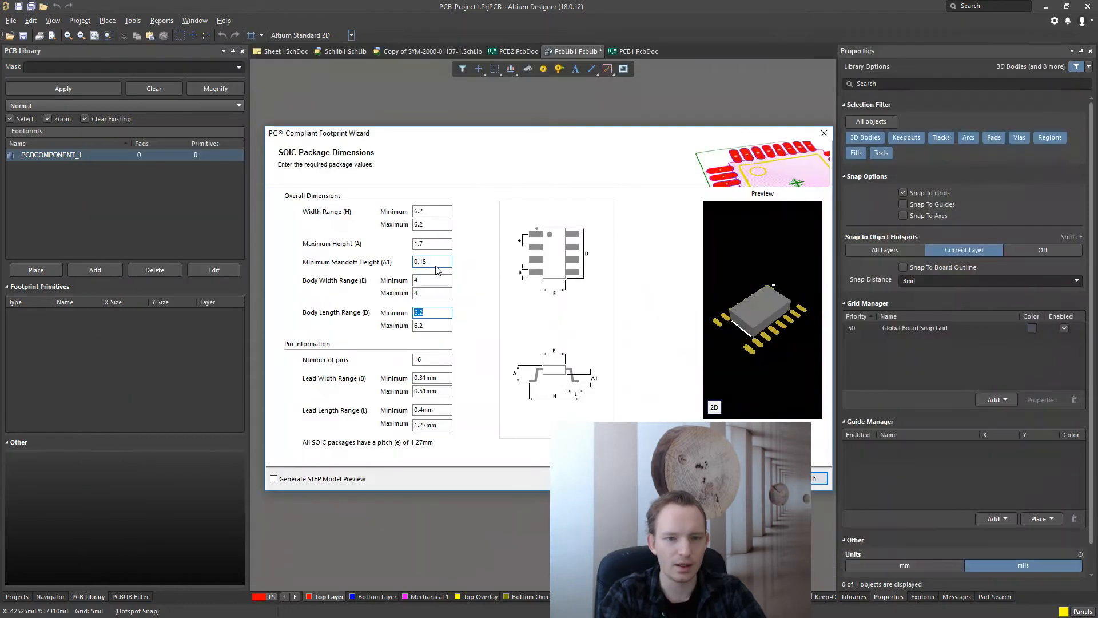
pyautogui.write('5')
pyautogui.press('Tab')
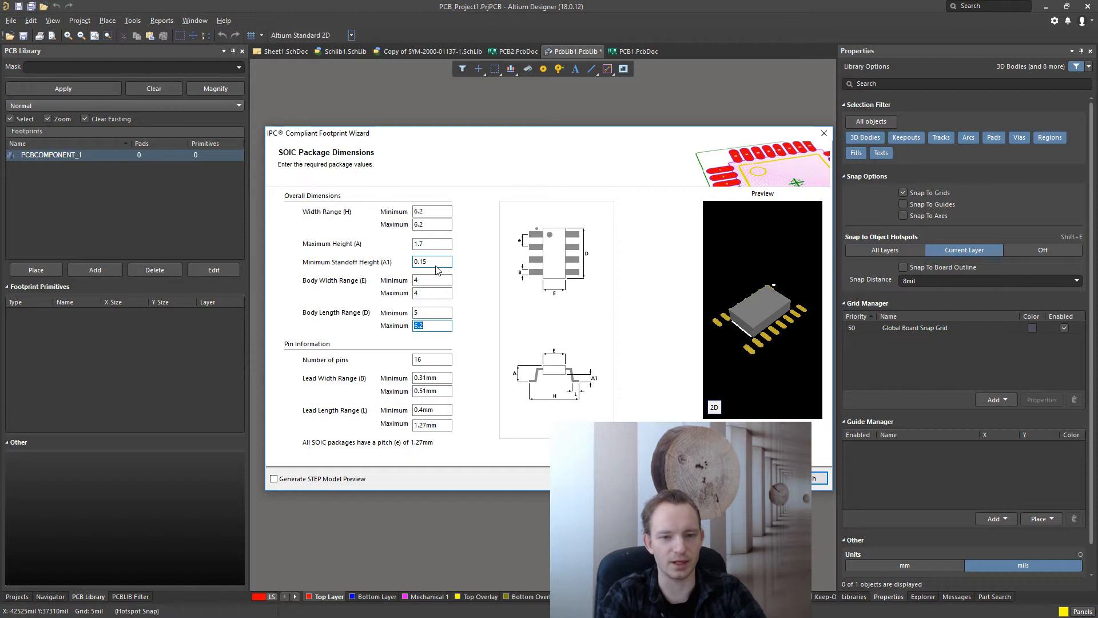
pyautogui.write('5')
pyautogui.press('Tab')
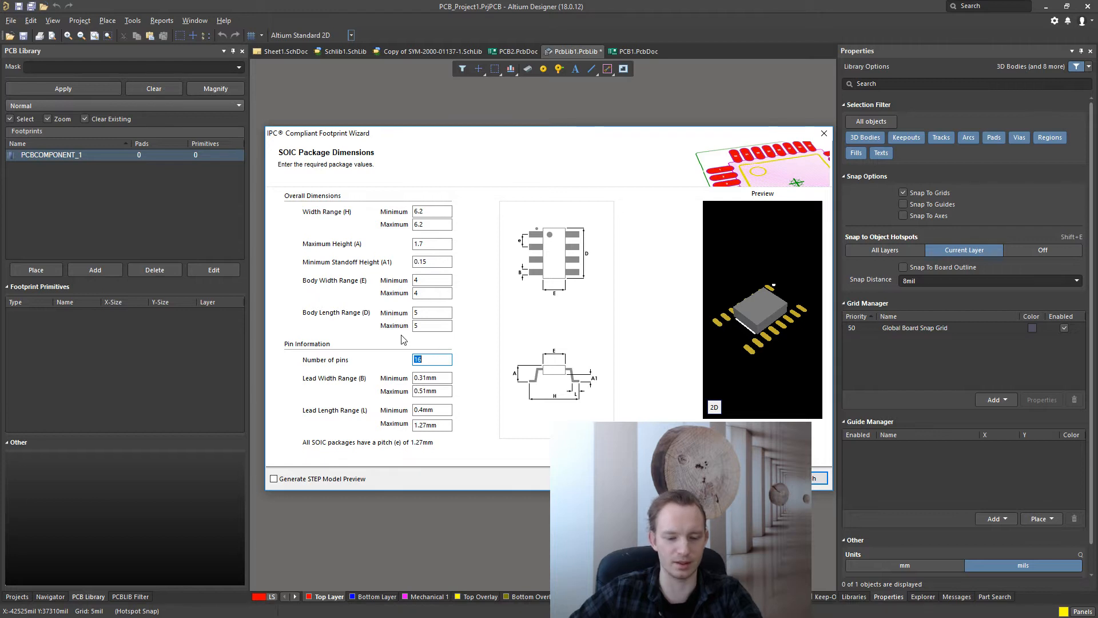
# Step: Set the number of pins to 8 and, per the datasheet drawing, the Lead Width Range (B) minimum to 0.51 mm
pyautogui.write('8')
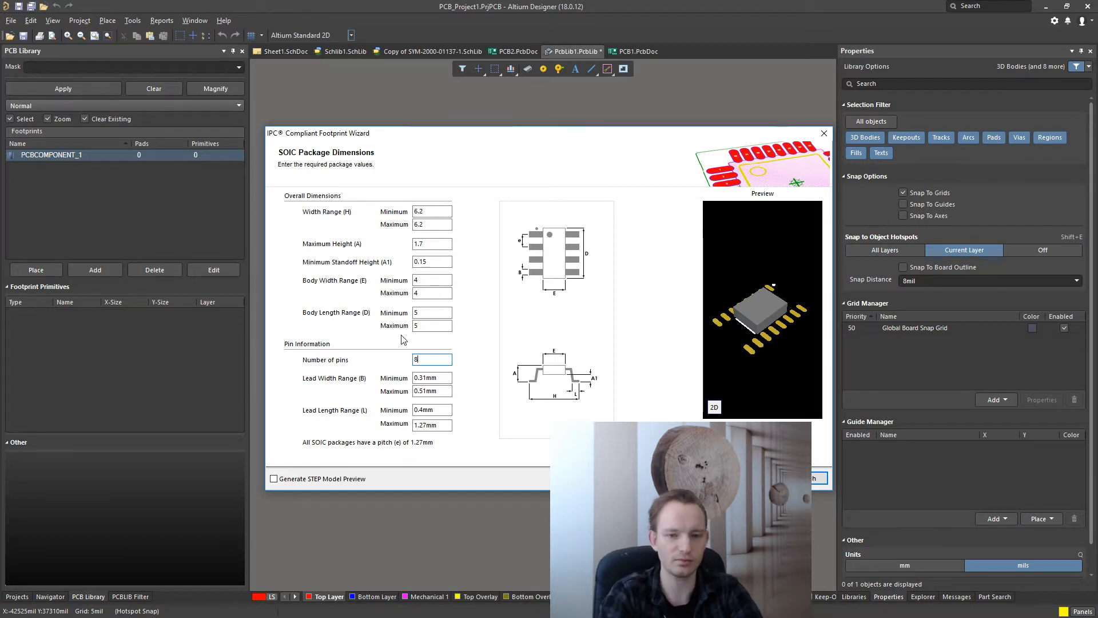
pyautogui.press('Tab')
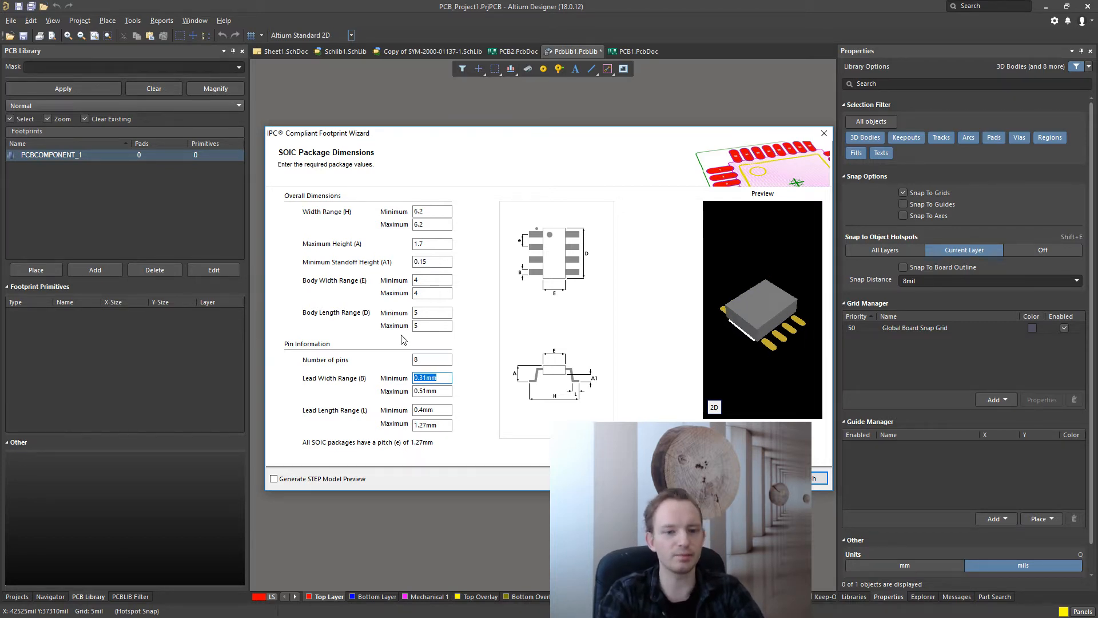
pyautogui.hotkey('alt', 'Tab')
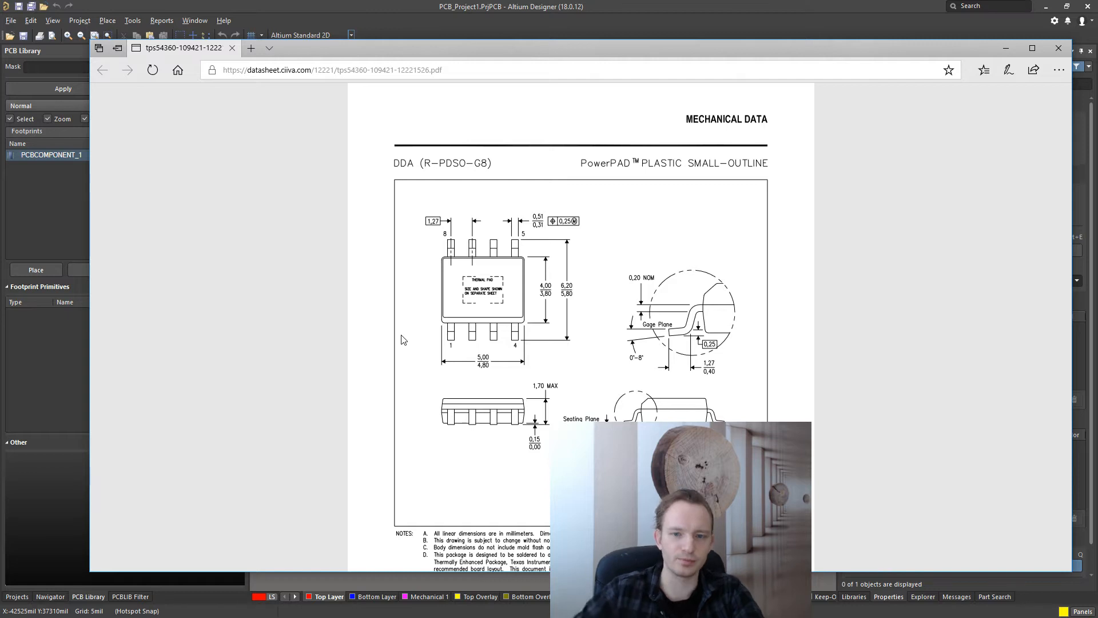
pyautogui.hotkey('alt', 'Tab')
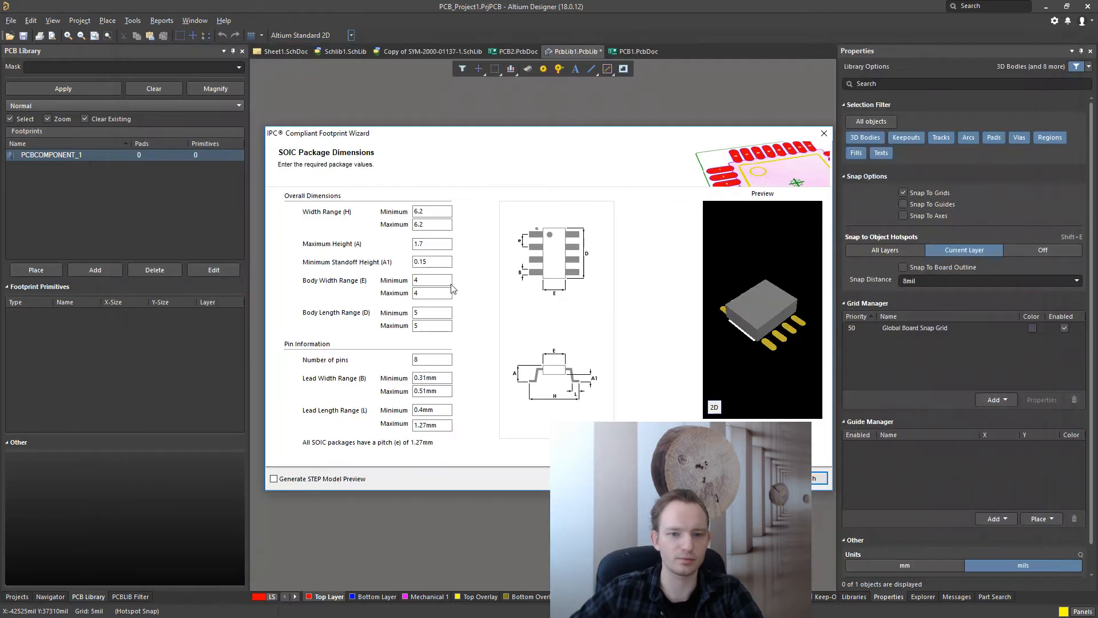
pyautogui.write('0.51')
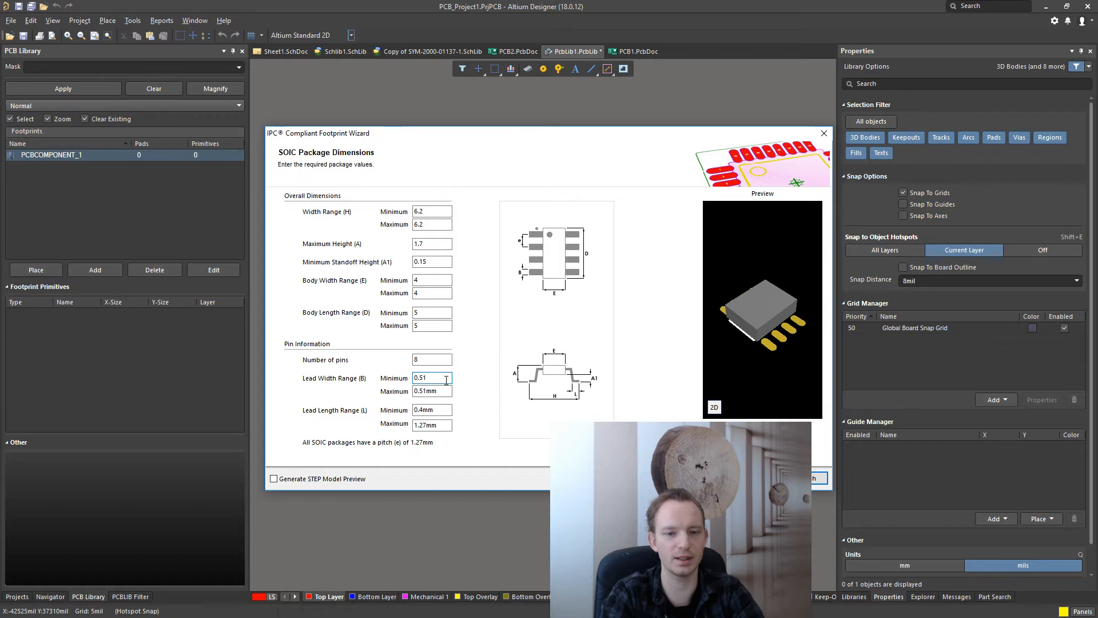
pyautogui.press('Tab')
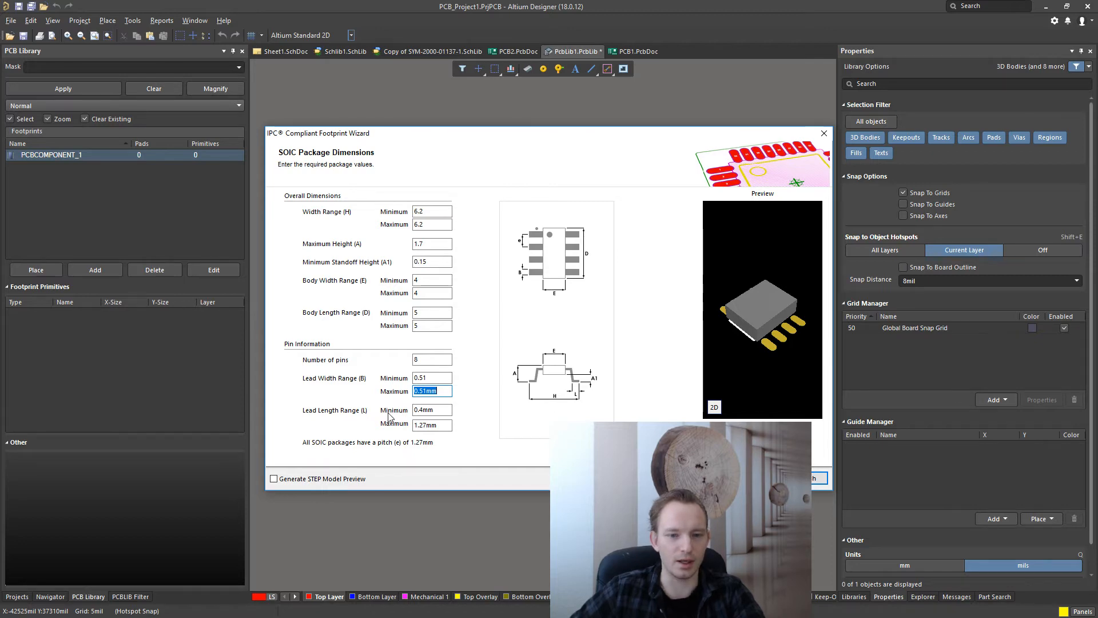
# Step: Check the lead length in the datasheet's lead detail and set the Lead Length Range (L) minimum and maximum to 1.27 mm
pyautogui.hotkey('alt', 'Tab')
pyautogui.hotkey('alt', 'Tab')
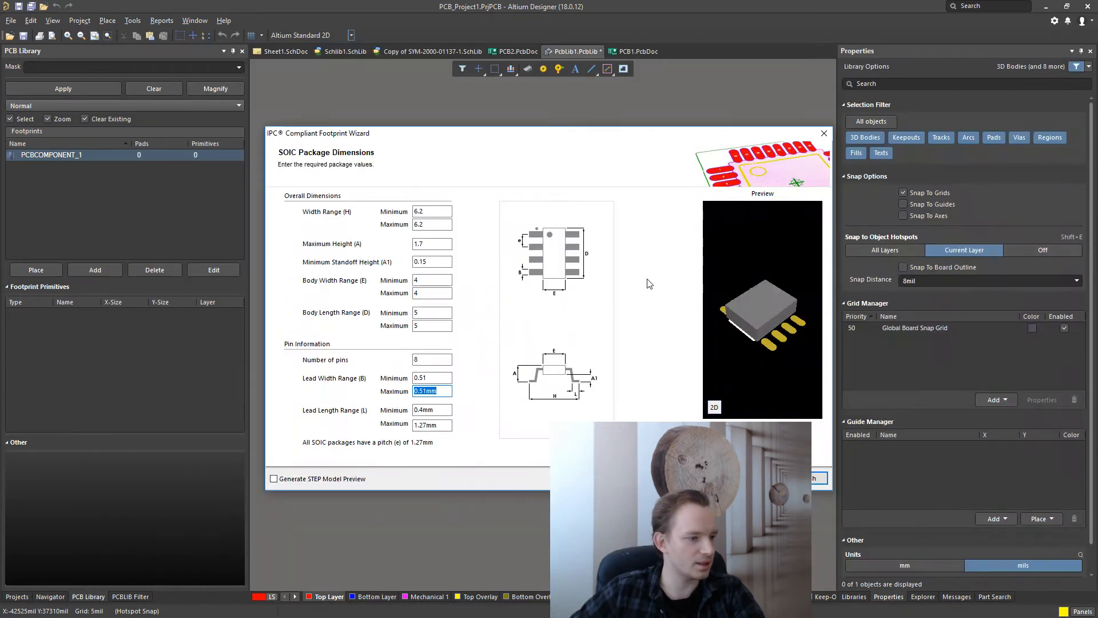
pyautogui.moveTo(596, 127); pyautogui.dragTo(591, 81)
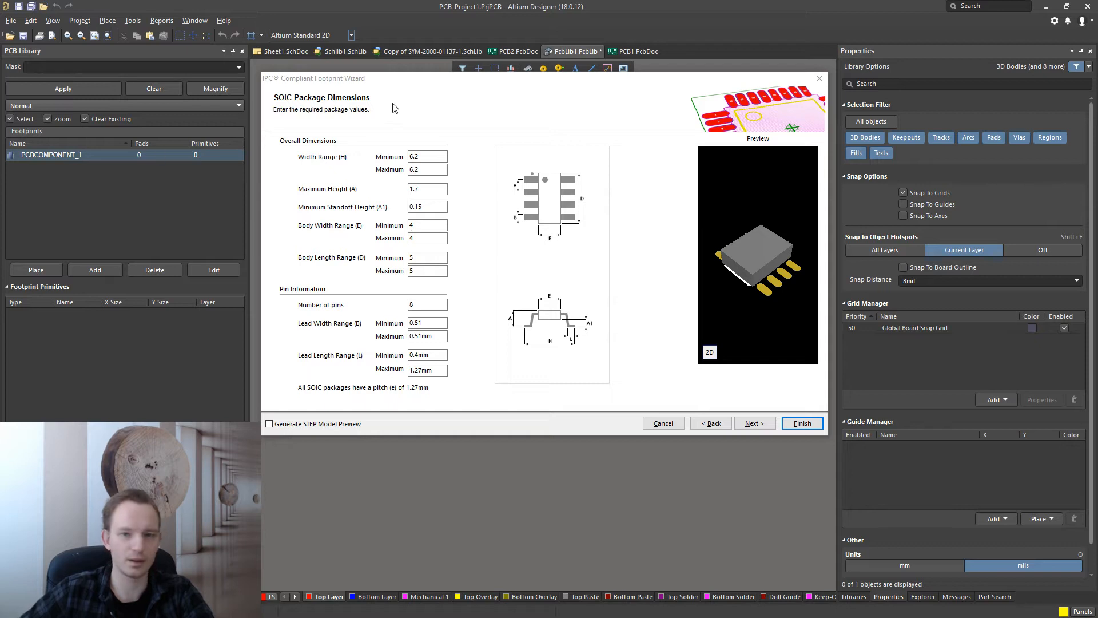
pyautogui.moveTo(513, 80); pyautogui.dragTo(564, 175)
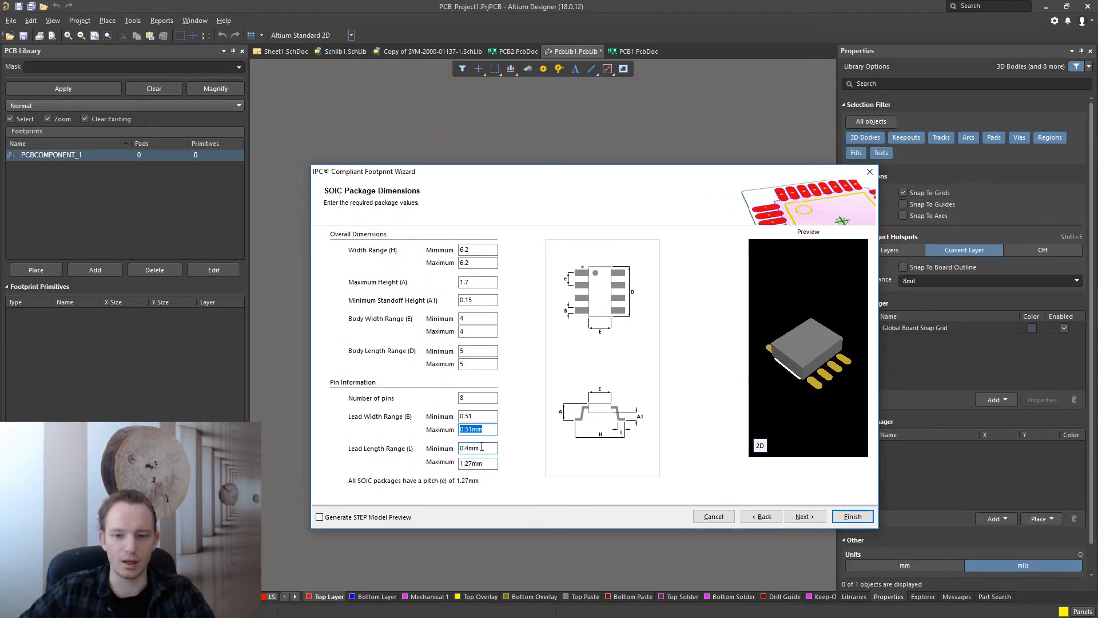
pyautogui.hotkey('alt', 'Tab')
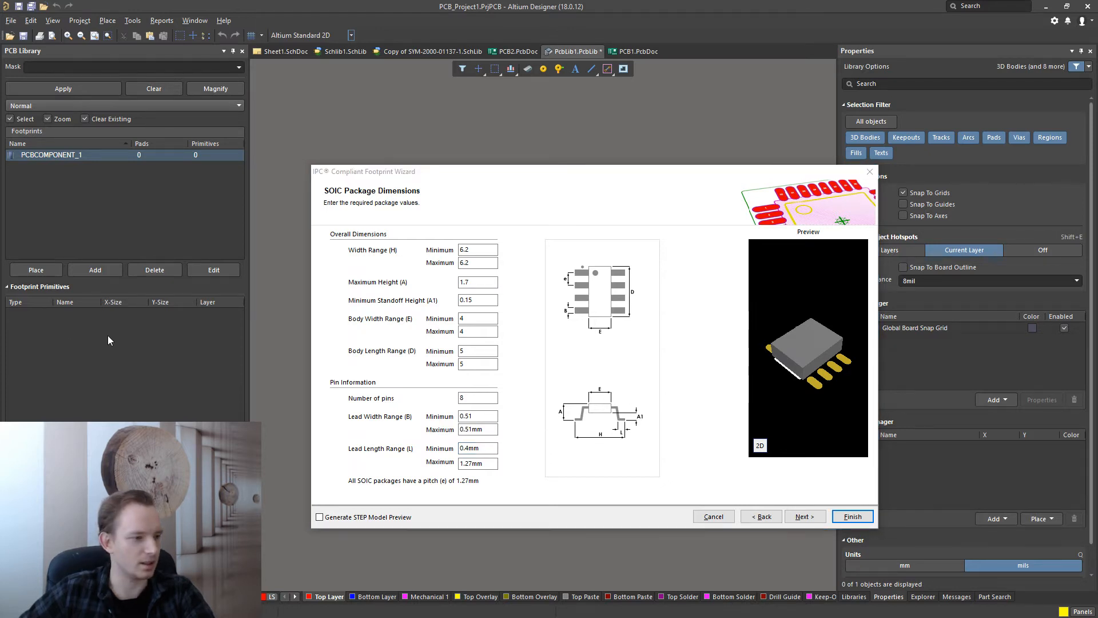
pyautogui.hotkey('alt', 'Tab')
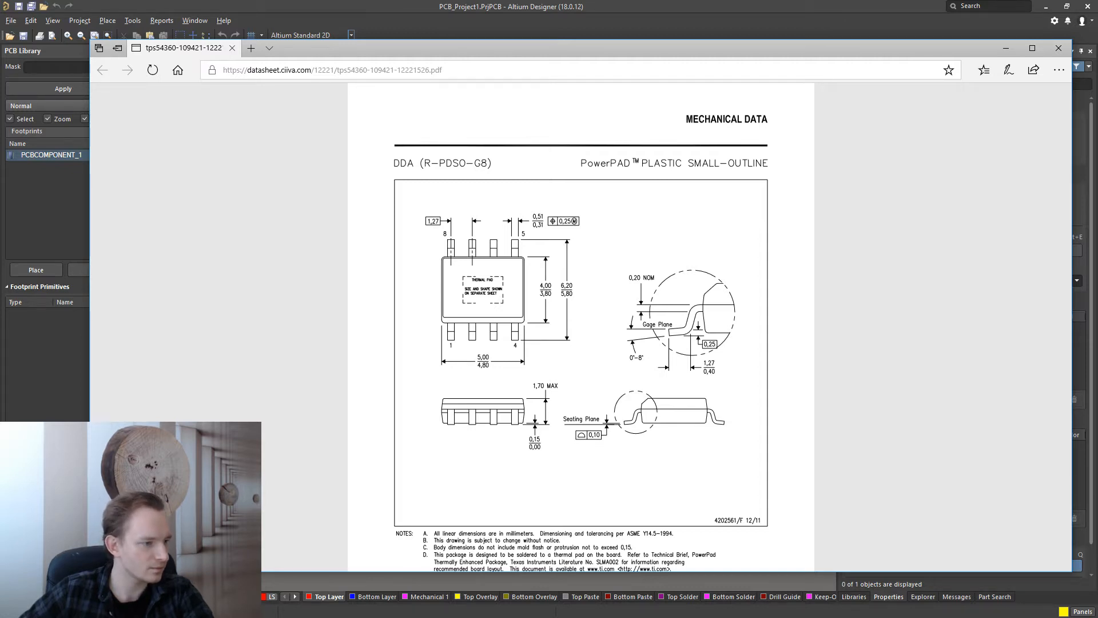
pyautogui.hotkey('alt', 'Tab')
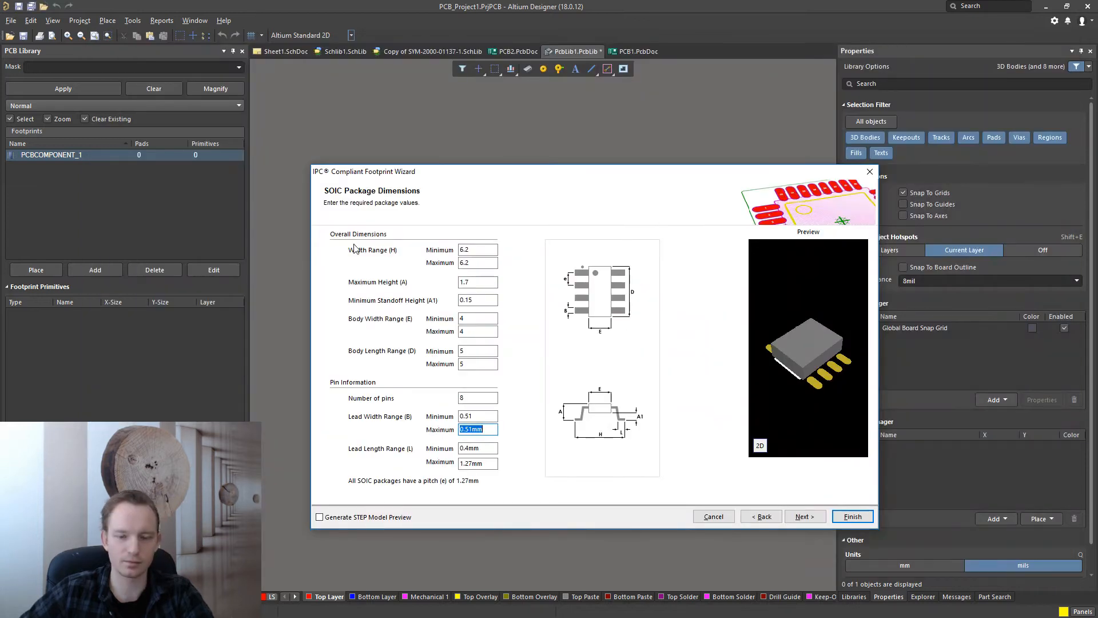
pyautogui.click(488, 452)
pyautogui.write('1.27')
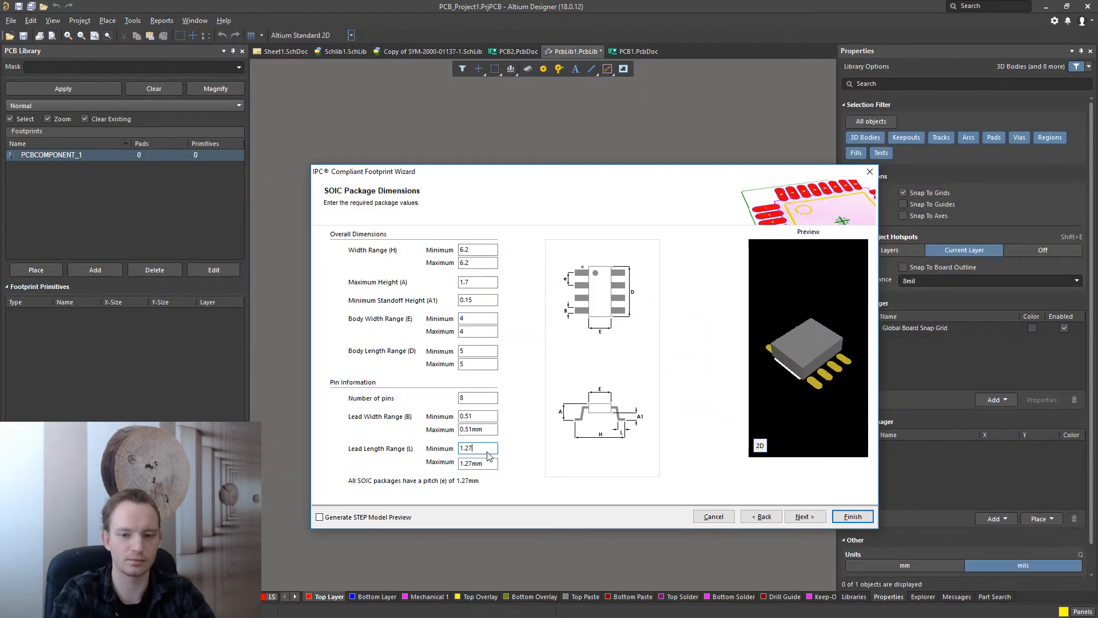
pyautogui.press('Tab')
pyautogui.write('1.27')
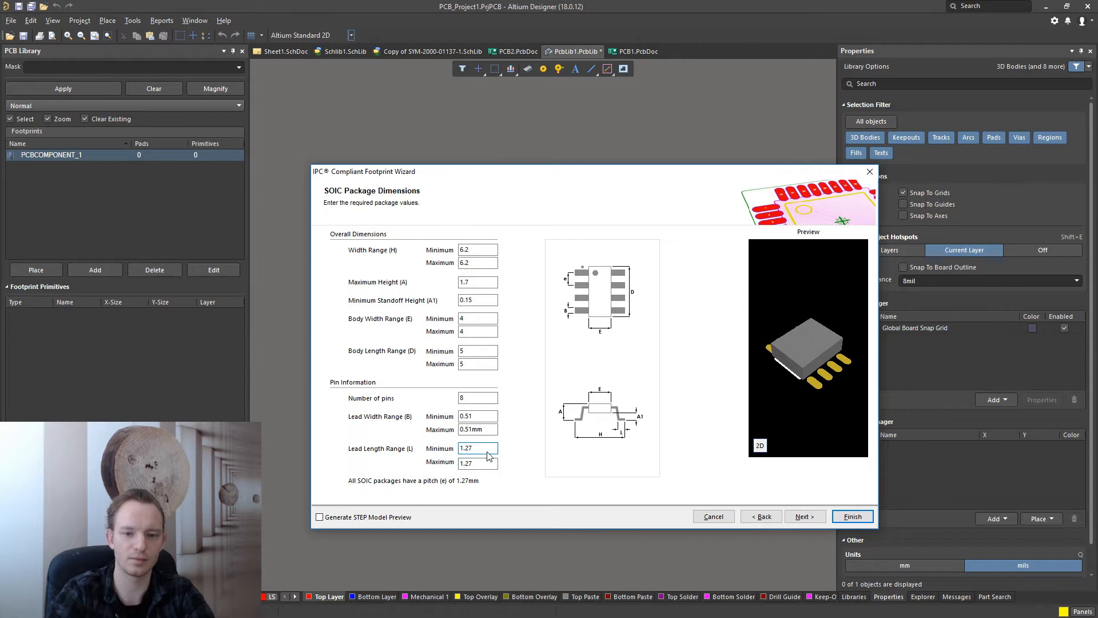
# Step: Continue to the thermal pad dimensions, add a thermal pad, and find the exposed thermal pad drawing in the datasheet
pyautogui.click(805, 517)
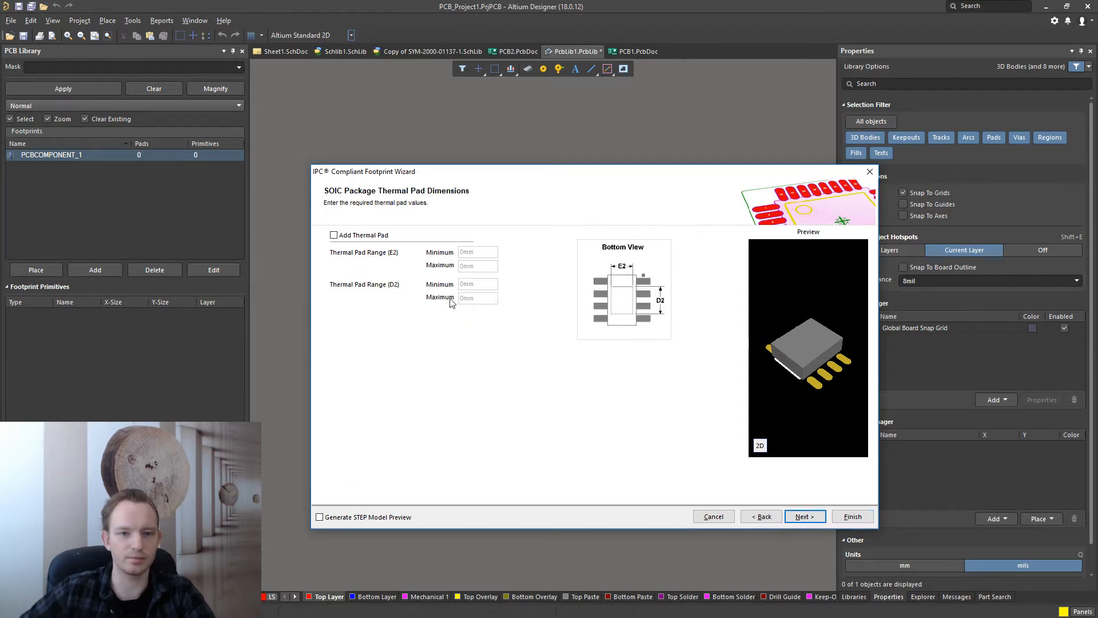
pyautogui.click(333, 235)
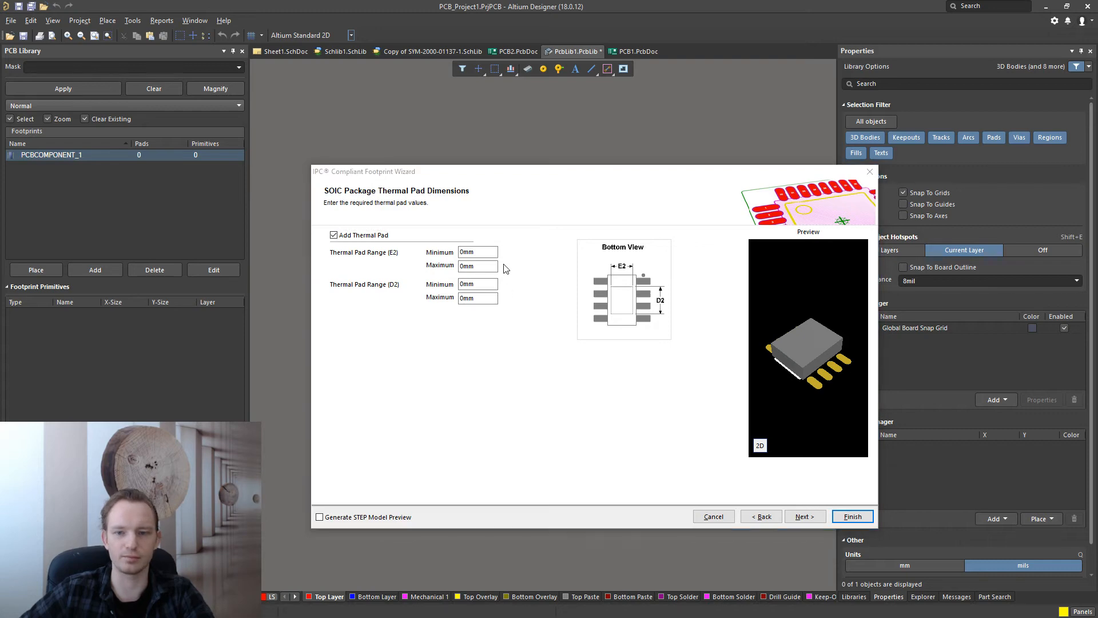
pyautogui.hotkey('alt', 'Tab')
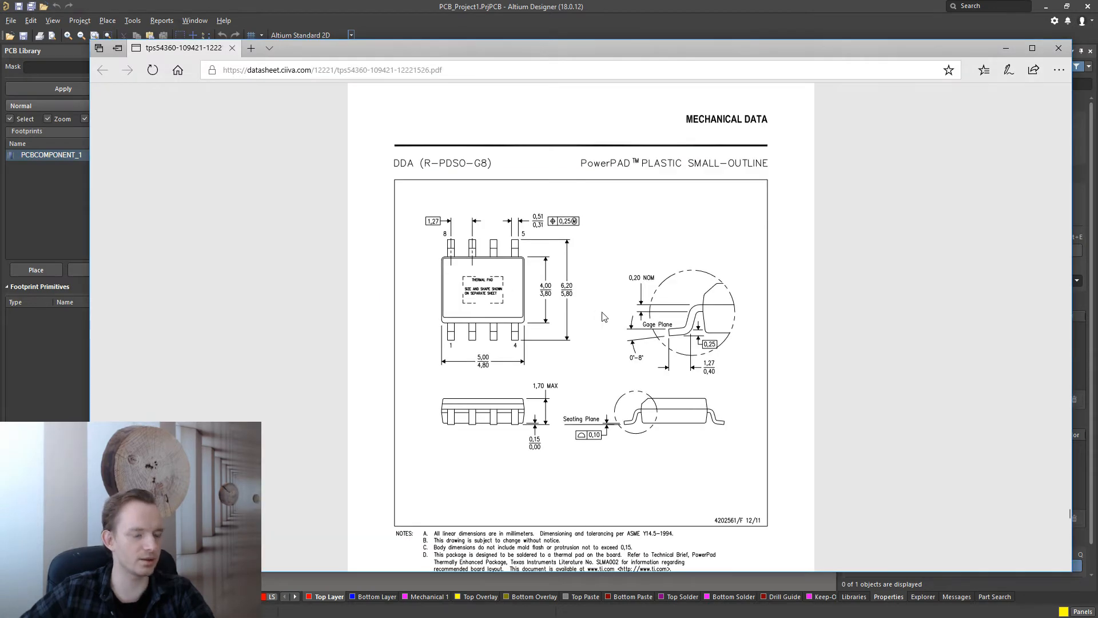
pyautogui.scroll(5, 593, 333)
pyautogui.scroll(-10, 595, 334)
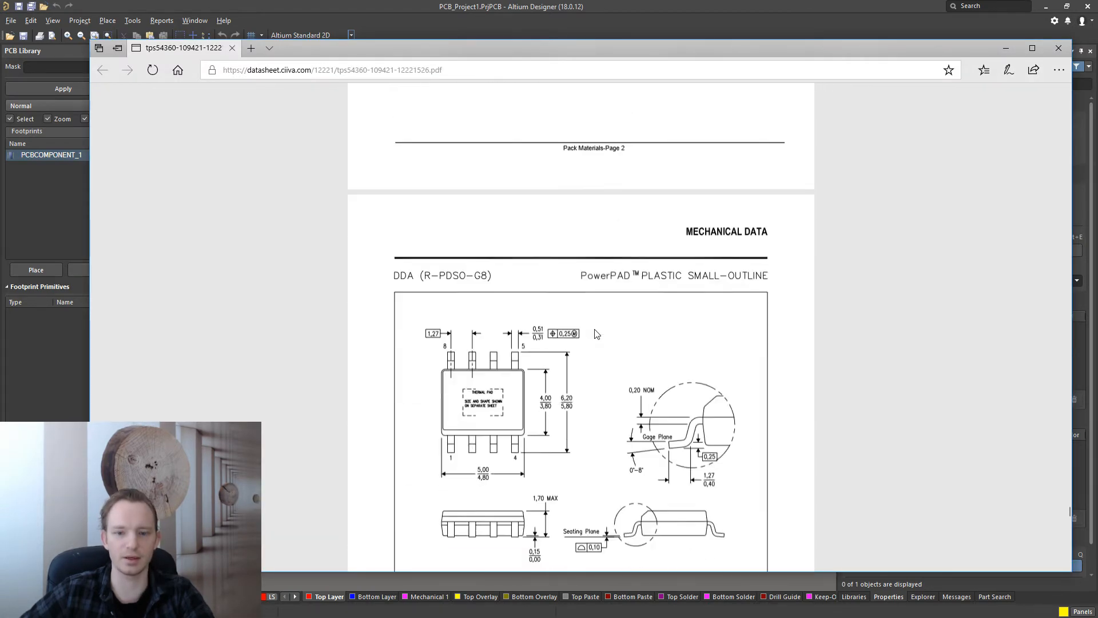
pyautogui.scroll(-5, 594, 333)
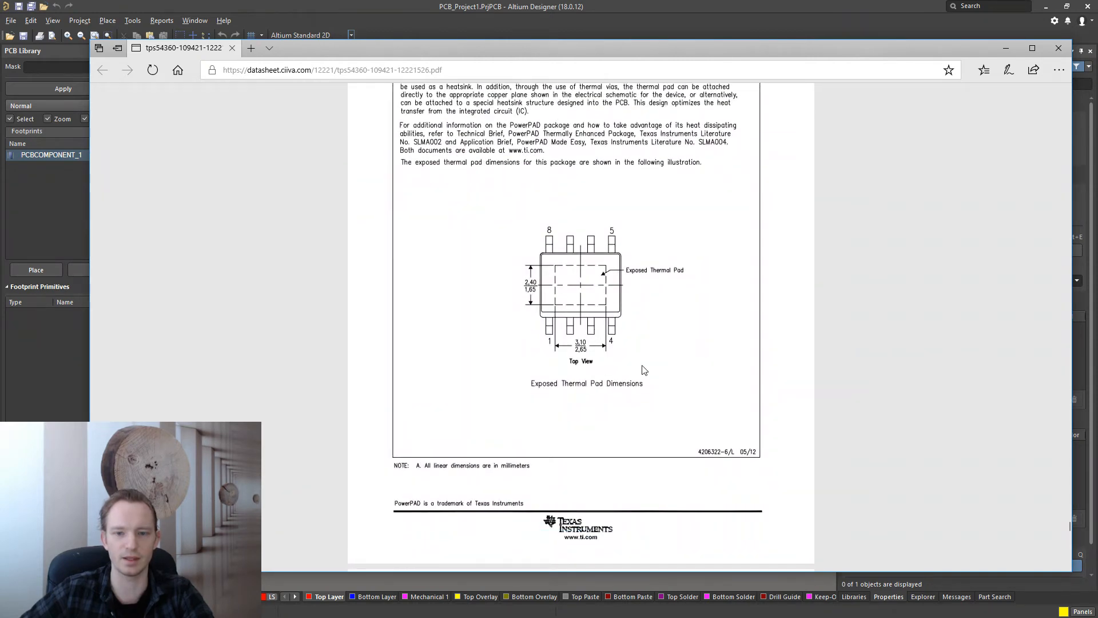
pyautogui.hotkey('alt', 'Tab')
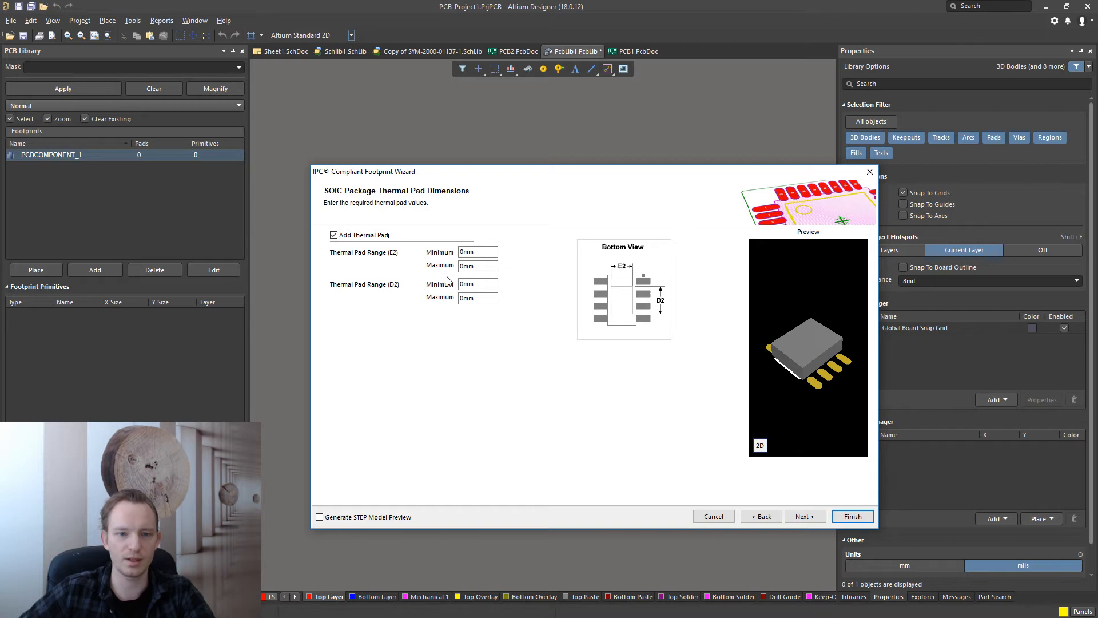
# Step: Set the Thermal Pad Range (E2) minimum and maximum to 2.4 mm
pyautogui.click(483, 254)
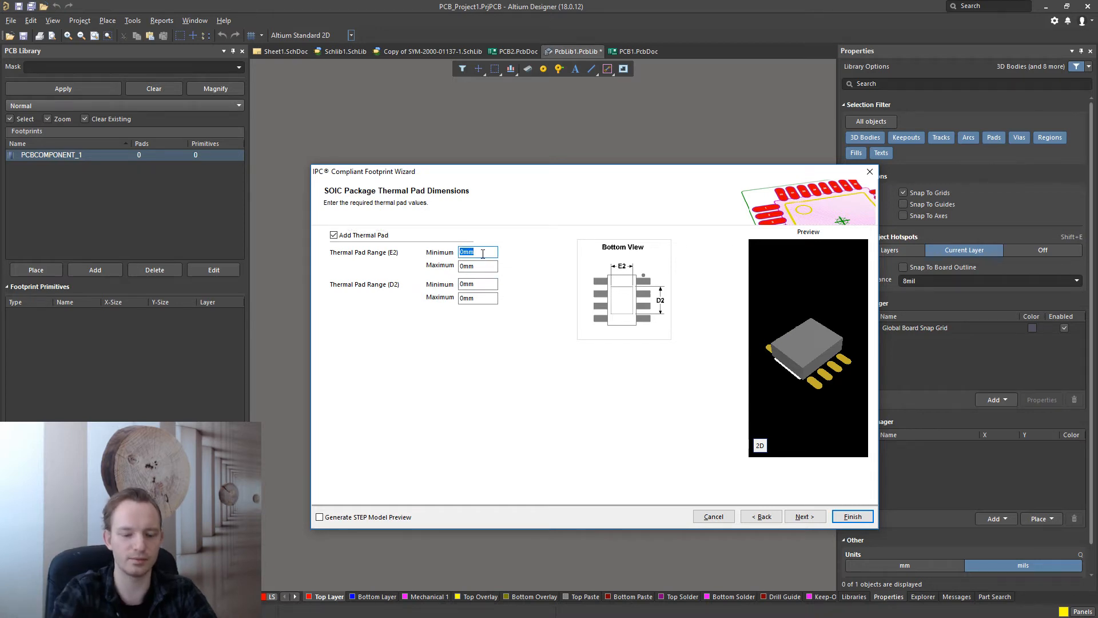
pyautogui.write('2.4')
pyautogui.press('Tab')
pyautogui.write('2')
pyautogui.press('Tab')
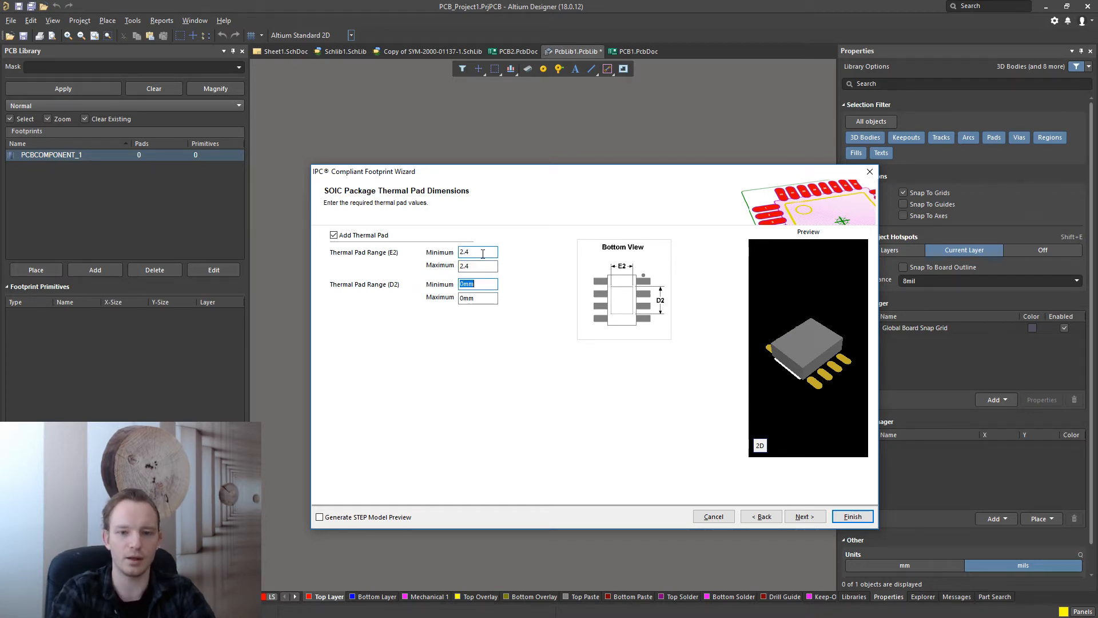
# Step: Set the Thermal Pad Range (D2) minimum and maximum to 3.1 mm and inspect the pad from below in the preview
pyautogui.write('3.')
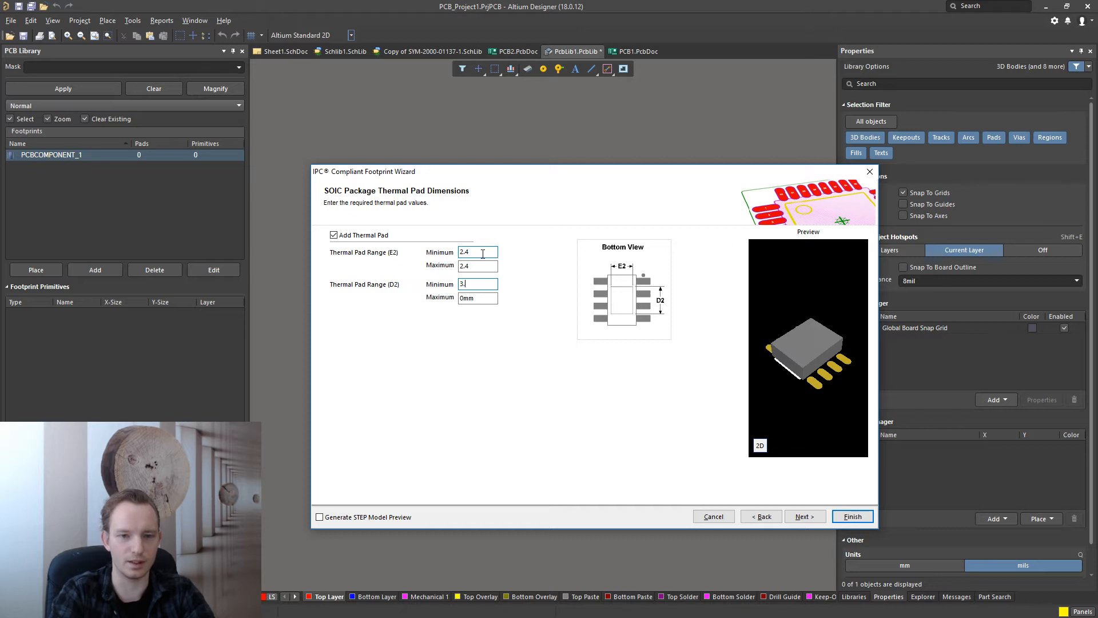
pyautogui.write('1')
pyautogui.press('Tab')
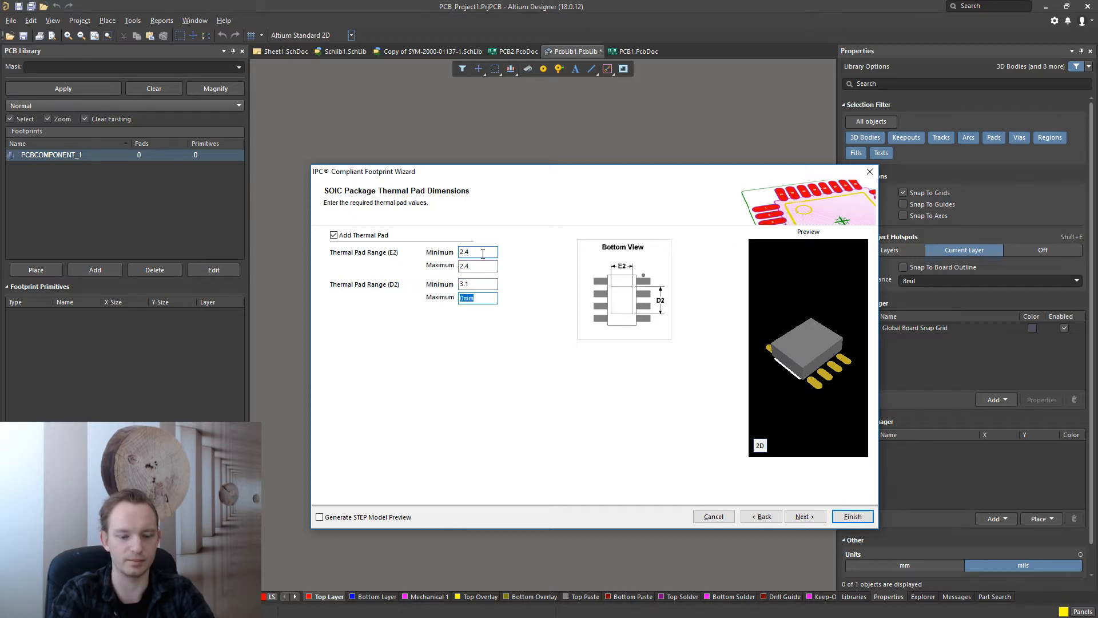
pyautogui.press('Tab')
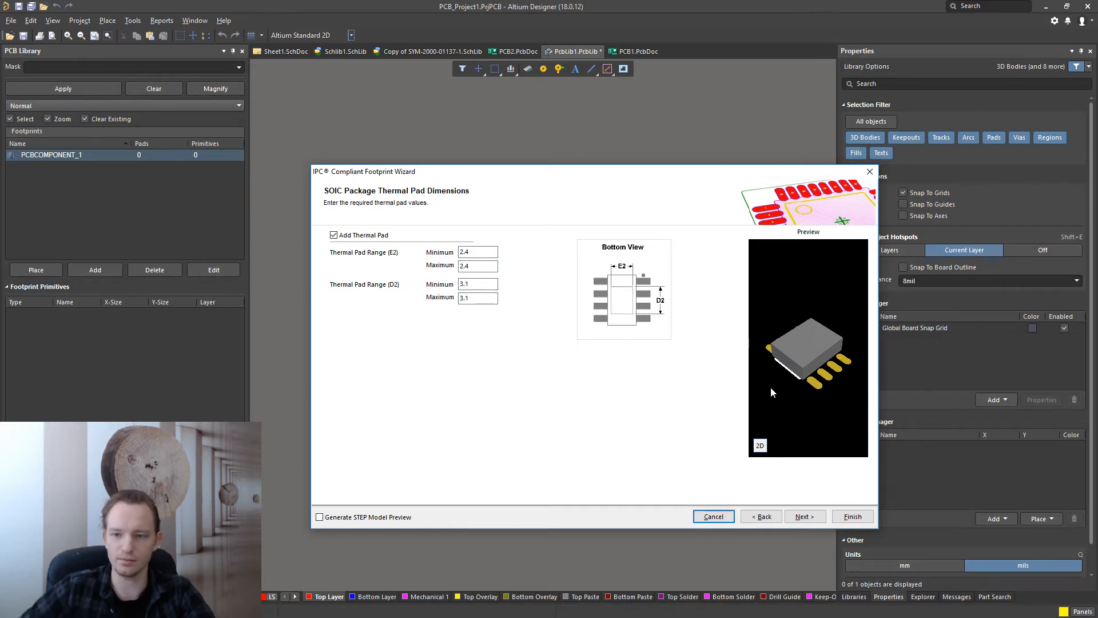
pyautogui.moveTo(771, 387); pyautogui.dragTo(825, 264)
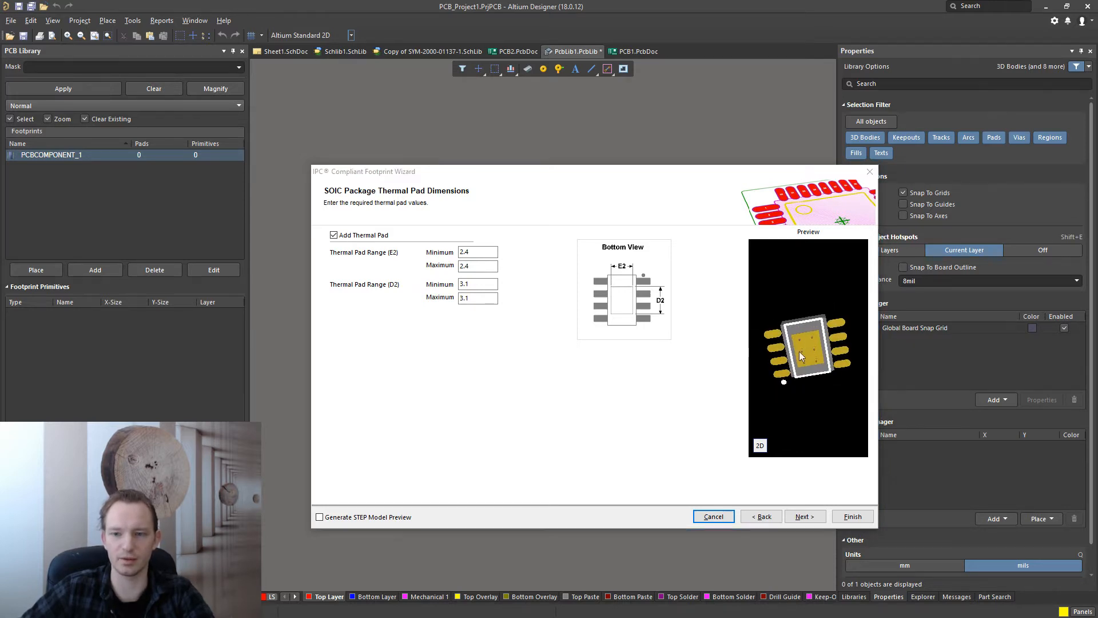
# Step: Find the land pattern drawing in the datasheet and review its pad layout and stencil dimensions
pyautogui.hotkey('alt', 'Tab')
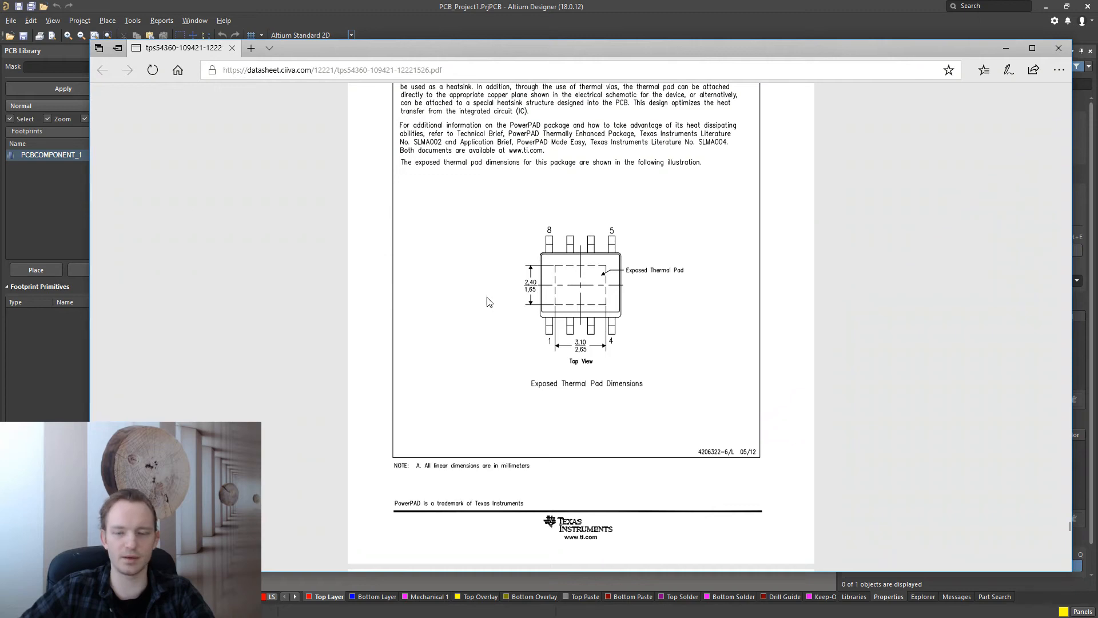
pyautogui.scroll(-8, 546, 328)
pyautogui.scroll(1, 545, 325)
pyautogui.scroll(2, 547, 328)
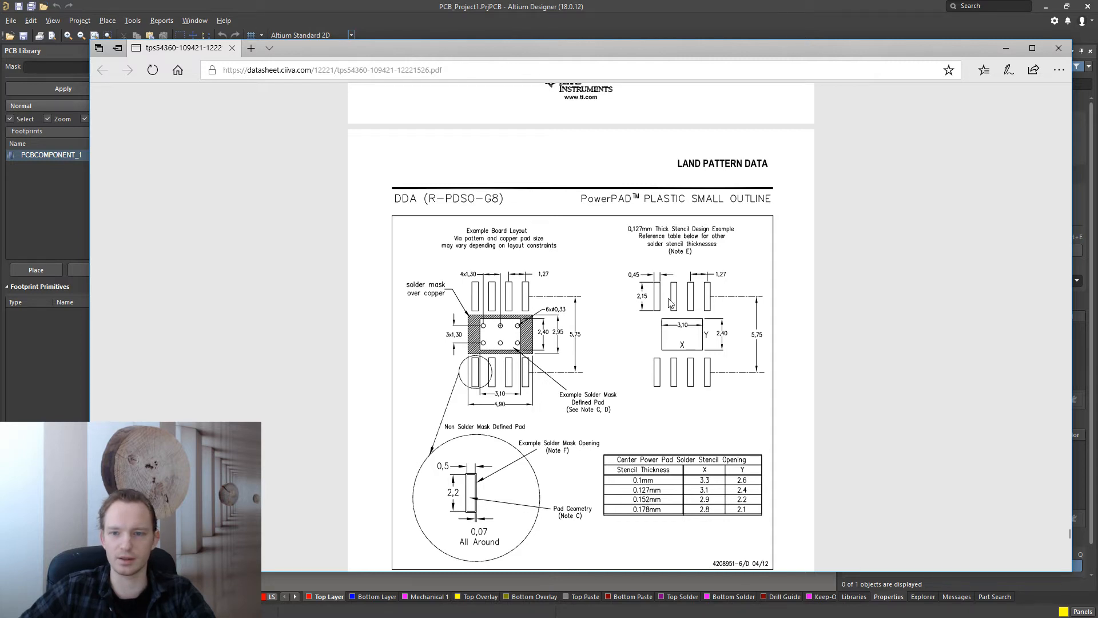
pyautogui.scroll(-1, 681, 318)
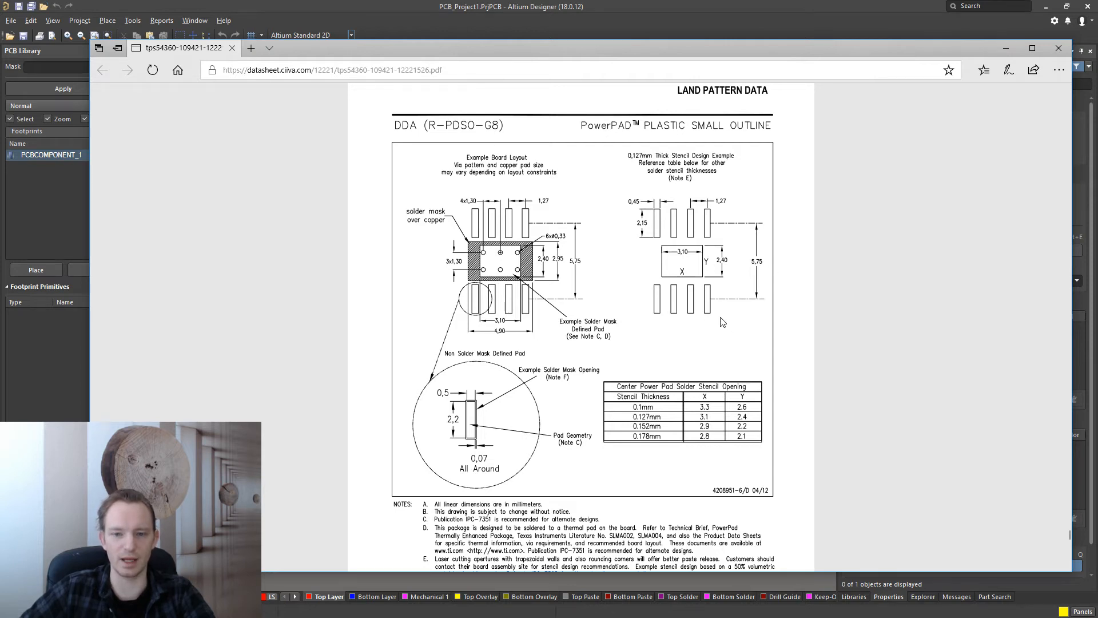
pyautogui.hotkey('alt', 'Tab')
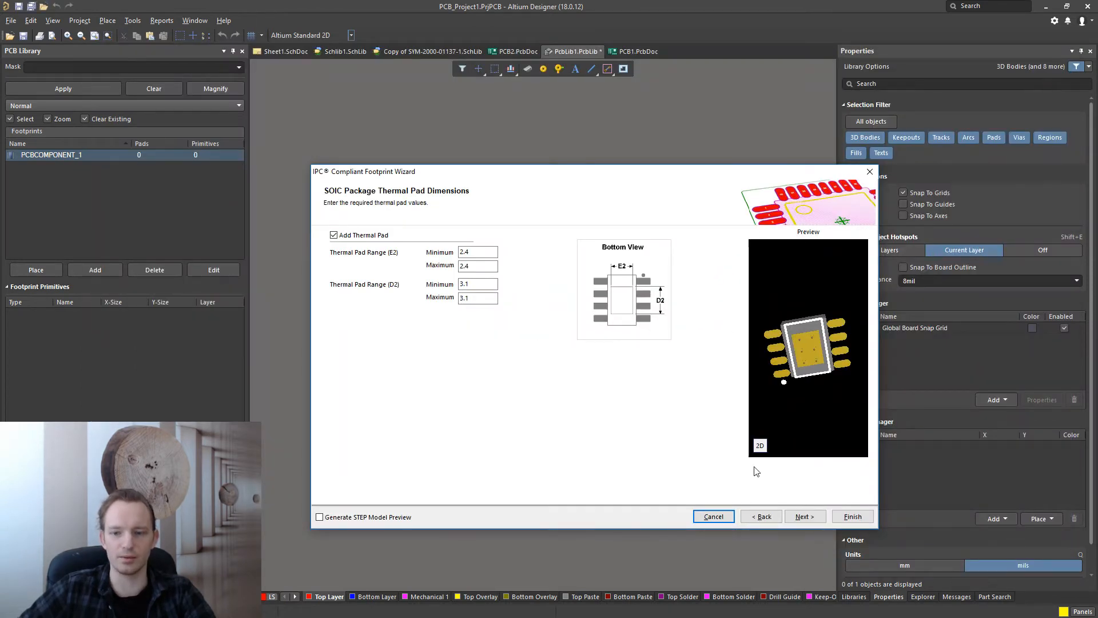
# Step: Accept the default heel spacing, solder fillets, component tolerances and IPC tolerances, continuing to the footprint dimensions
pyautogui.click(807, 517)
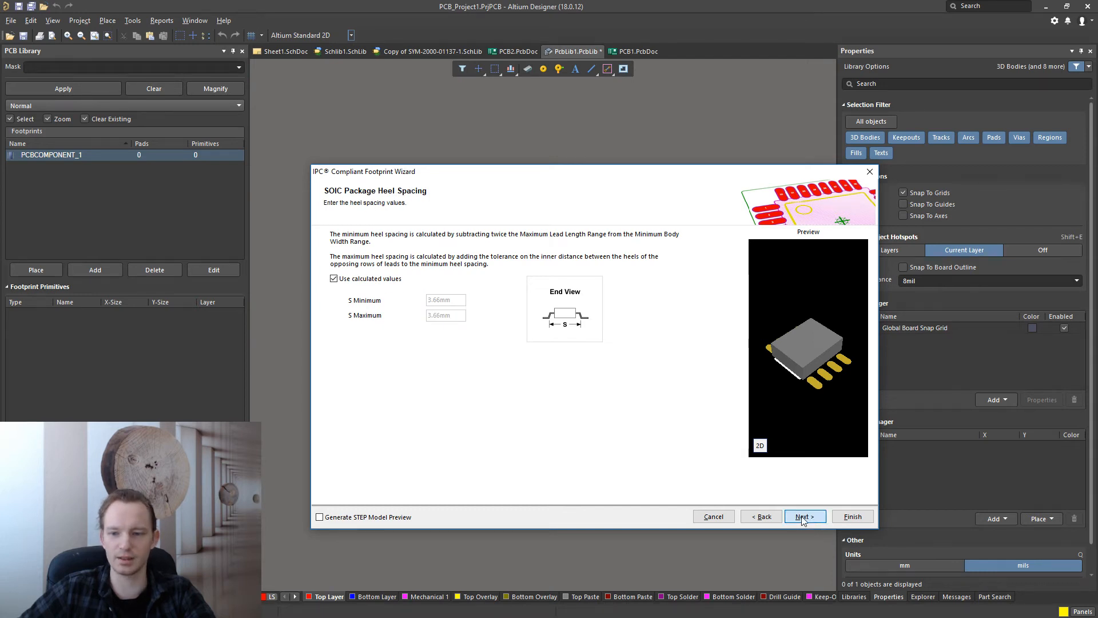
pyautogui.click(803, 517)
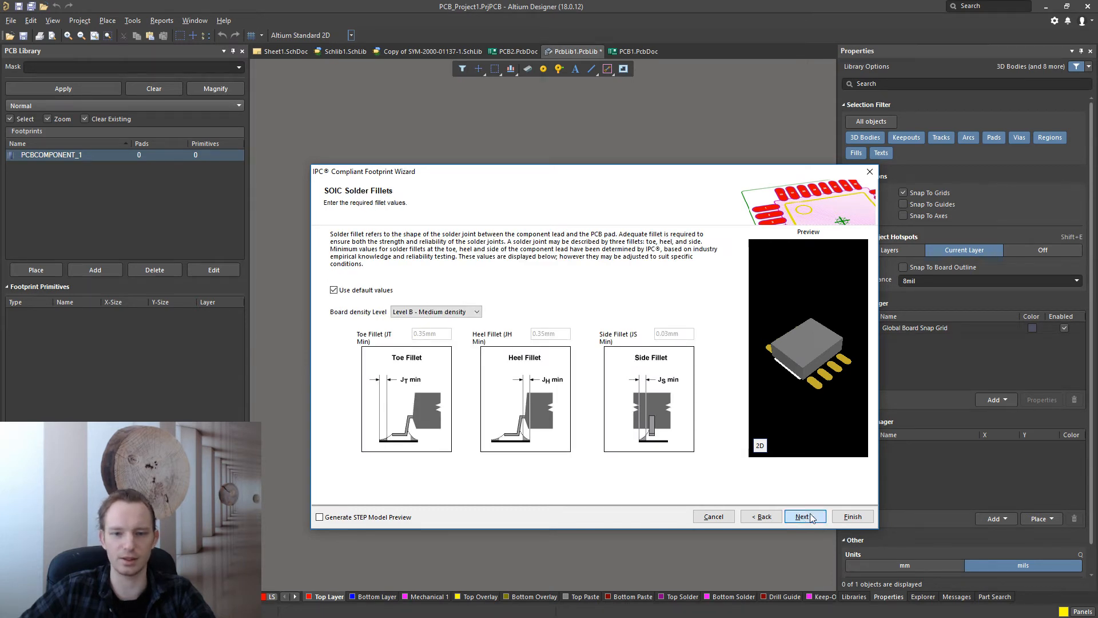
pyautogui.click(806, 516)
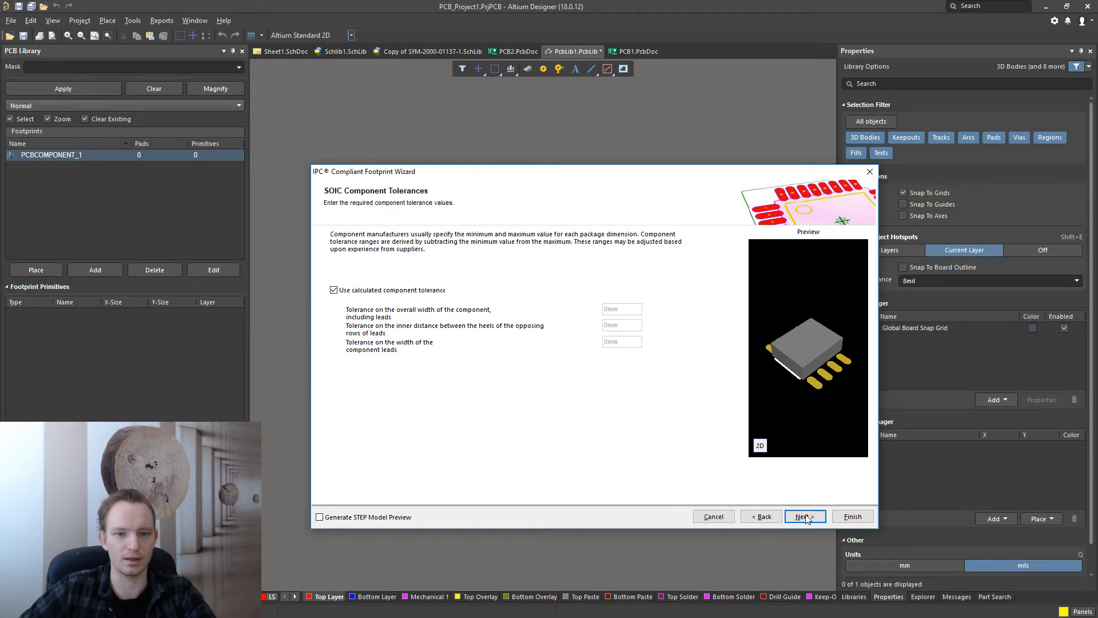
pyautogui.click(803, 517)
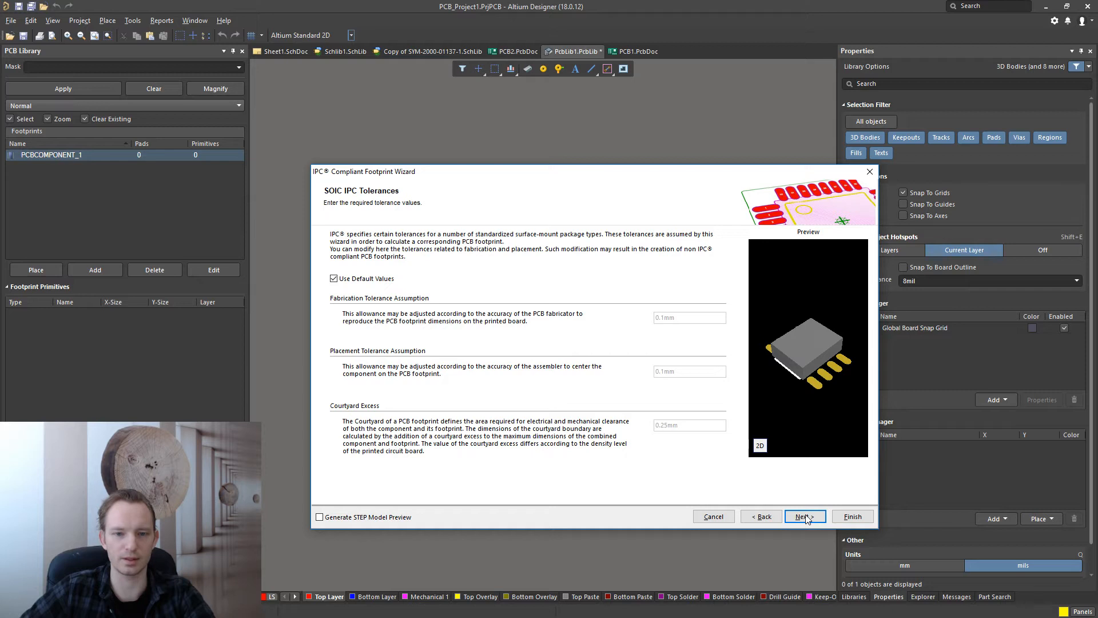
pyautogui.click(804, 517)
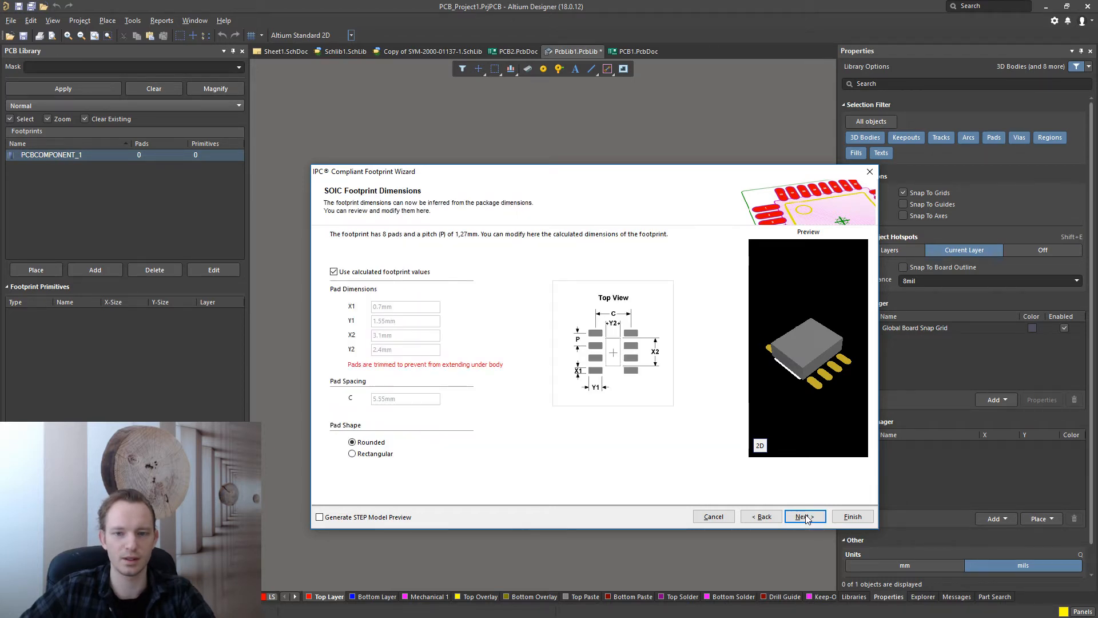
# Step: Turn off the calculated footprint values and set pad dimension X1 to 0.45 mm from the datasheet's land pattern
pyautogui.click(334, 272)
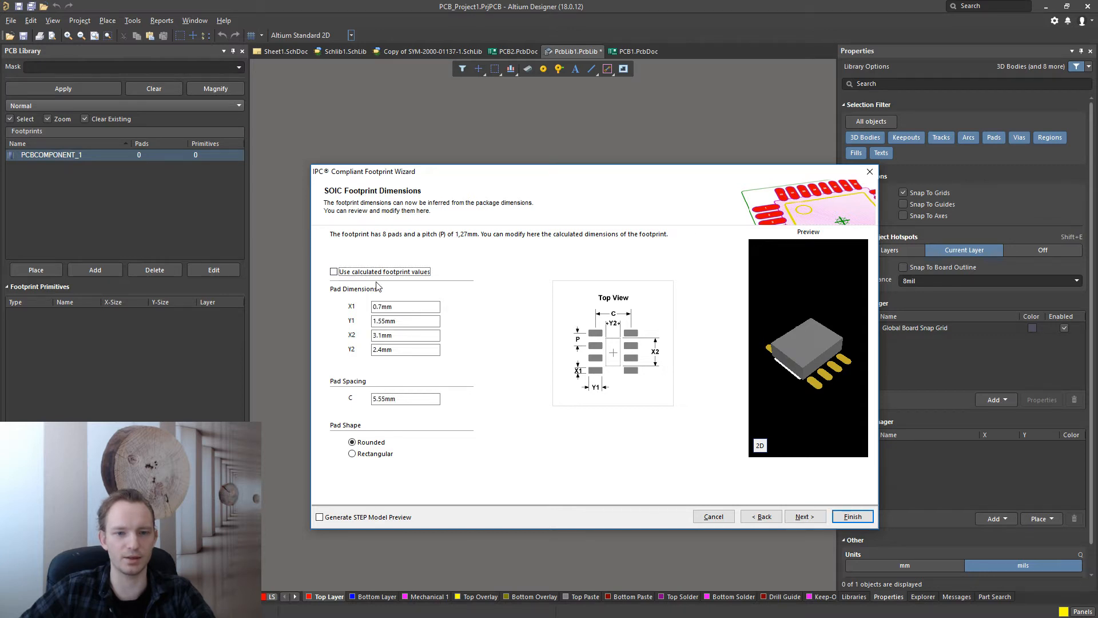
pyautogui.hotkey('alt', 'Tab')
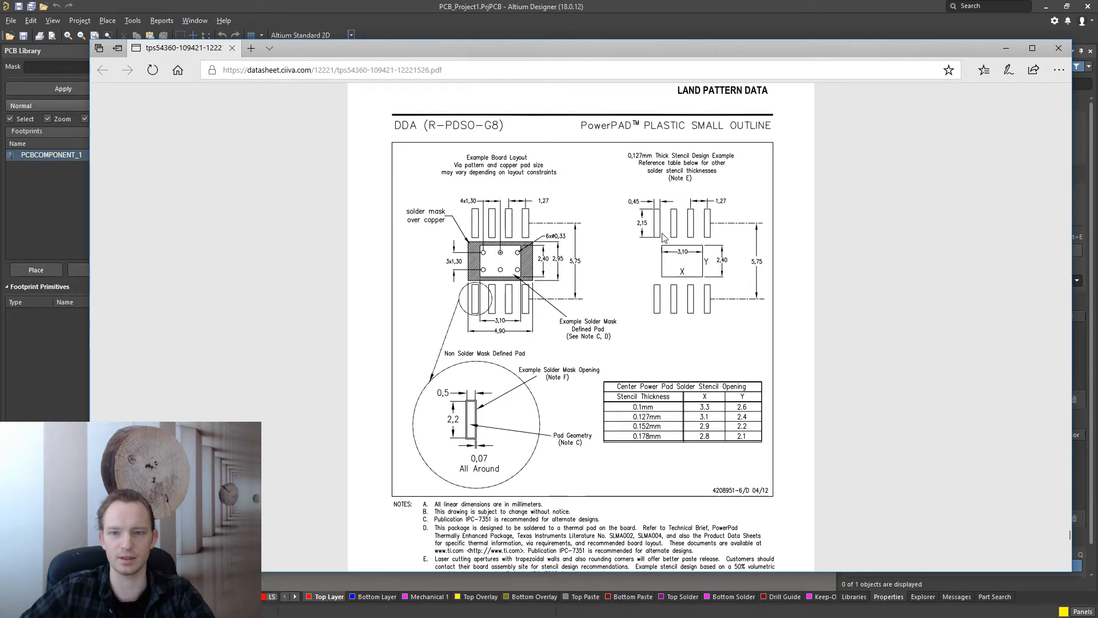
pyautogui.hotkey('alt', 'Tab')
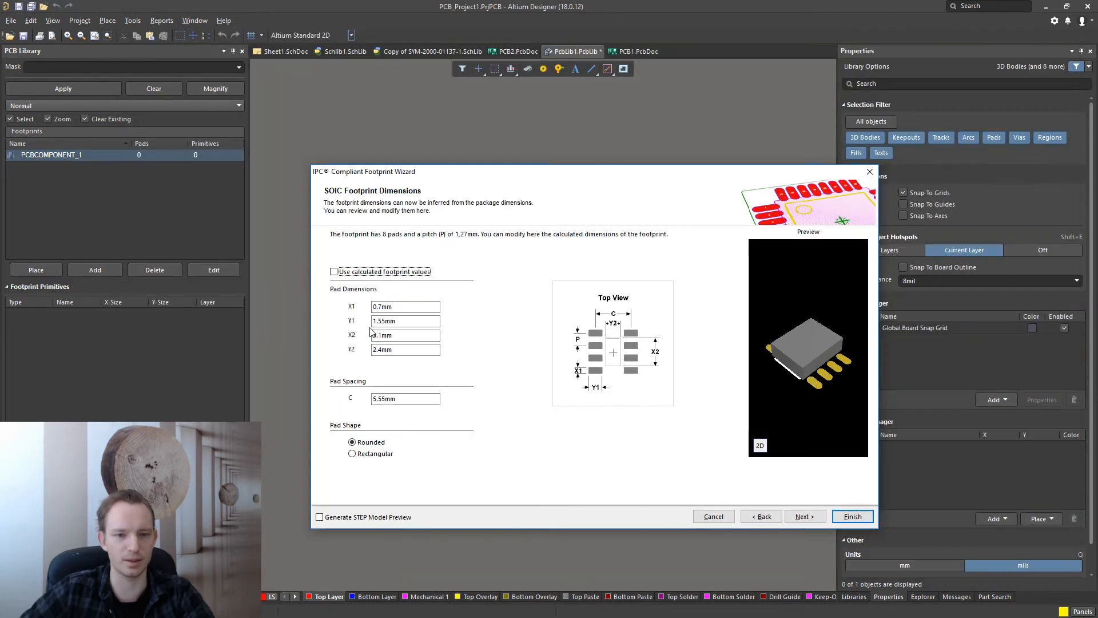
pyautogui.doubleClick(394, 306)
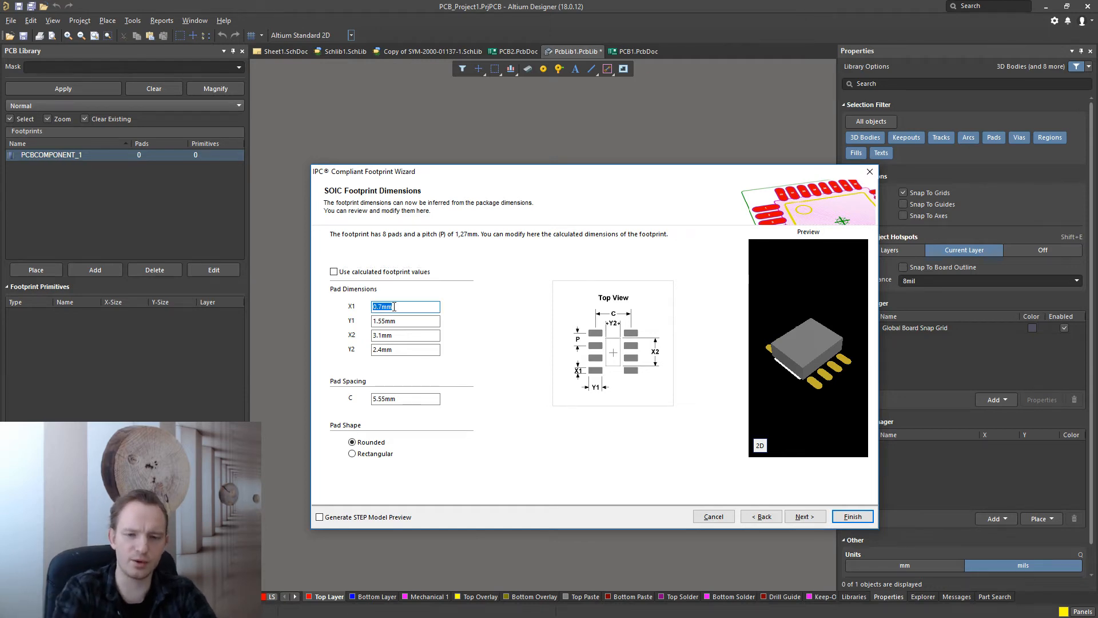
pyautogui.hotkey('alt', 'Tab')
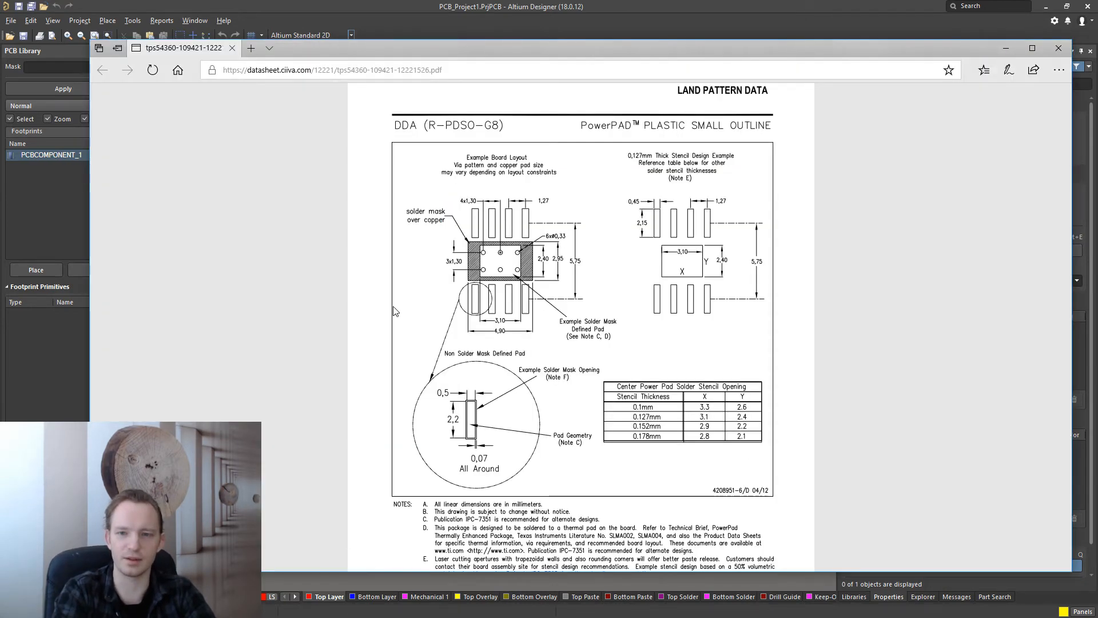
pyautogui.hotkey('alt', 'Tab')
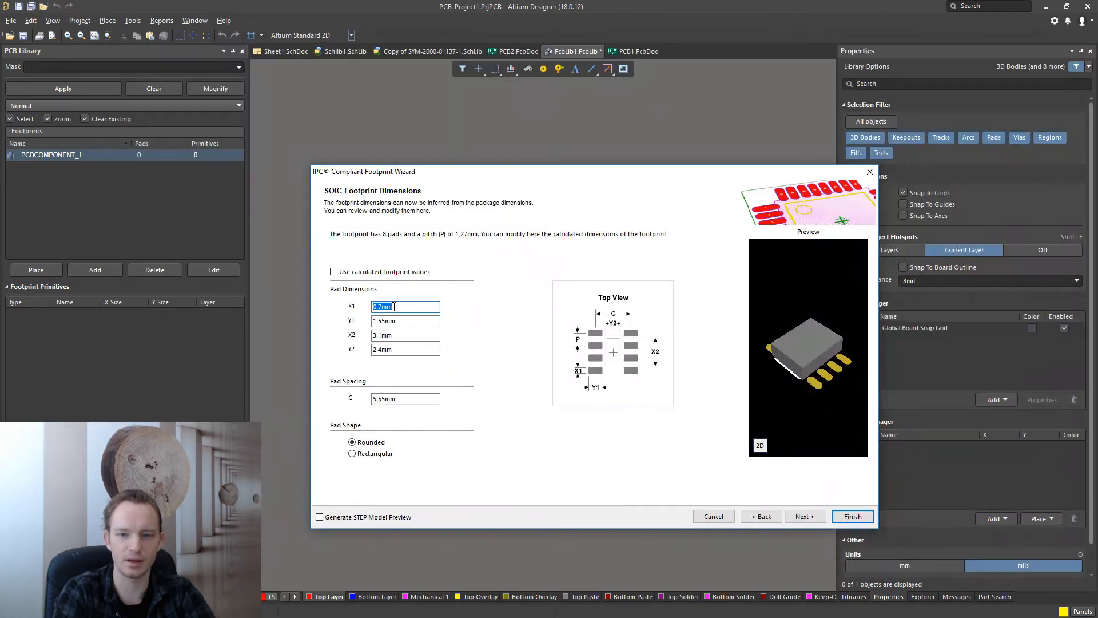
pyautogui.write('0.45')
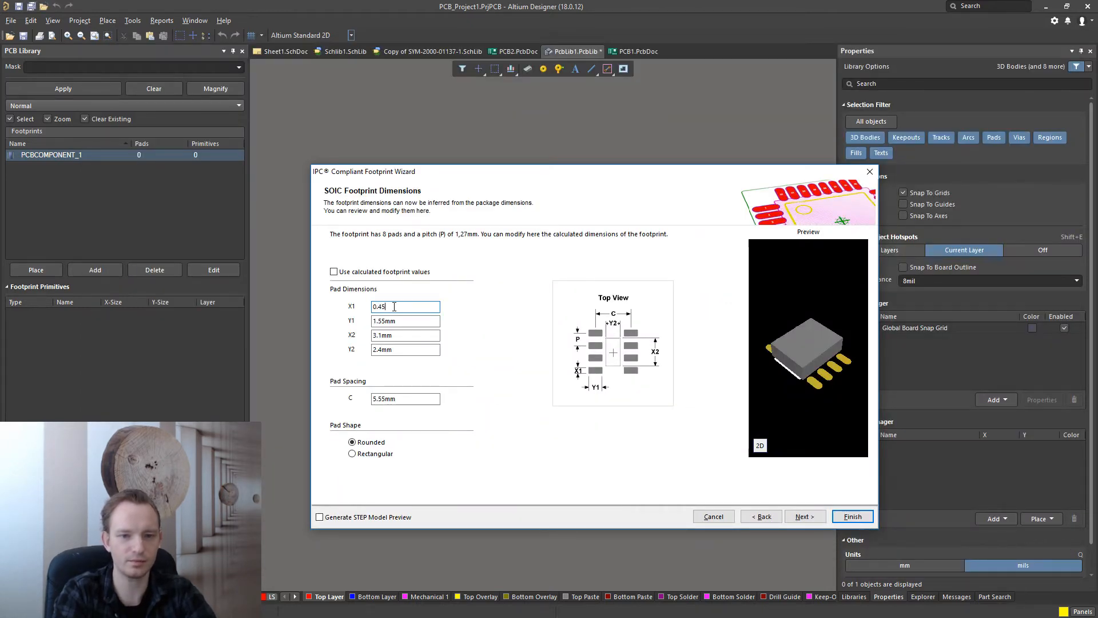
pyautogui.press('Tab')
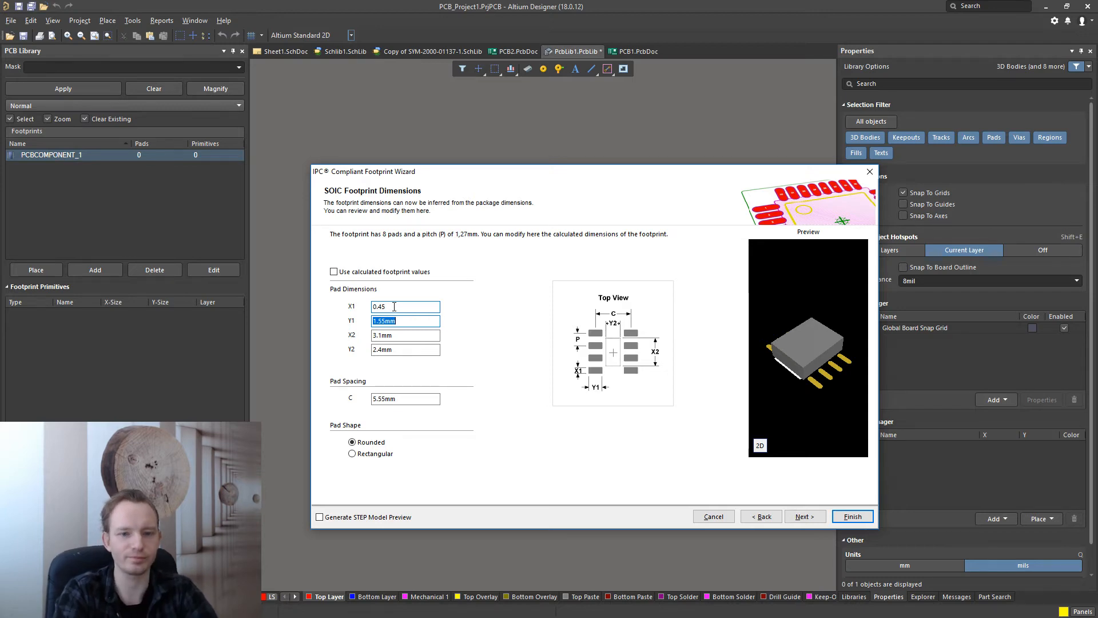
# Step: Check the pad length in the datasheet's land pattern and set pad dimension Y1 to 2.15 mm
pyautogui.hotkey('alt', 'Tab')
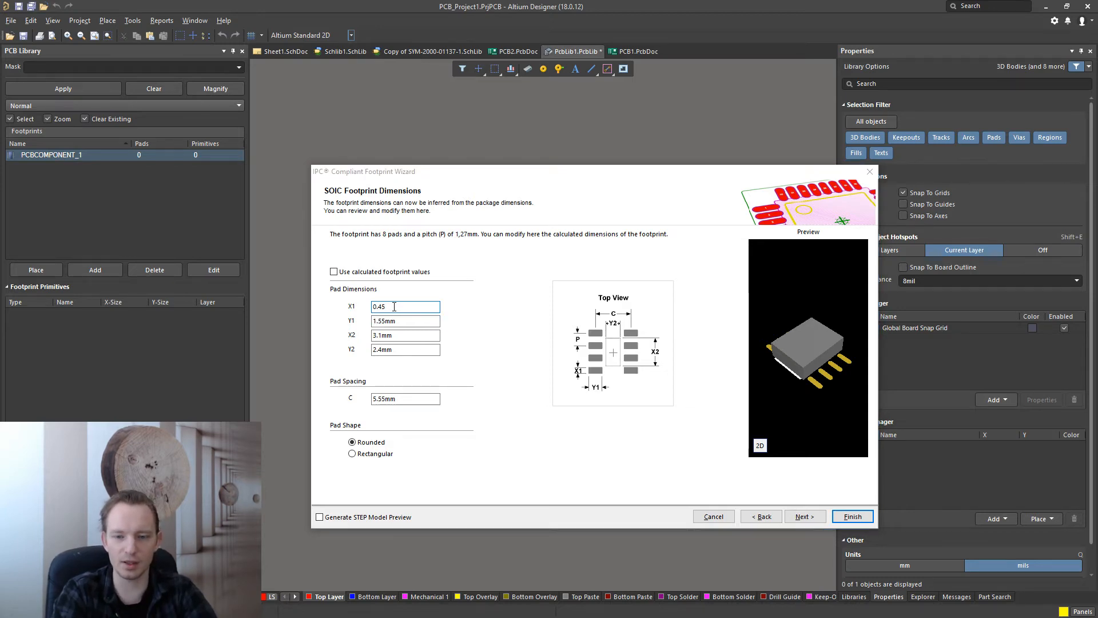
pyautogui.hotkey('alt', 'Tab')
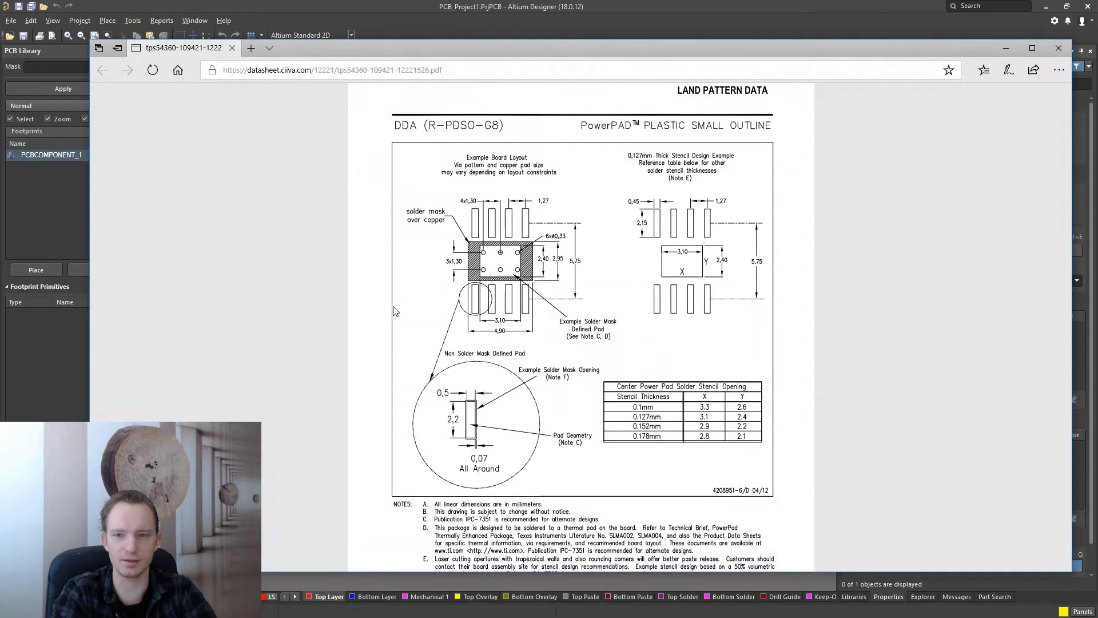
pyautogui.hotkey('alt', 'Tab')
pyautogui.write('2')
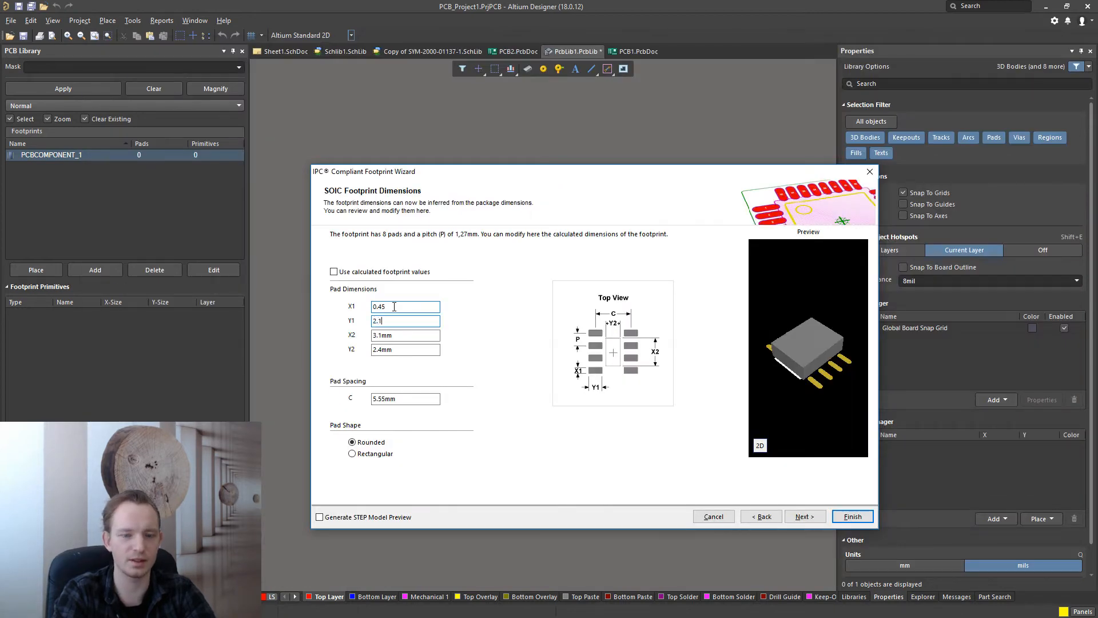
pyautogui.press('Tab')
# Step: Compare the thermal pad dimensions X2 and Y2 with the center pad in the datasheet's land pattern
pyautogui.hotkey('alt', 'Tab')
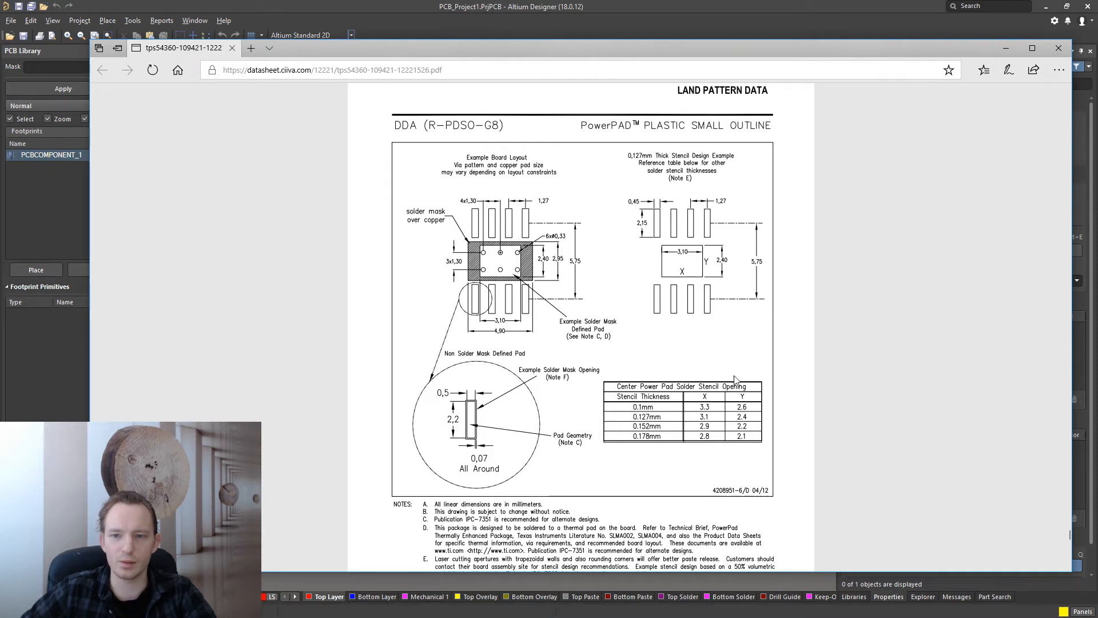
pyautogui.hotkey('alt', 'Tab')
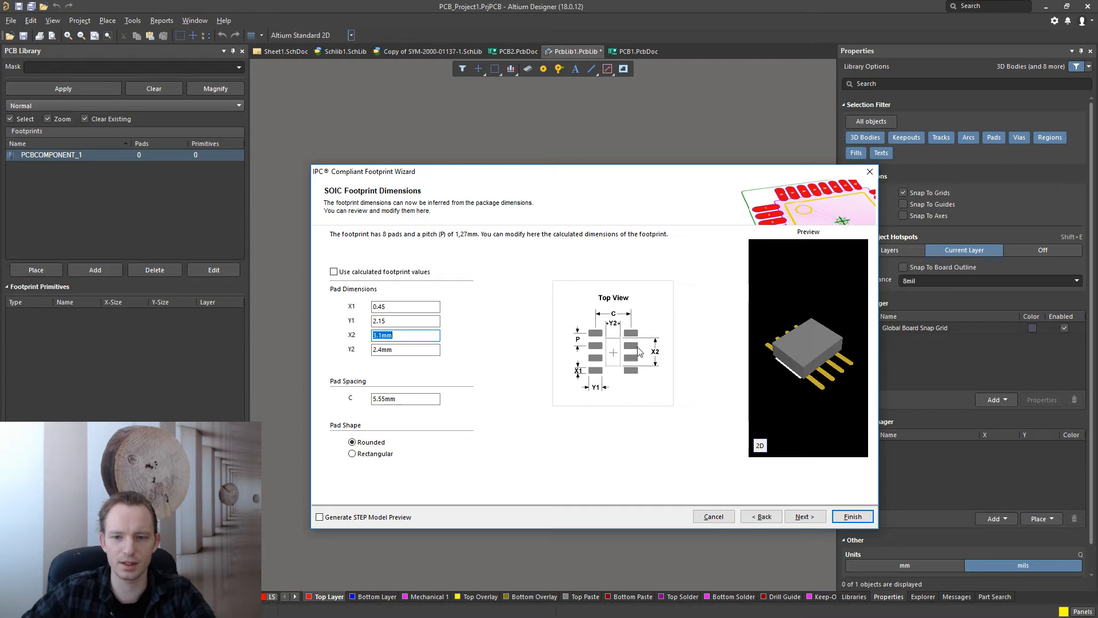
pyautogui.hotkey('alt', 'Tab')
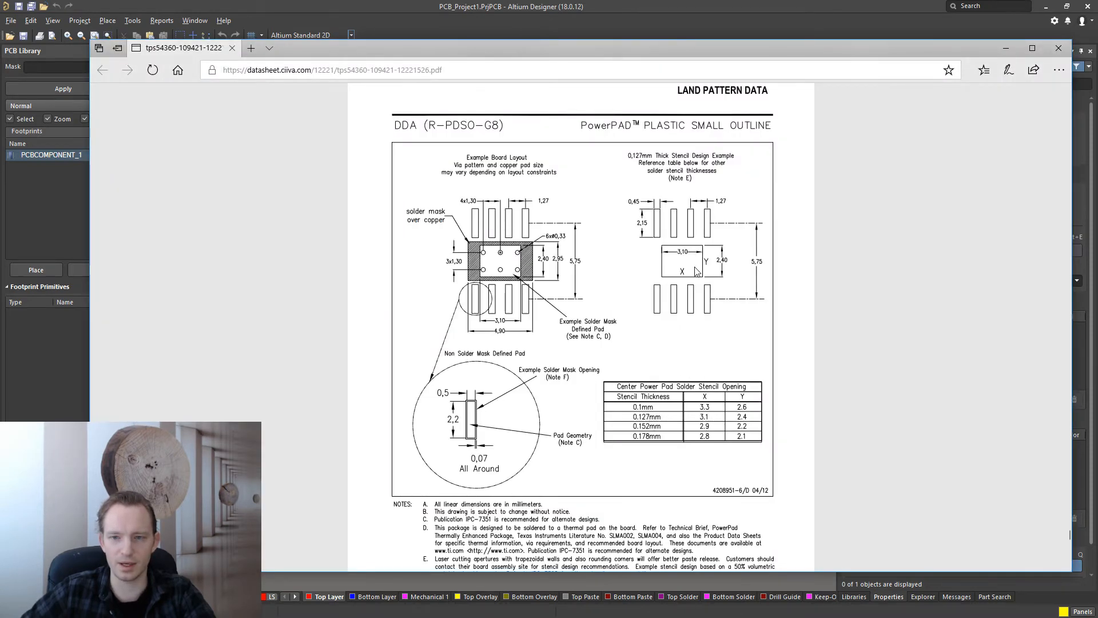
pyautogui.hotkey('alt', 'Tab')
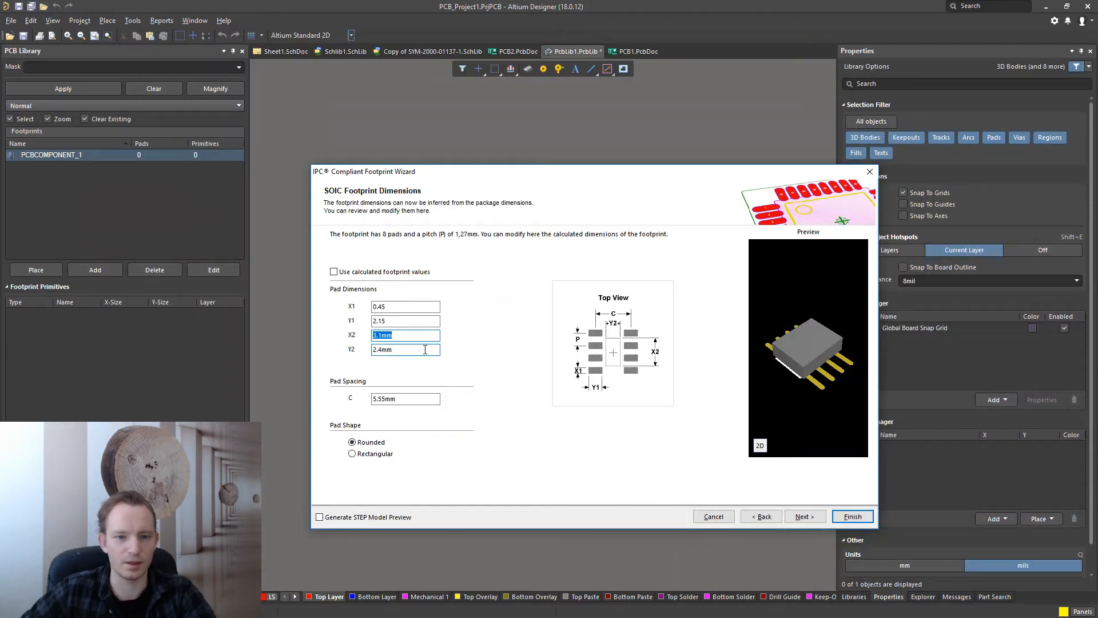
pyautogui.doubleClick(393, 349)
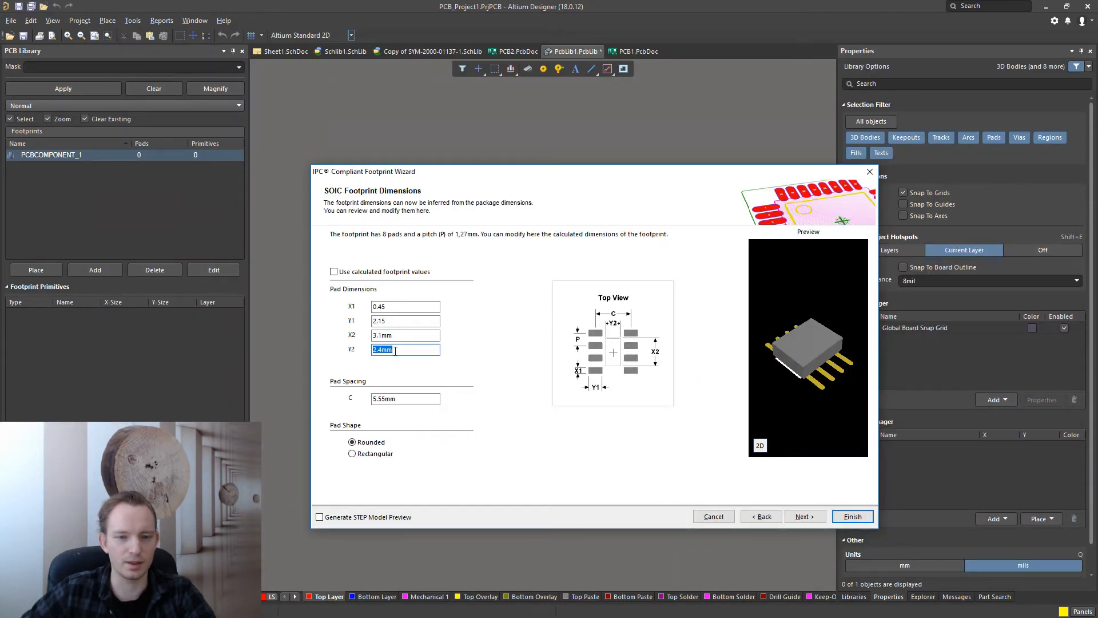
# Step: Check the distance between the pad rows in the datasheet and set the pad spacing C to 5.75 mm
pyautogui.doubleClick(394, 399)
pyautogui.hotkey('alt', 'Tab')
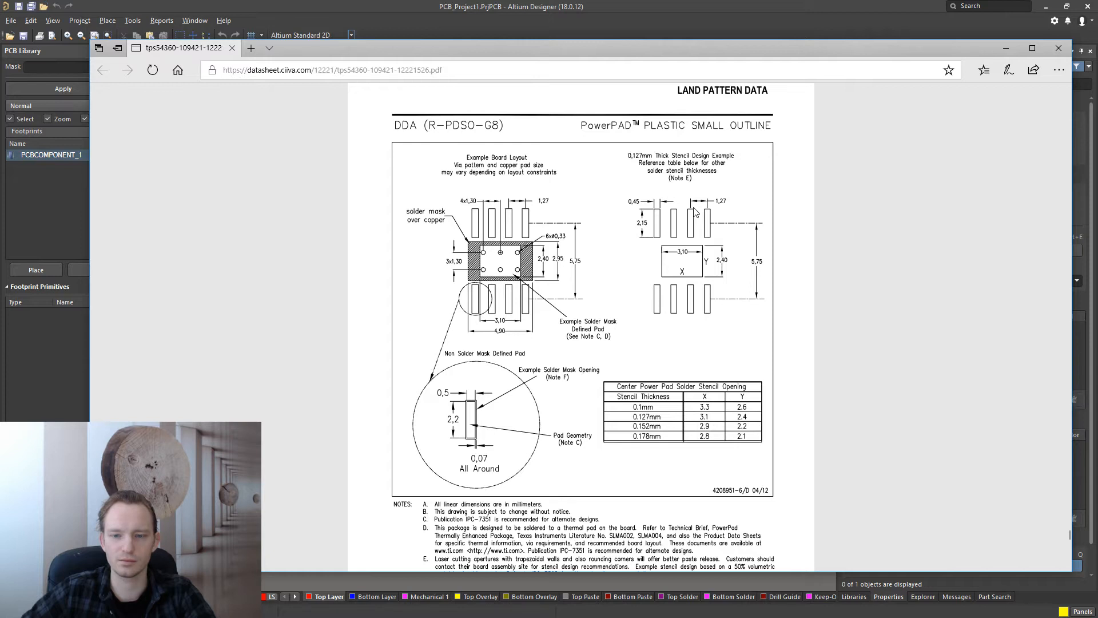
pyautogui.hotkey('alt', 'Tab')
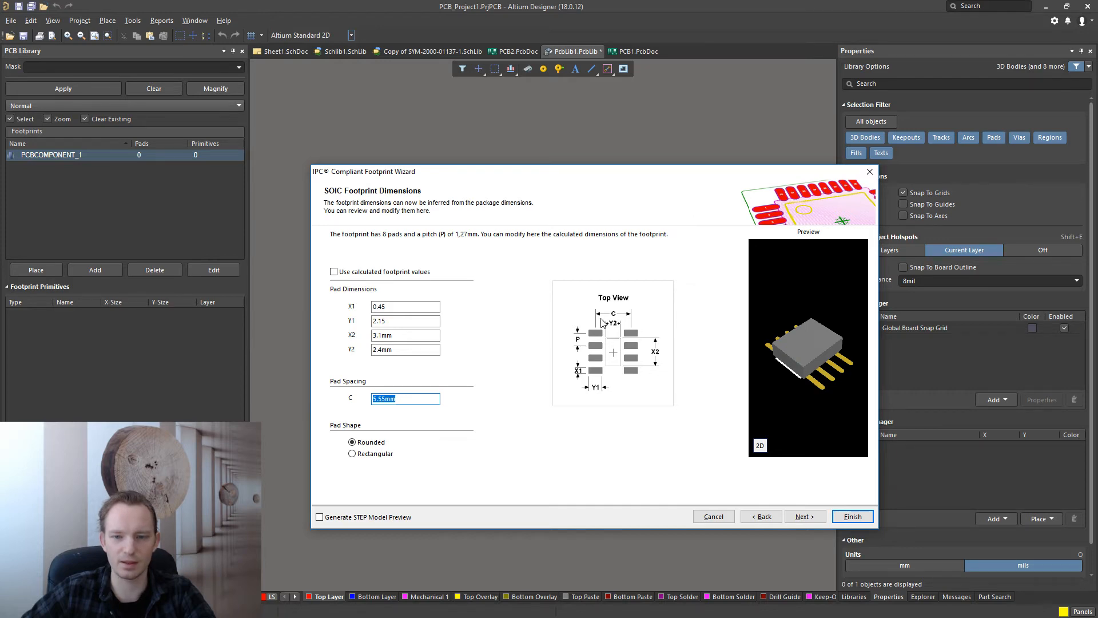
pyautogui.hotkey('alt', 'Tab')
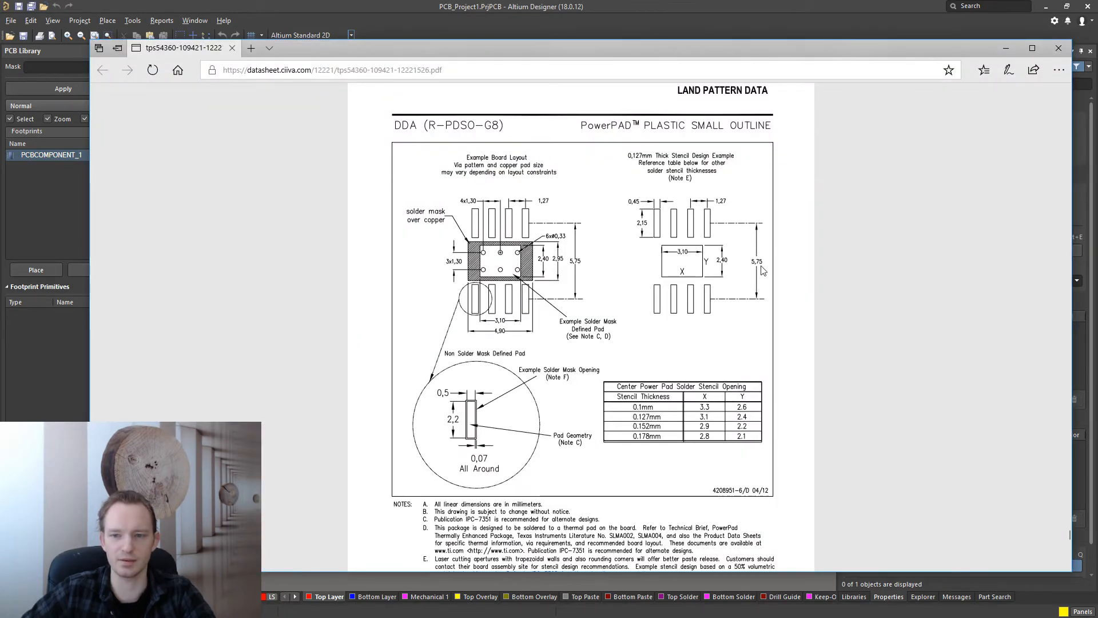
pyautogui.hotkey('alt', 'Tab')
pyautogui.click(393, 398)
pyautogui.click(382, 399)
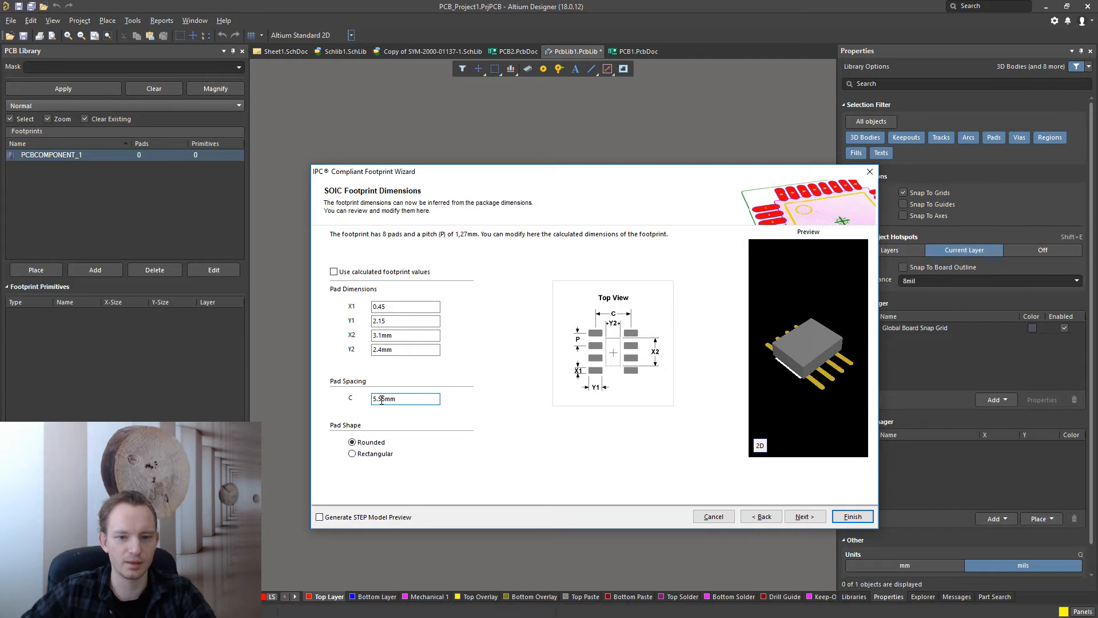
pyautogui.press('BackSpace')
pyautogui.write('7')
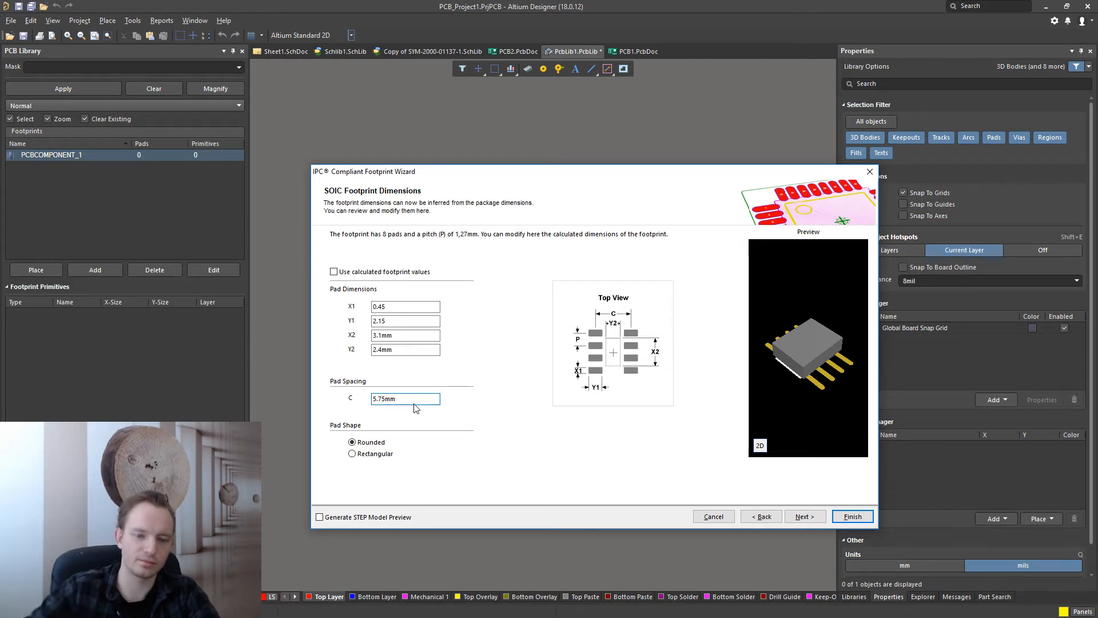
# Step: Compare the thermal pad size, pad spacing C and pad dimension X1 with the datasheet's land pattern
pyautogui.click(402, 350)
pyautogui.doubleClick(402, 350)
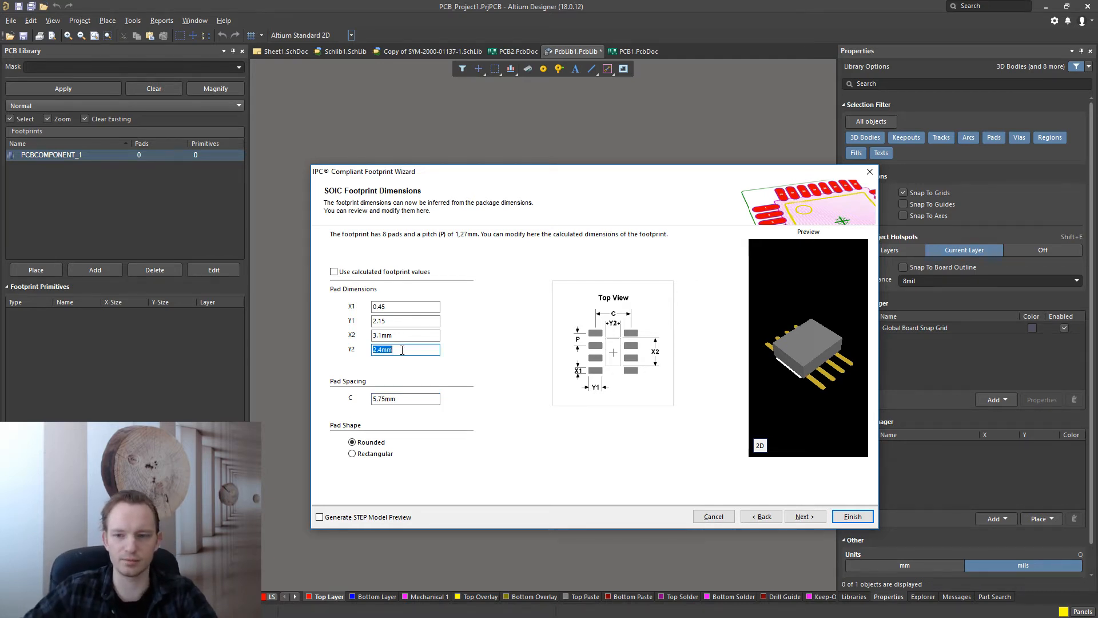
pyautogui.doubleClick(409, 399)
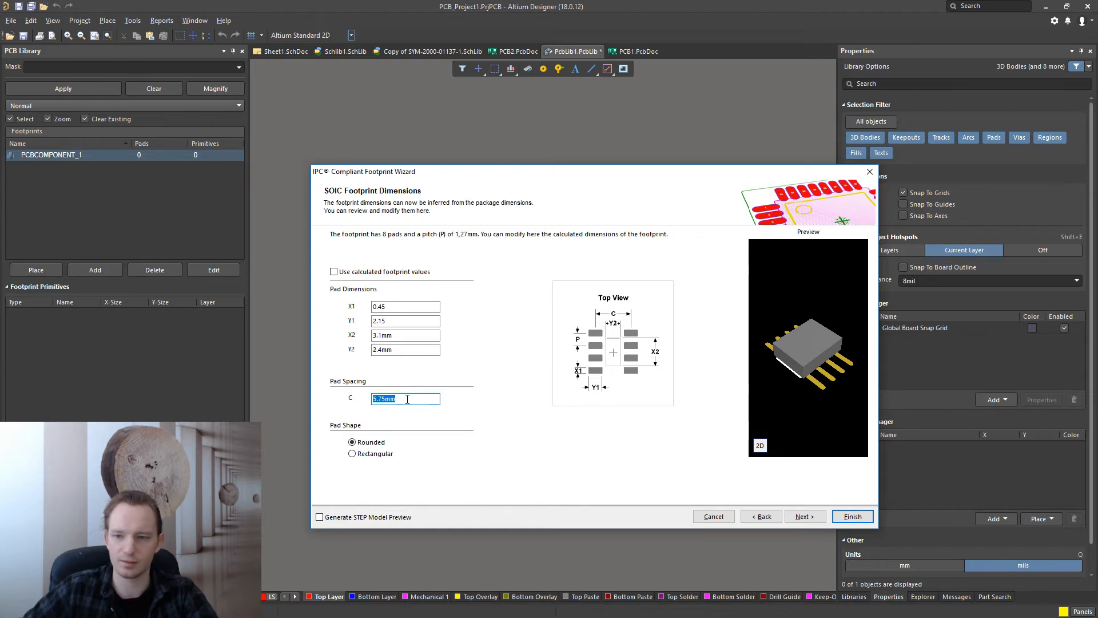
pyautogui.hotkey('alt', 'Tab')
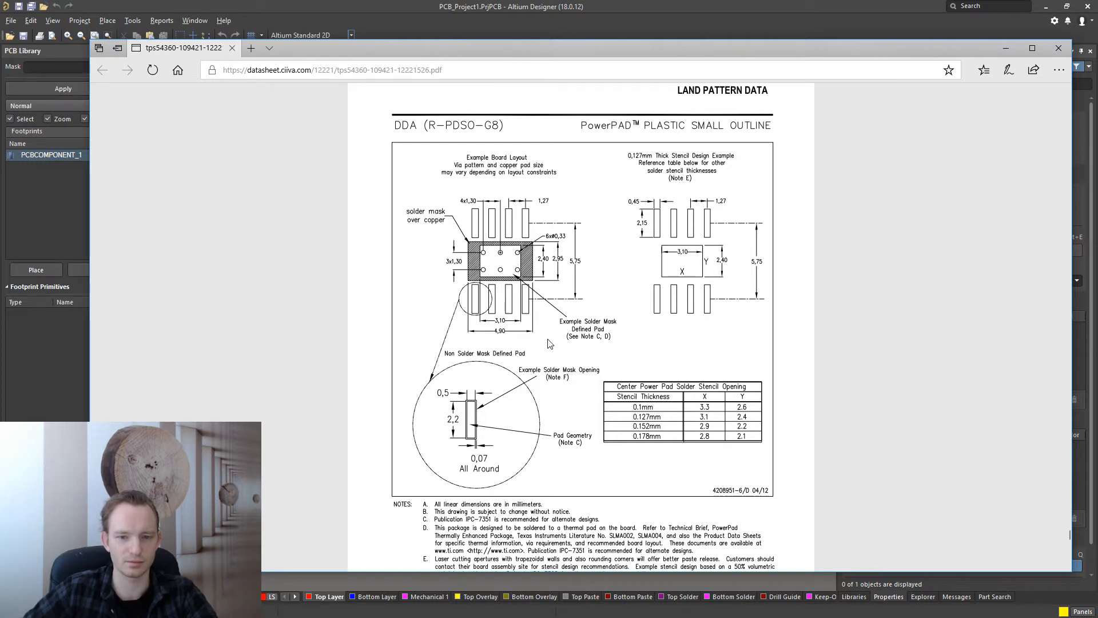
pyautogui.hotkey('alt', 'Tab')
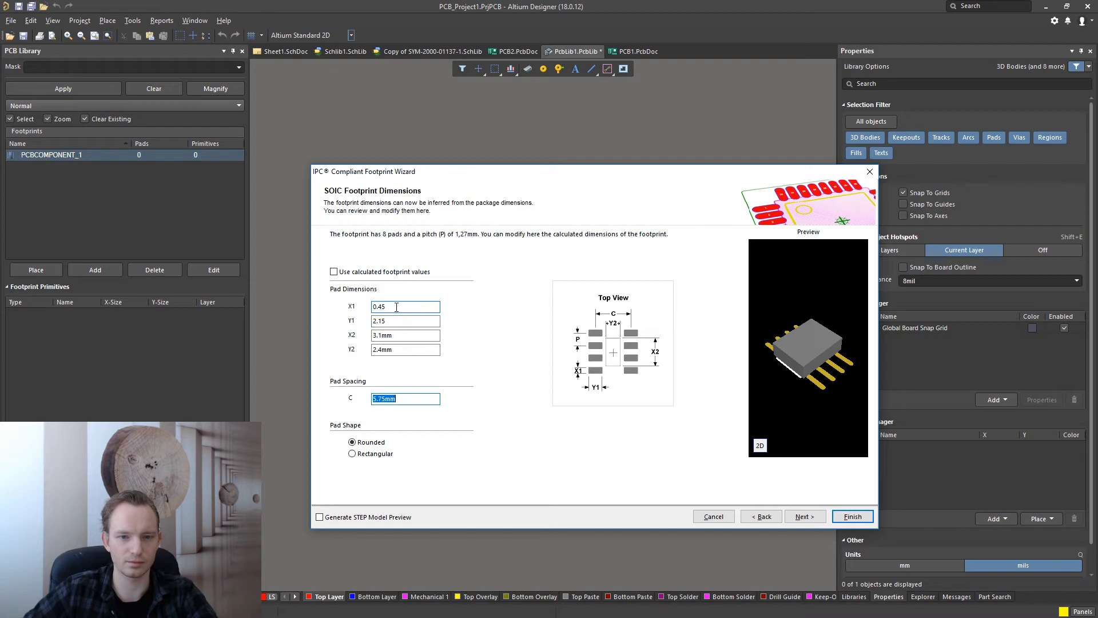
pyautogui.doubleClick(386, 307)
pyautogui.hotkey('alt', 'Tab')
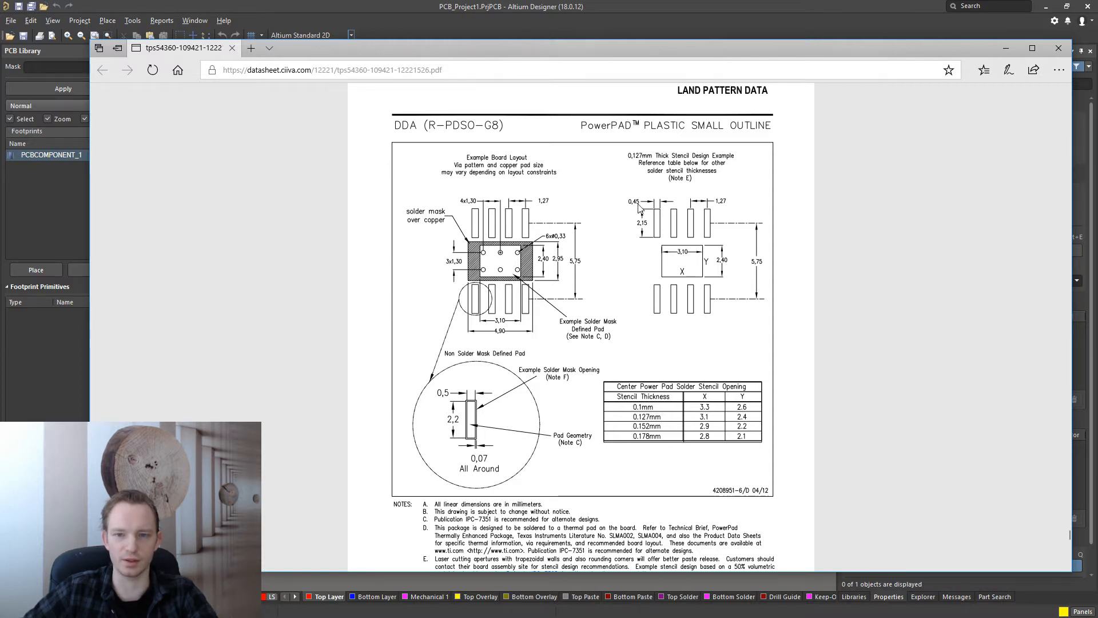
pyautogui.hotkey('alt', 'Tab')
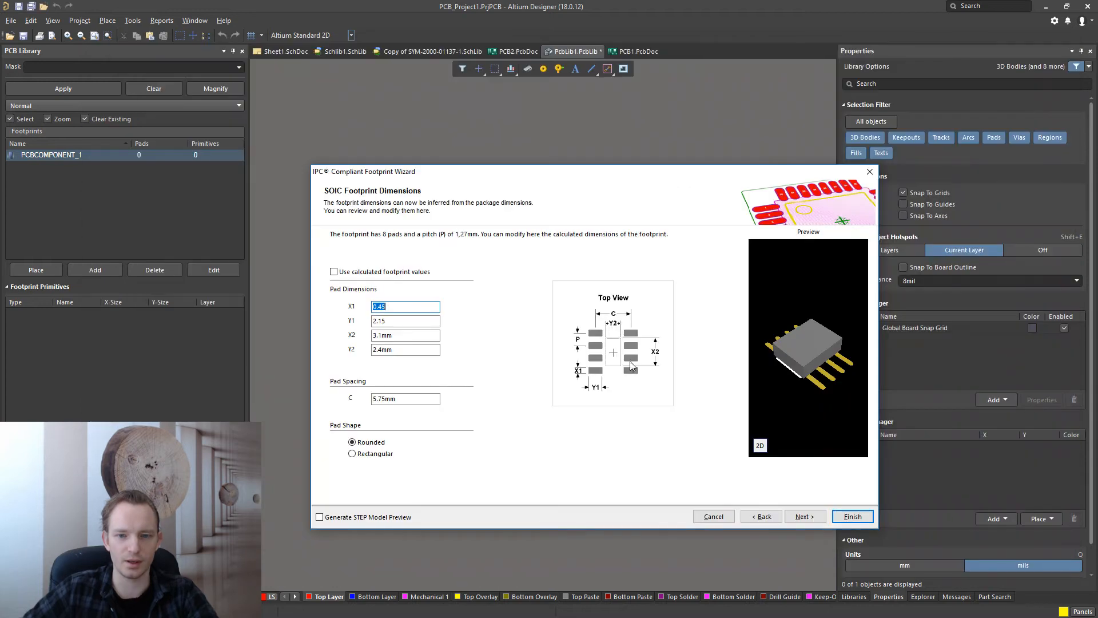
# Step: Keep the pad shape rounded and accept the calculated silkscreen dimensions with a 0.2 mm line width
pyautogui.moveTo(823, 372); pyautogui.dragTo(754, 343)
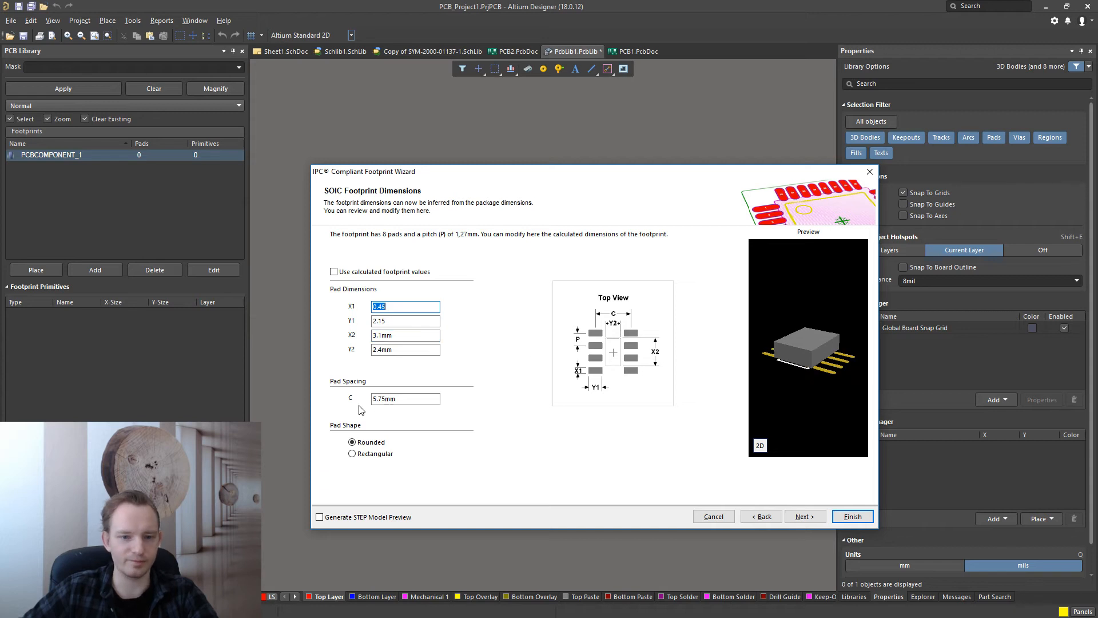
pyautogui.click(352, 454)
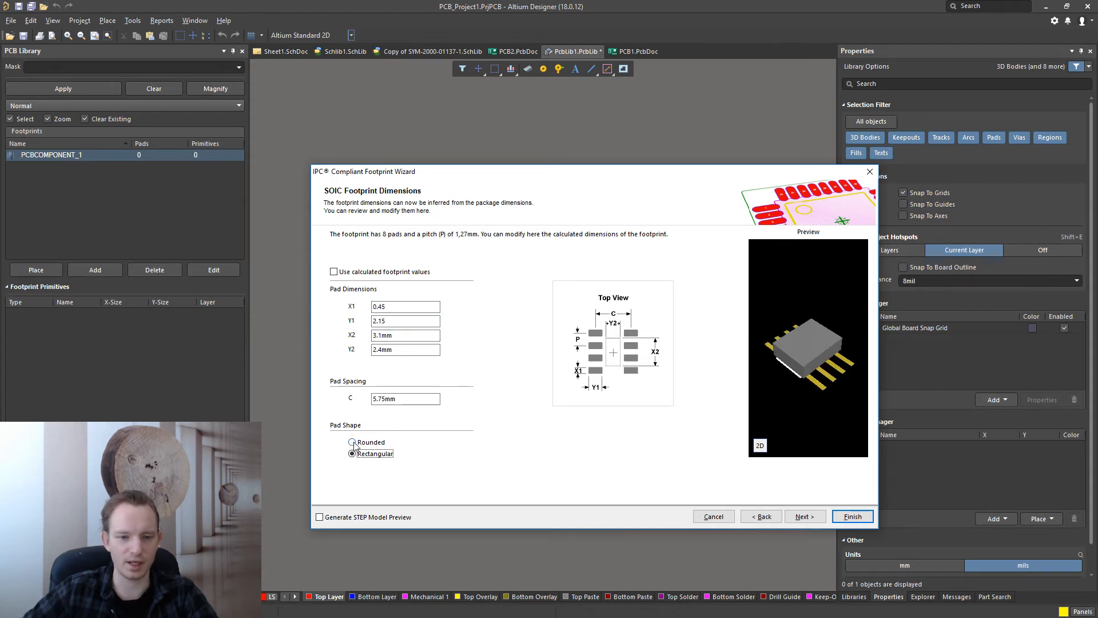
pyautogui.click(352, 442)
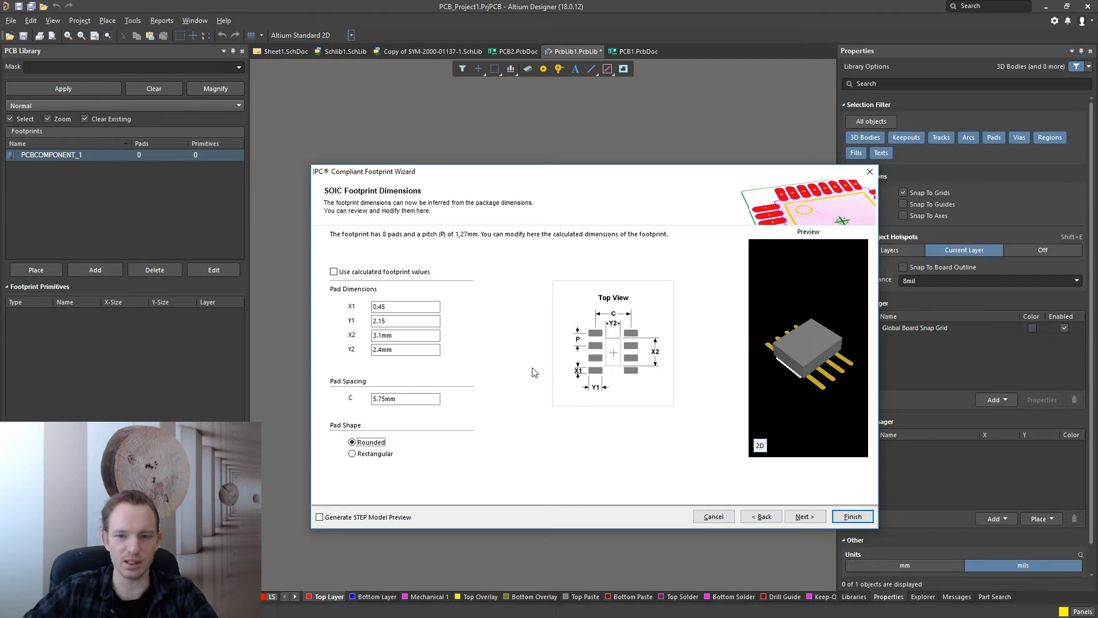
pyautogui.click(804, 516)
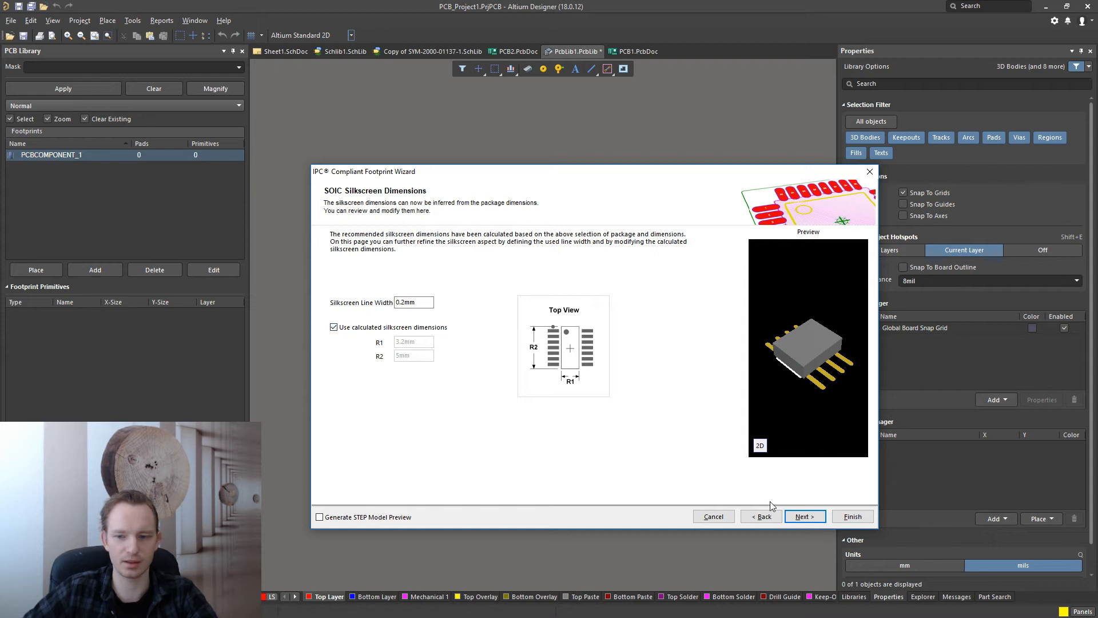
pyautogui.click(804, 516)
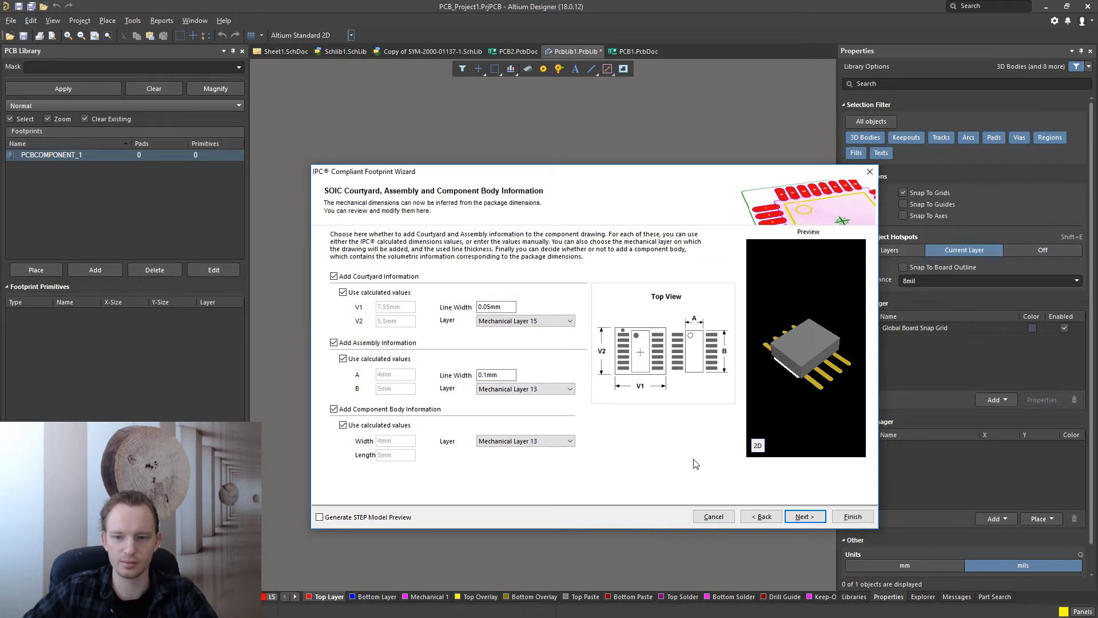
# Step: Accept the calculated courtyard, assembly and component body settings with the suggested name and description, and generate the SOIC footprint
pyautogui.moveTo(767, 400); pyautogui.dragTo(721, 341)
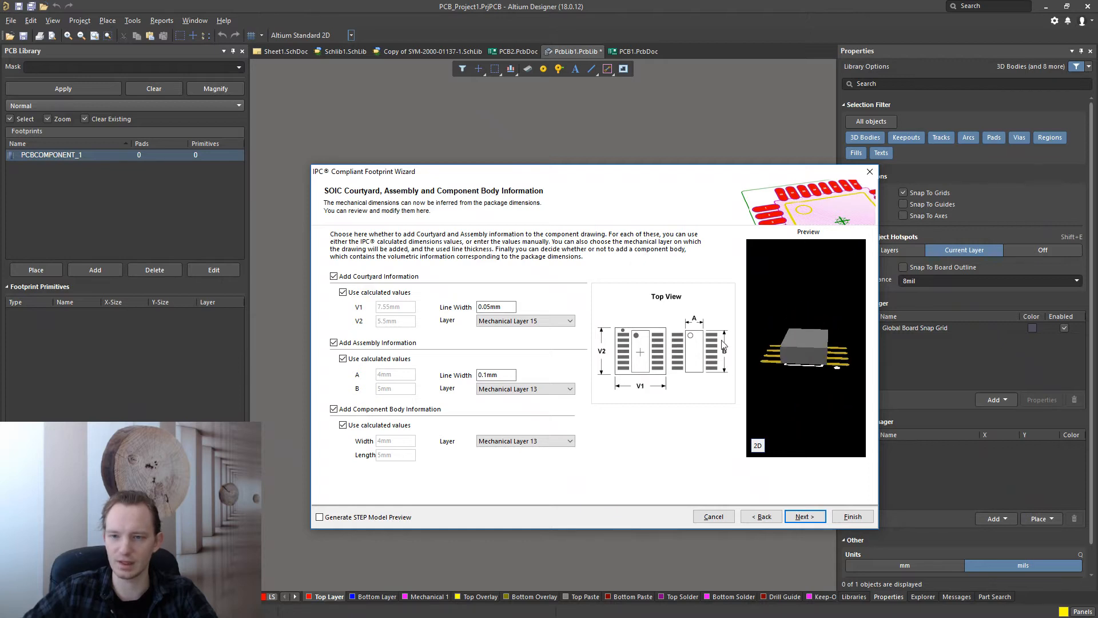
pyautogui.moveTo(791, 341); pyautogui.dragTo(747, 366)
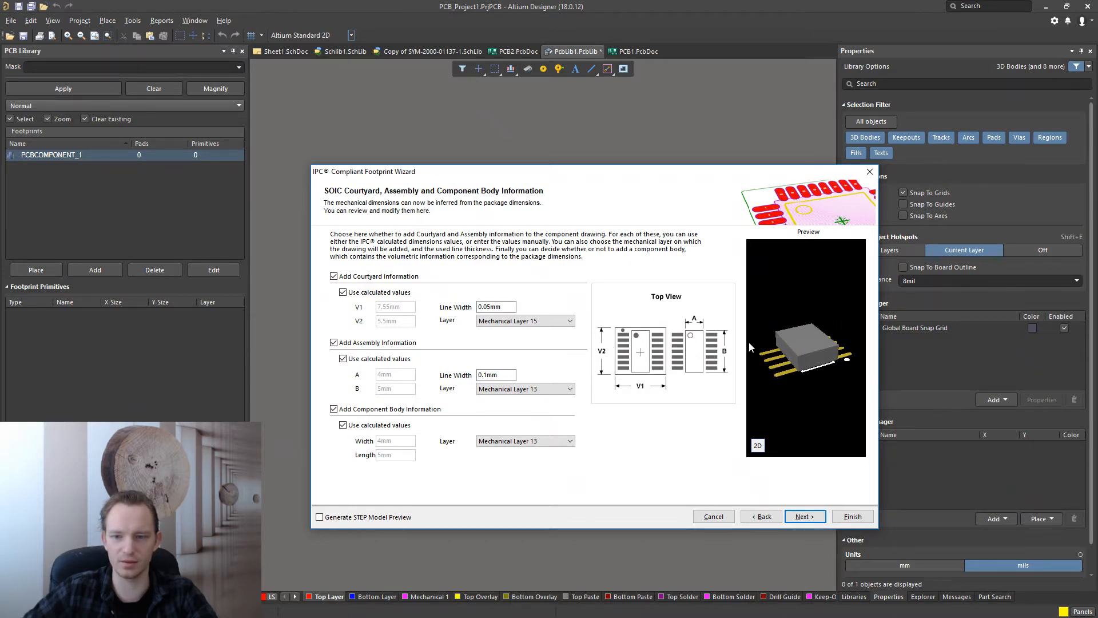
pyautogui.moveTo(749, 347); pyautogui.dragTo(815, 384)
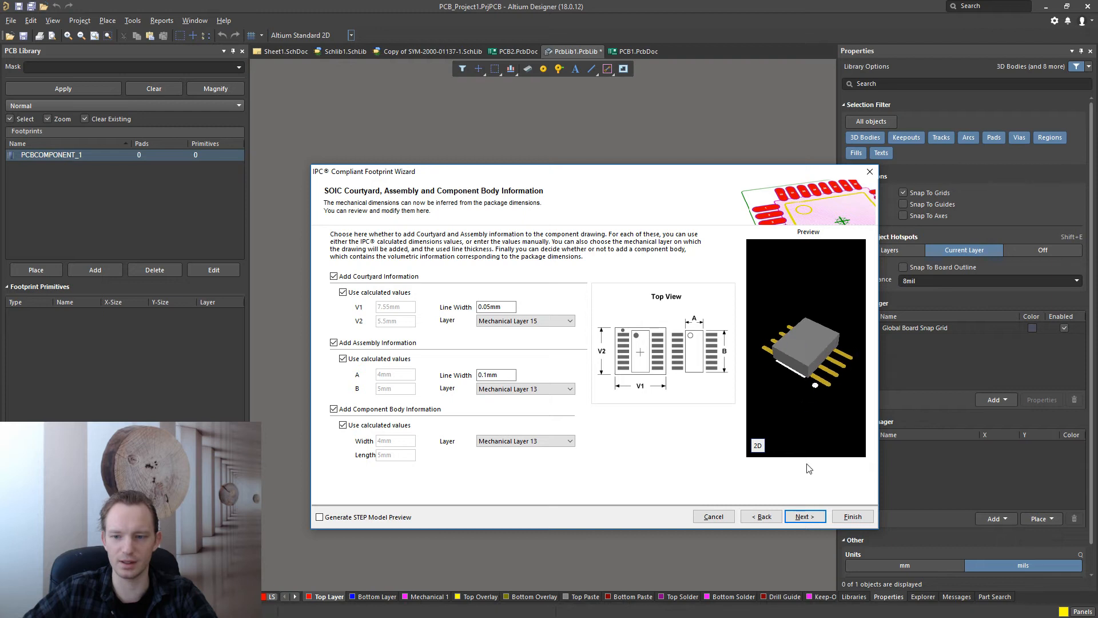
pyautogui.click(804, 517)
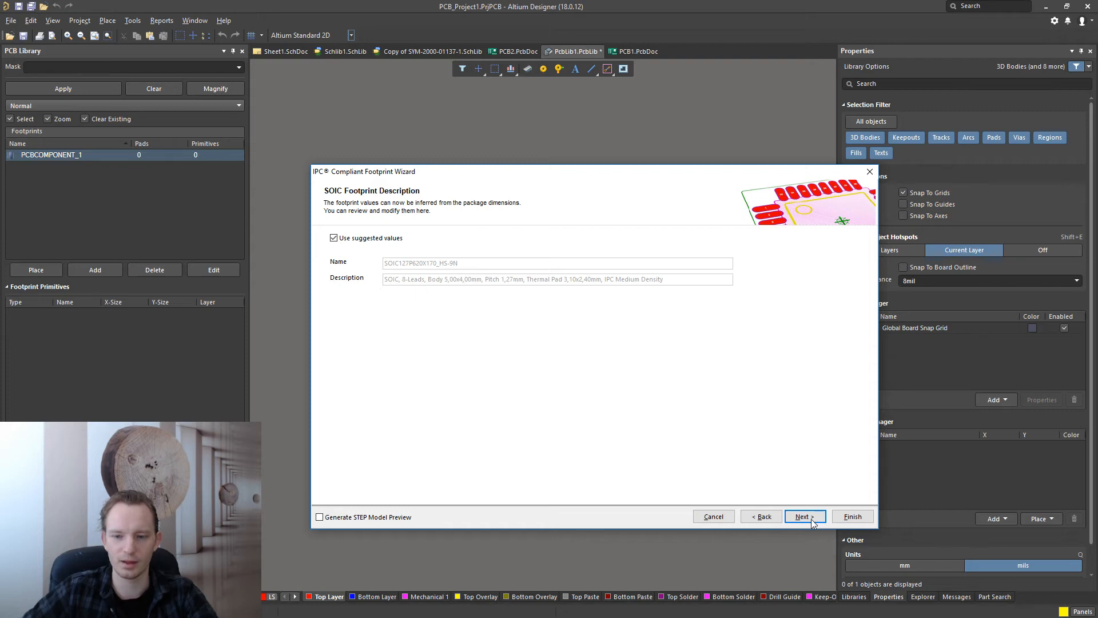
pyautogui.click(852, 516)
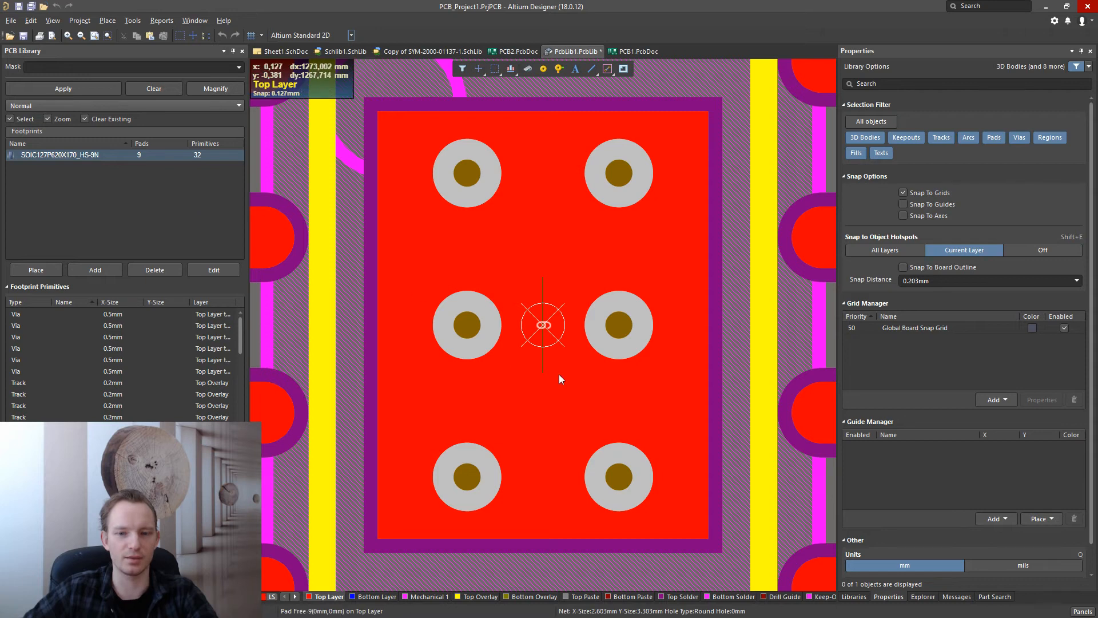
pyautogui.keyDown('ctrl'); pyautogui.scroll(-4, 527, 362); pyautogui.keyUp('ctrl')
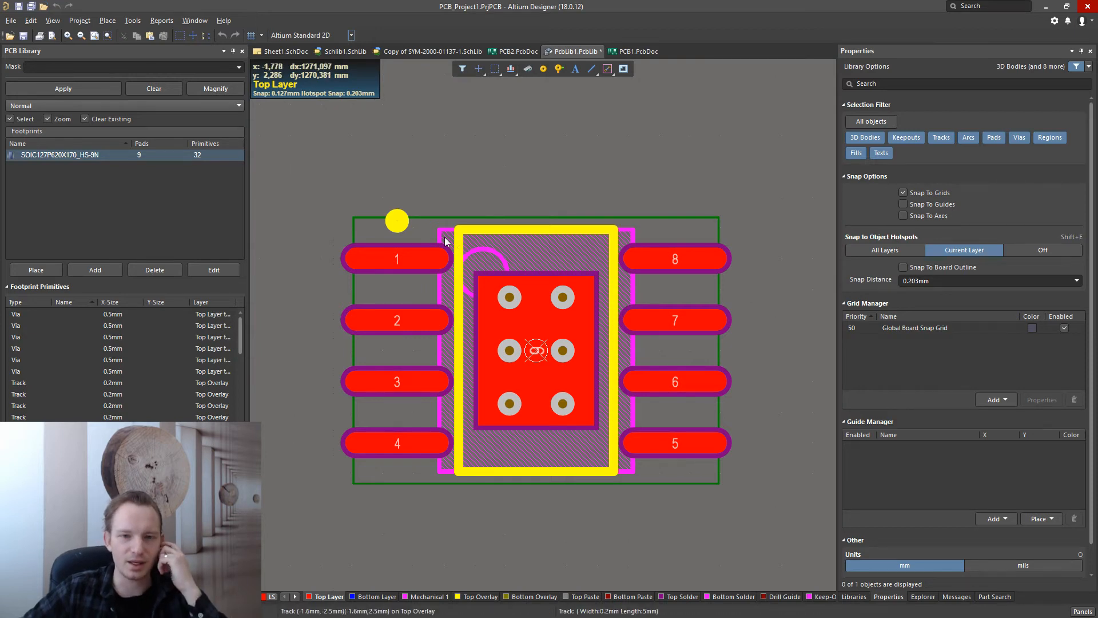
# Step: Try to reshape the courtyard outline's top line on Mechanical 15 from its midpoint
pyautogui.click(425, 218)
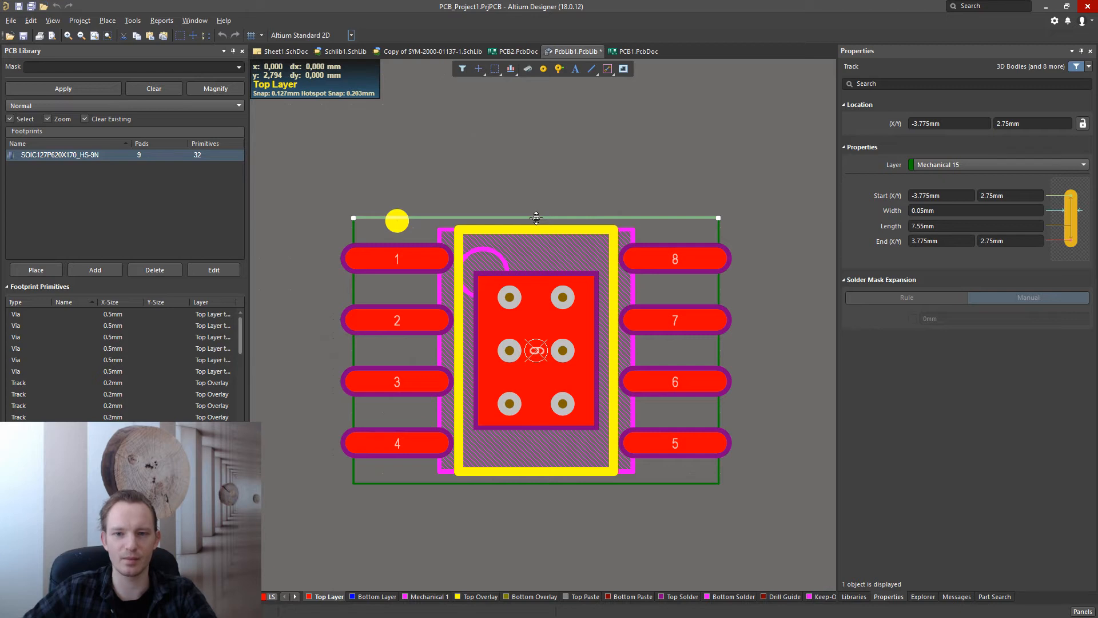
pyautogui.moveTo(536, 218)
pyautogui.mouseDown()
pyautogui.moveTo(541, 191)
pyautogui.moveTo(543, 217)
pyautogui.mouseUp()
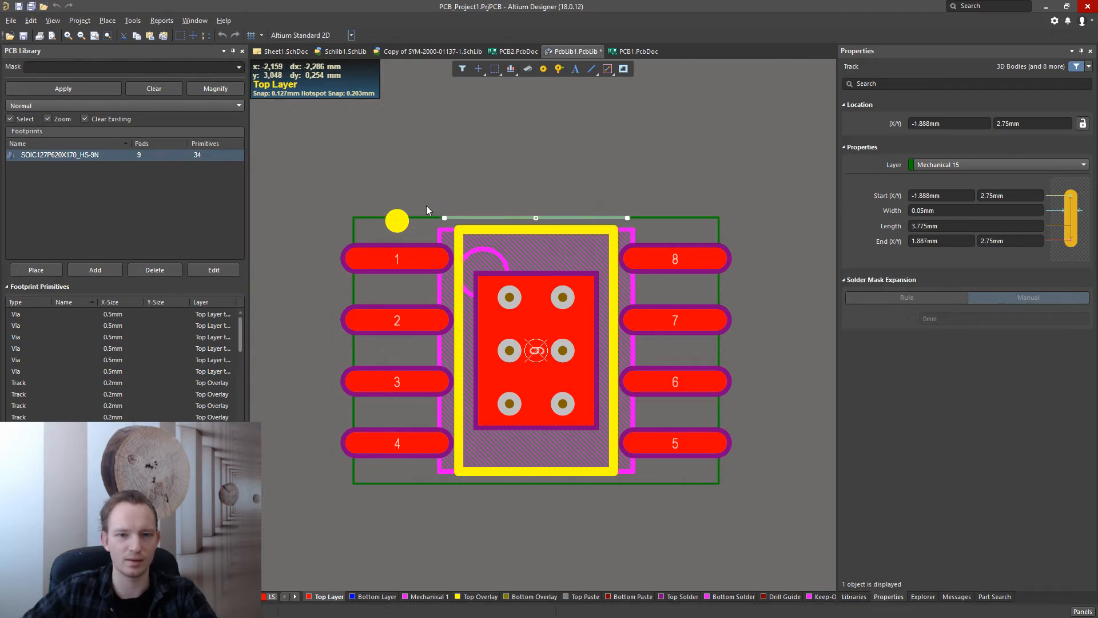
pyautogui.click(372, 218)
pyautogui.hotkey('ctrl', 'z')
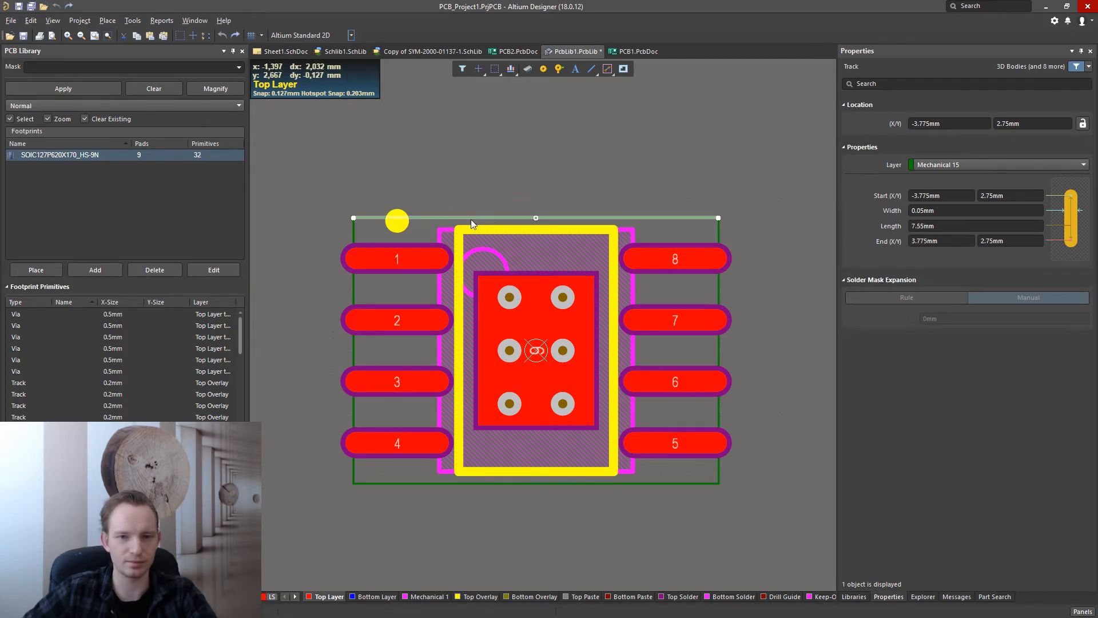
pyautogui.click(448, 220)
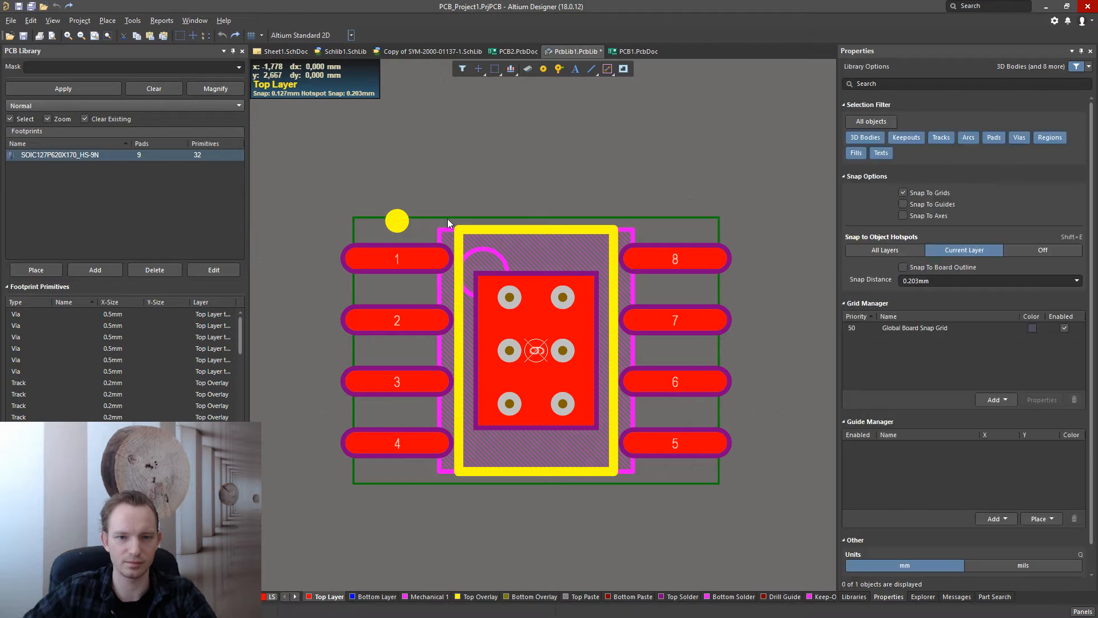
# Step: Move the courtyard outline's top line on Mechanical 15 up to Y 3.302 mm, above the pin 1 marker
pyautogui.click(365, 218)
pyautogui.moveTo(355, 218); pyautogui.dragTo(345, 191)
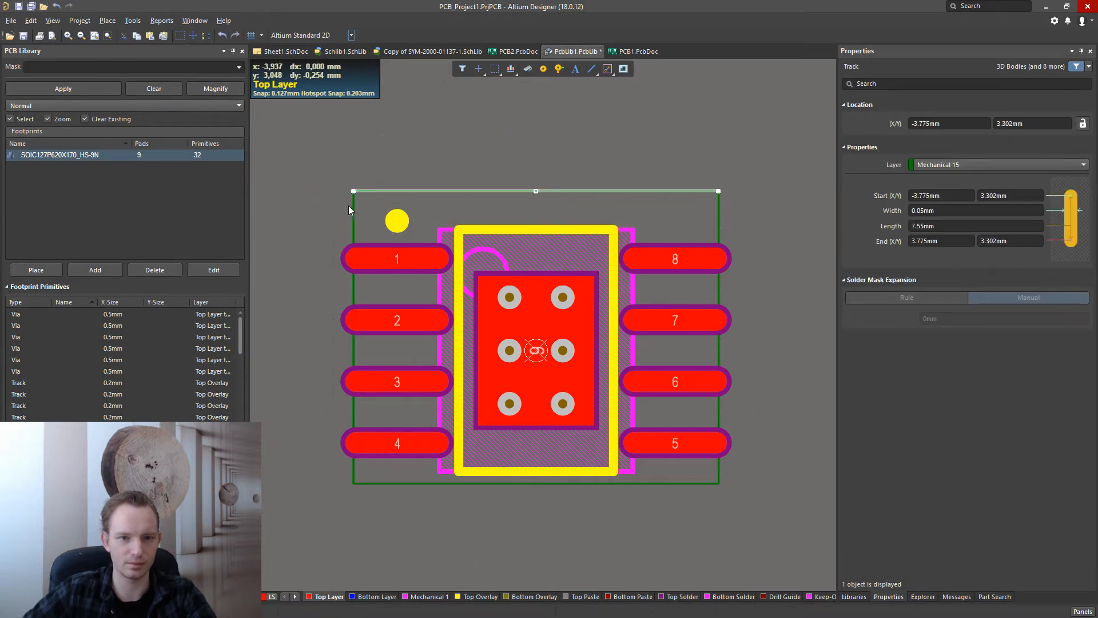
pyautogui.click(352, 200)
pyautogui.click(340, 191)
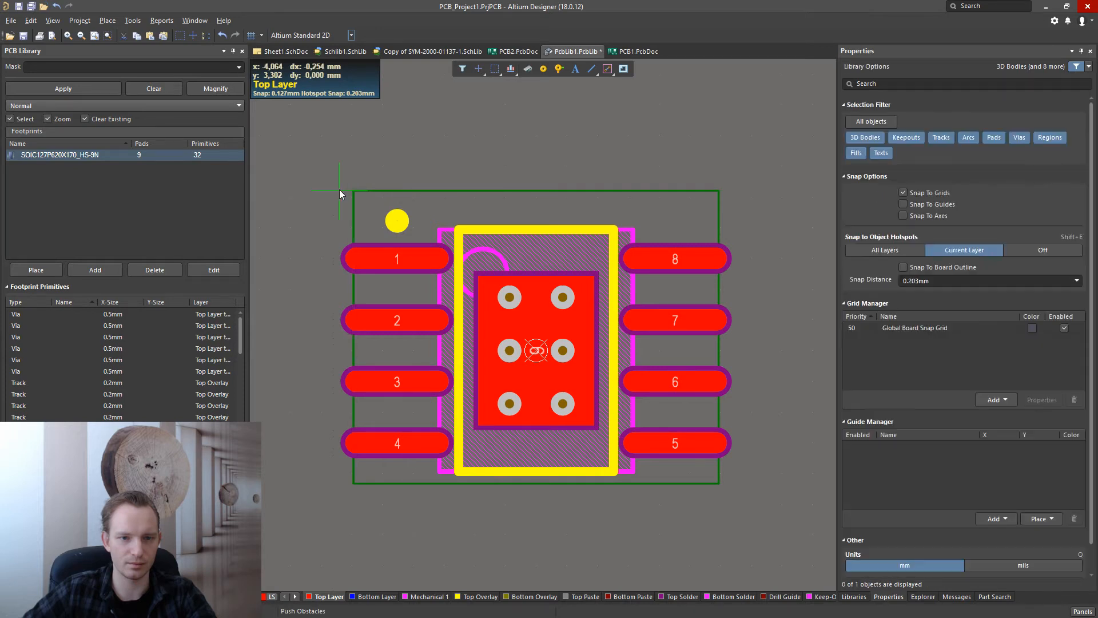
# Step: Move the green Mechanical 15 outline's left edge outward to X -4.445 mm and its right edge to X 4.318 mm
pyautogui.click(354, 197)
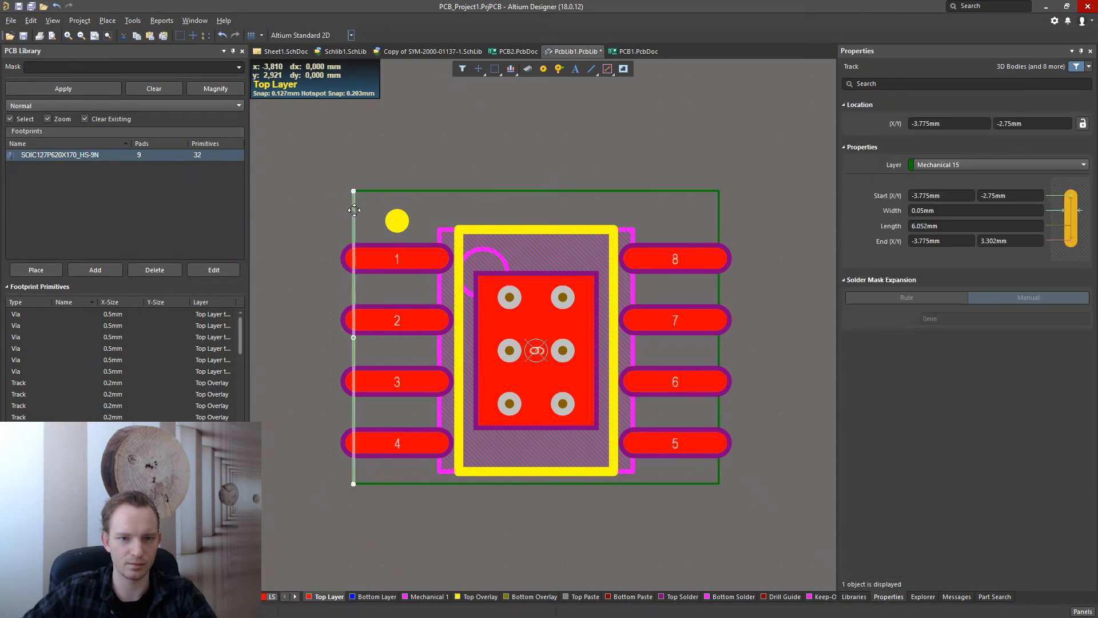
pyautogui.moveTo(354, 209); pyautogui.dragTo(324, 203)
pyautogui.click(722, 214)
pyautogui.click(718, 213)
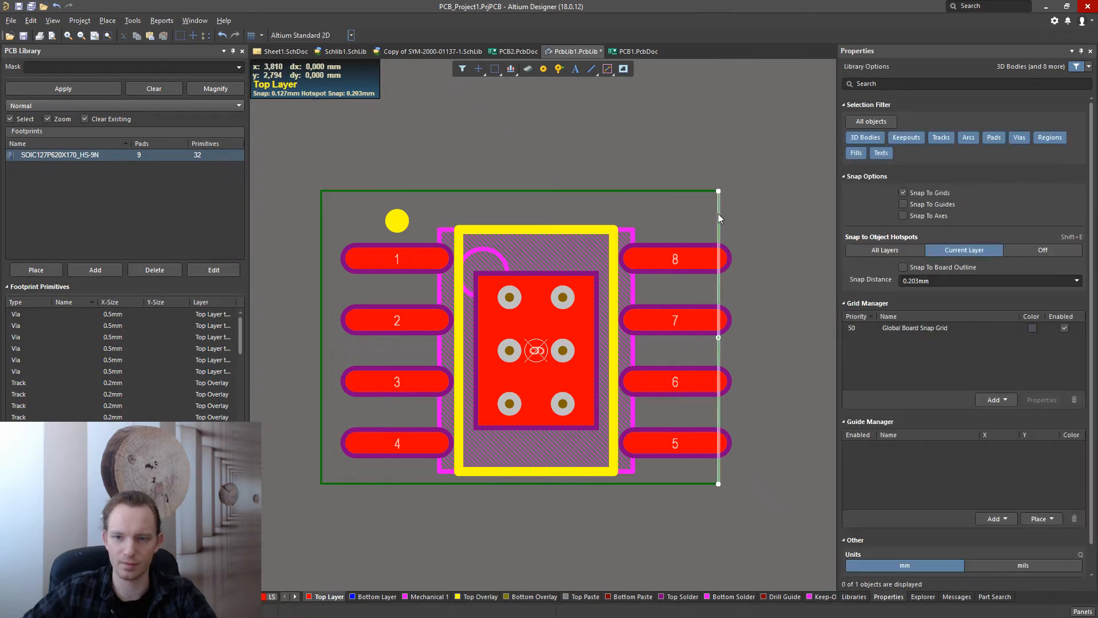
pyautogui.moveTo(718, 214); pyautogui.dragTo(747, 228)
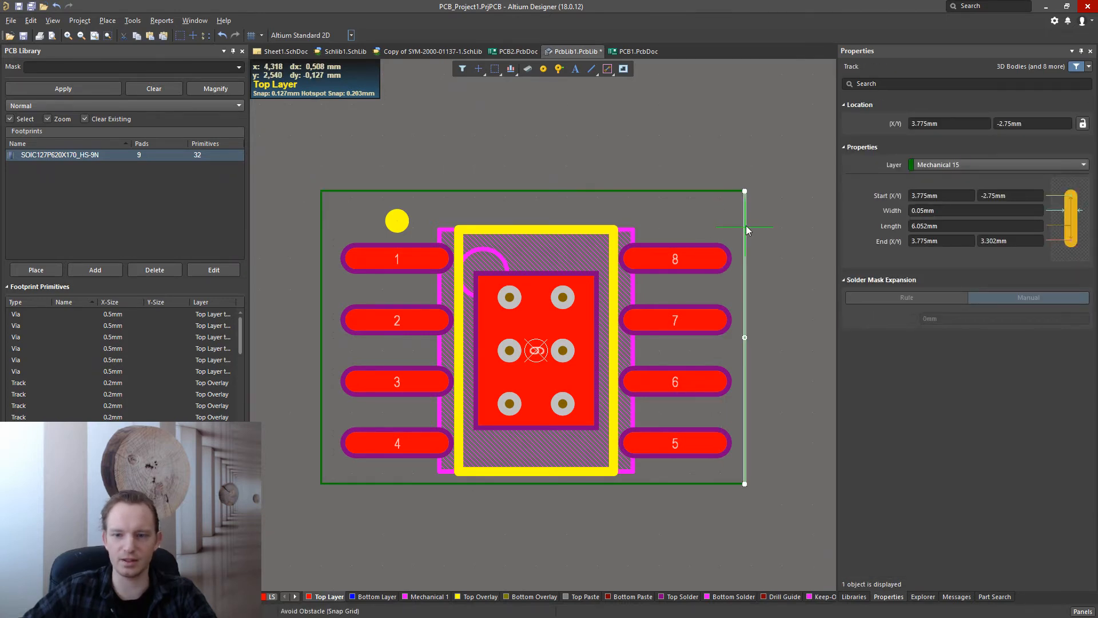
# Step: Move the Mechanical 15 outline's bottom edge down to Y -3.048 mm and its right edge outward to X 4.445 mm
pyautogui.click(551, 483)
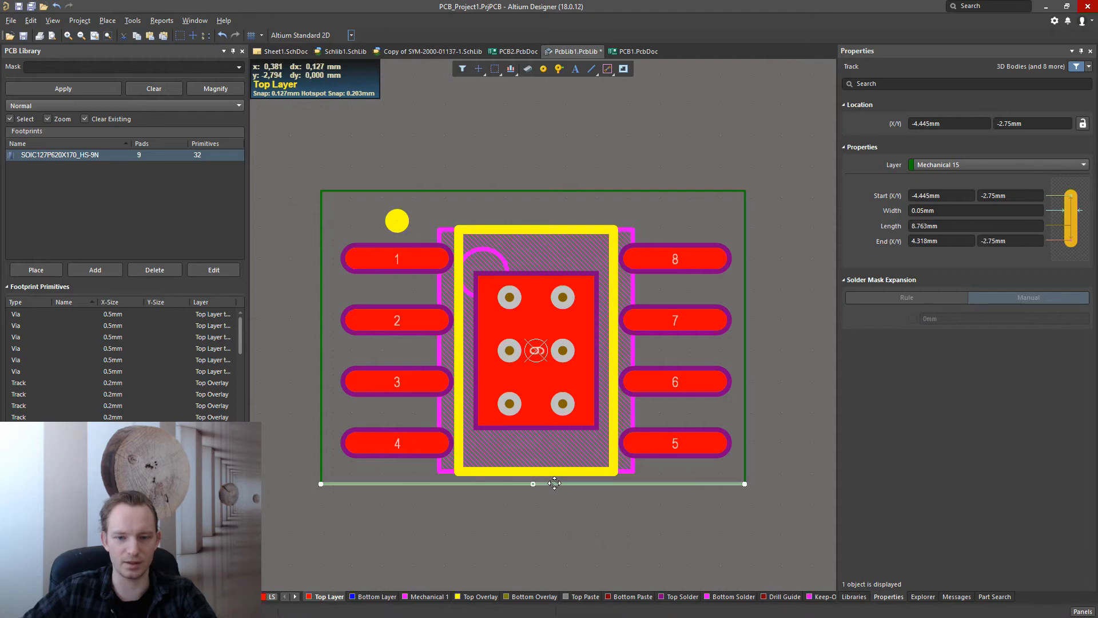
pyautogui.moveTo(554, 483); pyautogui.dragTo(551, 500)
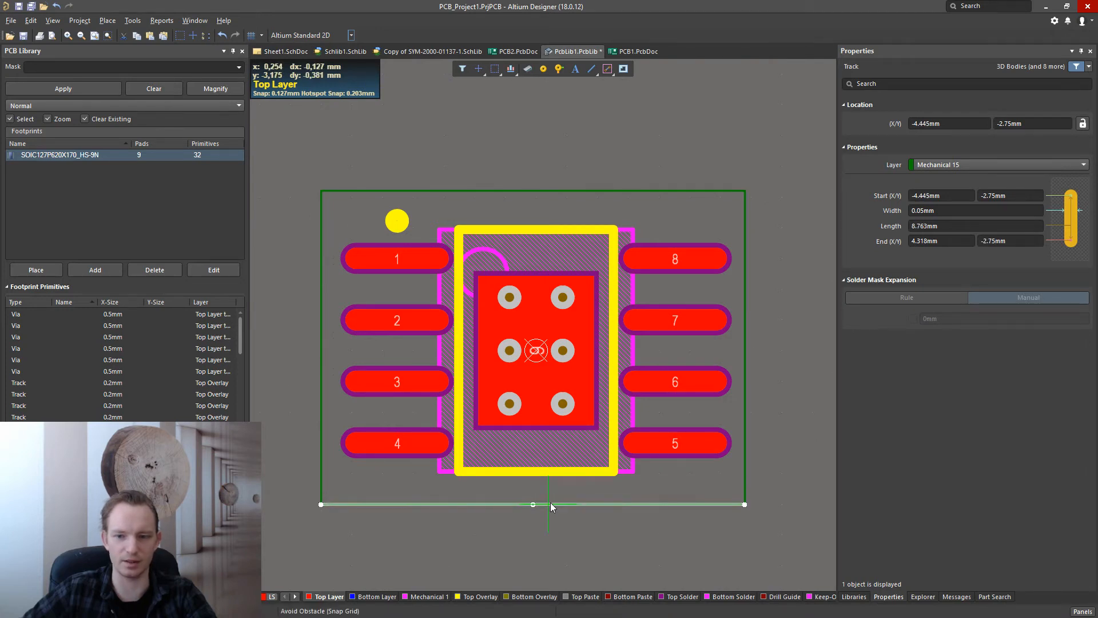
pyautogui.click(745, 236)
pyautogui.moveTo(746, 236); pyautogui.dragTo(751, 231)
# Step: Deselect the outline track and save the PcbLib1.PcbLib footprint library
pyautogui.keyDown('ctrl'); pyautogui.scroll(-4, 555, 277); pyautogui.keyUp('ctrl')
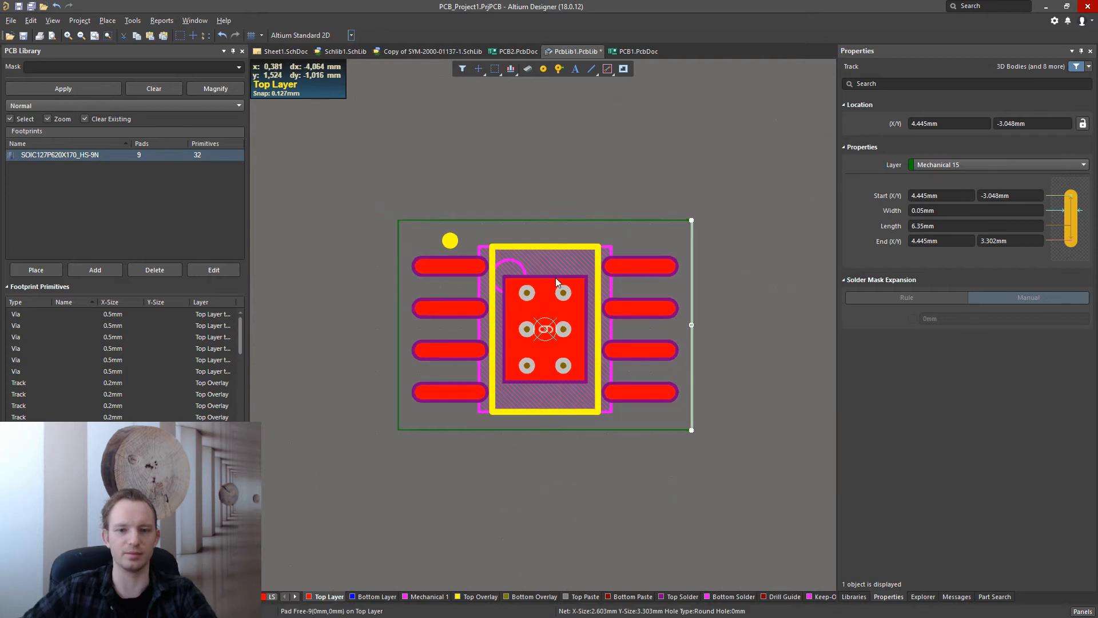
pyautogui.scroll(1, 541, 312)
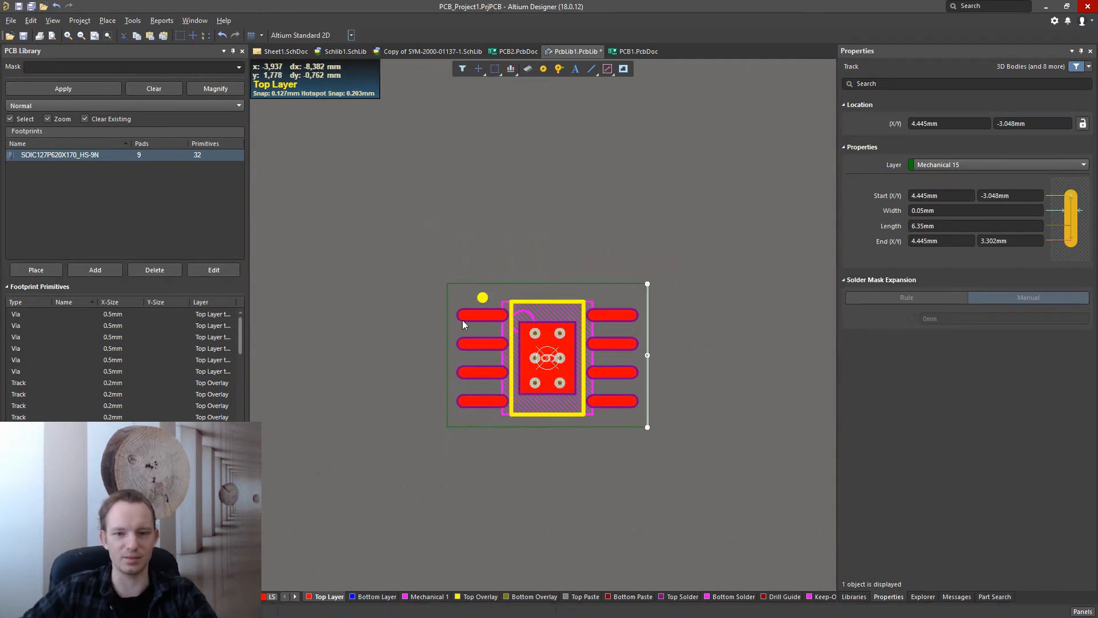
pyautogui.click(467, 246)
pyautogui.hotkey('ctrl', 's')
pyautogui.moveTo(547, 295); pyautogui.dragTo(482, 253, button='right')
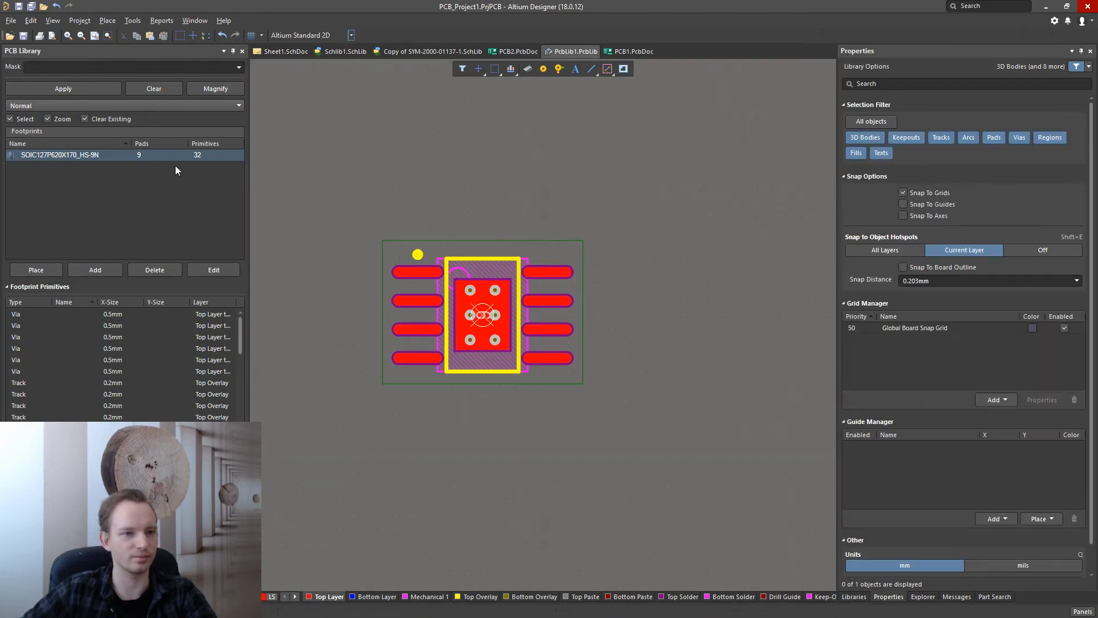
# Step: Open Schlib1.SchLib from the project and display the properties of the TPS54360DDAR component
pyautogui.click(17, 597)
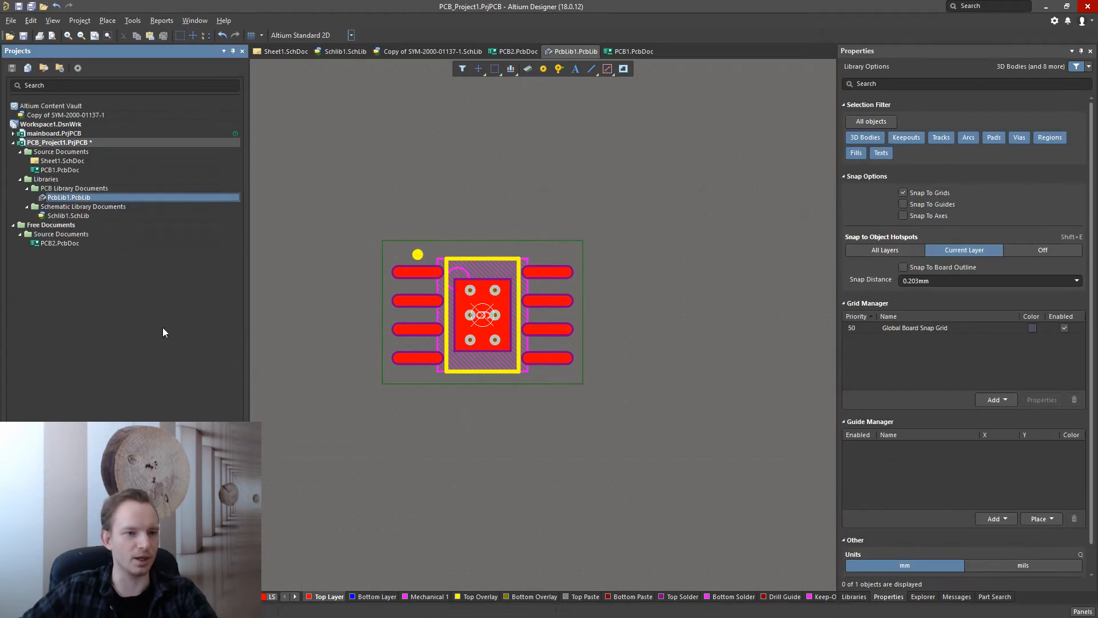
pyautogui.click(64, 163)
pyautogui.doubleClick(64, 162)
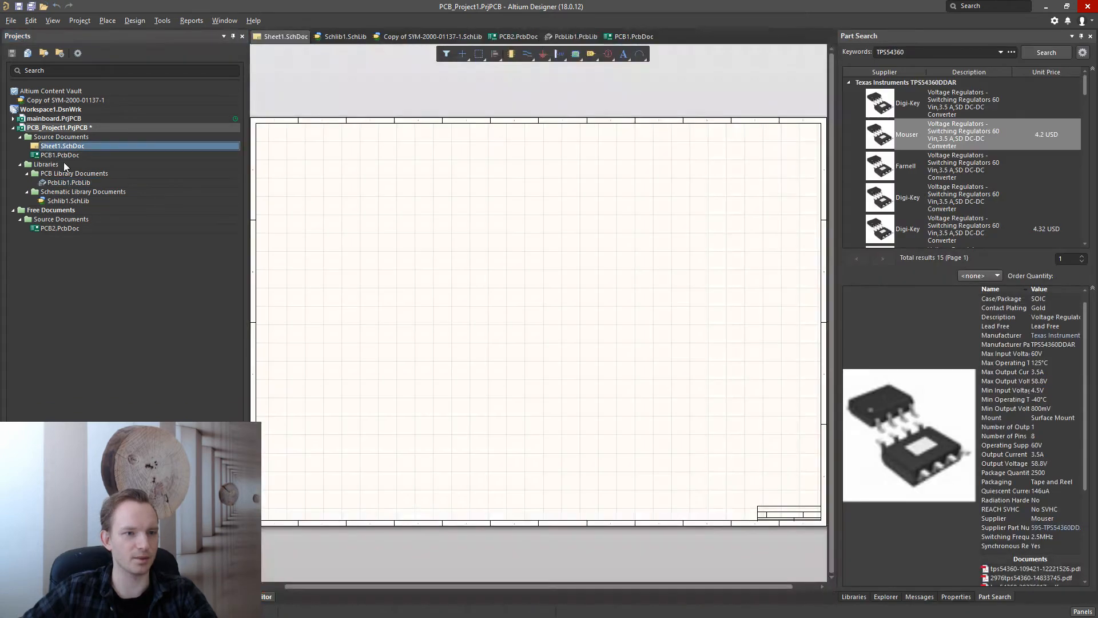
pyautogui.doubleClick(68, 201)
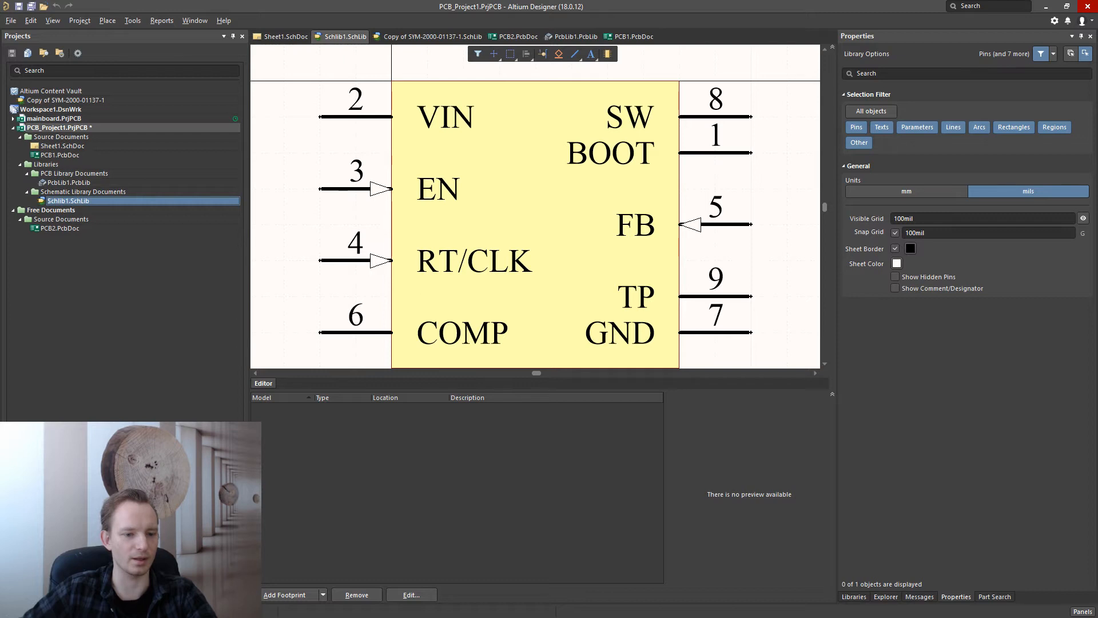
pyautogui.click(86, 597)
pyautogui.doubleClick(59, 80)
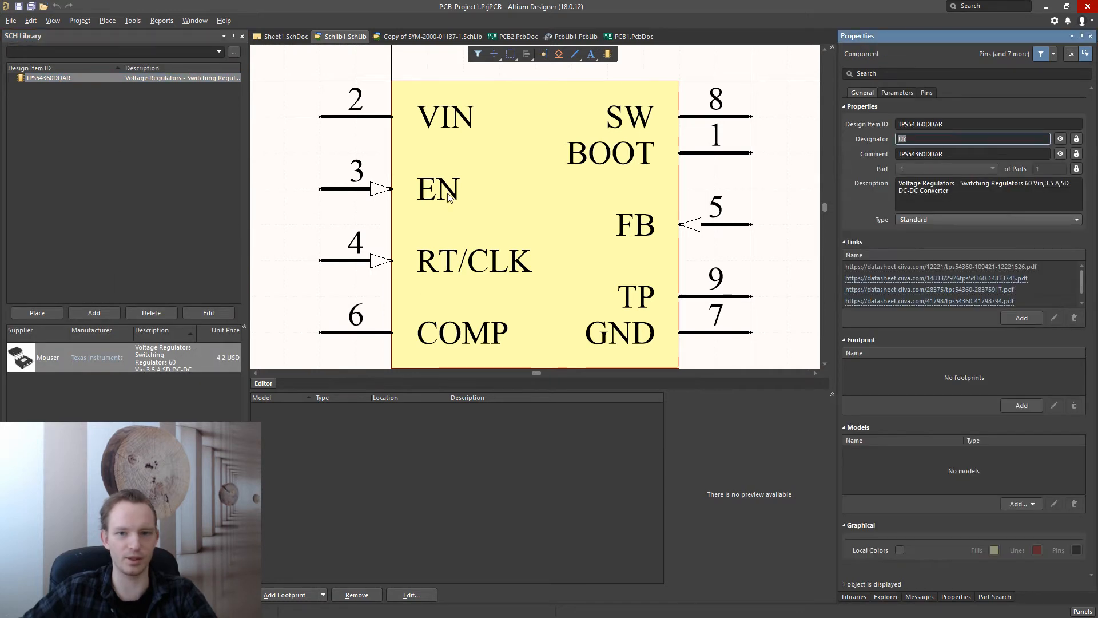
# Step: Add the SOIC127P620X170_HS-9N footprint from PcbLib1.PcbLib to the TPS54360DDAR component
pyautogui.click(283, 595)
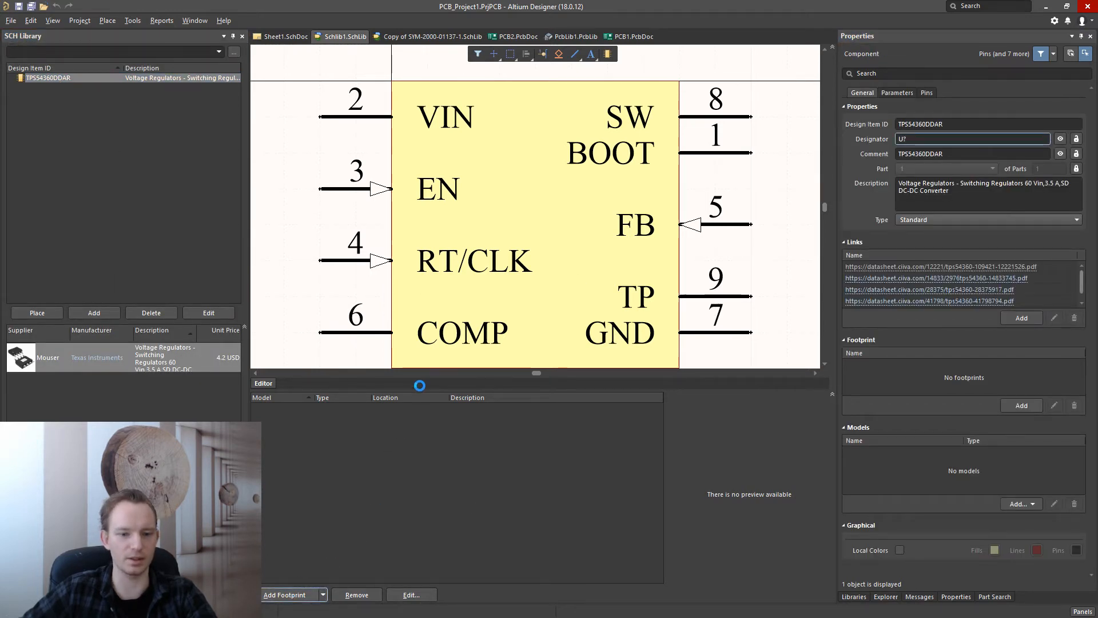
pyautogui.click(564, 172)
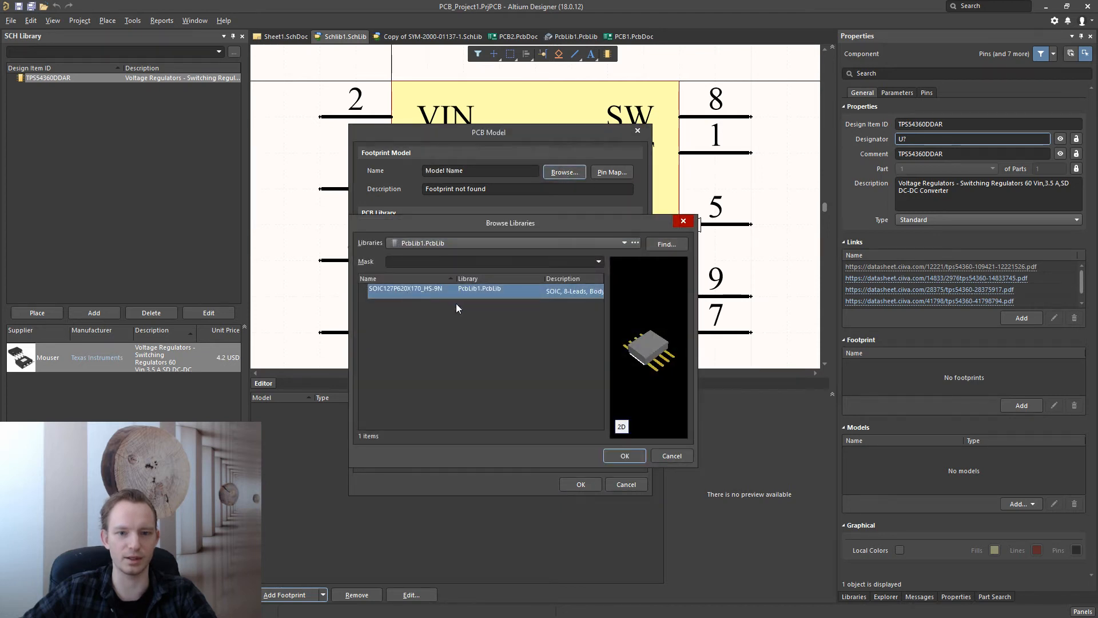
pyautogui.click(625, 456)
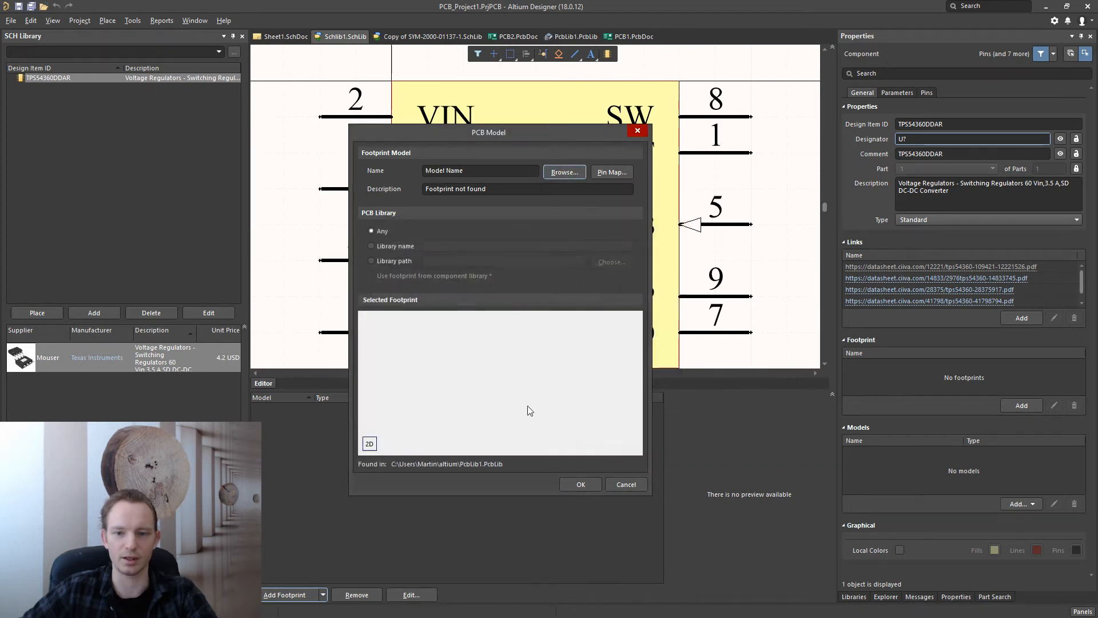
pyautogui.click(576, 480)
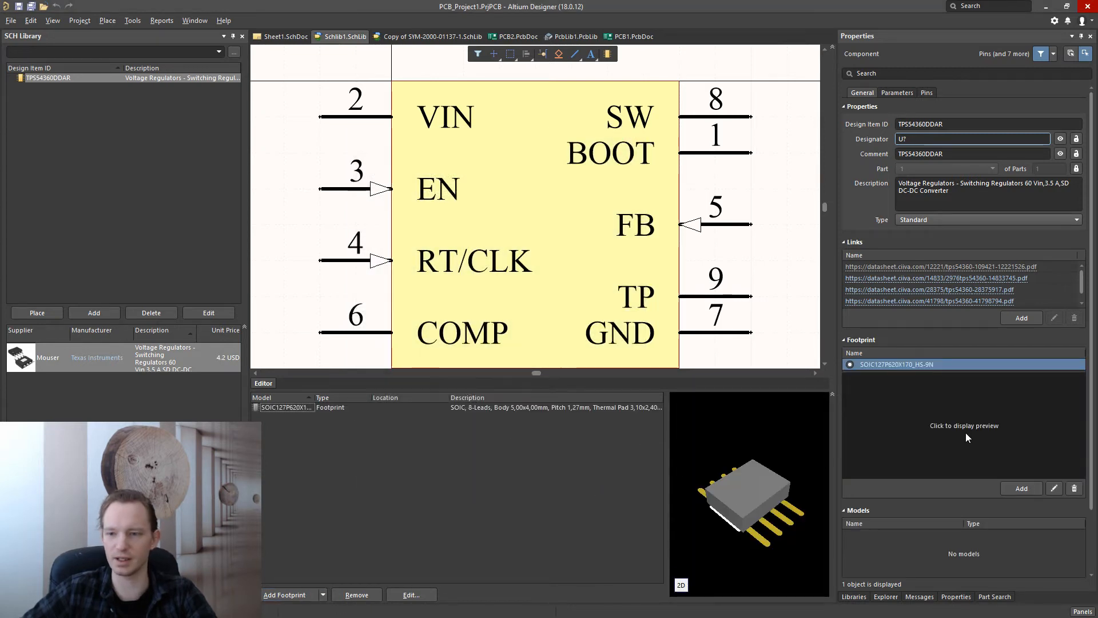
pyautogui.scroll(-2, 927, 498)
pyautogui.scroll(2, 925, 493)
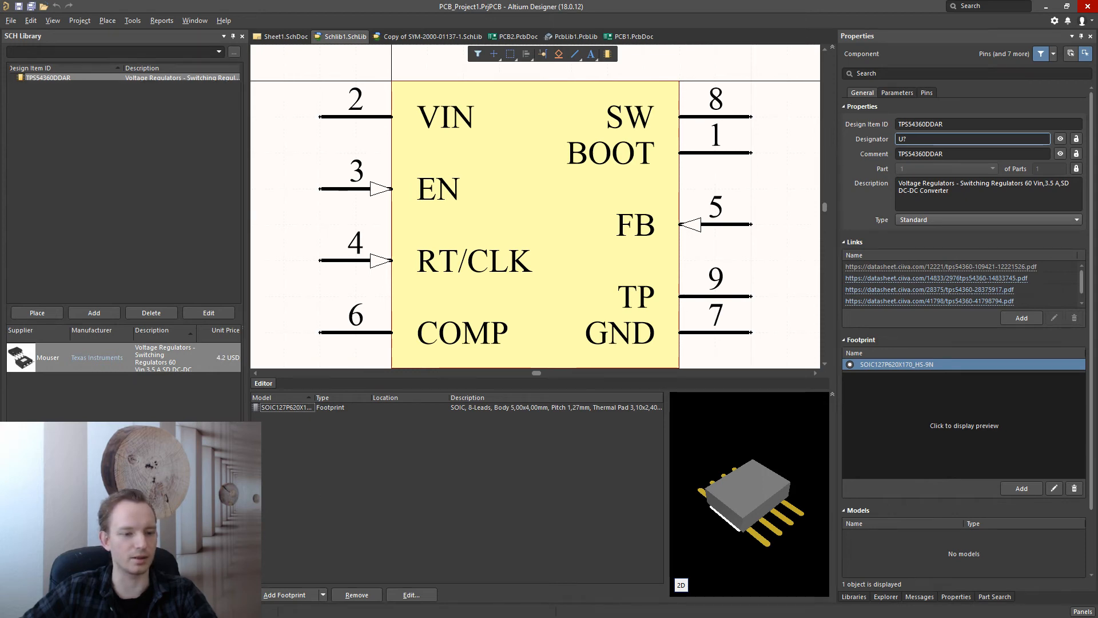
# Step: Open Sheet1.SchDoc and place the TPS54360DDAR component from Schlib1.SchLib near the middle of the sheet
pyautogui.click(18, 597)
pyautogui.doubleClick(62, 146)
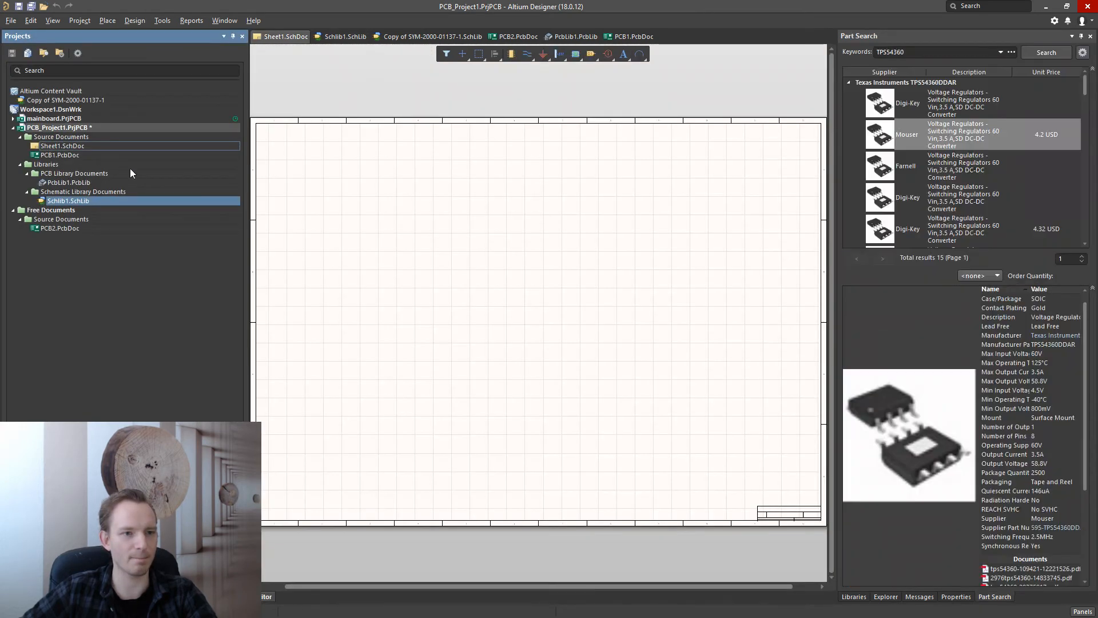
pyautogui.click(854, 596)
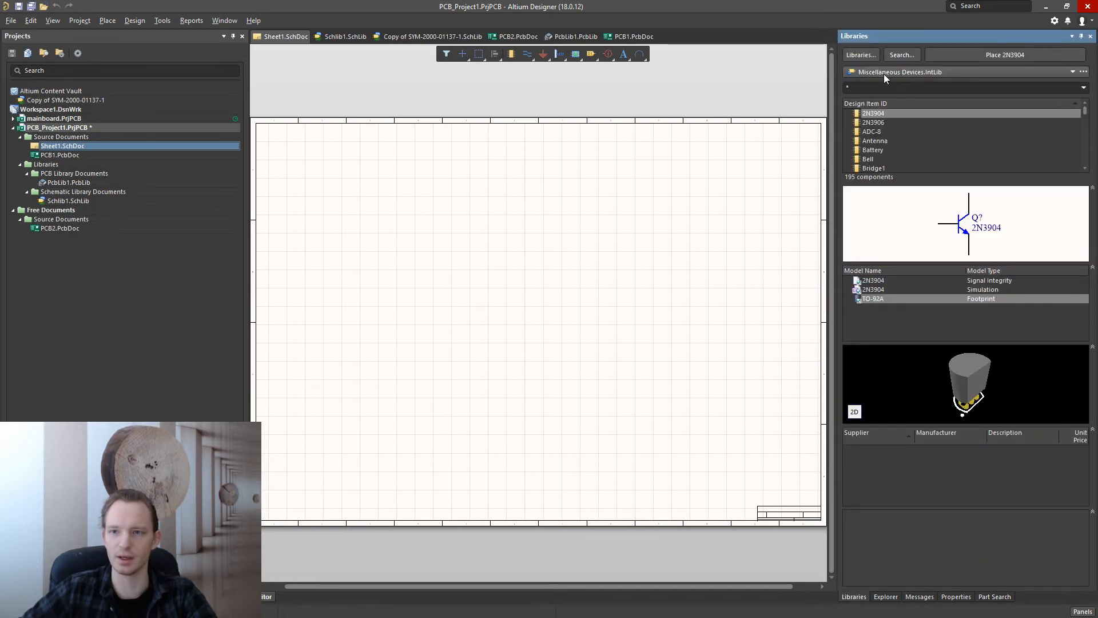
pyautogui.click(883, 72)
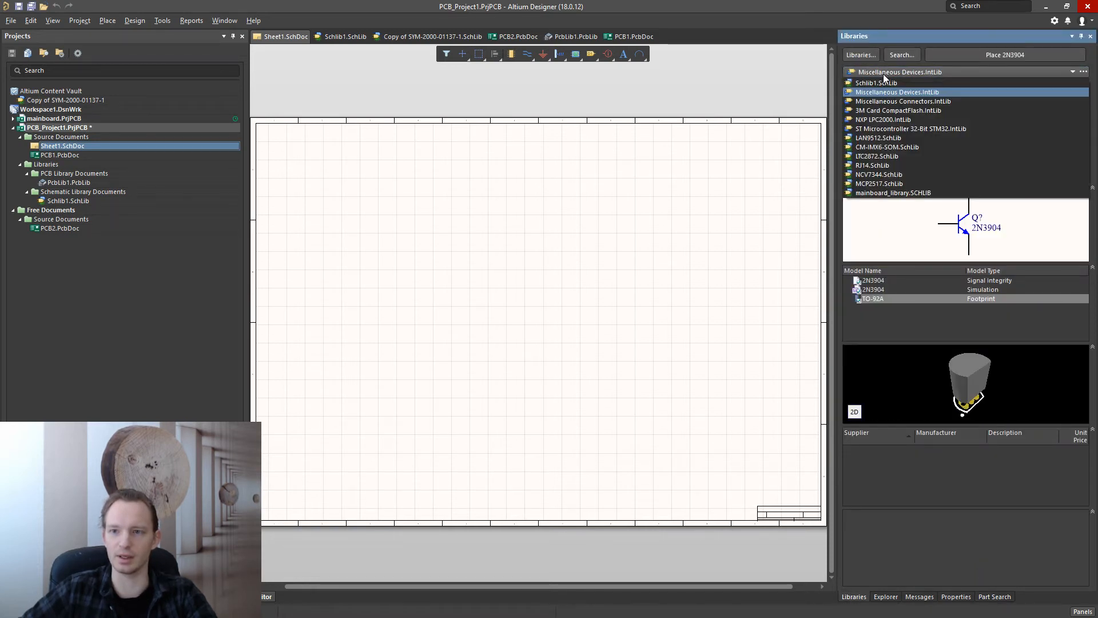
pyautogui.click(880, 83)
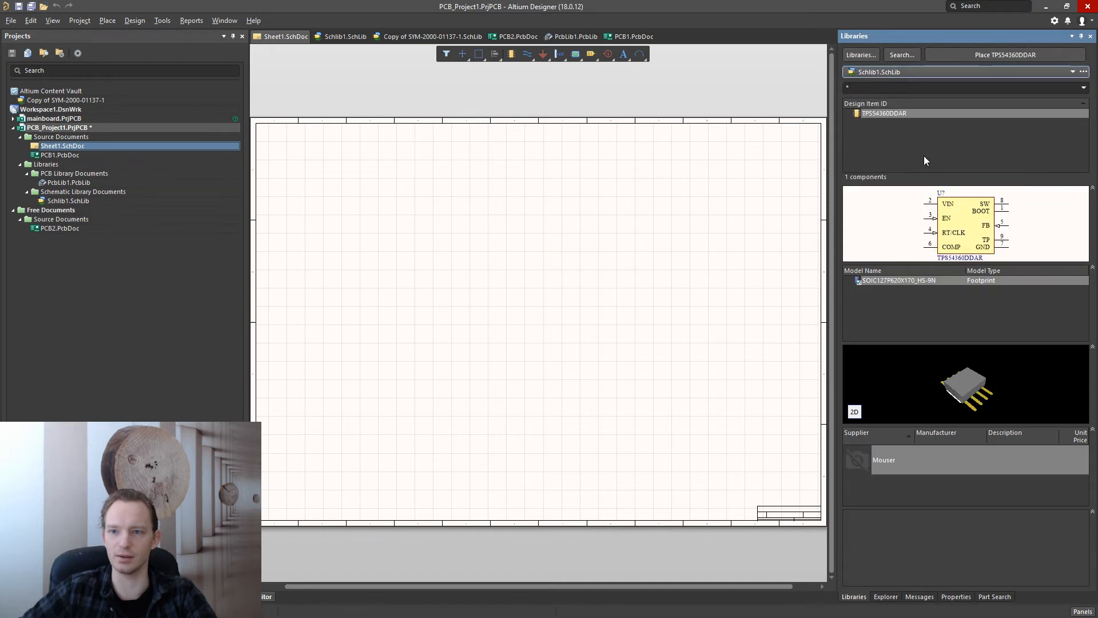
pyautogui.doubleClick(884, 113)
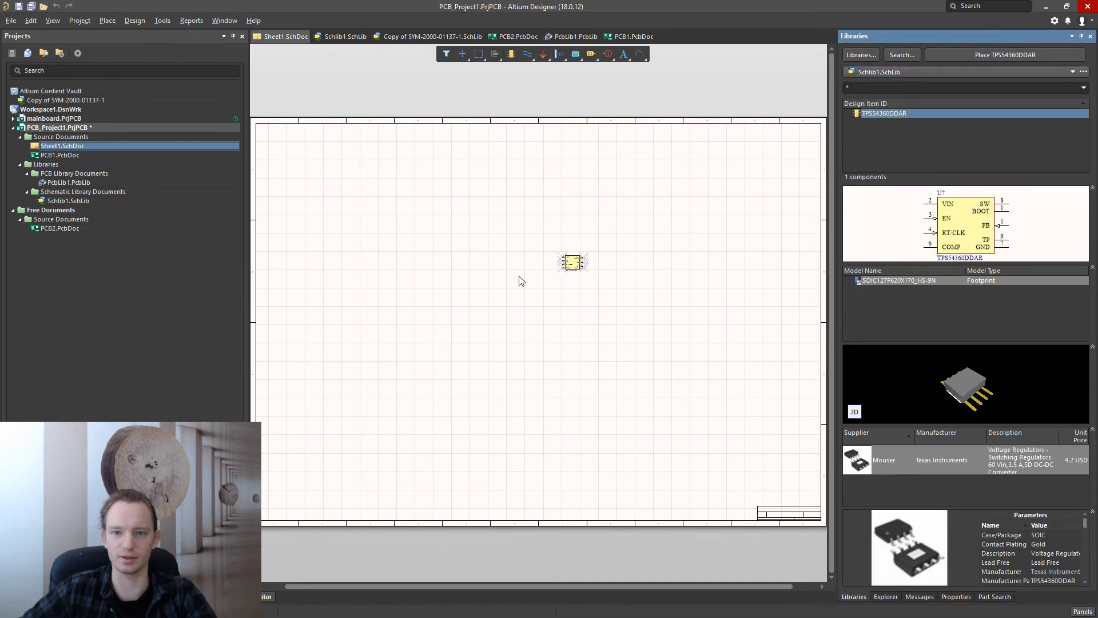
pyautogui.click(530, 296)
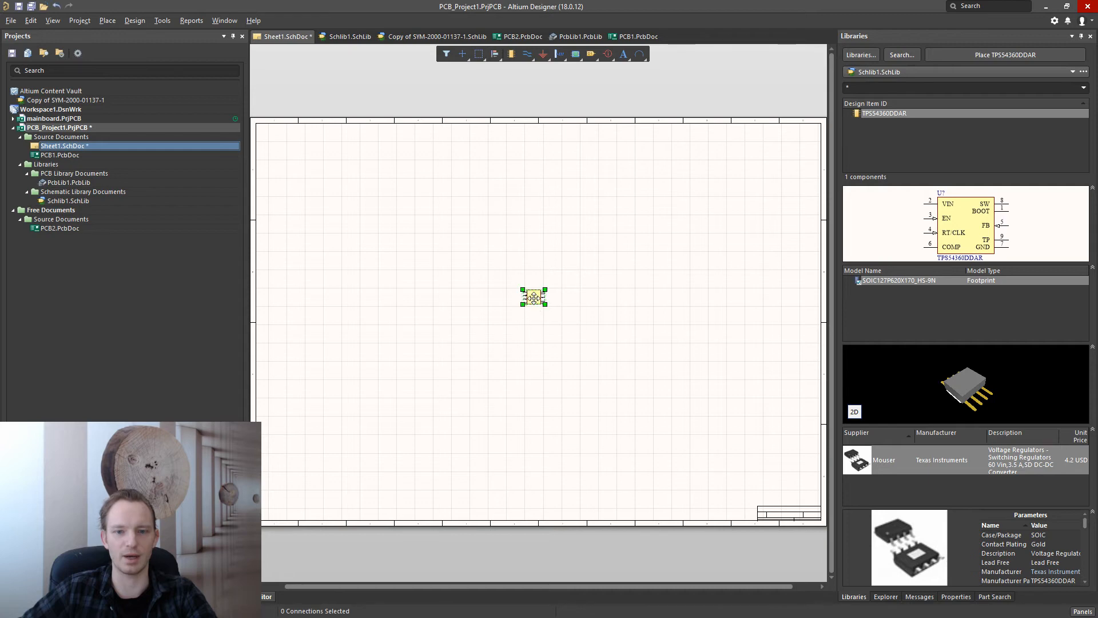
# Step: Shift the placed TPS54360DDAR symbol slightly up and to the left on the sheet, and save the schematic
pyautogui.keyDown('ctrl'); pyautogui.scroll(4, 535, 299); pyautogui.keyUp('ctrl')
pyautogui.keyDown('ctrl'); pyautogui.scroll(3, 537, 300); pyautogui.keyUp('ctrl')
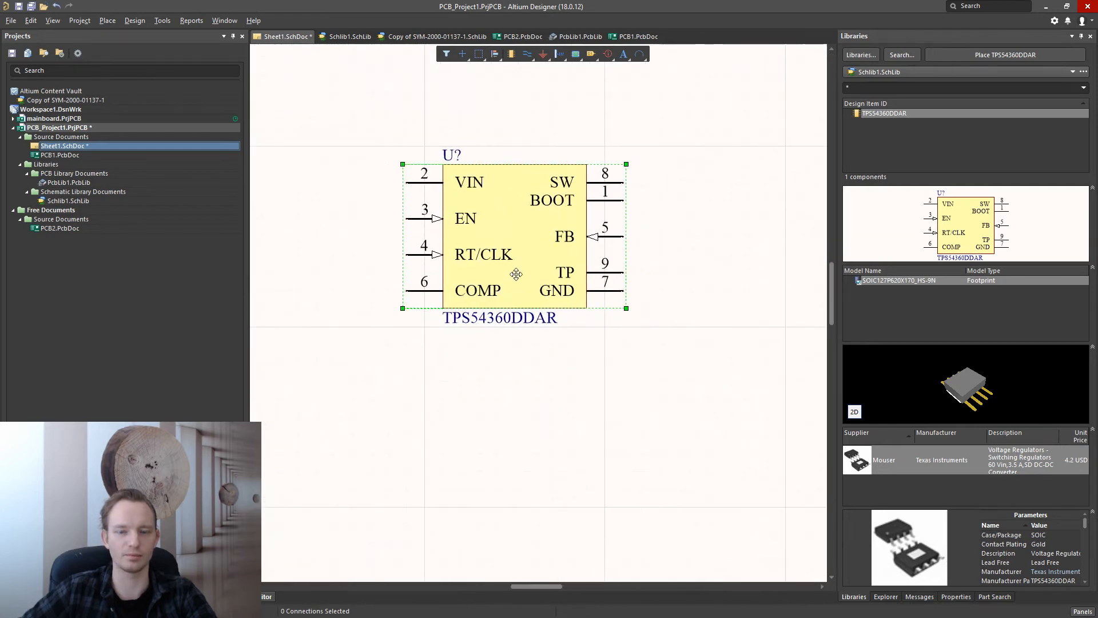
pyautogui.moveTo(500, 211)
pyautogui.mouseDown()
pyautogui.moveTo(411, 192)
pyautogui.moveTo(393, 201)
pyautogui.moveTo(434, 217)
pyautogui.mouseUp()
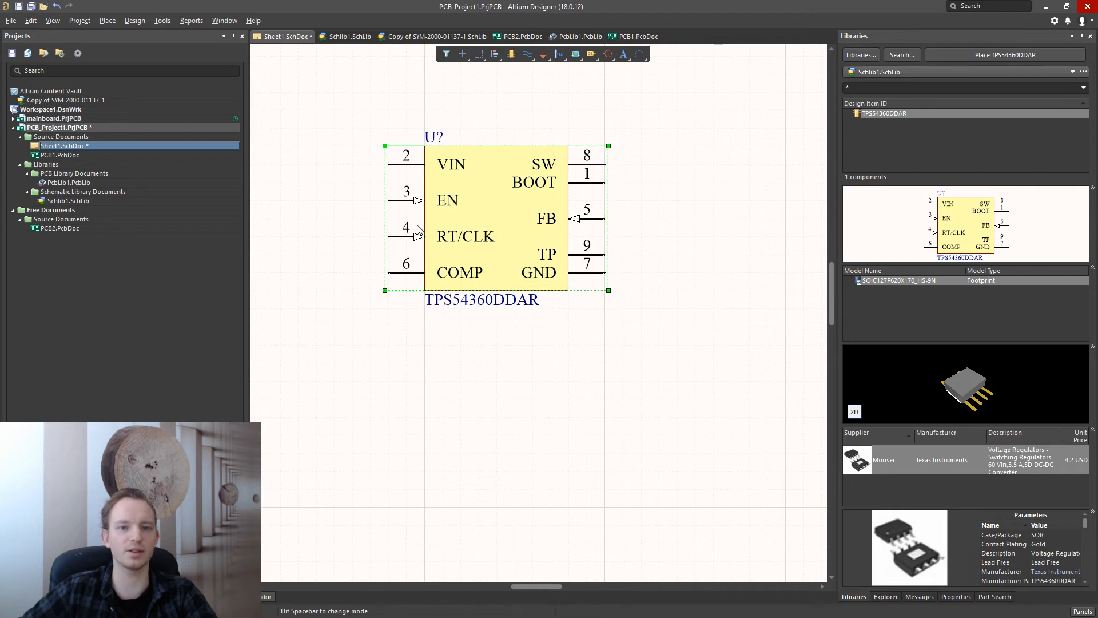
pyautogui.scroll(2, 510, 236)
pyautogui.keyDown('shift'); pyautogui.scroll(7, 573, 290); pyautogui.keyUp('shift')
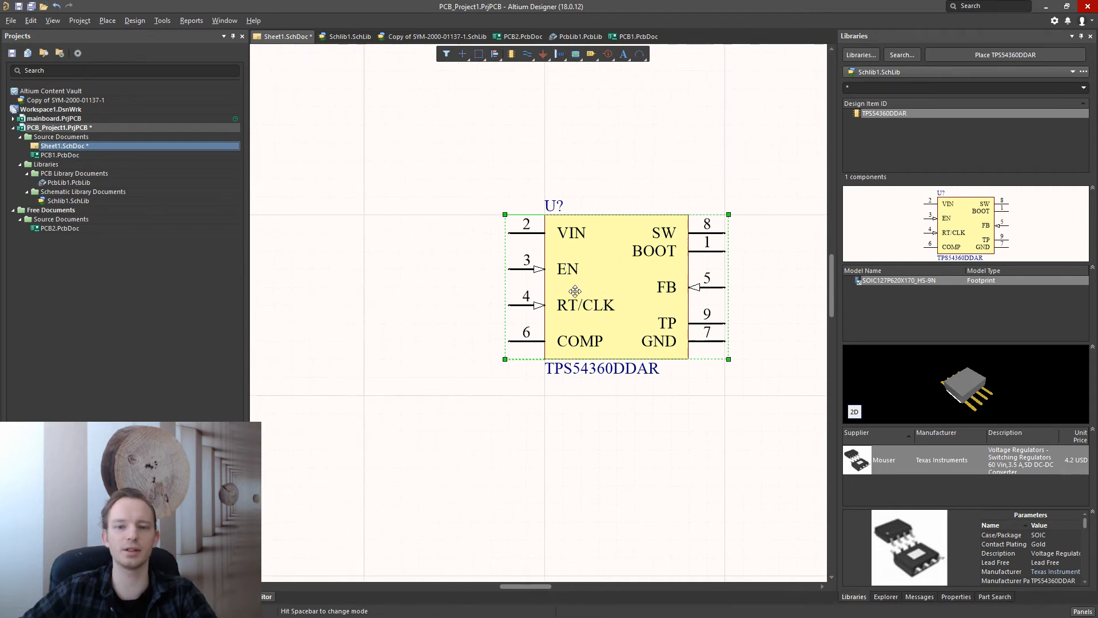
pyautogui.keyDown('shift'); pyautogui.scroll(-3, 574, 270); pyautogui.keyUp('shift')
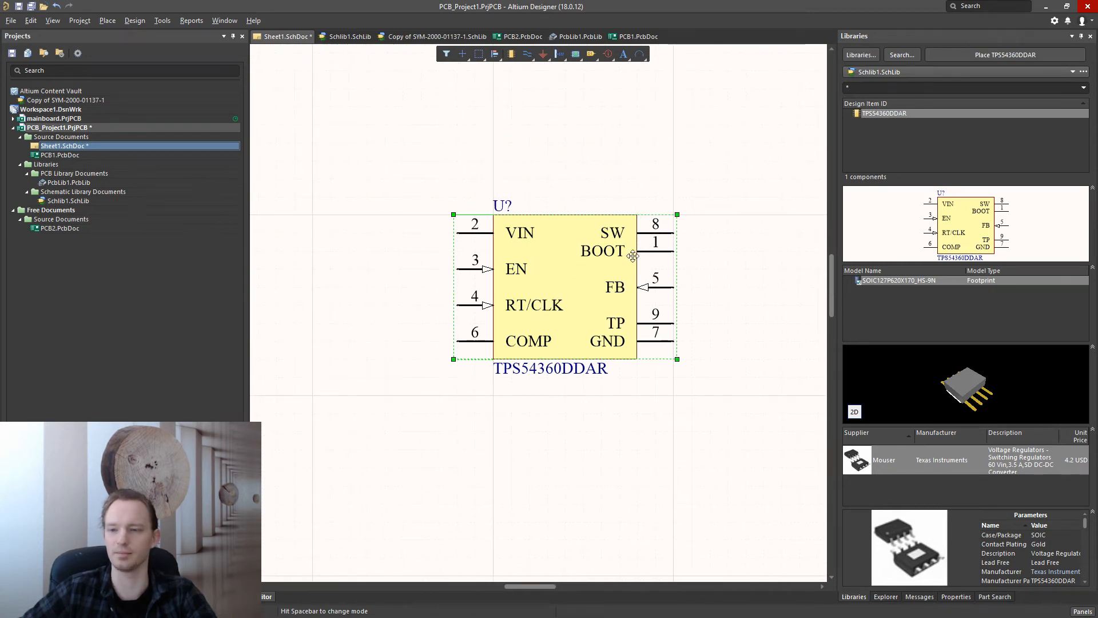
pyautogui.hotkey('ctrl', 's')
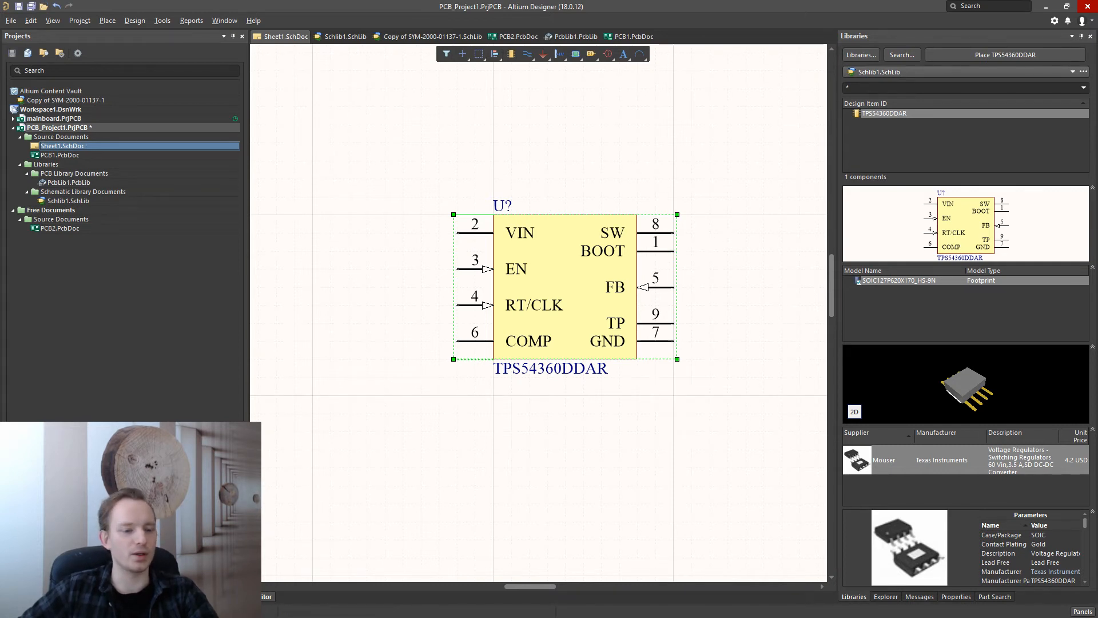
# Step: Reopen Schlib1.SchLib and display its component list and the whole TPS54360DDAR symbol
pyautogui.doubleClick(62, 201)
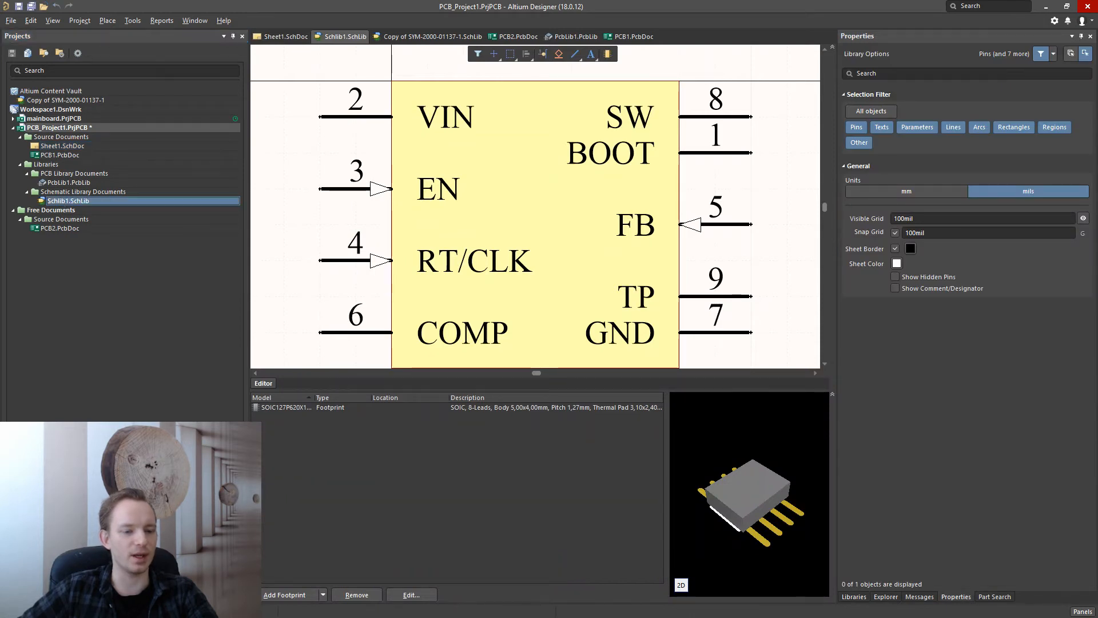
pyautogui.click(86, 596)
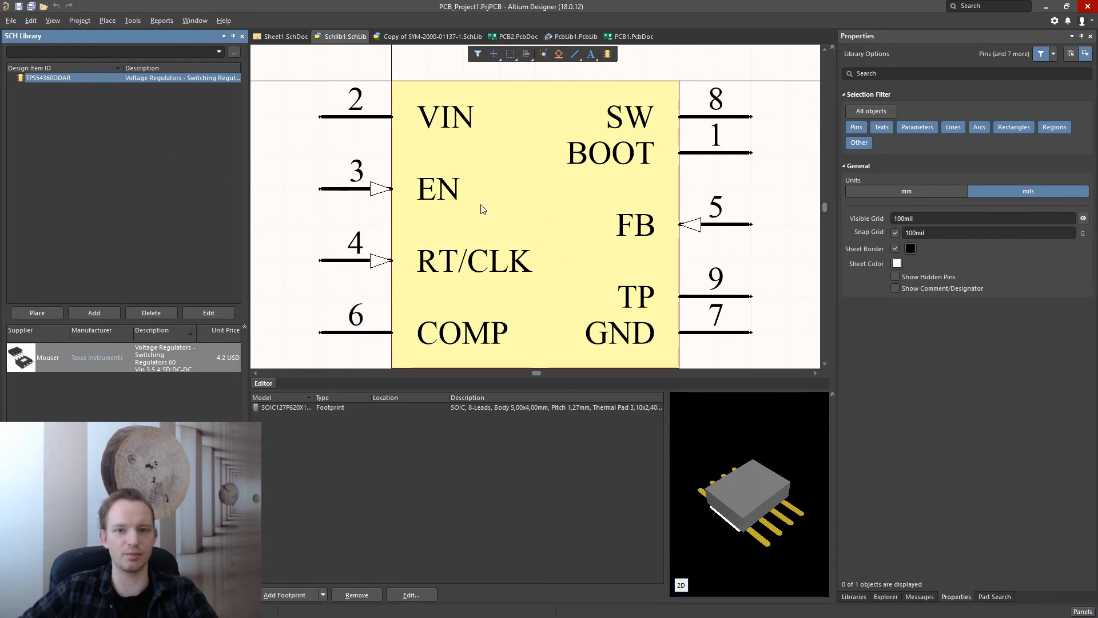
pyautogui.keyDown('ctrl'); pyautogui.scroll(-2, 540, 208); pyautogui.keyUp('ctrl')
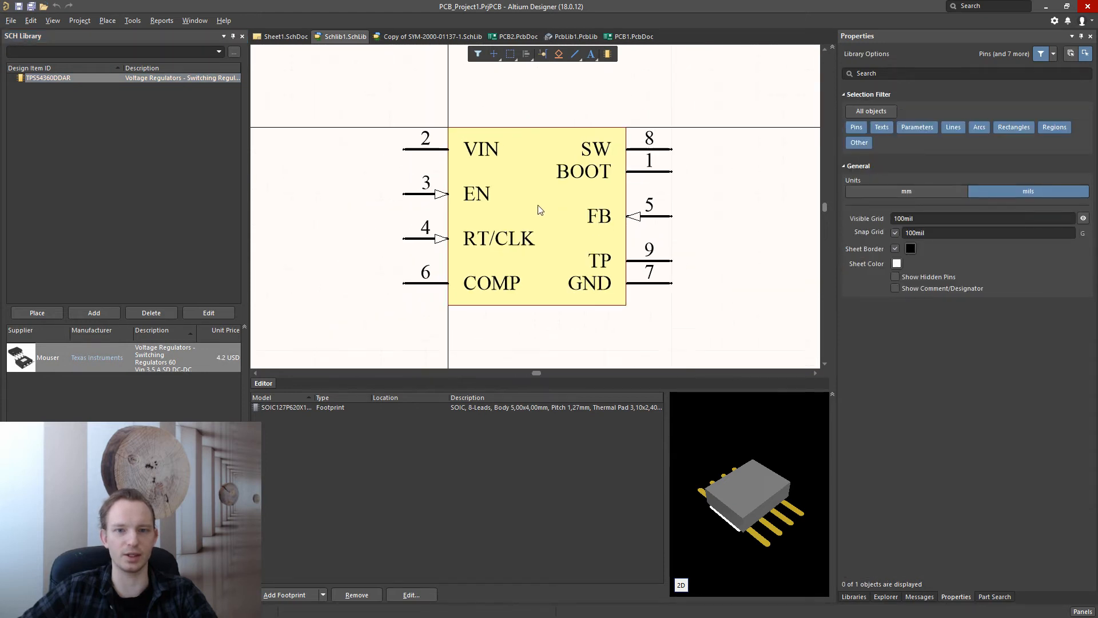
pyautogui.keyDown('ctrl'); pyautogui.scroll(-1, 538, 209); pyautogui.keyUp('ctrl')
pyautogui.keyDown('ctrl'); pyautogui.scroll(1, 538, 209); pyautogui.keyUp('ctrl')
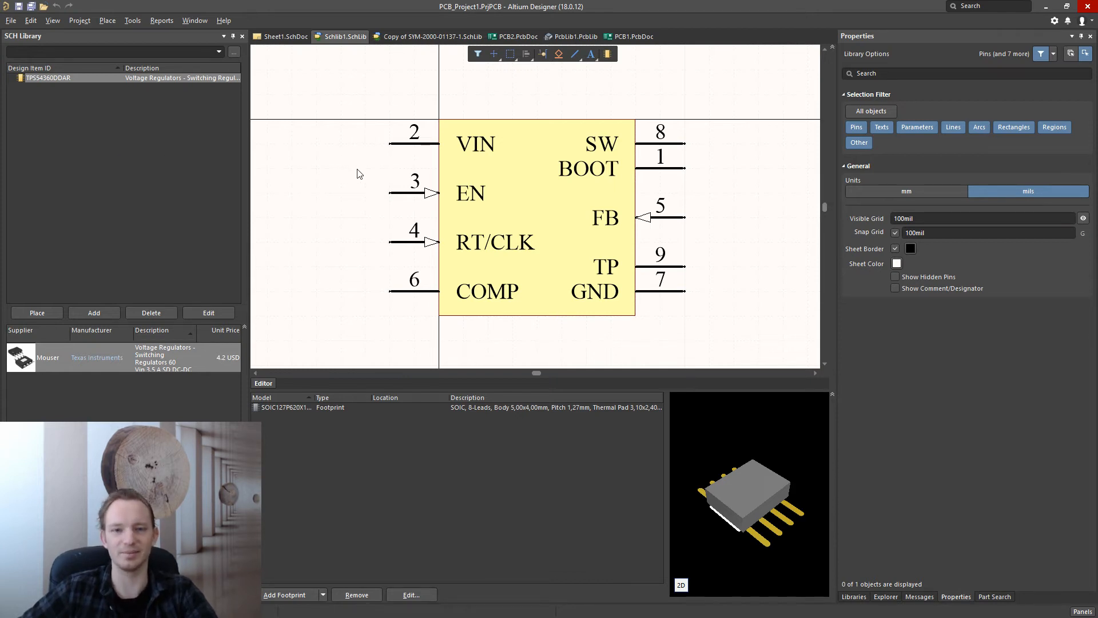
# Step: Search the supplier parts for "10k 0603 1%"
pyautogui.click(995, 596)
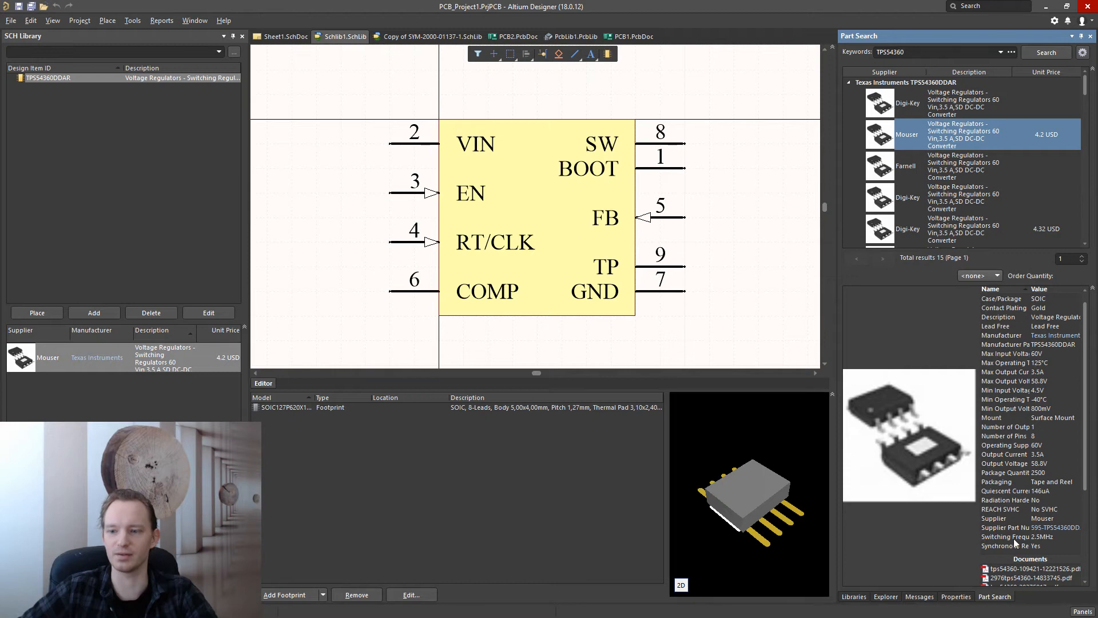
pyautogui.doubleClick(913, 51)
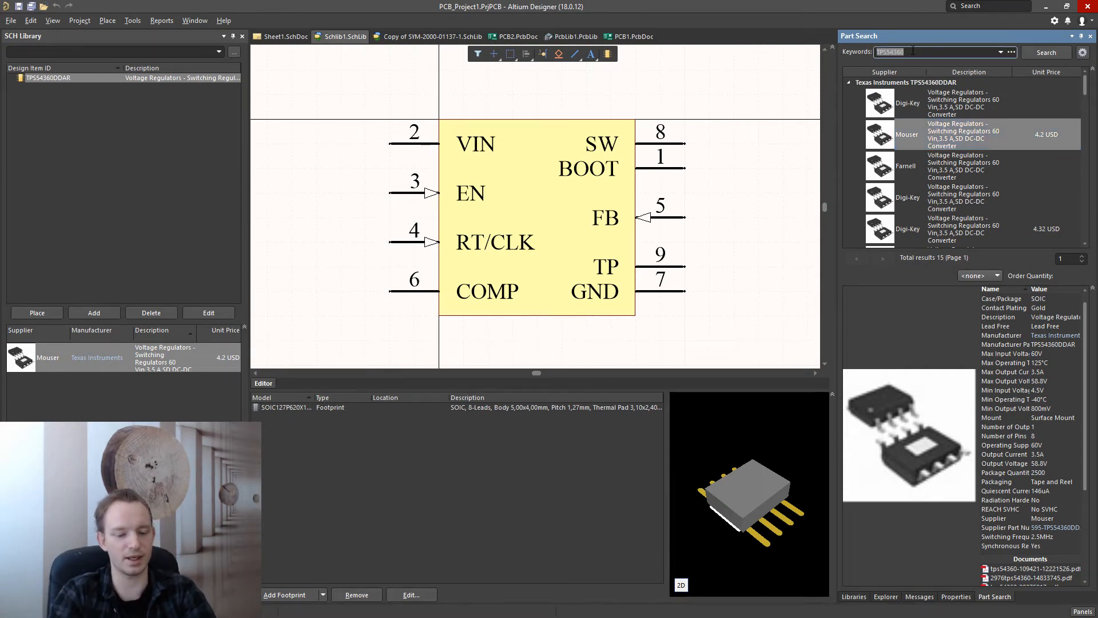
pyautogui.write('10k 0603')
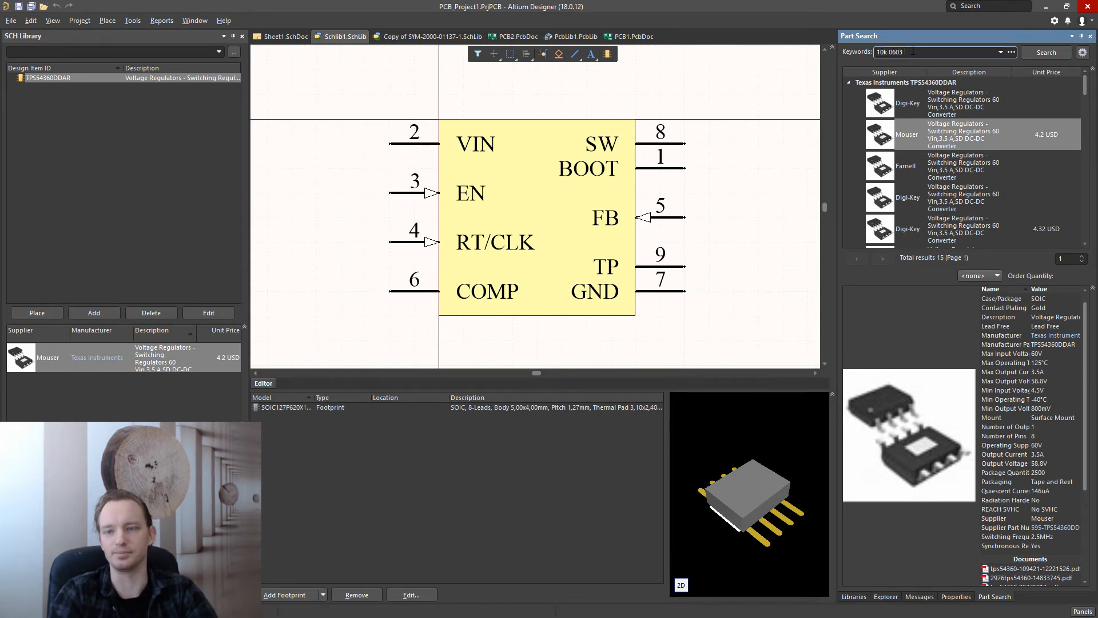
pyautogui.write(' 1%')
pyautogui.press('Return')
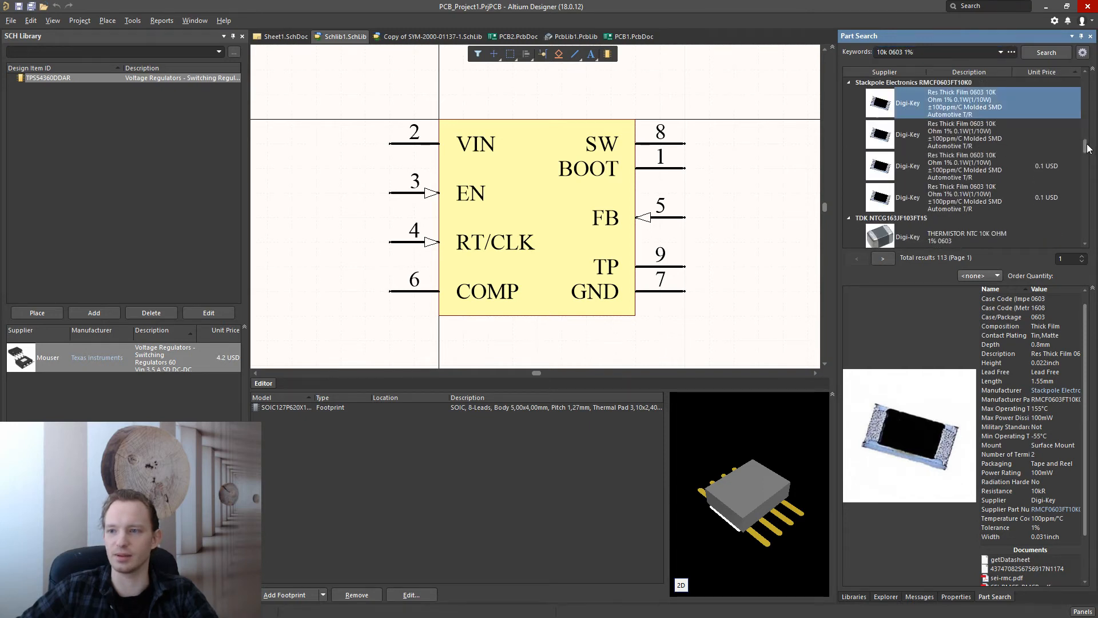
# Step: Find the Bourns CR0603-FX-1002GLF resistor from Mouser in the search results and add it to Schlib1.SchLib as a component
pyautogui.click(1085, 151)
pyautogui.moveTo(1085, 154); pyautogui.dragTo(1089, 74)
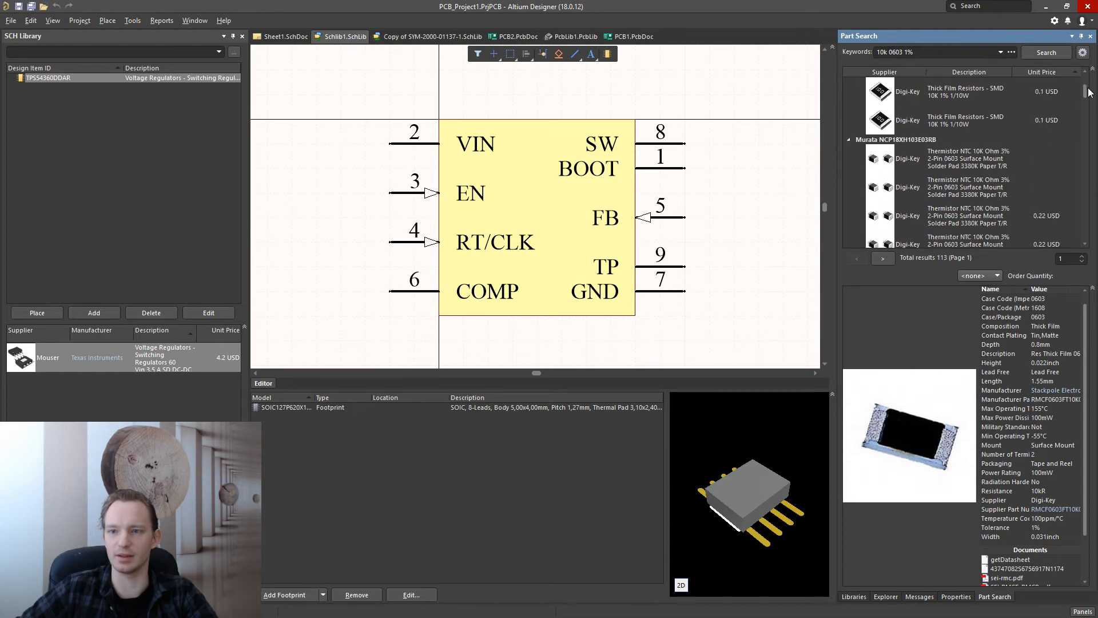
pyautogui.click(953, 155)
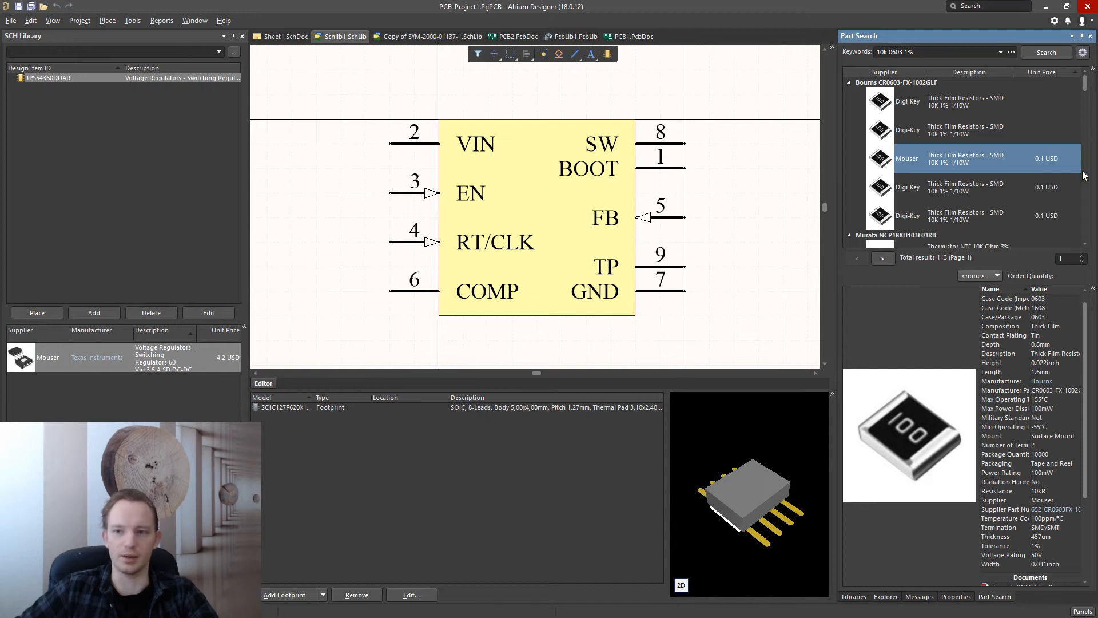
pyautogui.rightClick(961, 154)
pyautogui.click(984, 196)
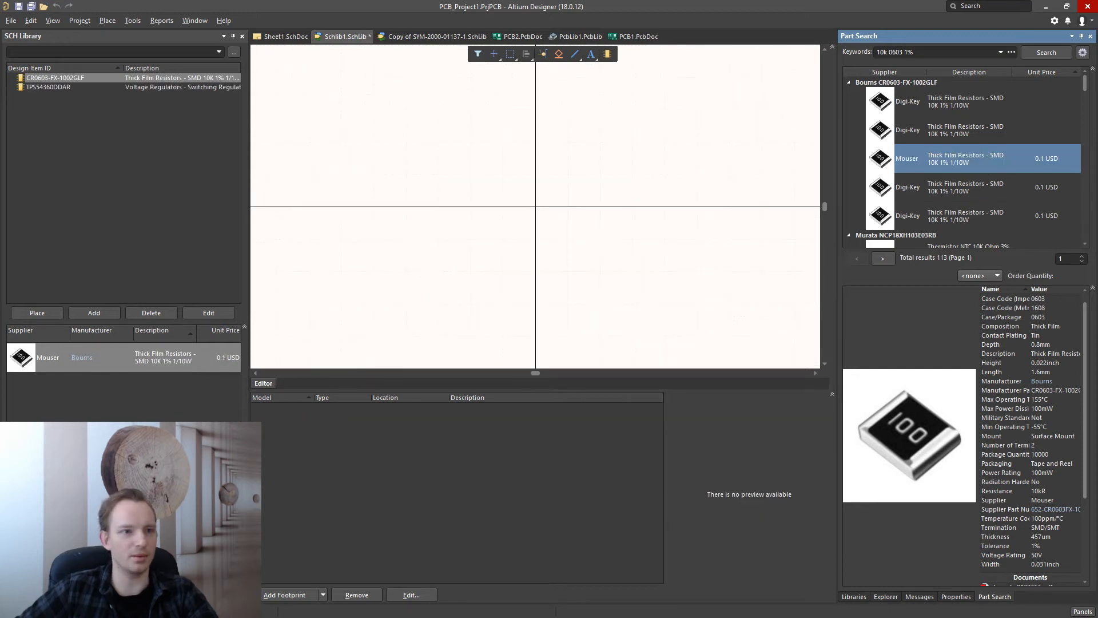
# Step: Rename the new resistor component's Design Item ID to RES_10K_1% and set its designator to R?
pyautogui.doubleClick(55, 78)
pyautogui.click(964, 124)
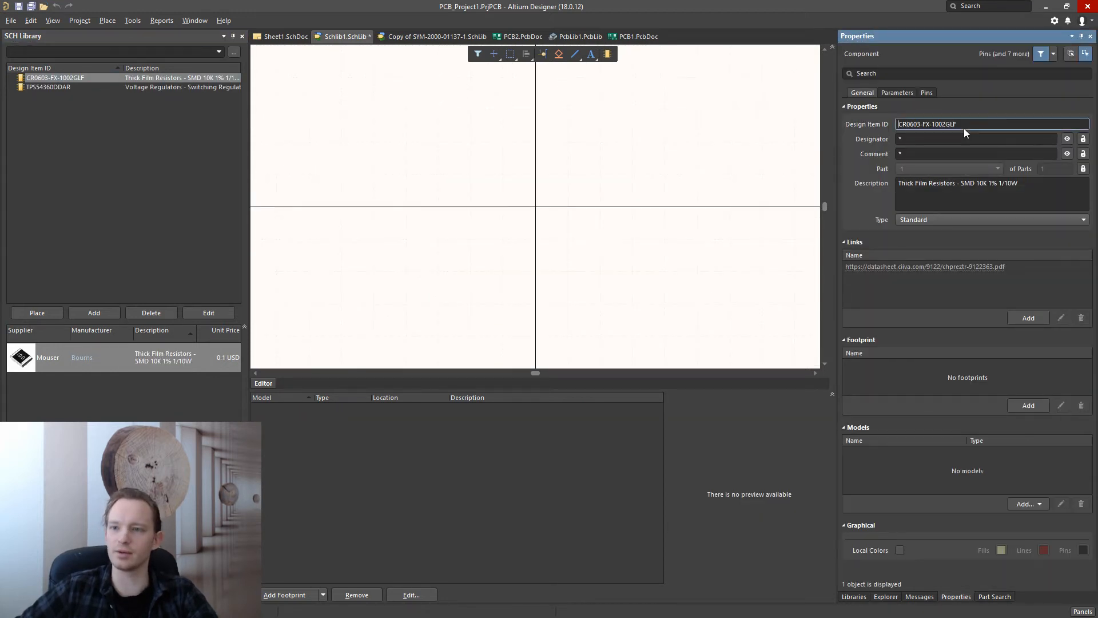
pyautogui.hotkey('ctrl', 'a')
pyautogui.write('RES_')
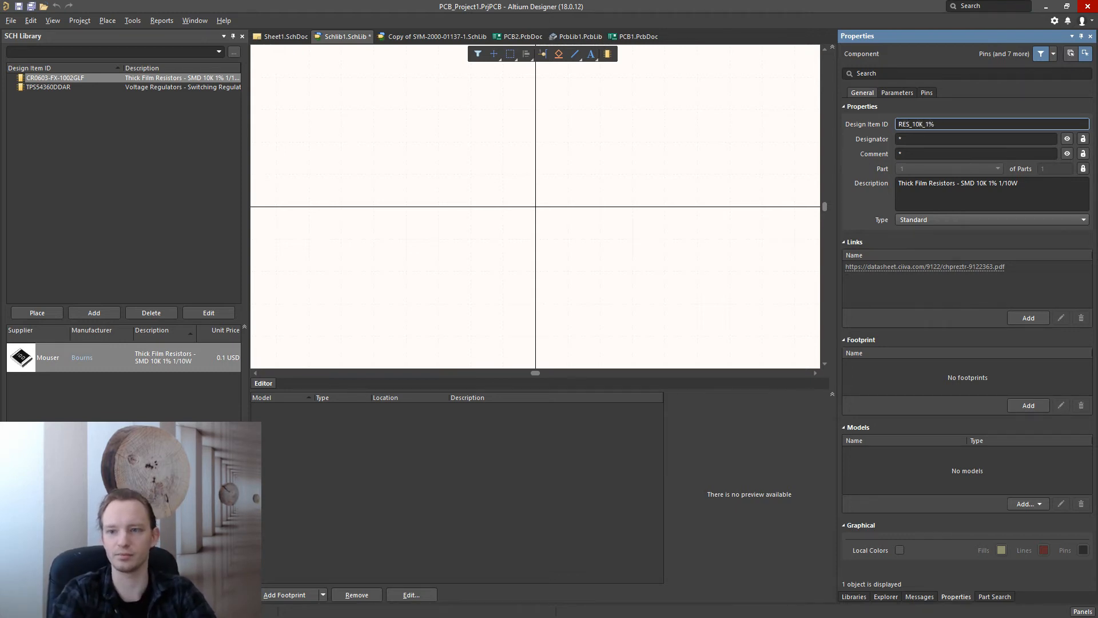
pyautogui.press('Tab')
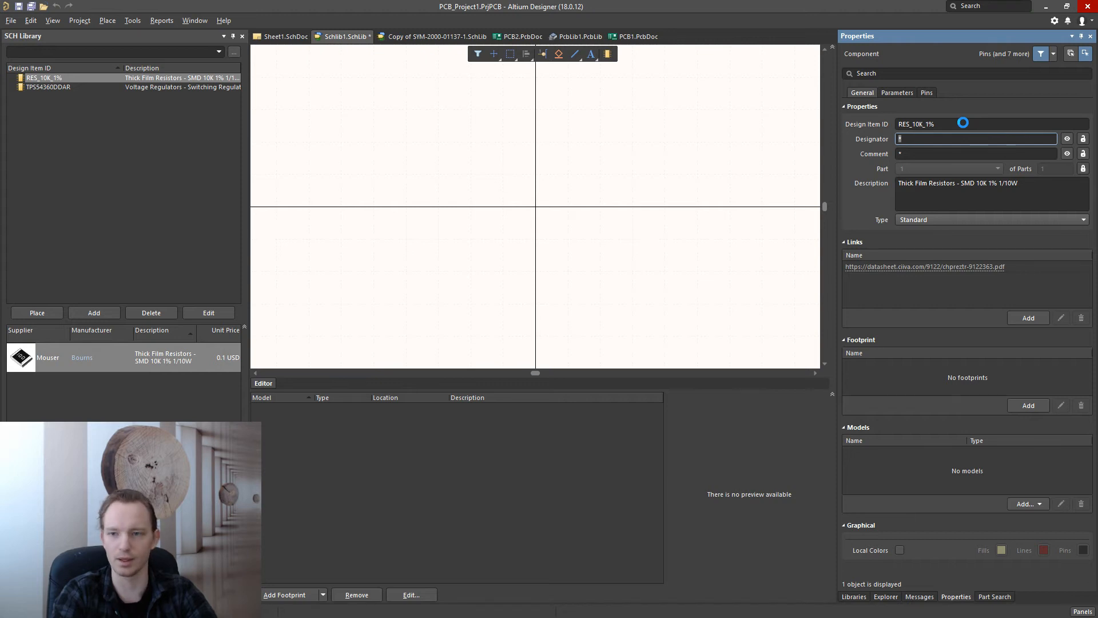
pyautogui.write('R')
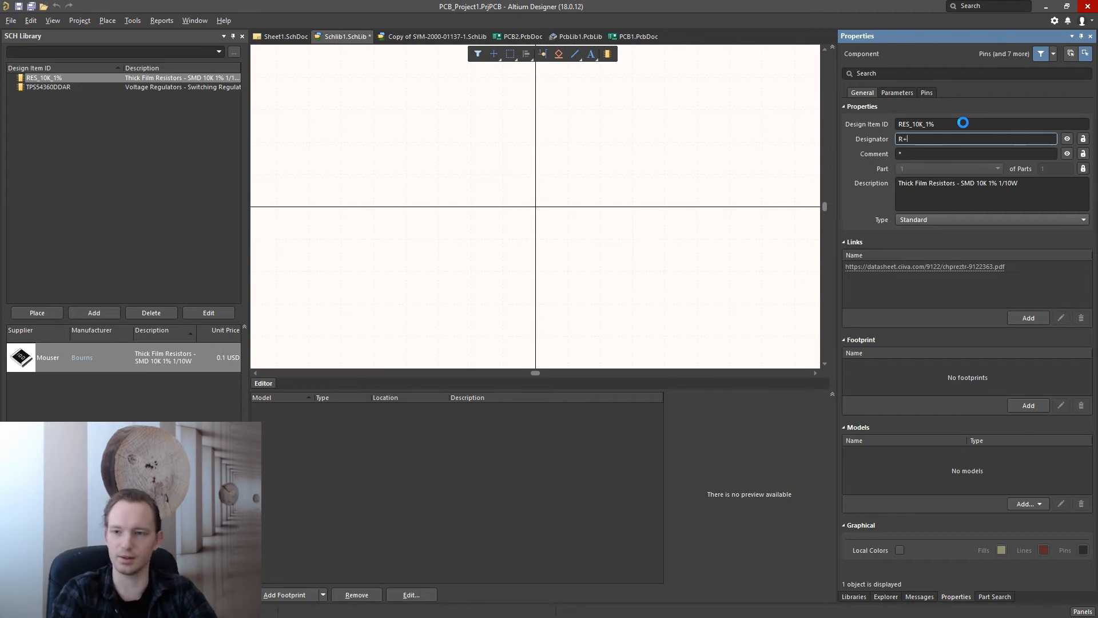
pyautogui.write('?')
pyautogui.press('Tab')
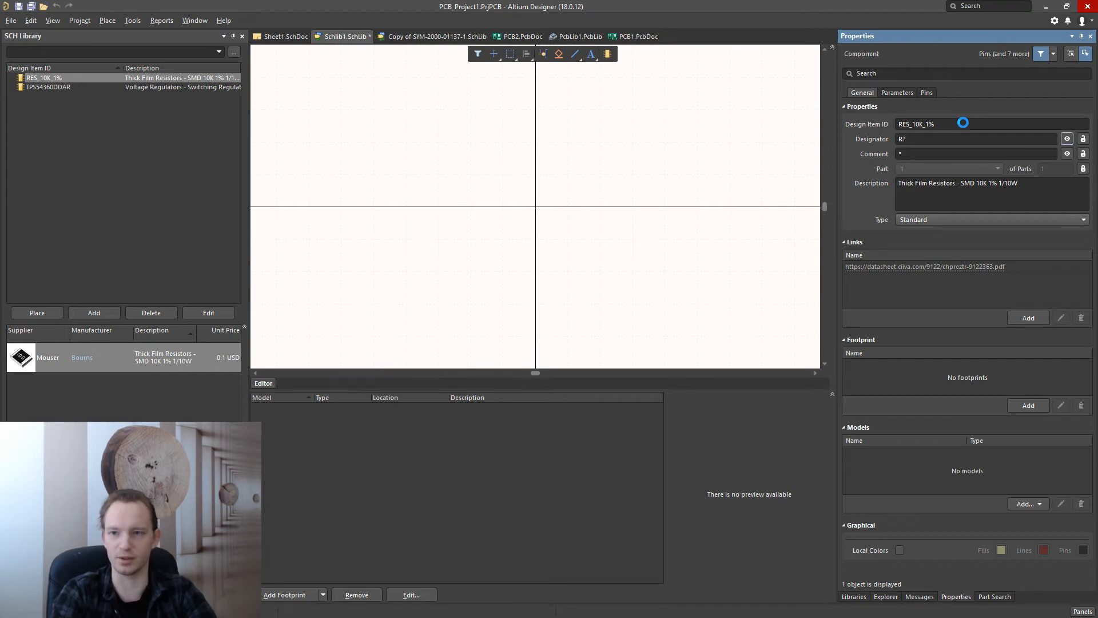
pyautogui.press('Tab')
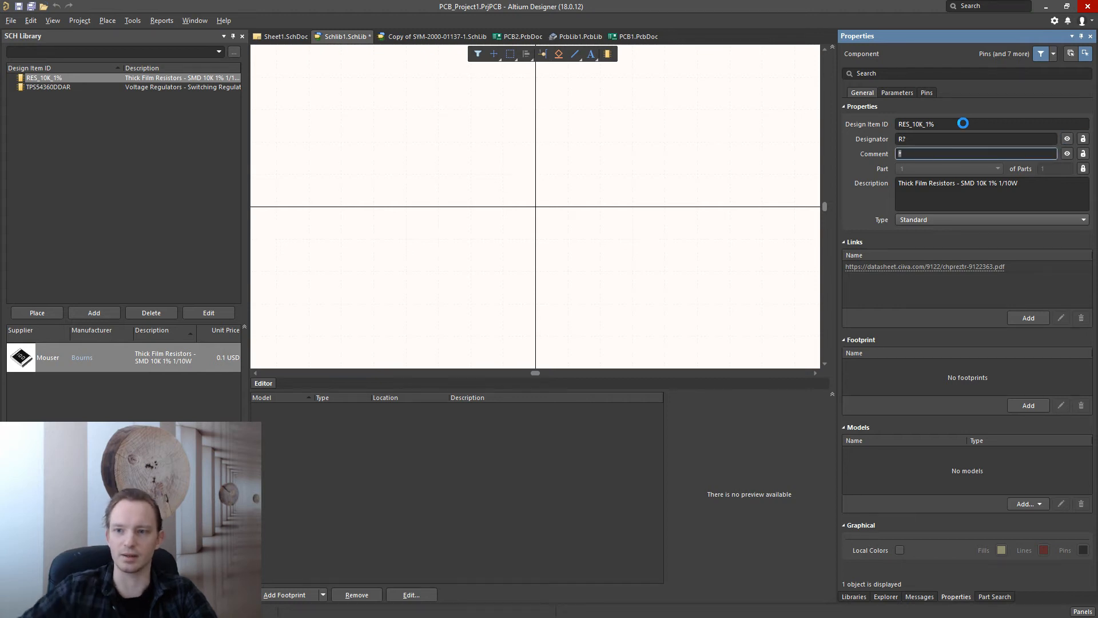
# Step: Extend the resistor's Design Item ID with the package size so it reads RES_10K_1%_0603
pyautogui.click(943, 123)
pyautogui.click(945, 123)
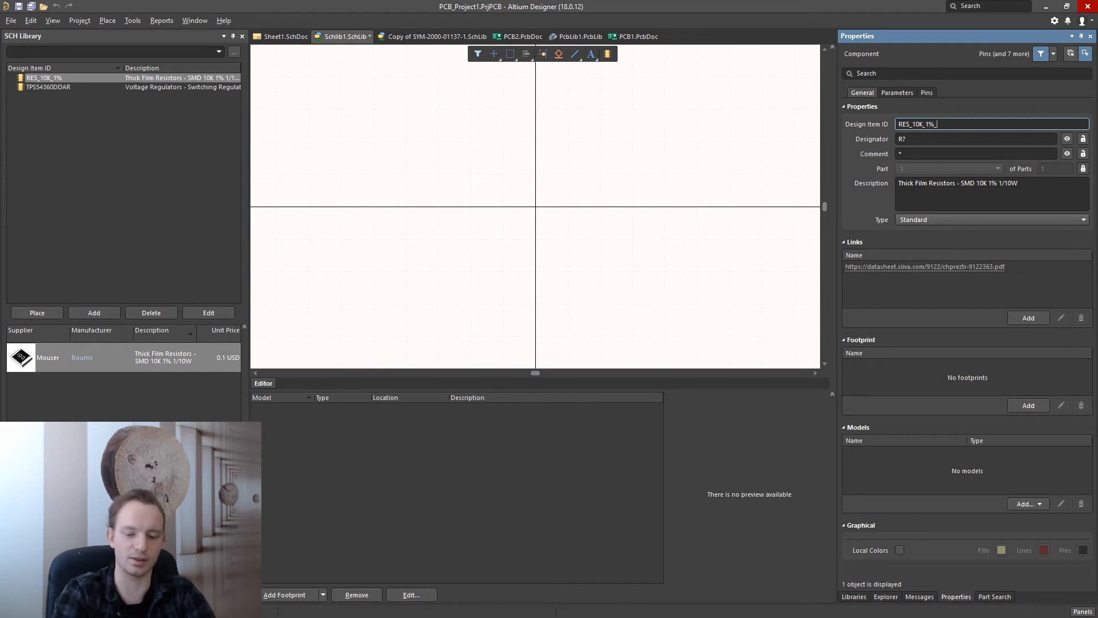
pyautogui.write('0603')
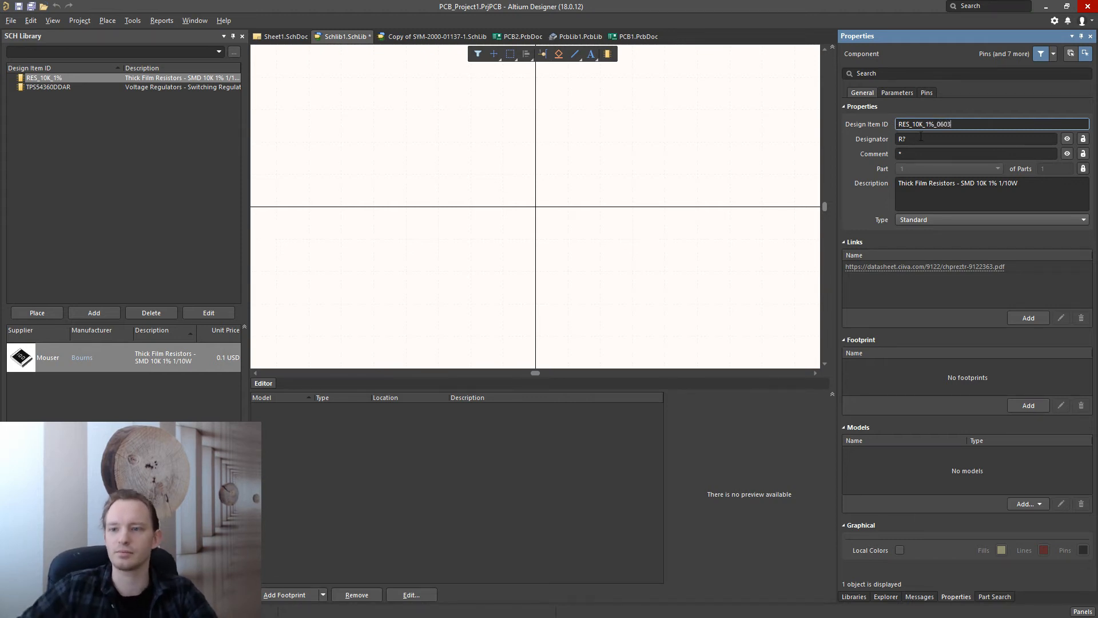
# Step: Set the resistor component's comment to 10K 1% and save the schematic library
pyautogui.click(920, 138)
pyautogui.click(921, 154)
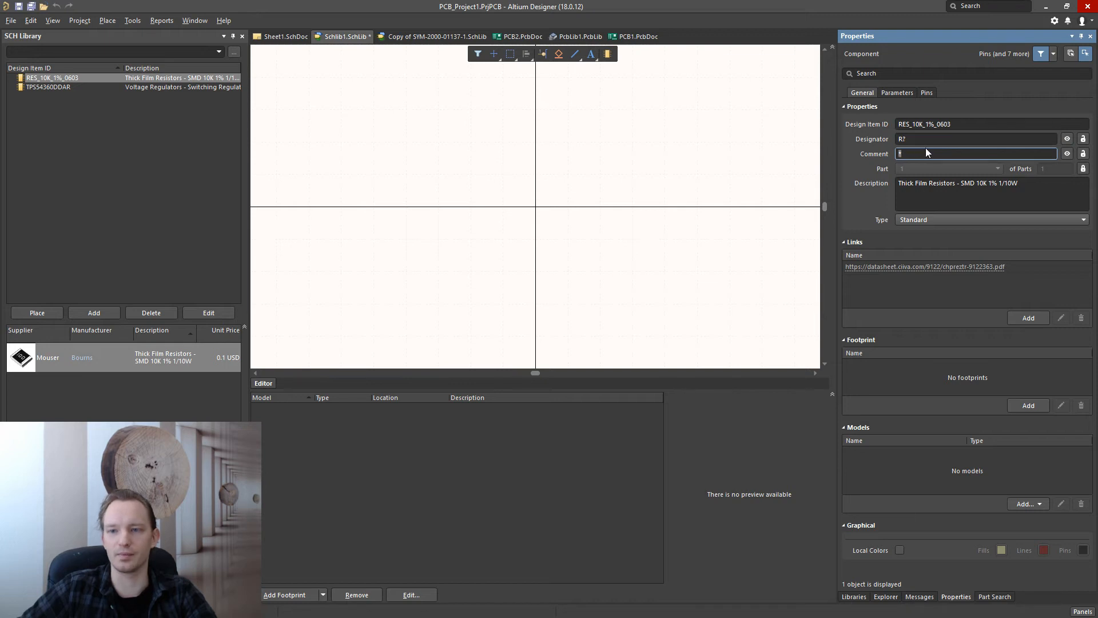
pyautogui.write('10')
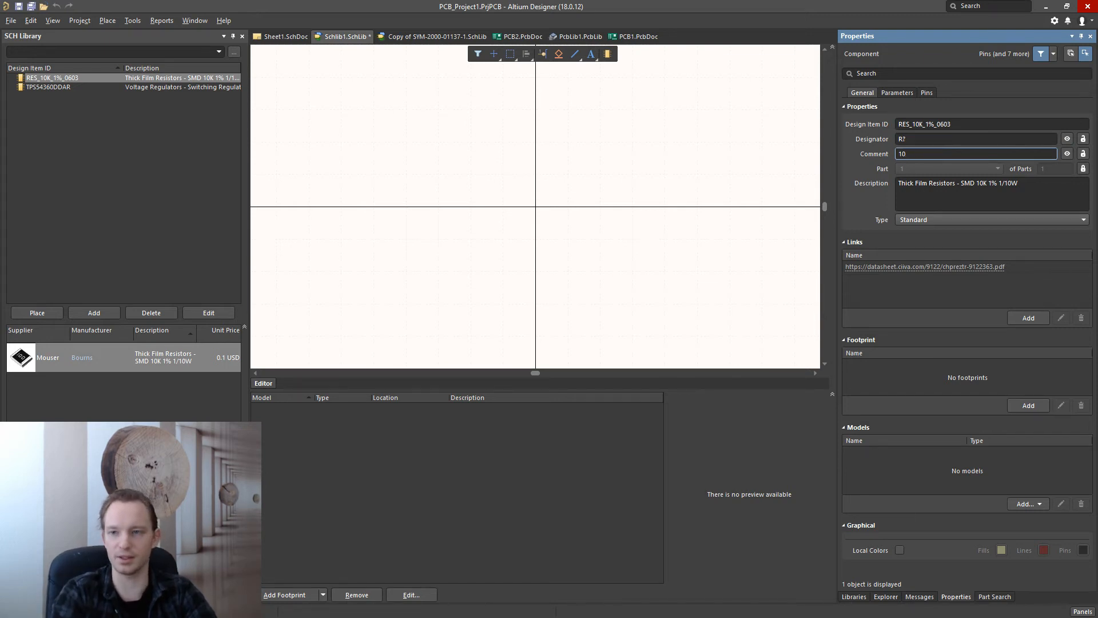
pyautogui.write('K 1')
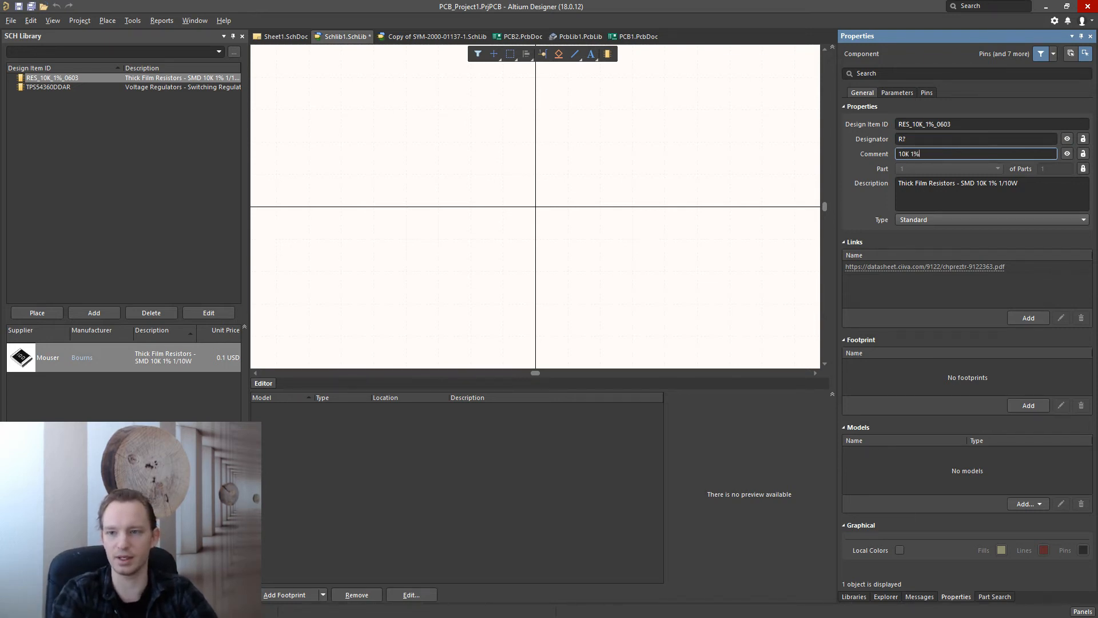
pyautogui.write('%')
pyautogui.click(969, 185)
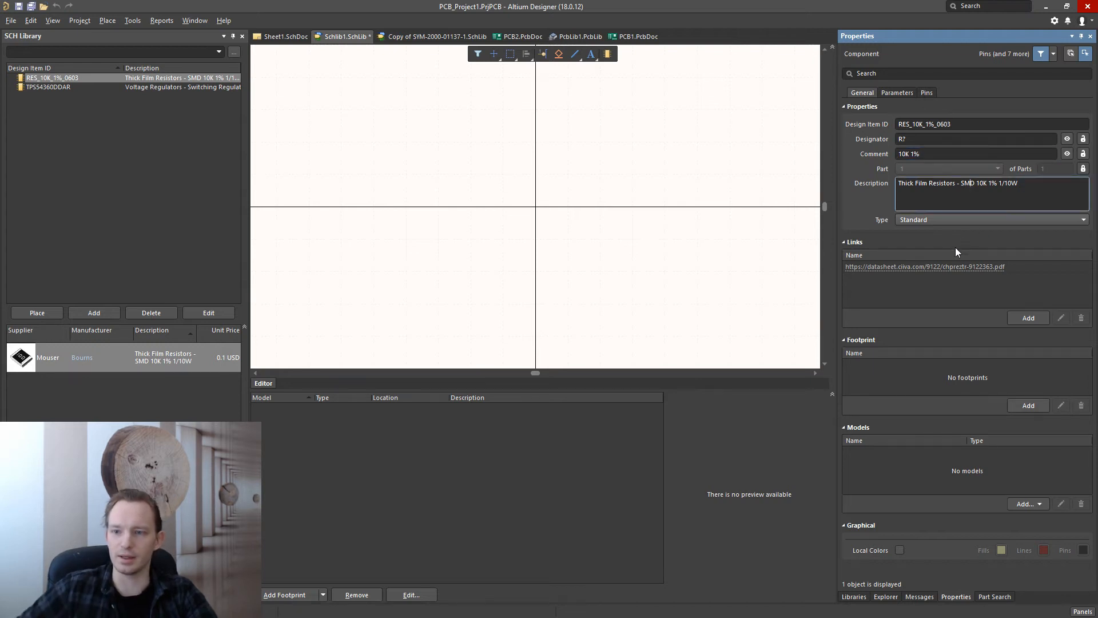
pyautogui.hotkey('ctrl', 's')
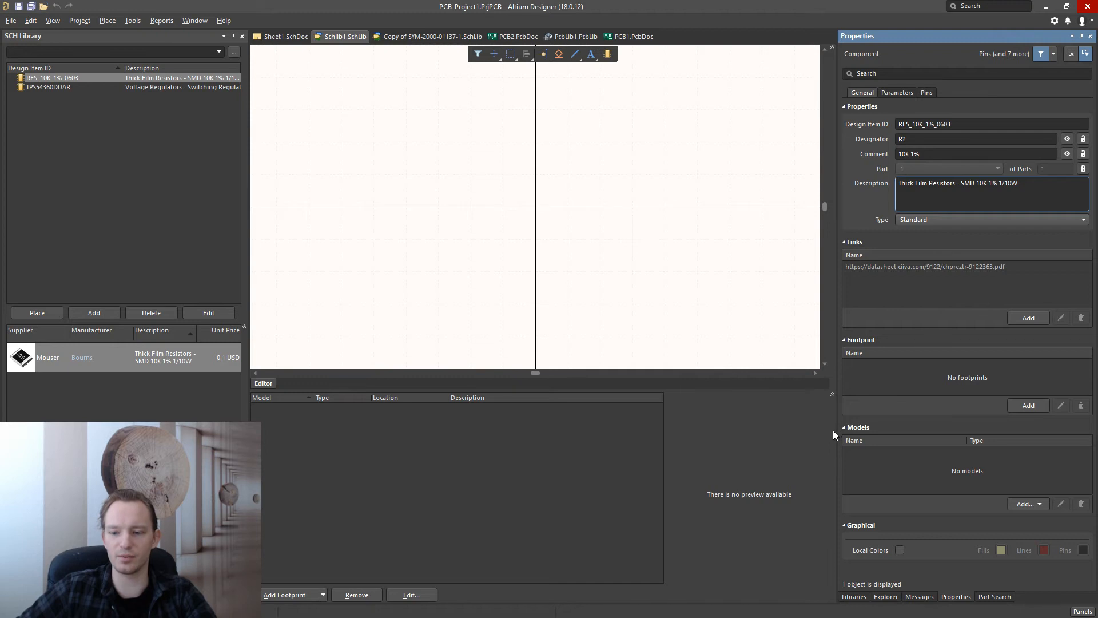
# Step: Open PcbLib1.PcbLib from the project and display its footprint list
pyautogui.click(885, 596)
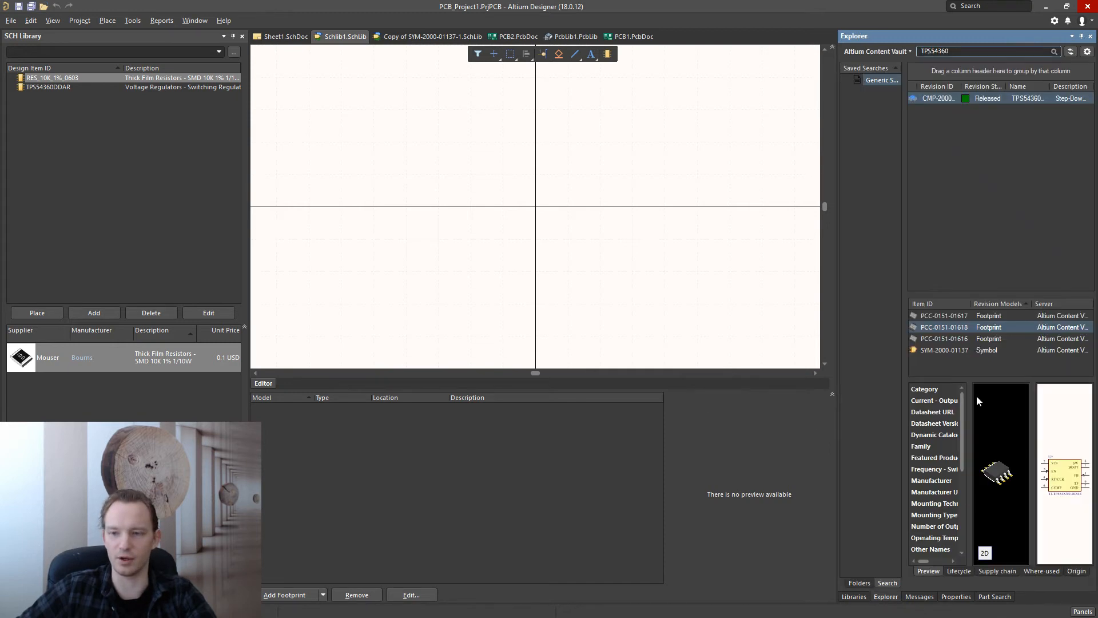
pyautogui.click(956, 596)
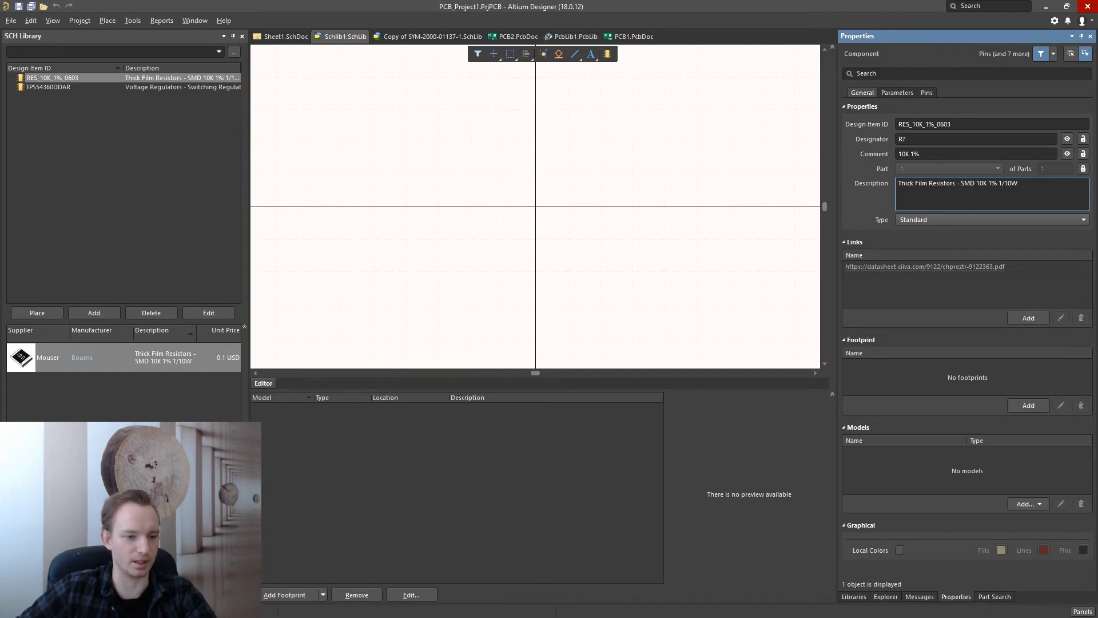
pyautogui.click(17, 596)
pyautogui.click(83, 597)
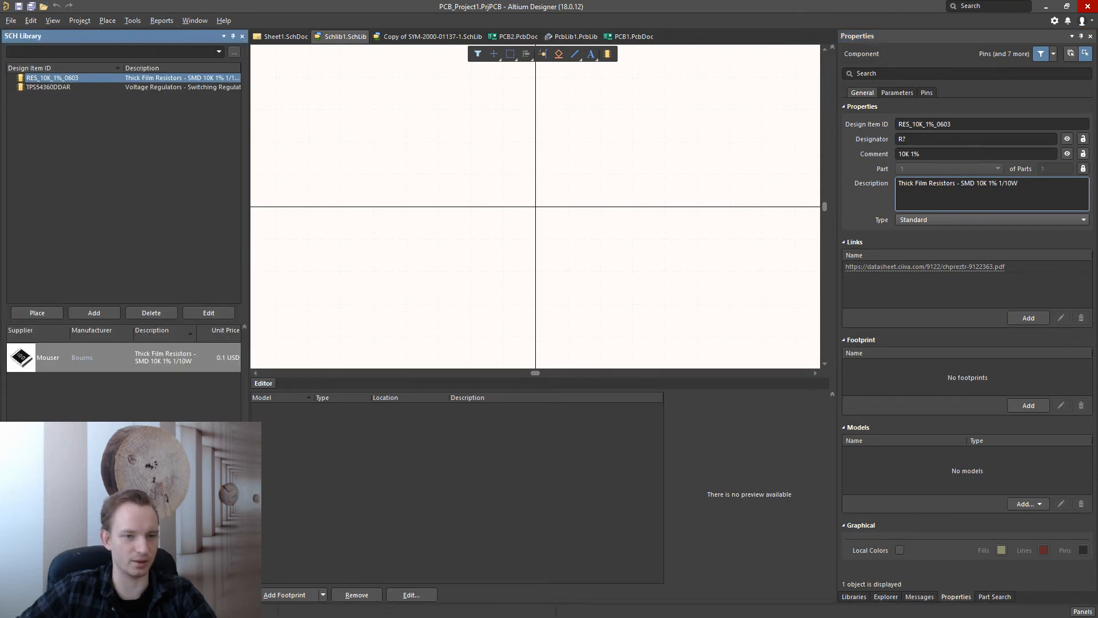
pyautogui.click(17, 597)
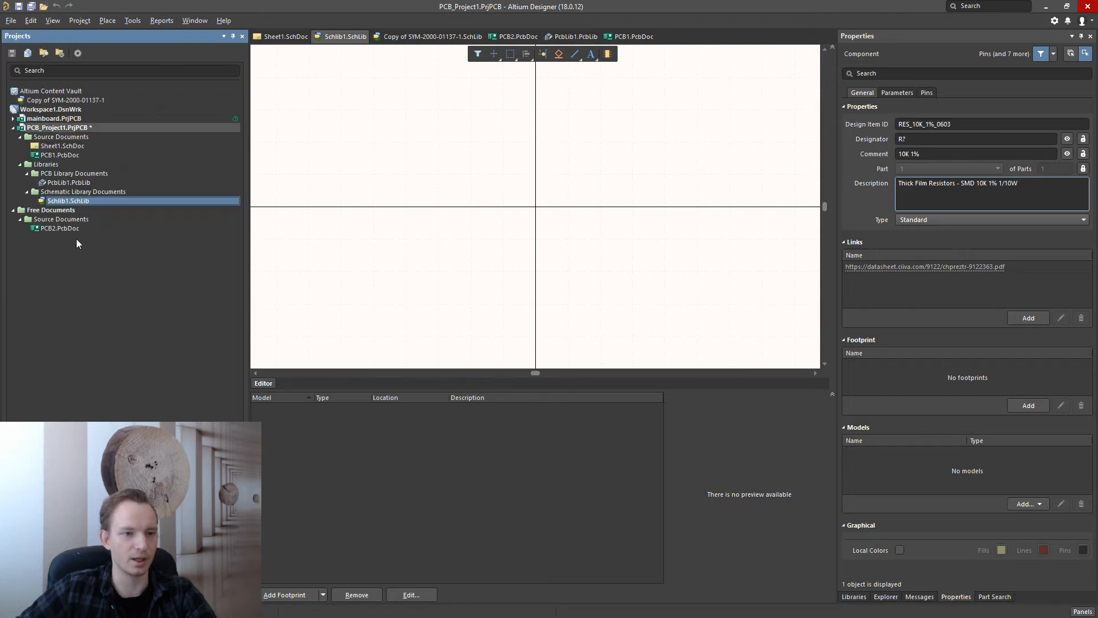
pyautogui.click(57, 183)
pyautogui.doubleClick(56, 182)
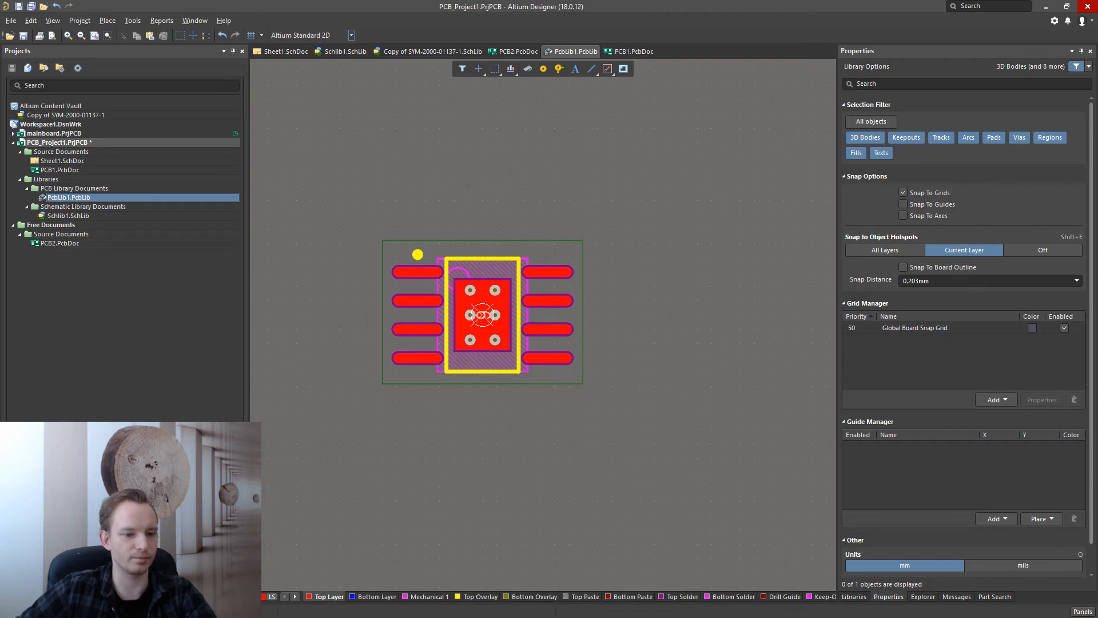
pyautogui.click(84, 596)
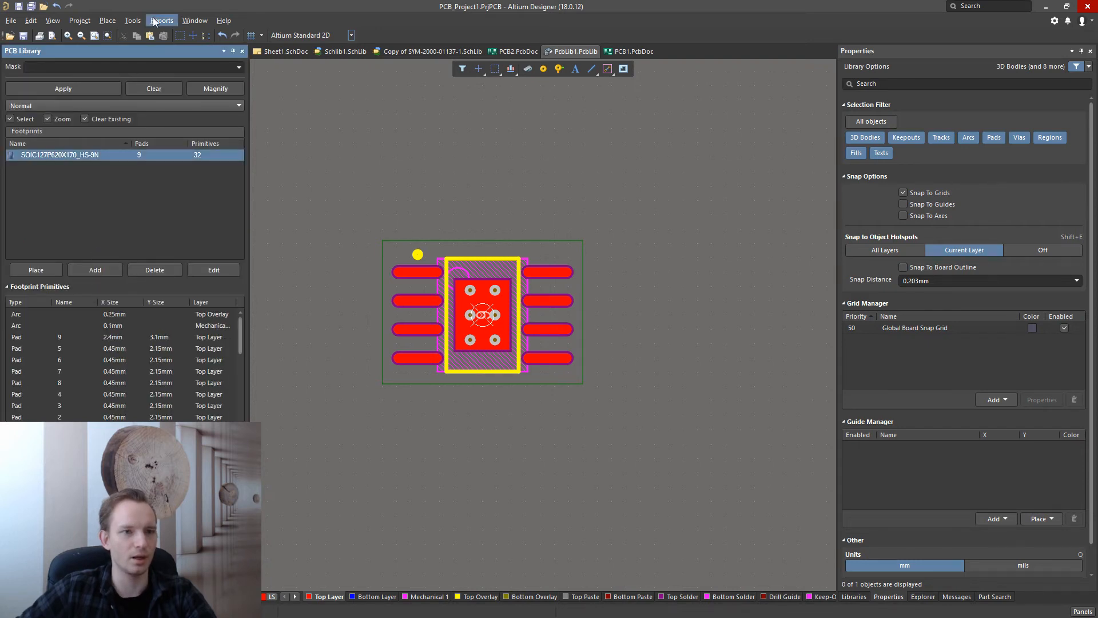
# Step: Start the IPC Compliant Footprint Wizard and choose the CHIP component type for two-pin chip components
pyautogui.click(133, 22)
pyautogui.click(152, 49)
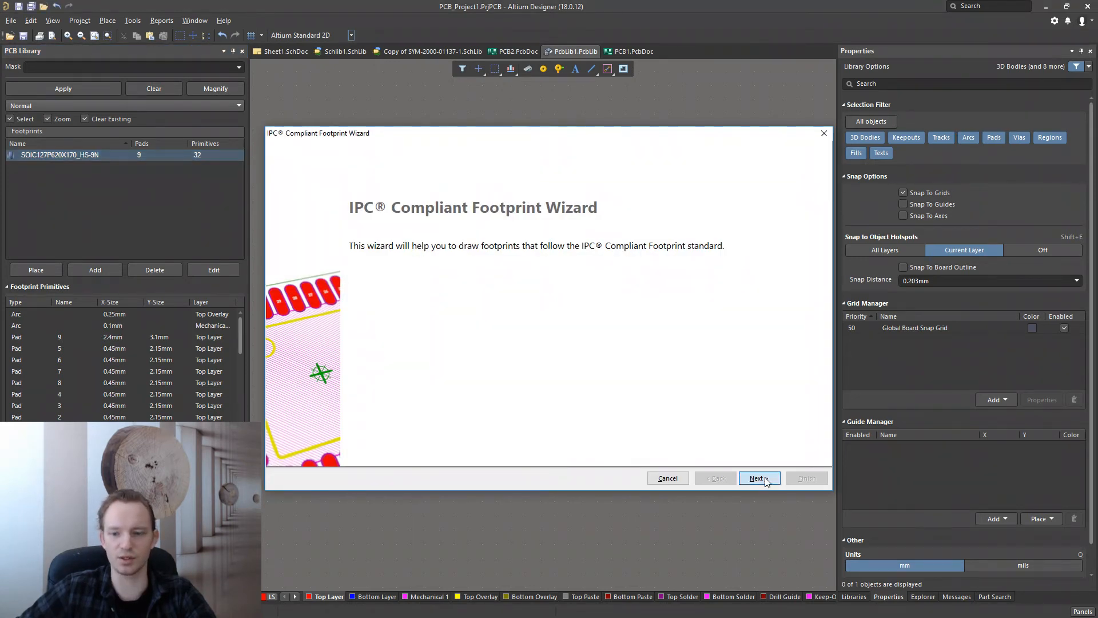
pyautogui.click(757, 478)
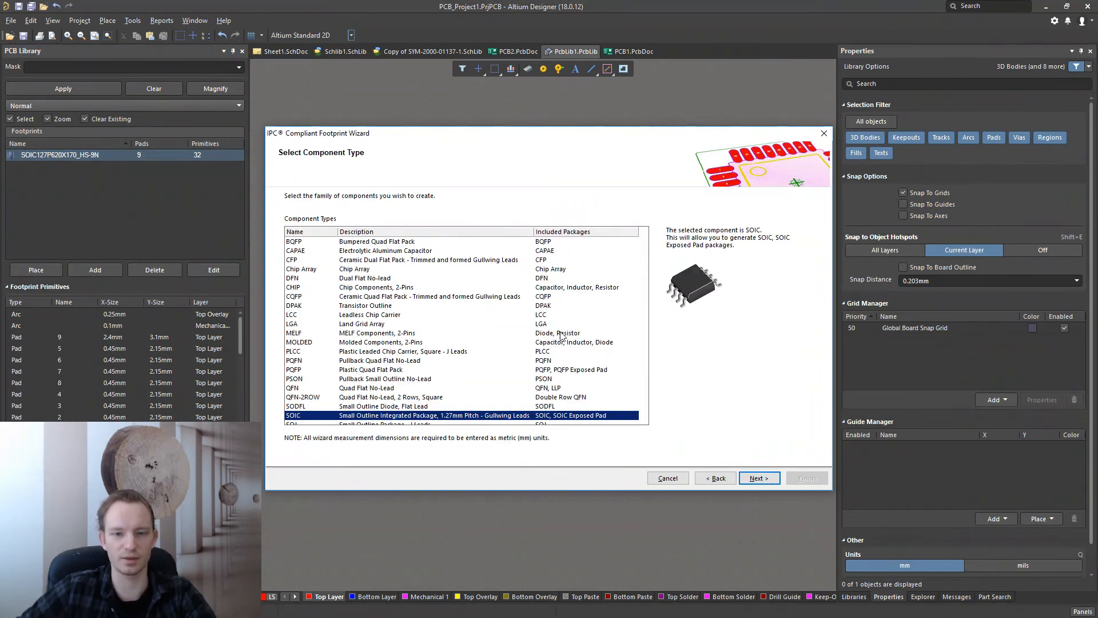
pyautogui.scroll(1, 340, 284)
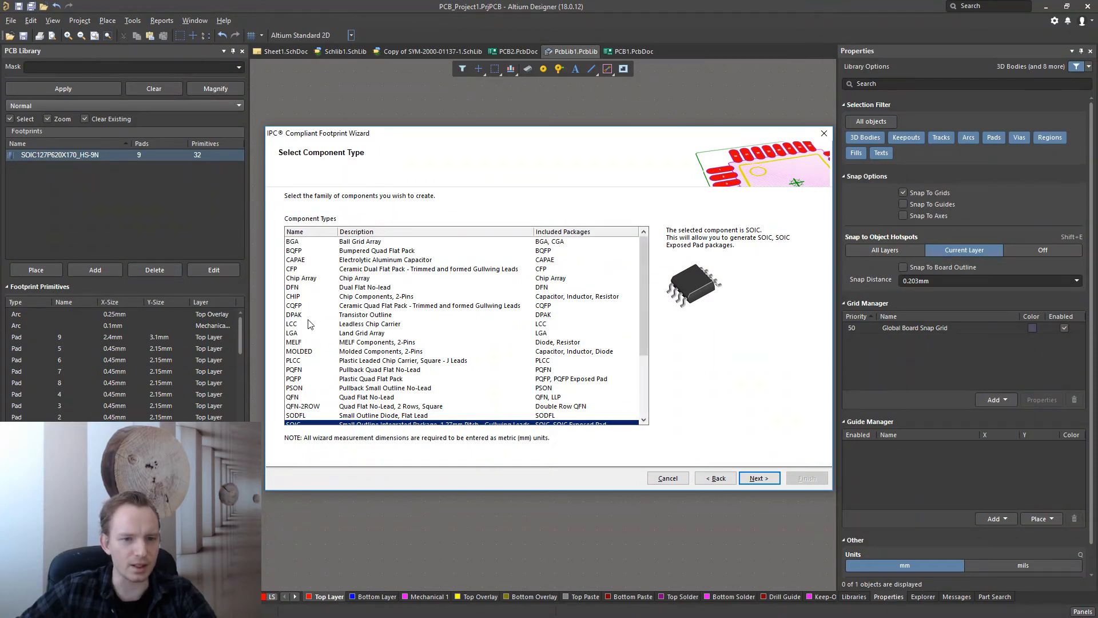
pyautogui.click(350, 297)
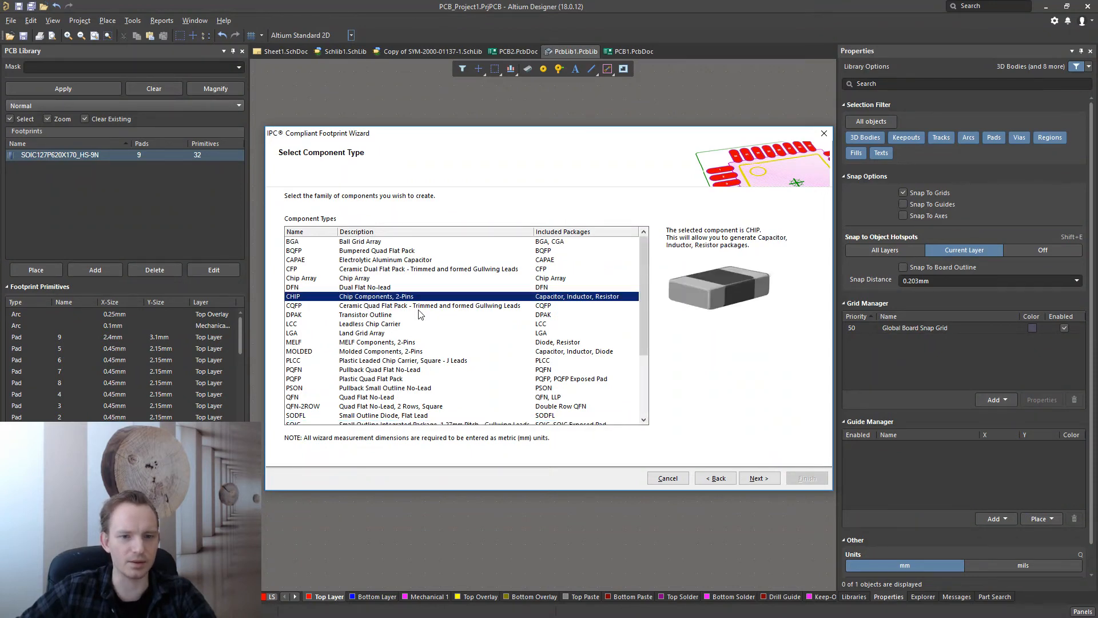
pyautogui.click(757, 478)
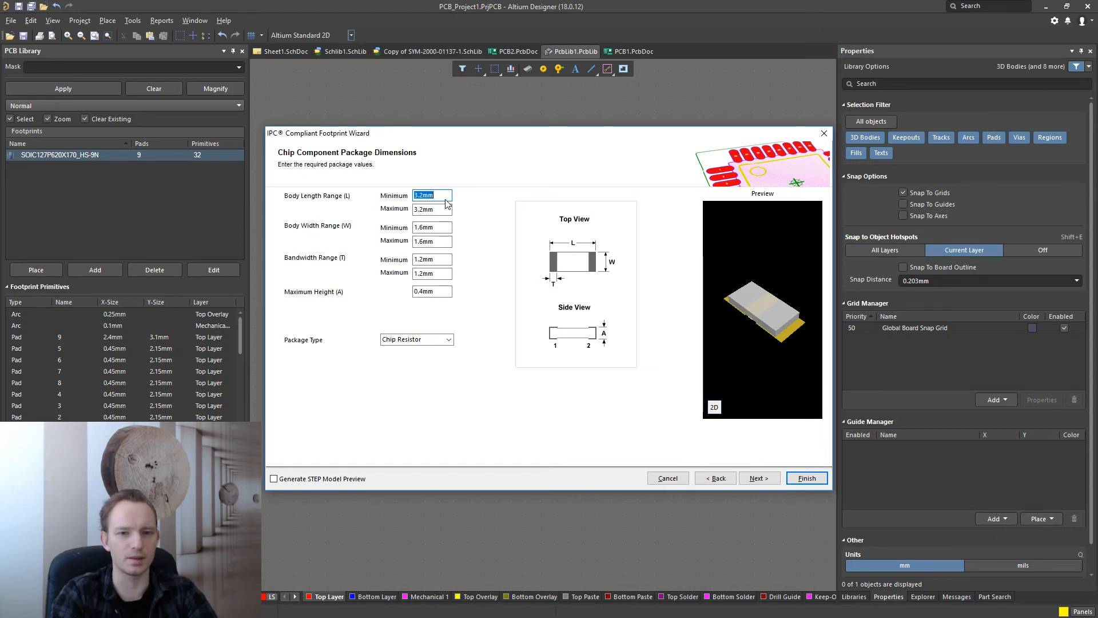
# Step: Set the chip package's minimum and maximum body length to 1.5 mm and its minimum and maximum body width to 0.8 mm
pyautogui.write('1.5')
pyautogui.press('Tab')
pyautogui.write('1')
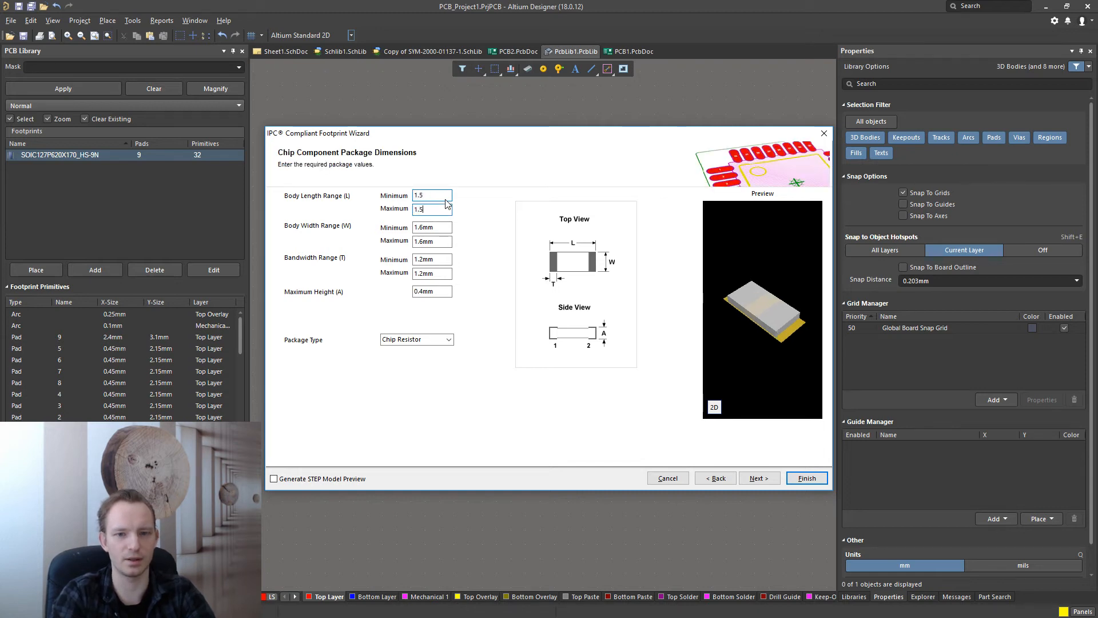
pyautogui.press('Tab')
pyautogui.write('0.')
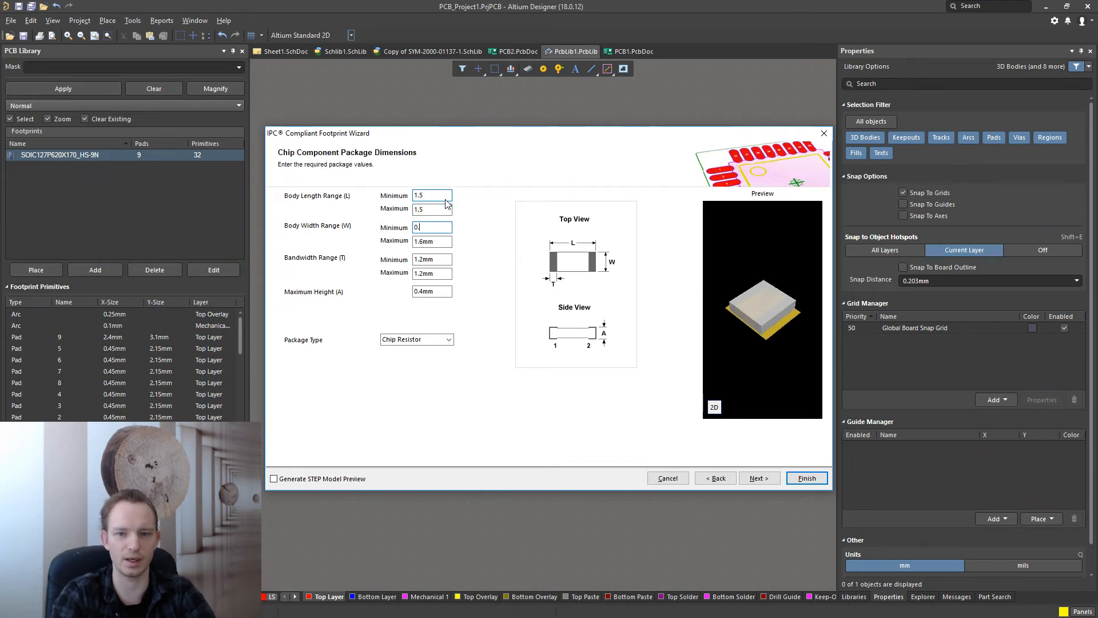
pyautogui.write('8')
pyautogui.press('Tab')
pyautogui.write('0')
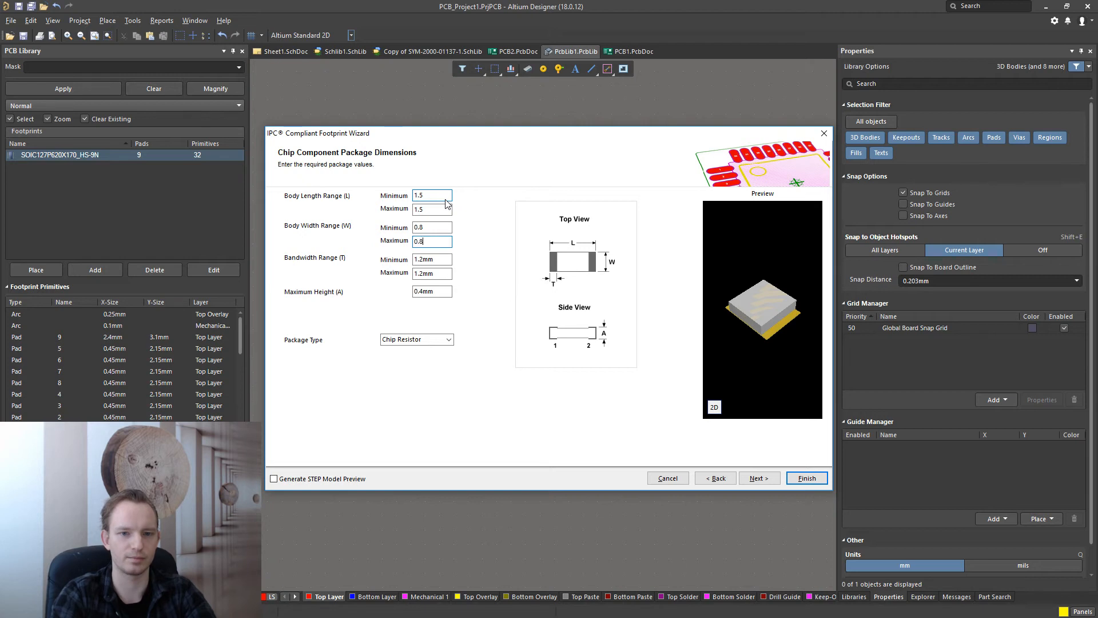
pyautogui.press('Tab')
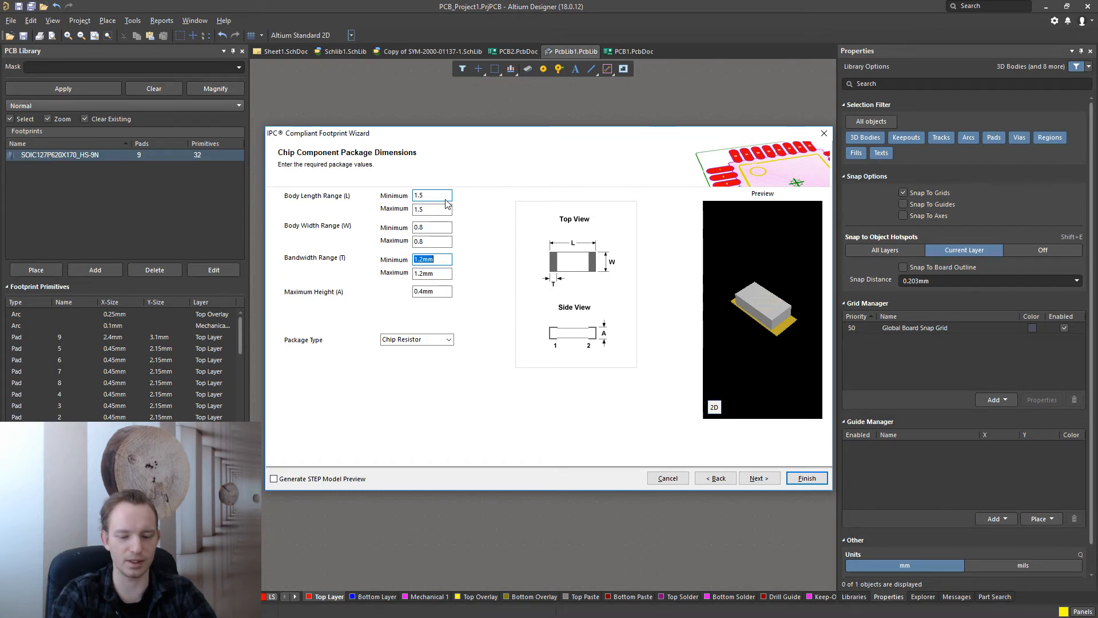
# Step: Set the chip package's minimum and maximum bandwidth to 0.2 mm
pyautogui.write('0.2')
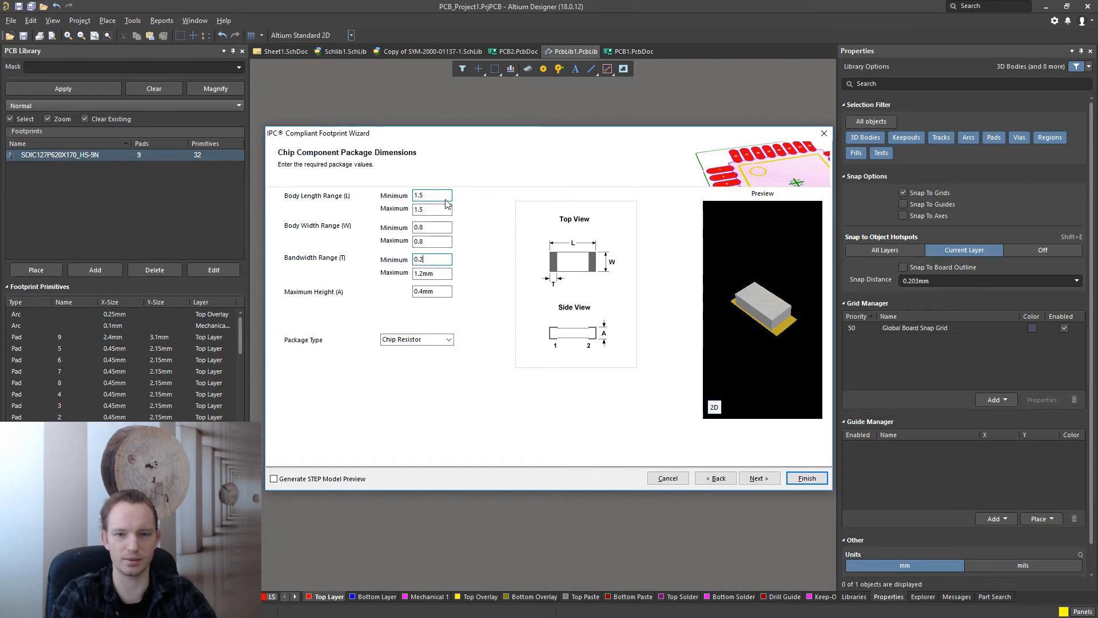
pyautogui.press('Tab')
pyautogui.write('0.2')
pyautogui.press('Tab')
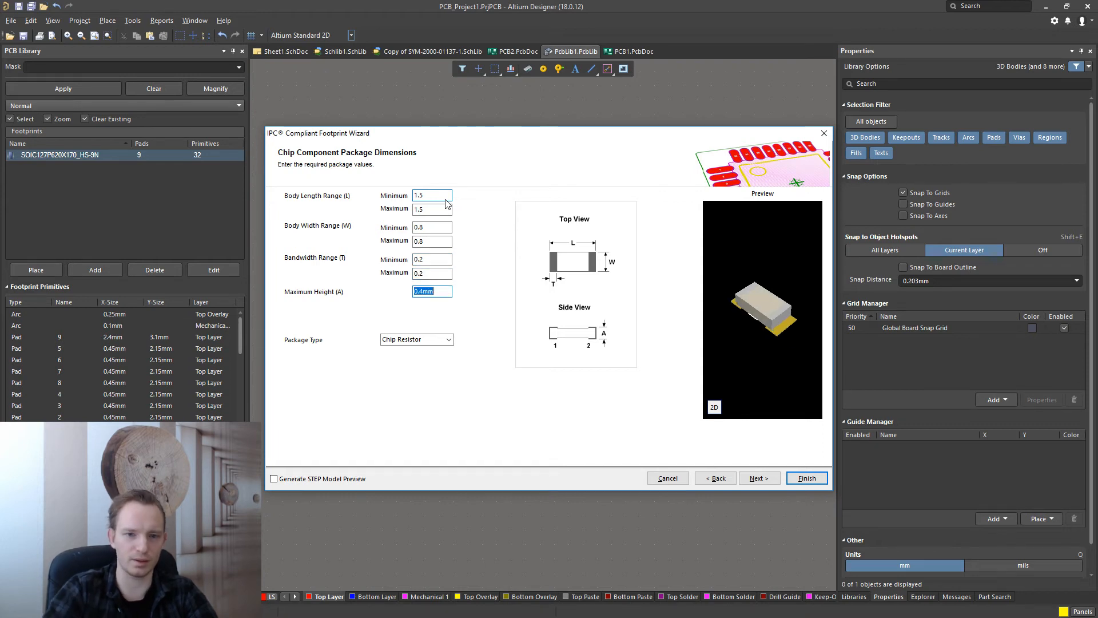
# Step: Set both the minimum and maximum bandwidth of the chip package to 0.4 mm
pyautogui.doubleClick(428, 259)
pyautogui.write('0.4')
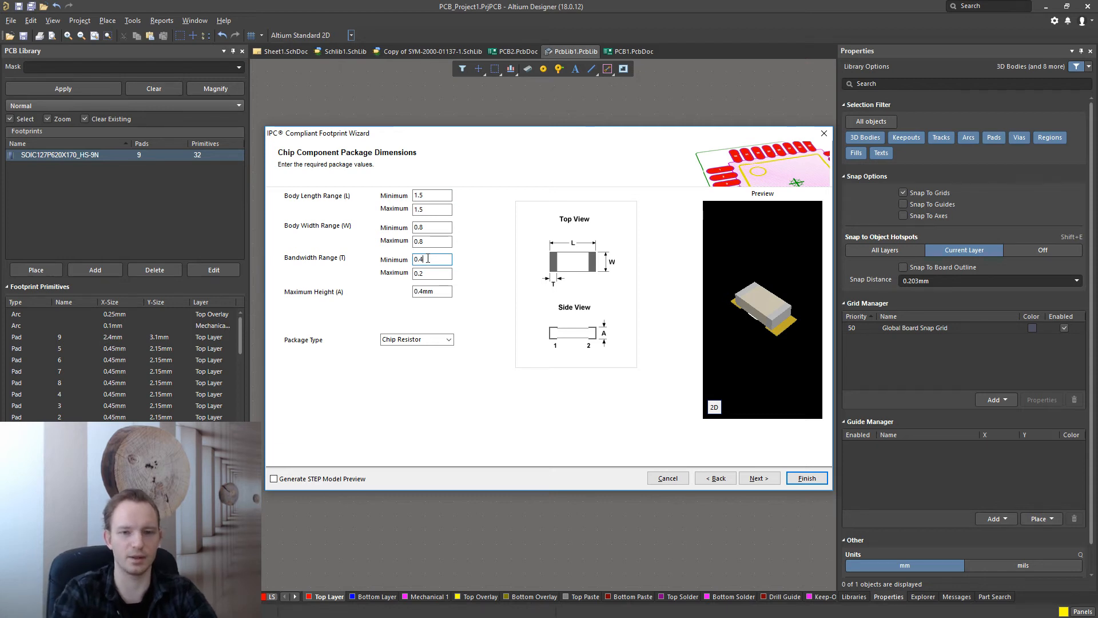
pyautogui.press('Tab')
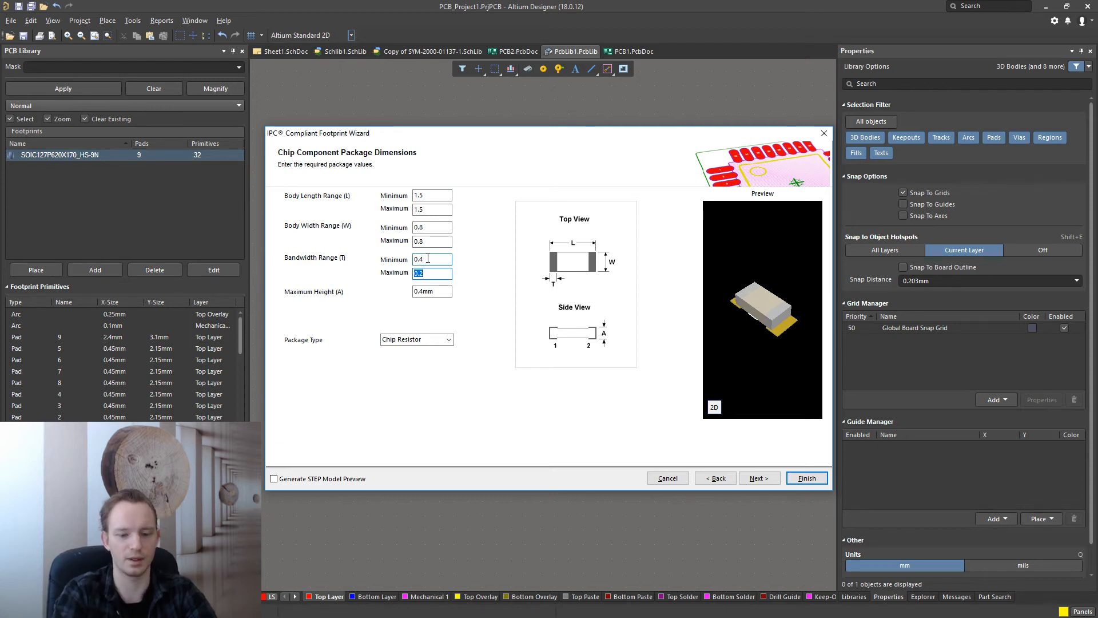
pyautogui.write('0.4')
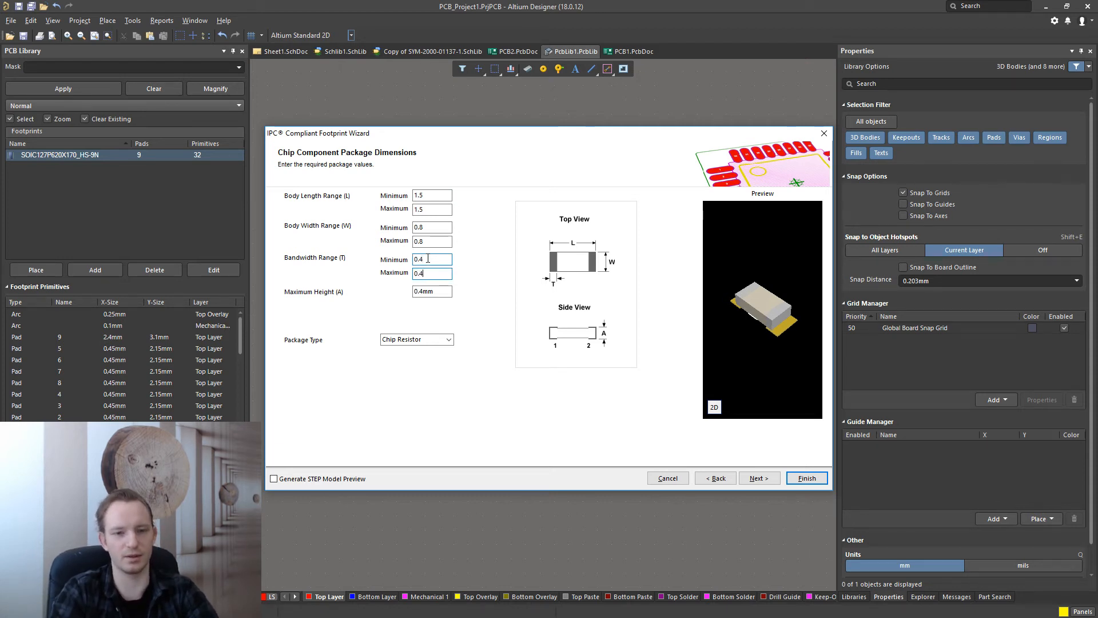
pyautogui.press('Tab')
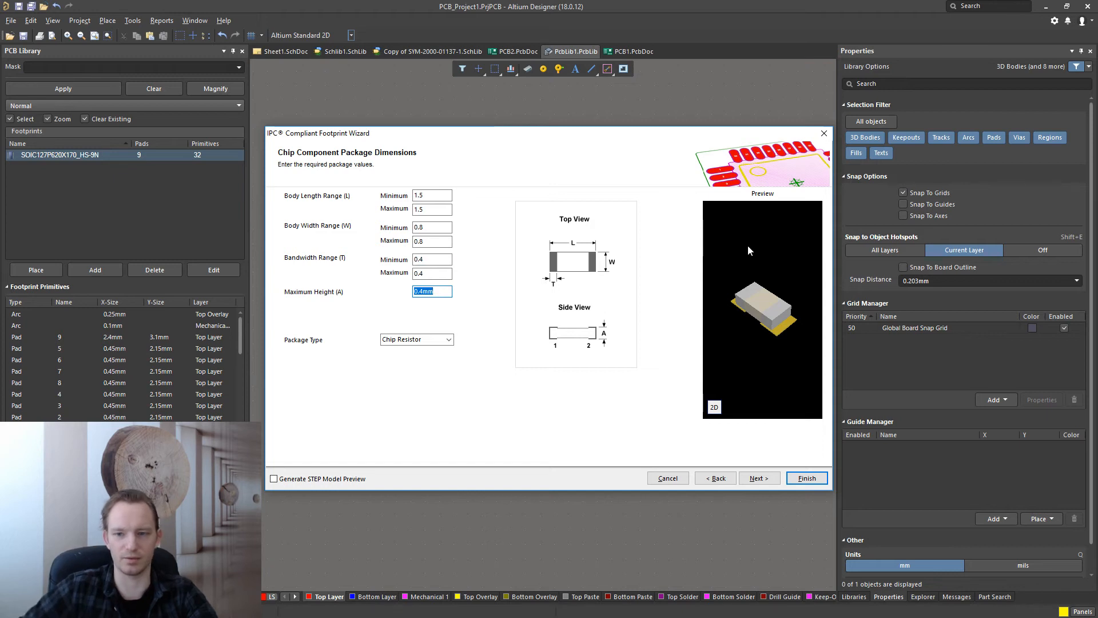
# Step: Check the chip resistor's 3D preview from several angles and finish the wizard to generate the footprint
pyautogui.moveTo(783, 335); pyautogui.dragTo(791, 295)
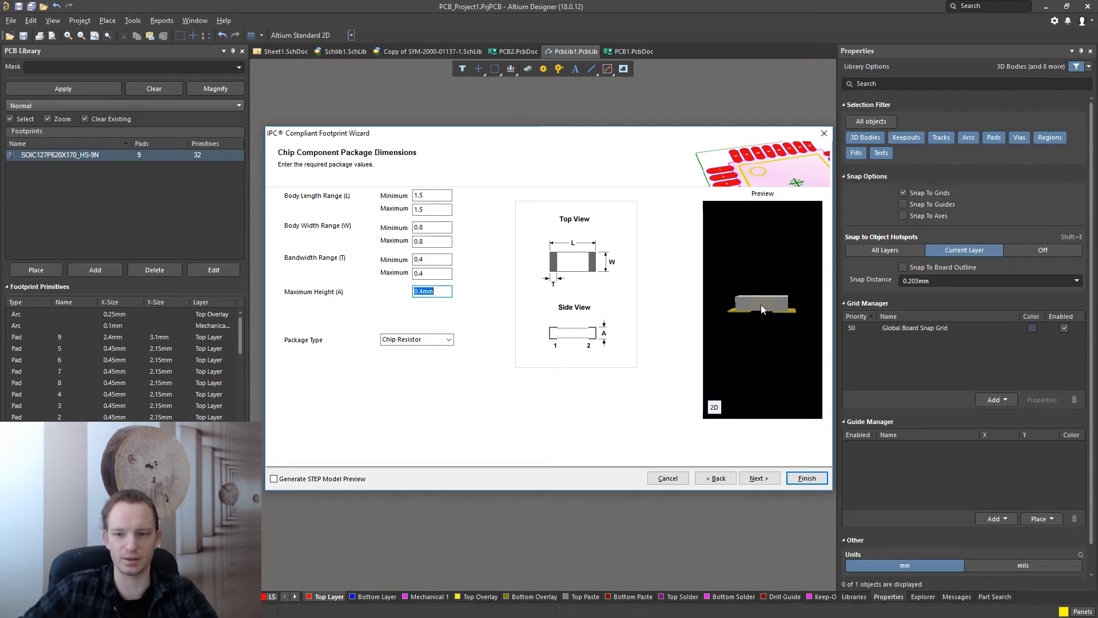
pyautogui.moveTo(759, 326); pyautogui.dragTo(757, 336)
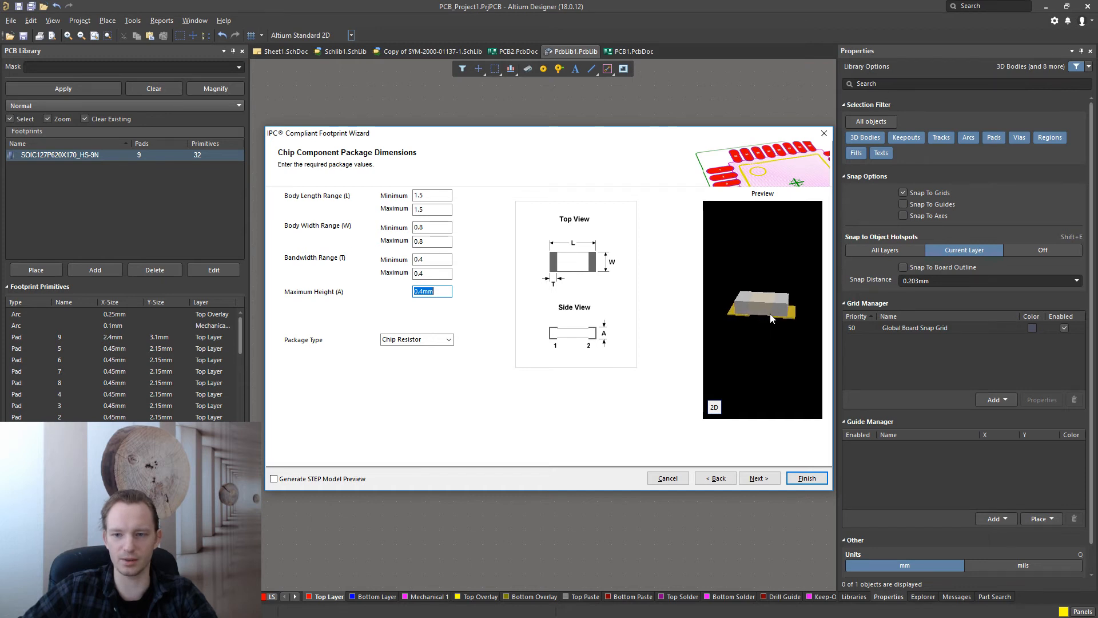
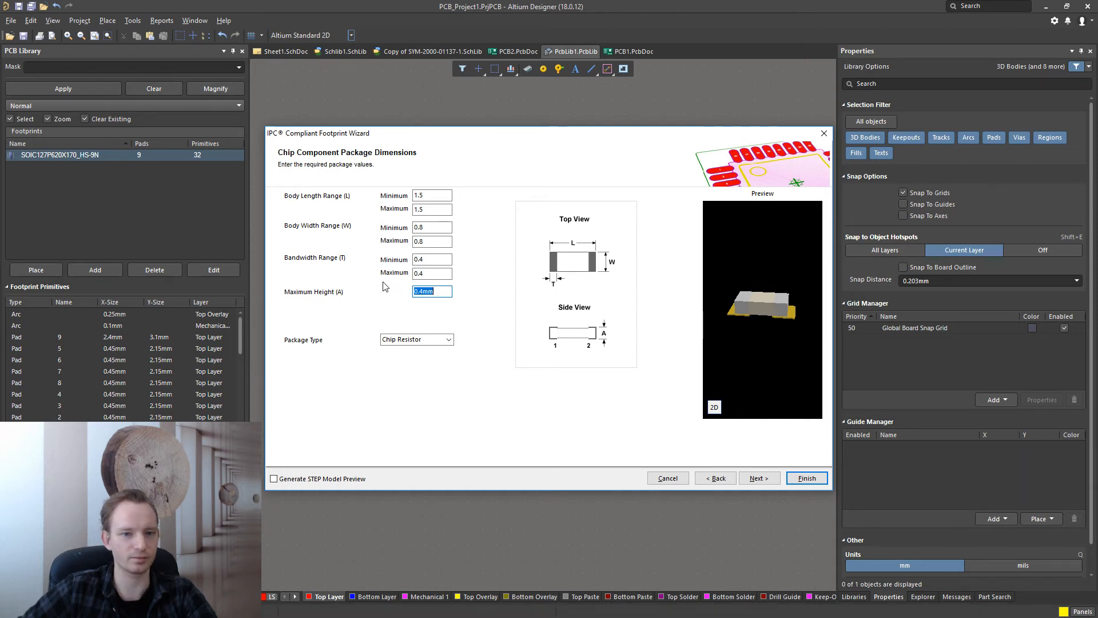
pyautogui.click(437, 291)
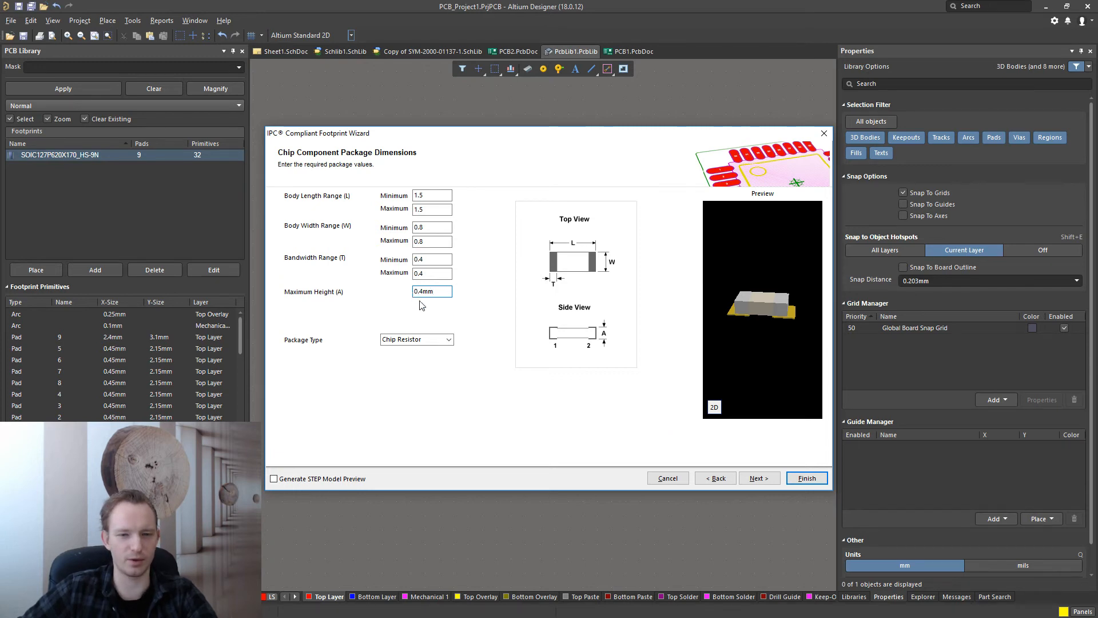
pyautogui.moveTo(773, 324)
pyautogui.mouseDown()
pyautogui.moveTo(701, 352)
pyautogui.moveTo(668, 346)
pyautogui.moveTo(780, 329)
pyautogui.moveTo(785, 341)
pyautogui.mouseUp()
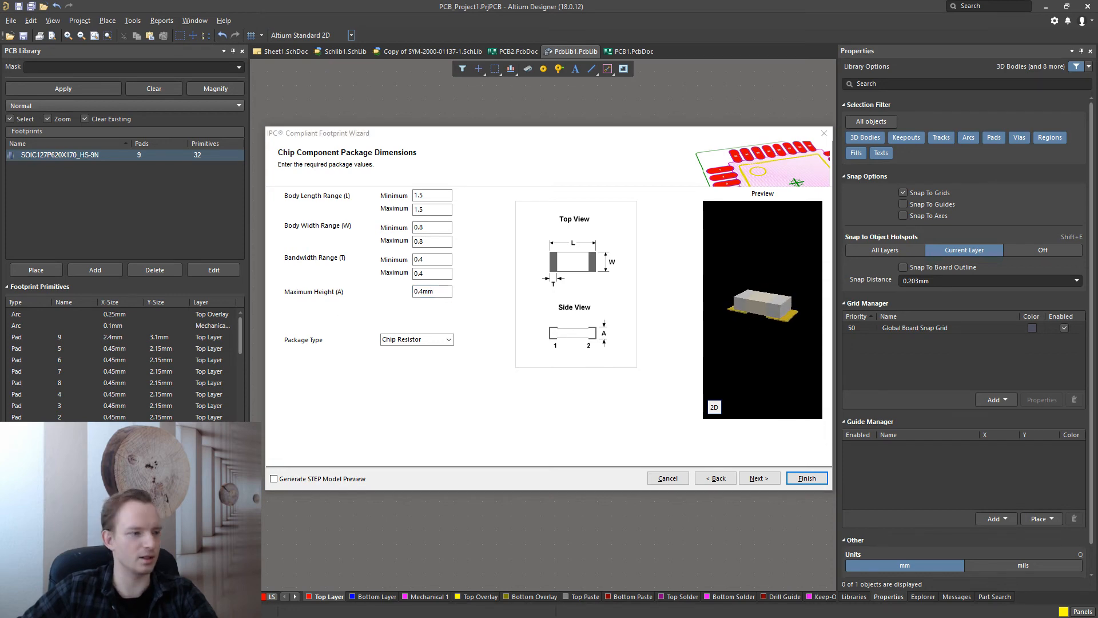
pyautogui.hotkey('alt', 'Tab')
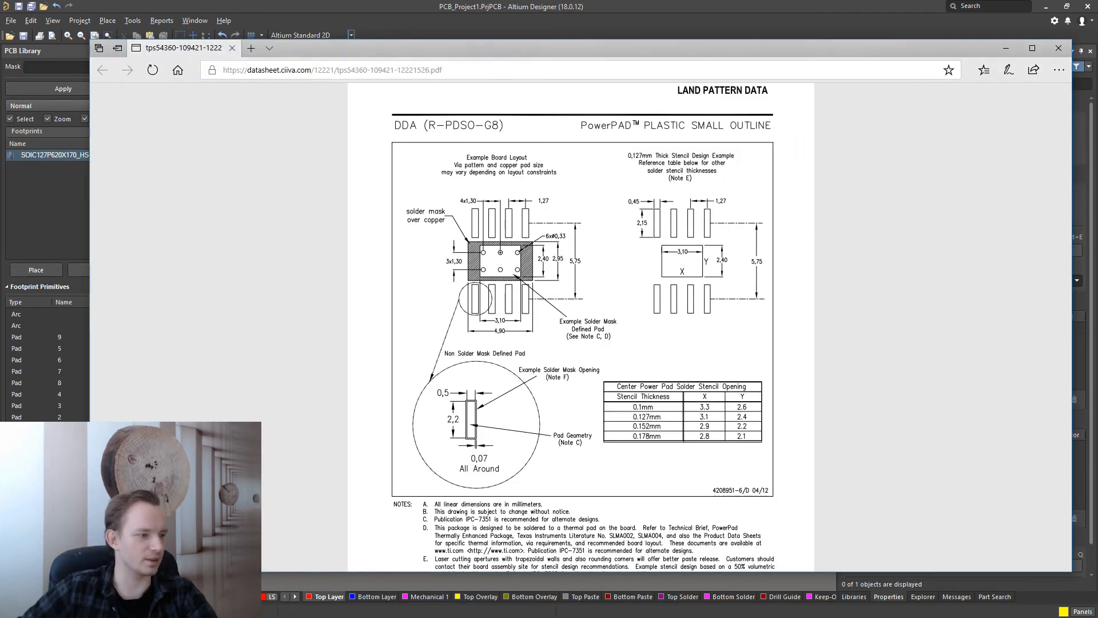
pyautogui.hotkey('alt', 'Tab')
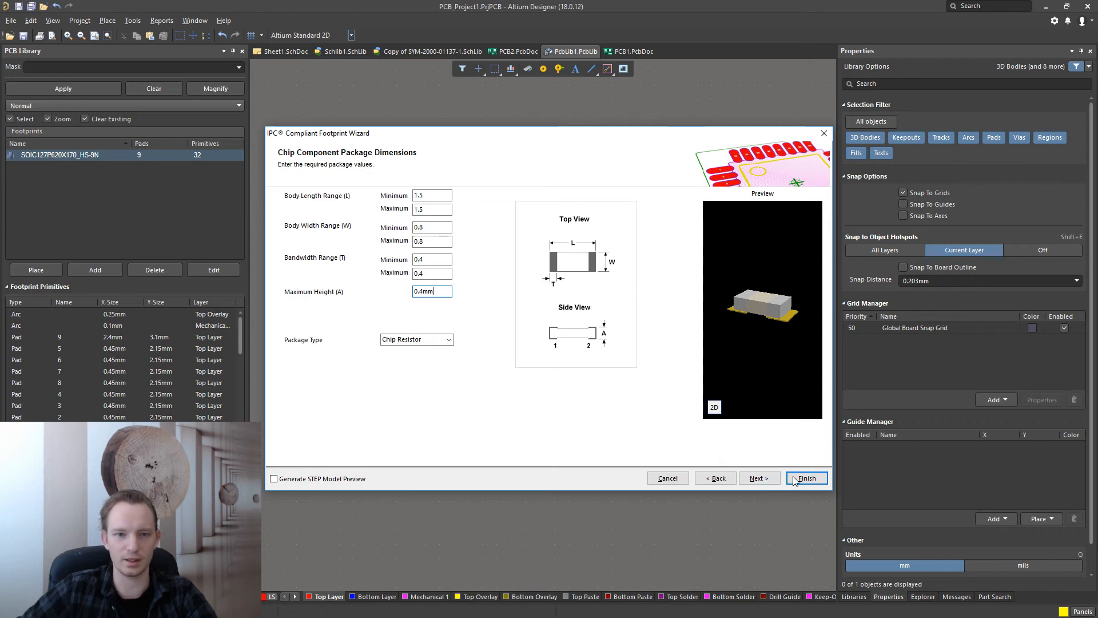
pyautogui.moveTo(684, 135); pyautogui.dragTo(628, 119)
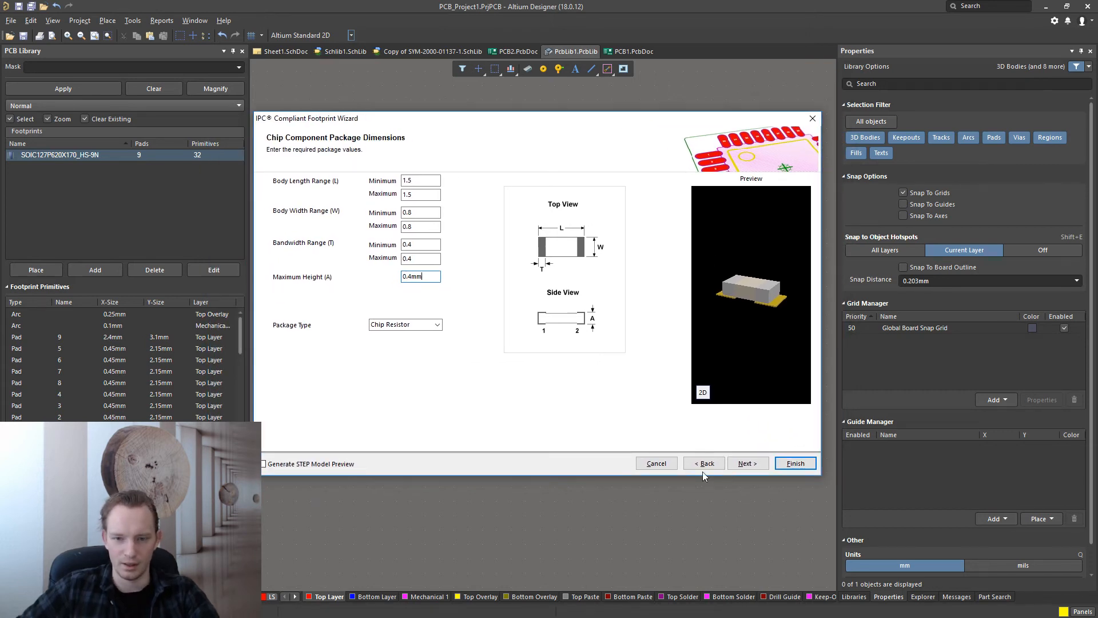
pyautogui.click(795, 463)
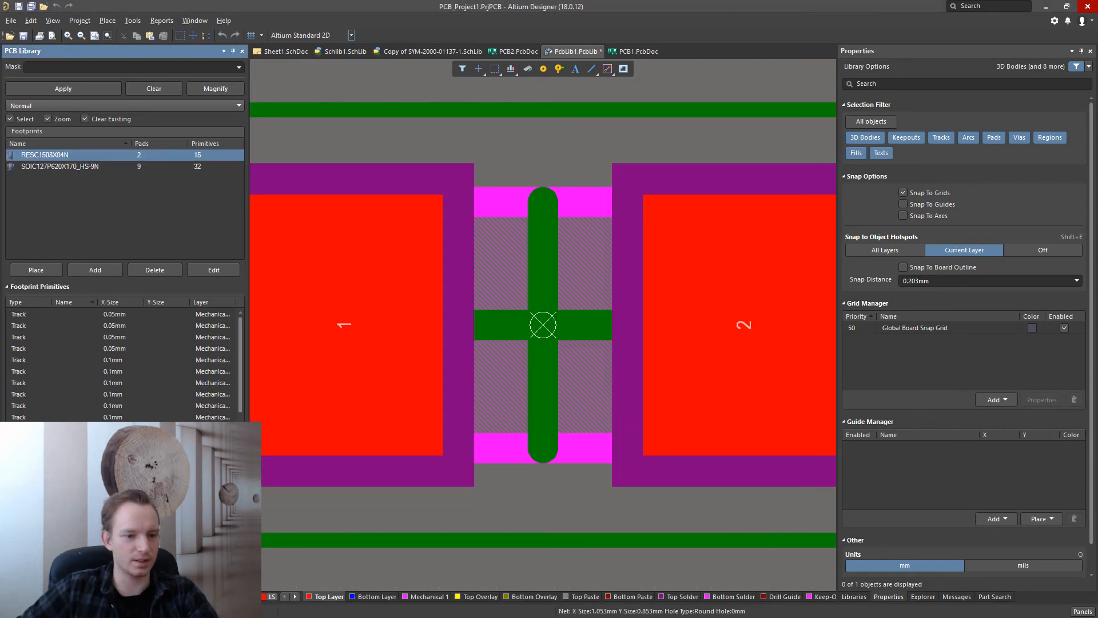
# Step: Select the RES_10K_1%_0603 component in Schlib1.SchLib and open its linked datasheet in the browser
pyautogui.click(48, 596)
pyautogui.click(17, 596)
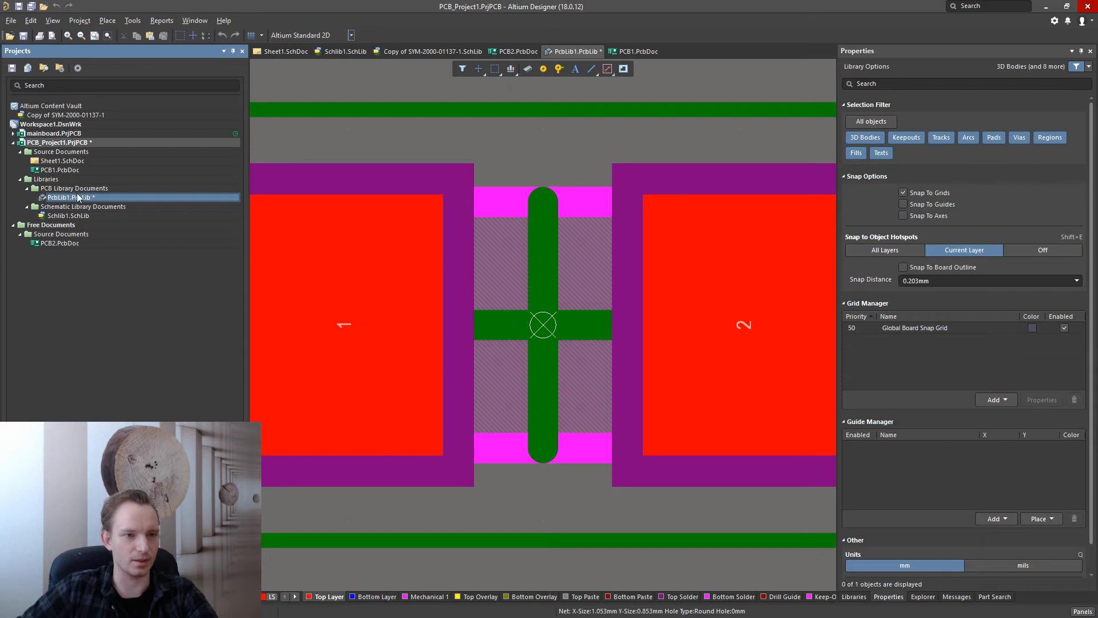
pyautogui.click(994, 596)
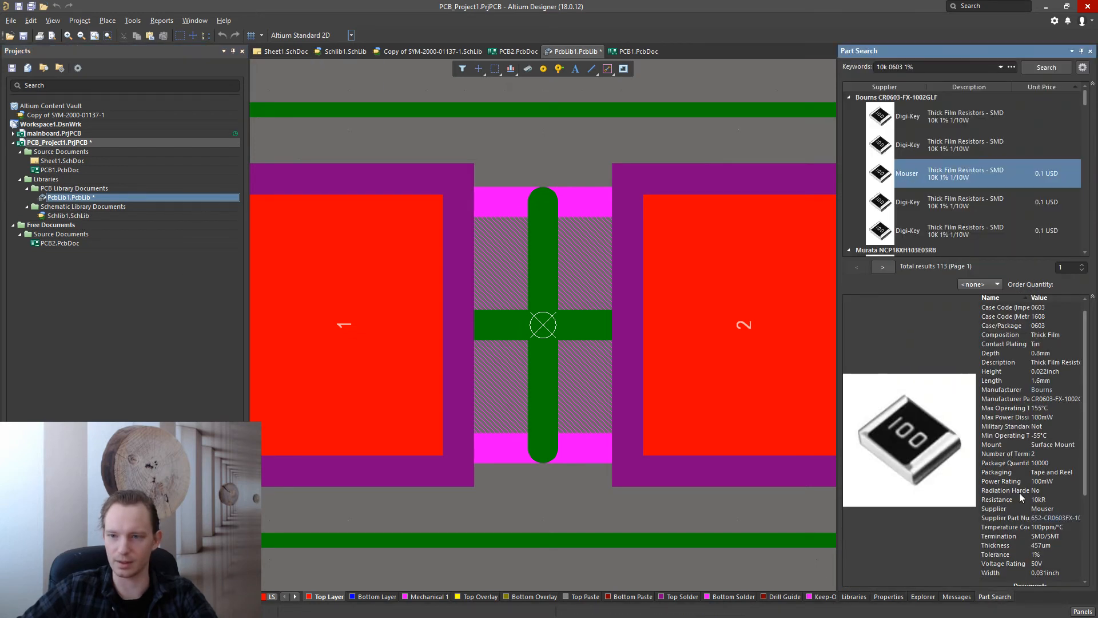
pyautogui.click(62, 217)
pyautogui.doubleClick(61, 216)
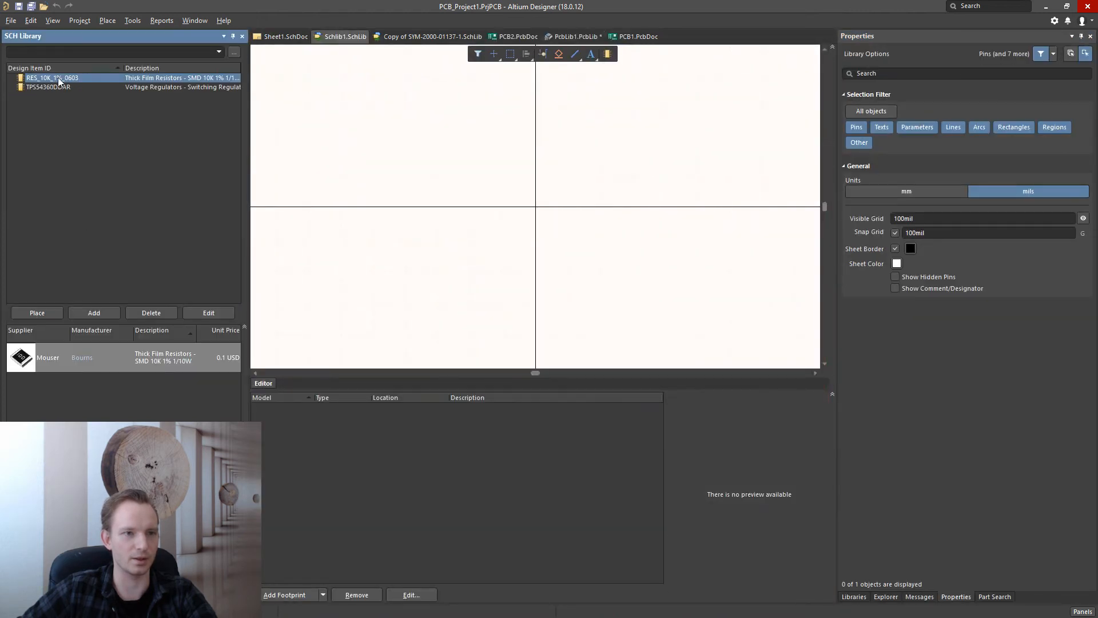
pyautogui.click(58, 79)
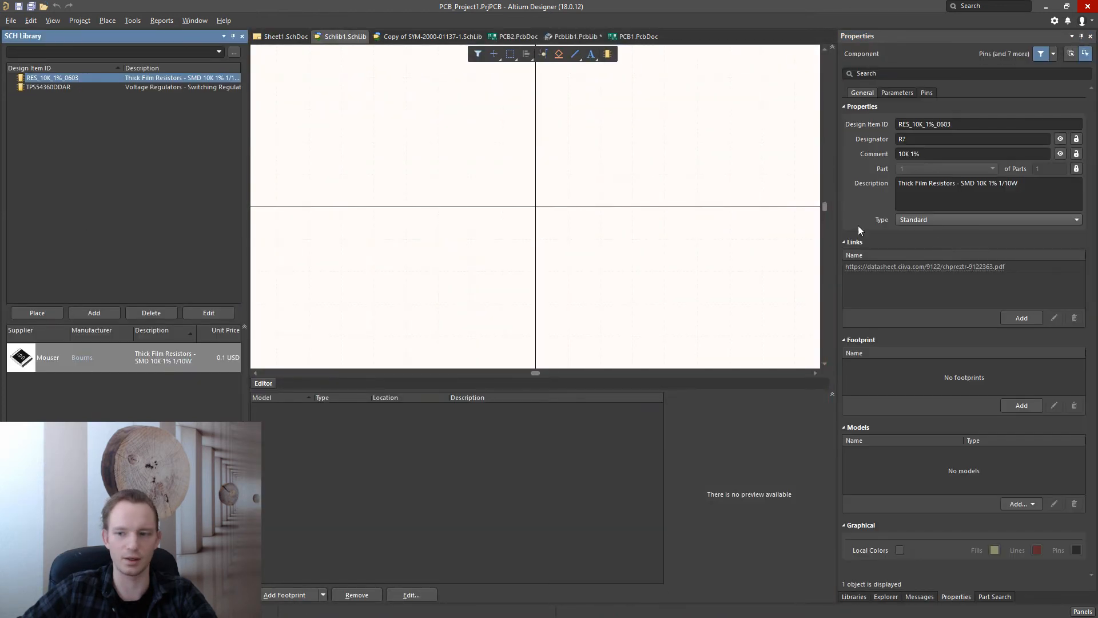
pyautogui.click(931, 267)
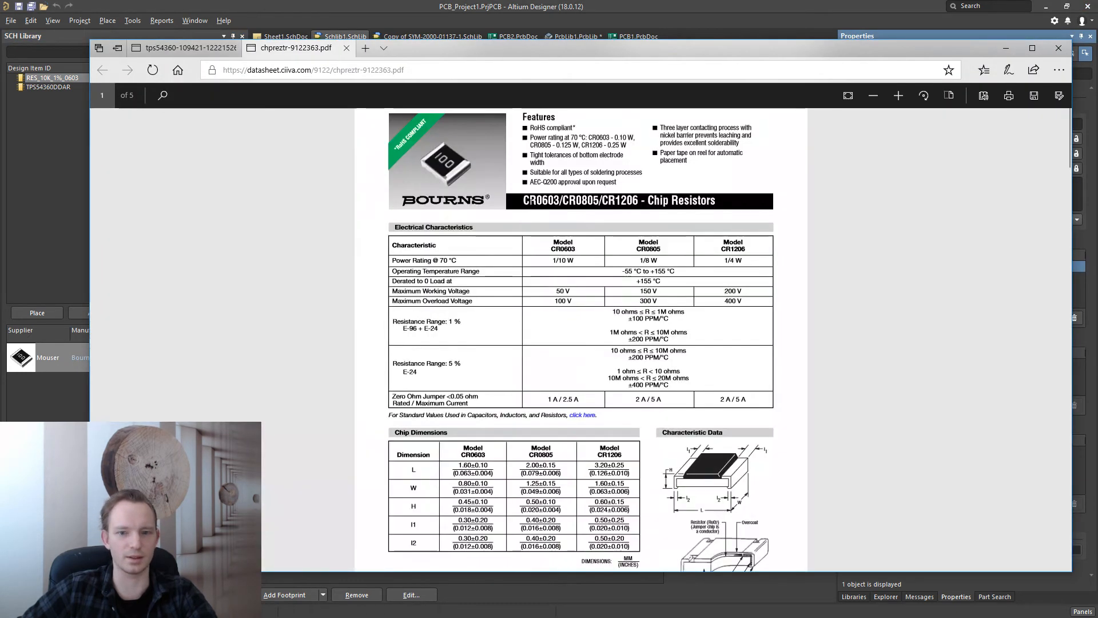
# Step: Examine the CR0603 chip dimensions and drawing in the resistor datasheet, and return to the schematic library
pyautogui.scroll(-4, 683, 281)
pyautogui.scroll(-2, 684, 281)
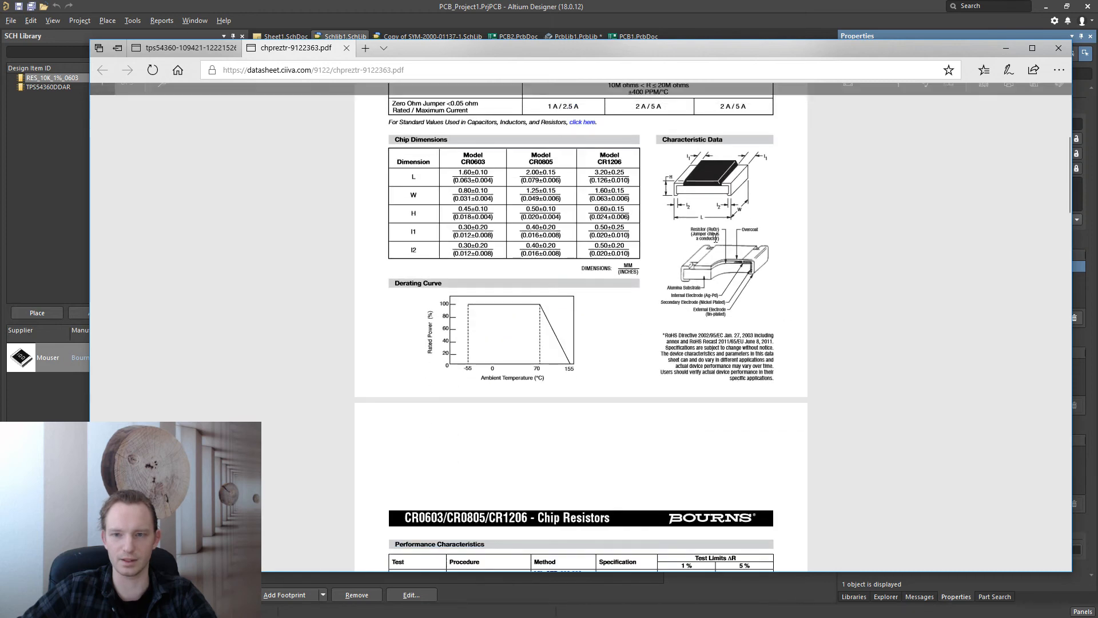
pyautogui.scroll(3, 721, 337)
pyautogui.scroll(-2, 722, 336)
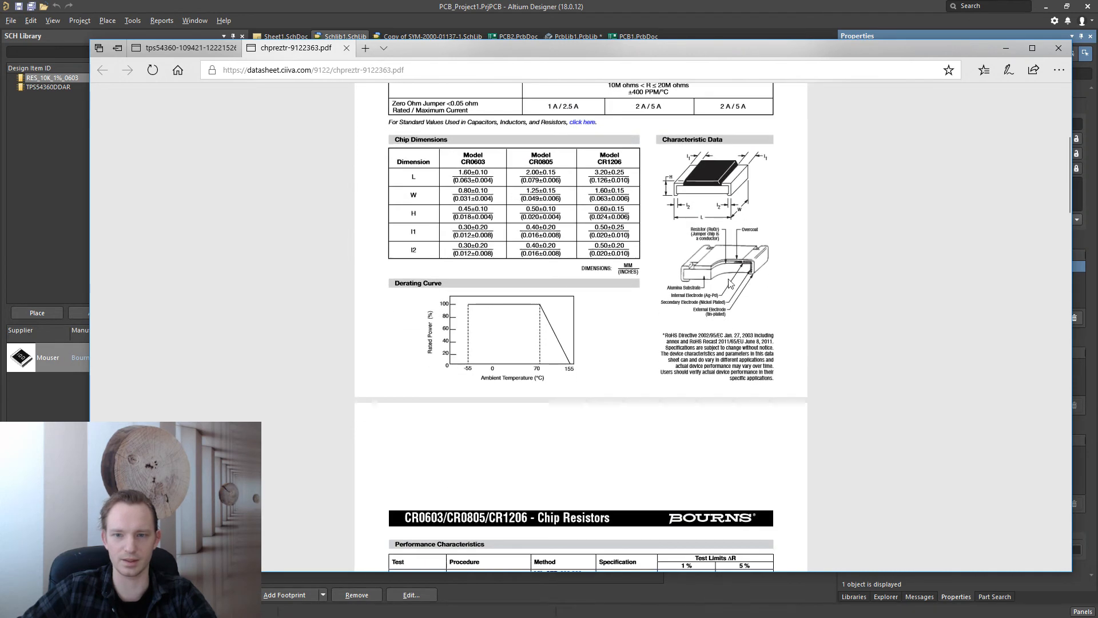
pyautogui.scroll(-5, 741, 269)
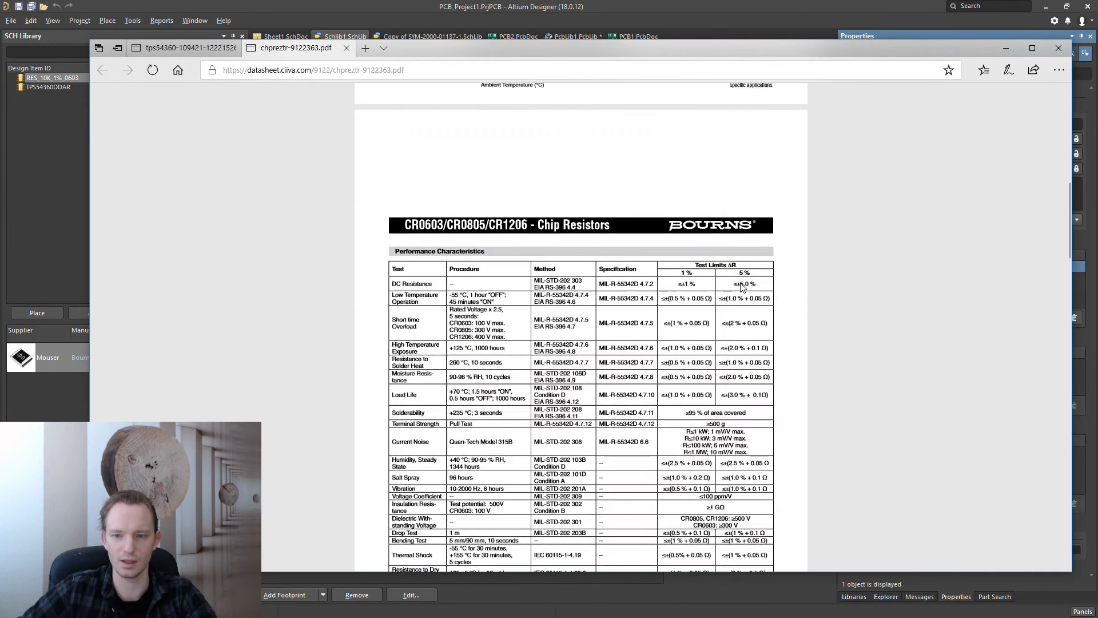
pyautogui.scroll(5, 741, 286)
pyautogui.scroll(1, 740, 291)
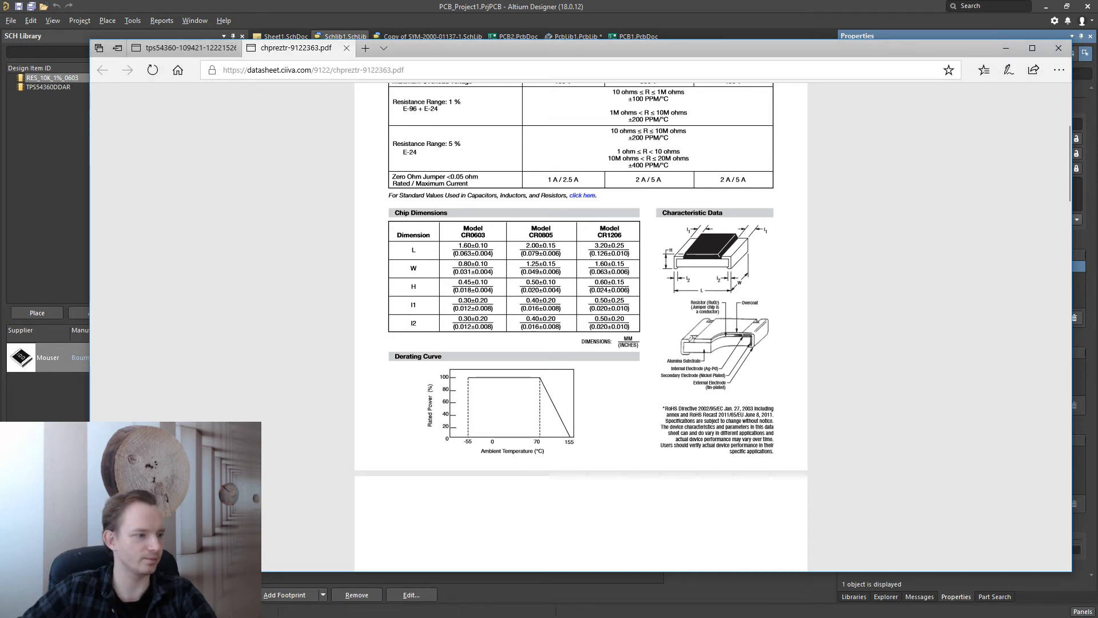
pyautogui.click(1006, 48)
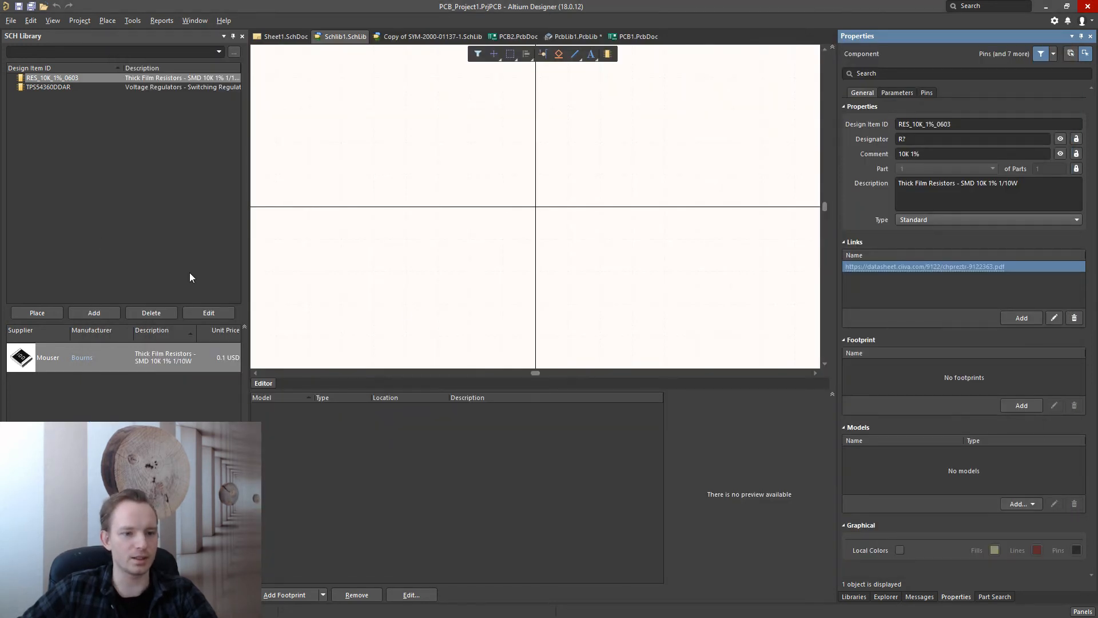
pyautogui.click(132, 20)
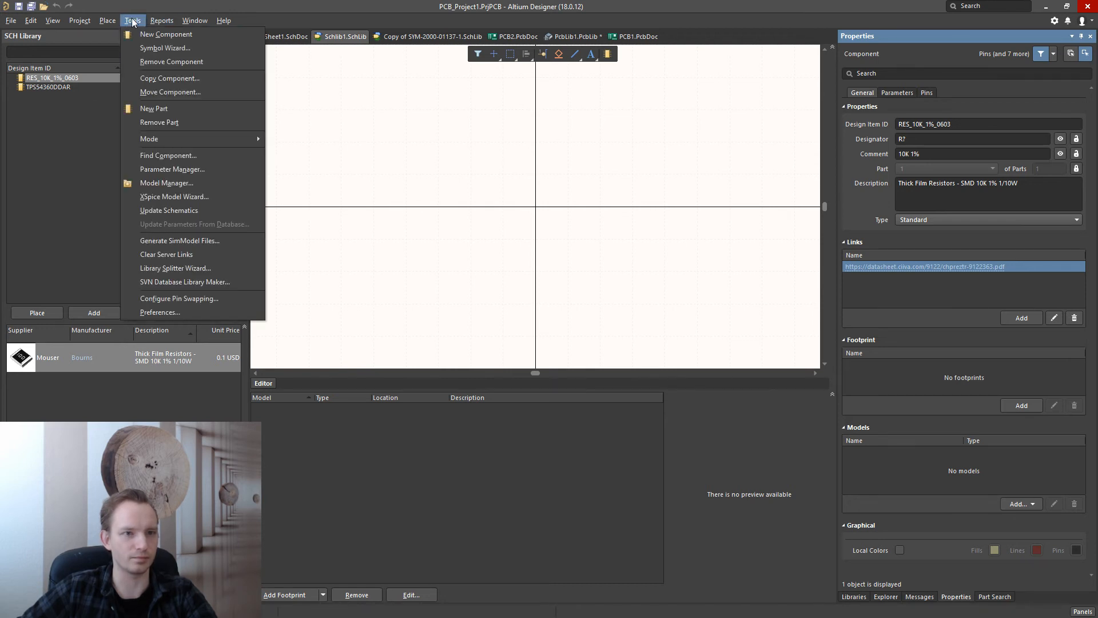
pyautogui.click(103, 122)
pyautogui.click(134, 21)
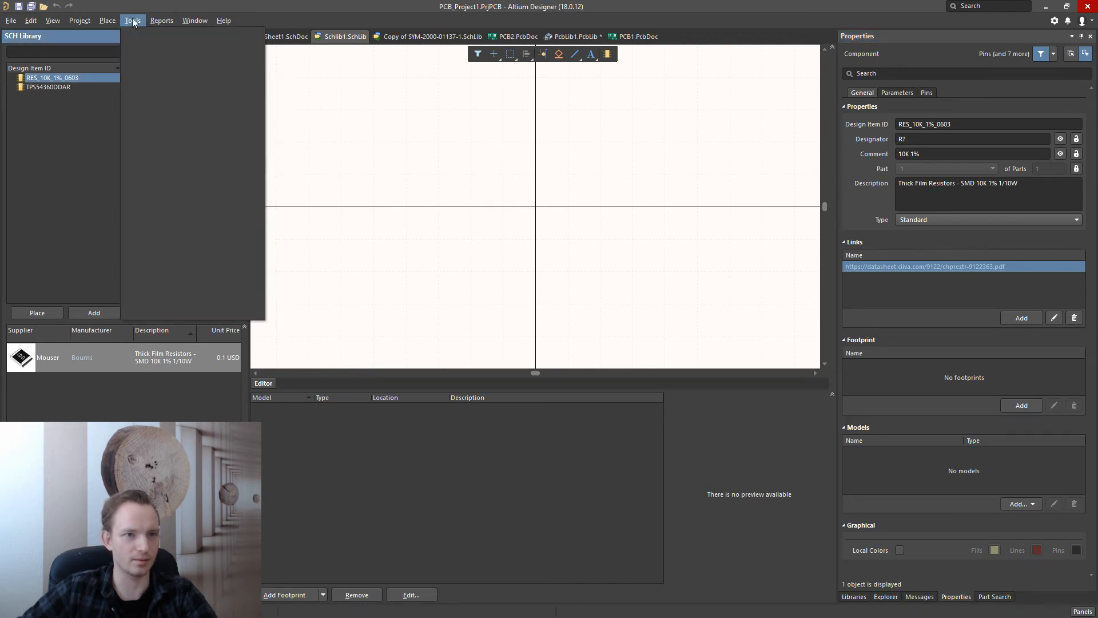
pyautogui.click(80, 135)
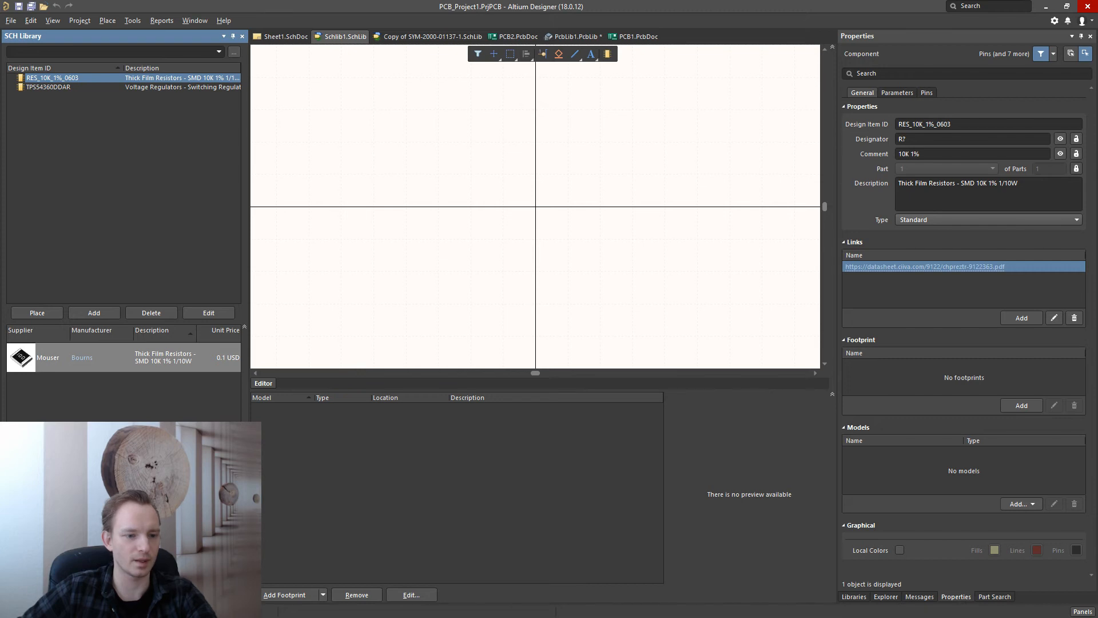
# Step: Return to the PcbLib1.PcbLib footprint list and start the IPC Compliant Footprint Wizard again with the CHIP component type
pyautogui.click(16, 596)
pyautogui.doubleClick(66, 183)
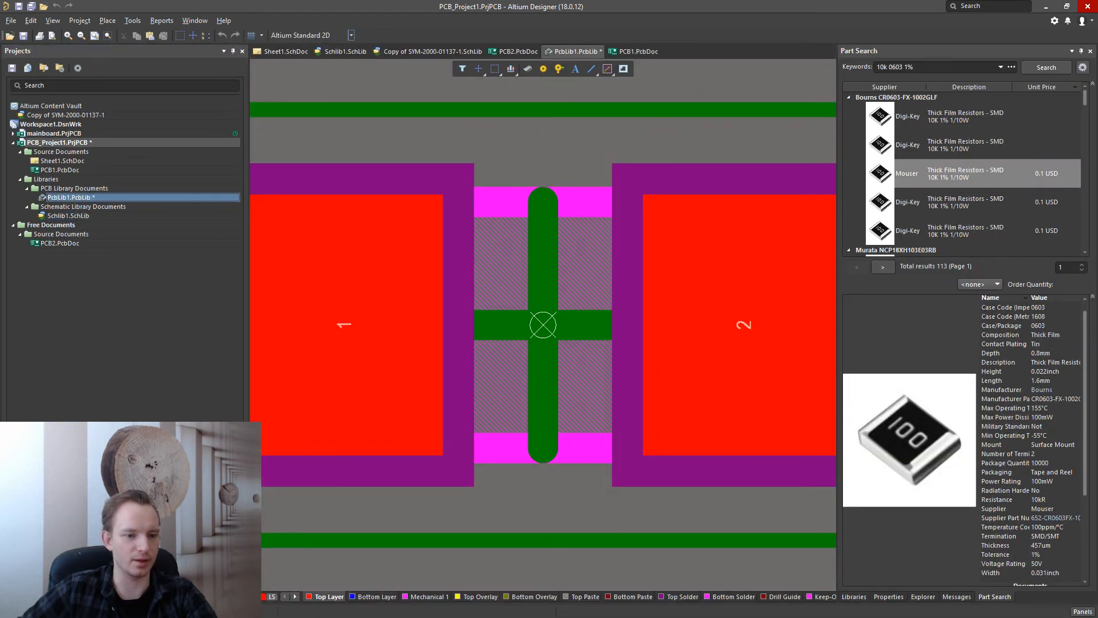
pyautogui.click(91, 596)
pyautogui.click(133, 20)
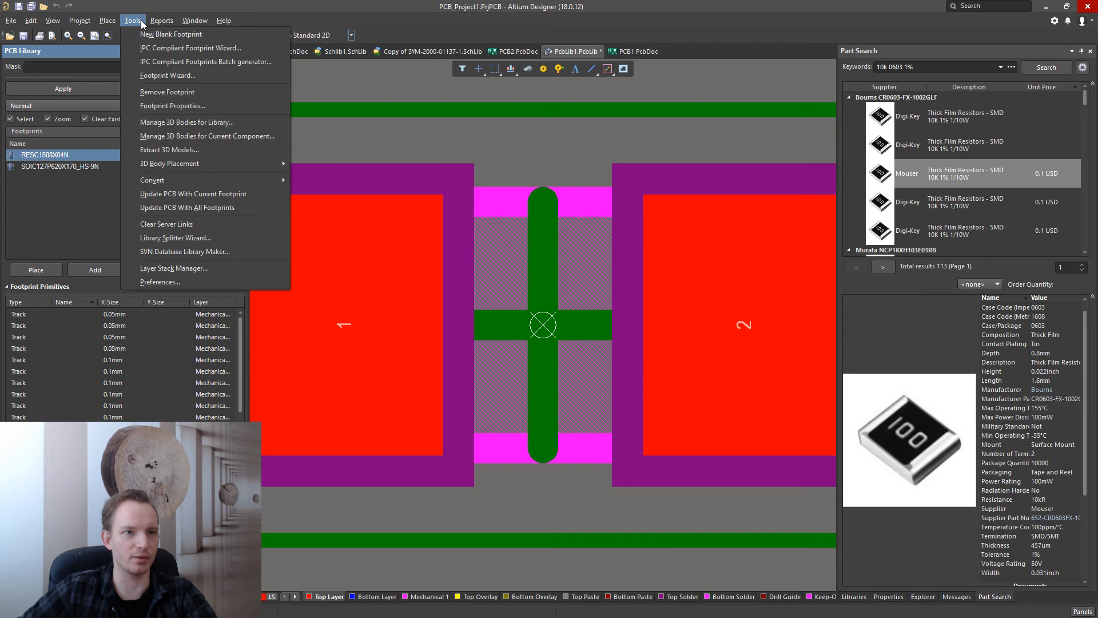
pyautogui.click(172, 48)
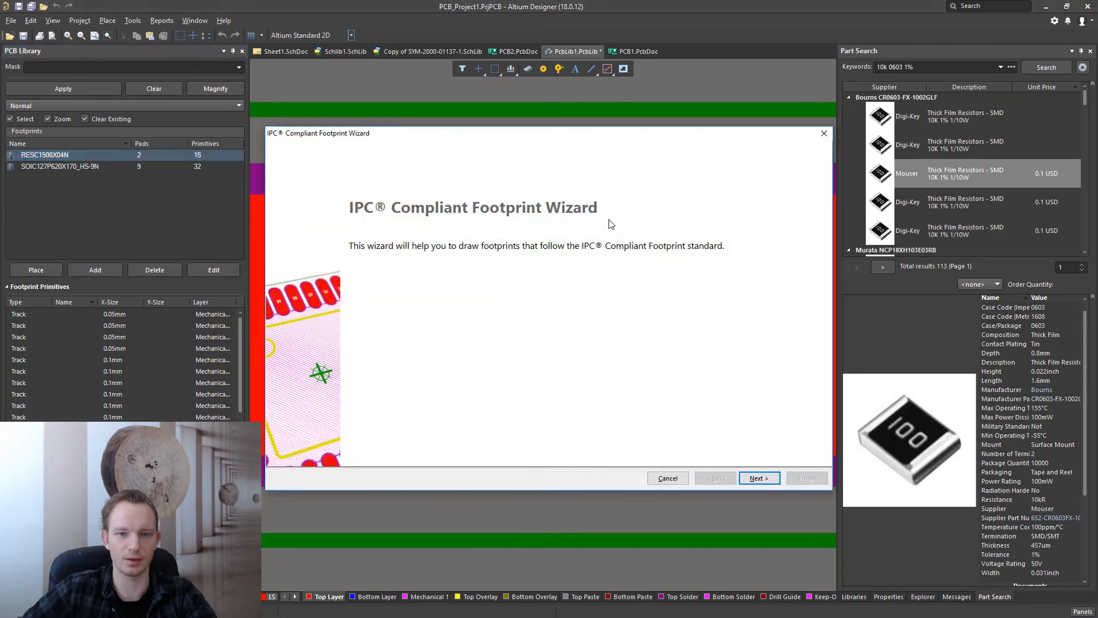
pyautogui.click(760, 480)
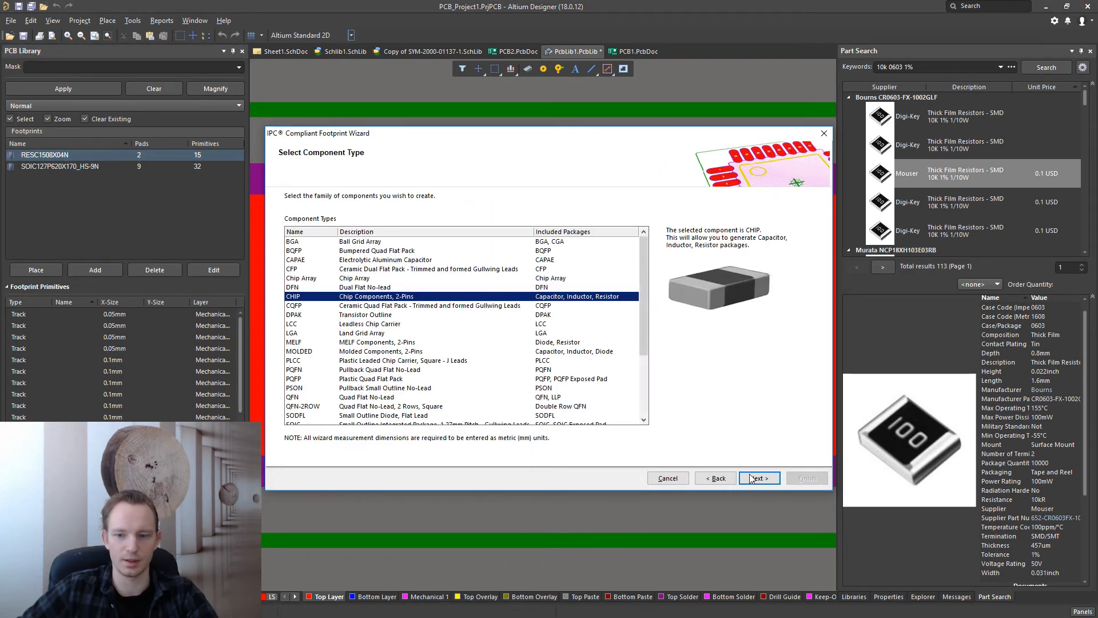
pyautogui.click(754, 479)
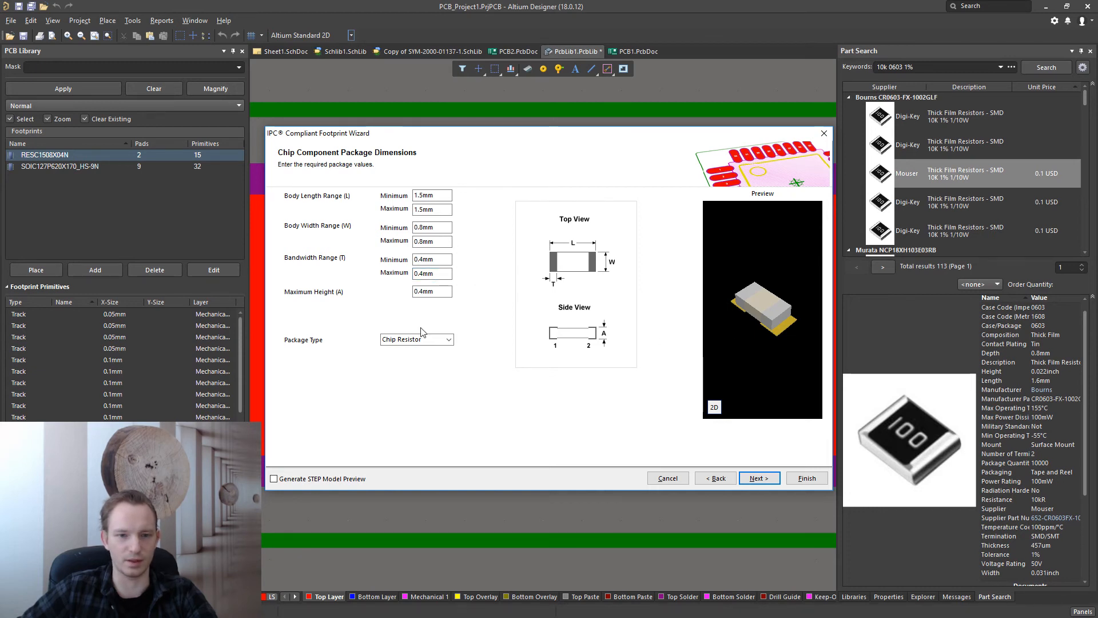
# Step: Set the chip resistor's maximum height (A) to 0.45 mm in the package dimensions
pyautogui.moveTo(443, 291); pyautogui.dragTo(417, 291)
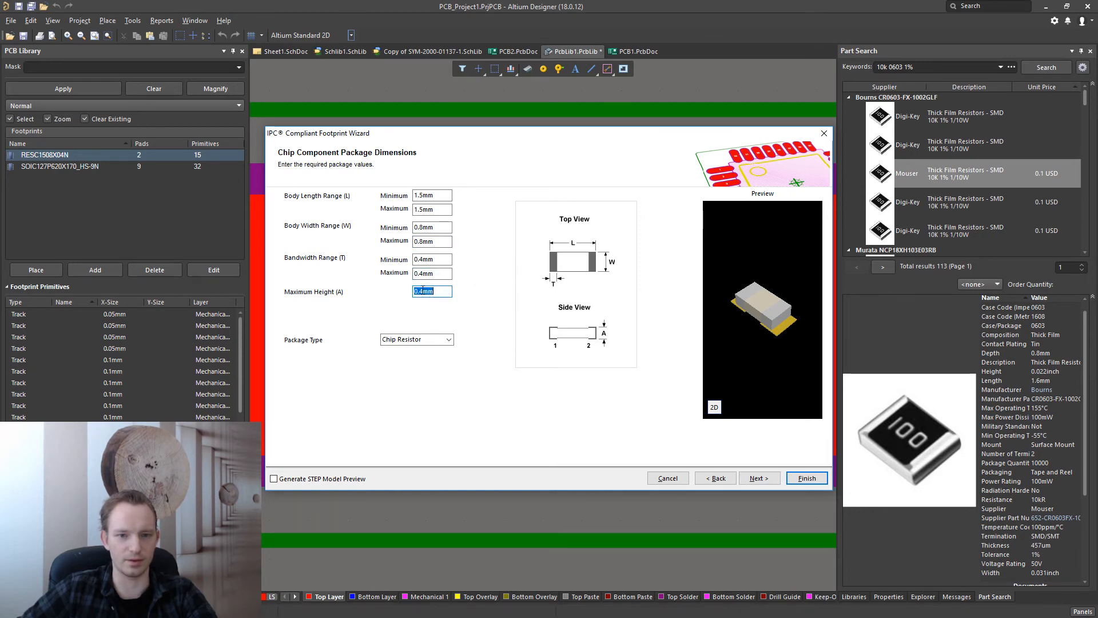
pyautogui.click(441, 294)
pyautogui.write('5')
# Step: Set both the minimum and maximum bandwidth range (T) of the chip resistor to 0.3 mm
pyautogui.click(422, 259)
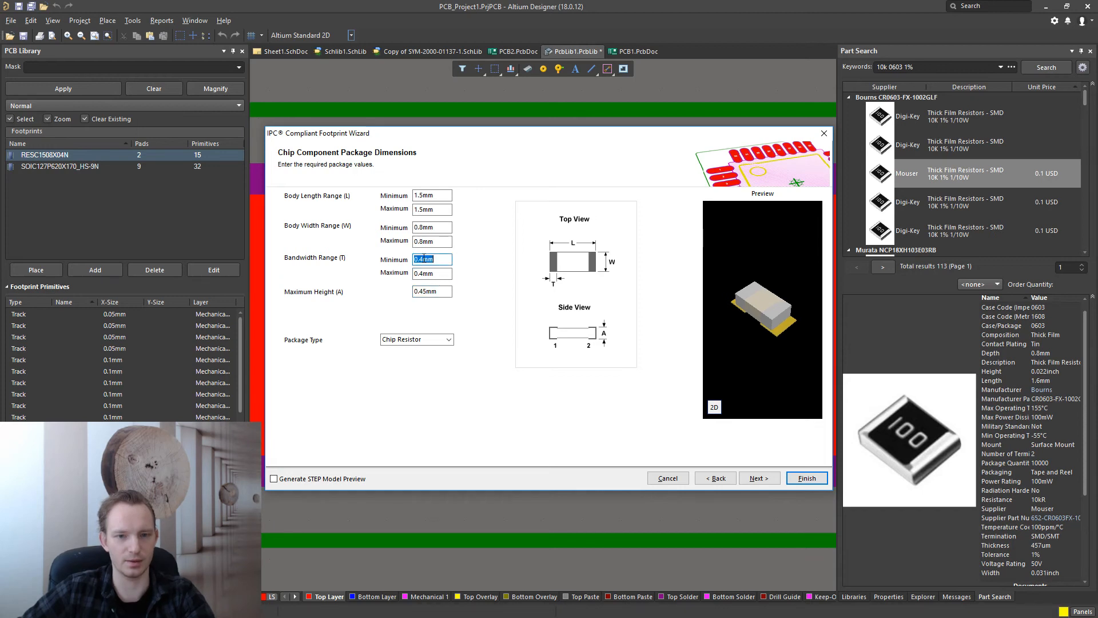
pyautogui.click(423, 259)
pyautogui.press('BackSpace')
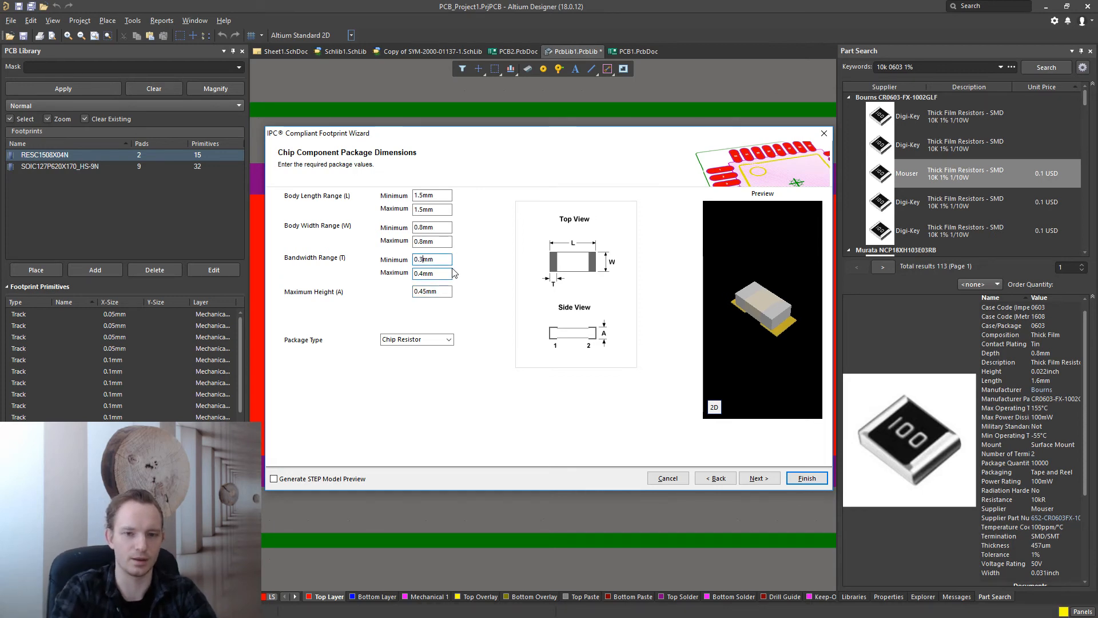
pyautogui.write('3')
pyautogui.press('Tab')
pyautogui.press('Right')
pyautogui.press('Left')
pyautogui.press('Left')
pyautogui.press('BackSpace')
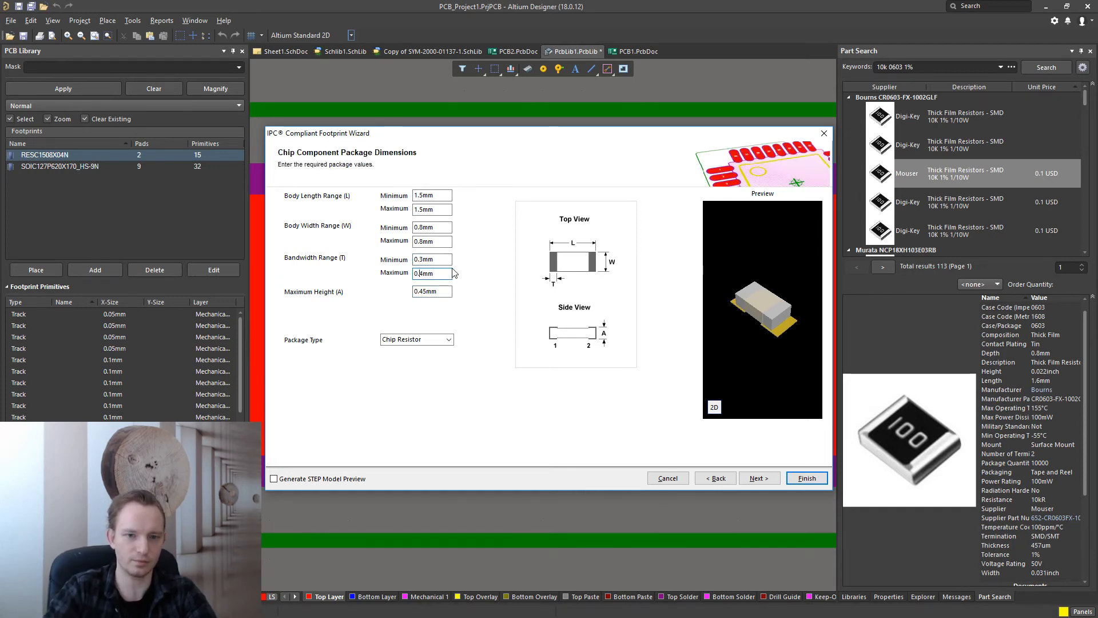
pyautogui.write('3')
pyautogui.press('Tab')
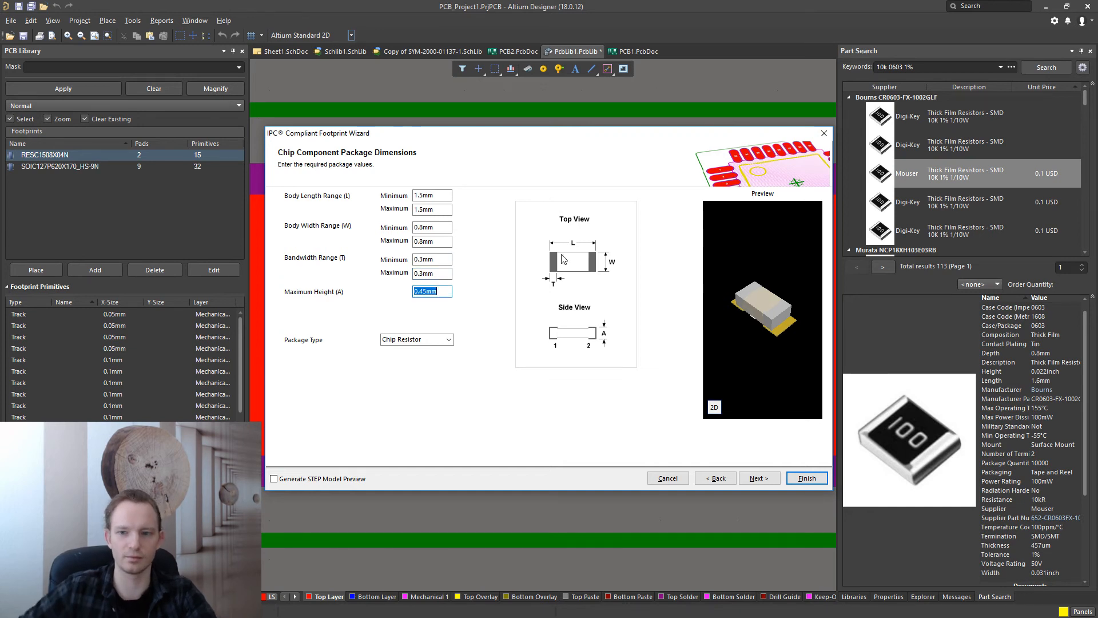
# Step: Keep the calculated heel spacing and default solder fillets, and disable the calculated footprint values for the pad dimensions and spacing
pyautogui.moveTo(775, 307)
pyautogui.mouseDown()
pyautogui.moveTo(788, 328)
pyautogui.moveTo(776, 335)
pyautogui.moveTo(760, 326)
pyautogui.moveTo(811, 303)
pyautogui.moveTo(766, 327)
pyautogui.moveTo(767, 258)
pyautogui.moveTo(760, 332)
pyautogui.moveTo(760, 293)
pyautogui.moveTo(742, 320)
pyautogui.moveTo(768, 328)
pyautogui.mouseUp()
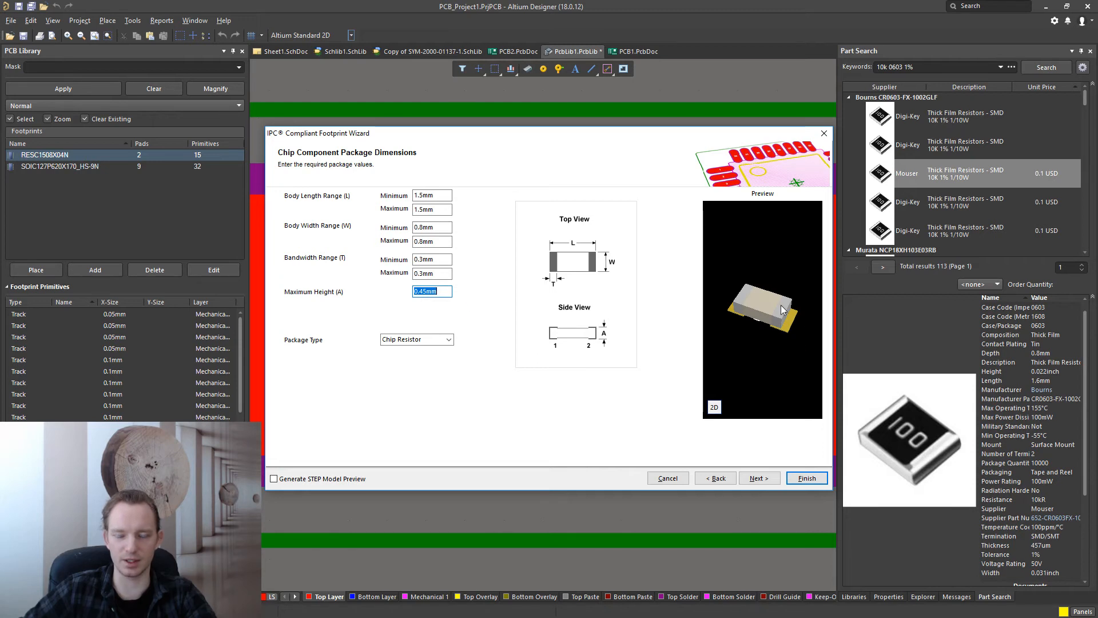
pyautogui.click(761, 481)
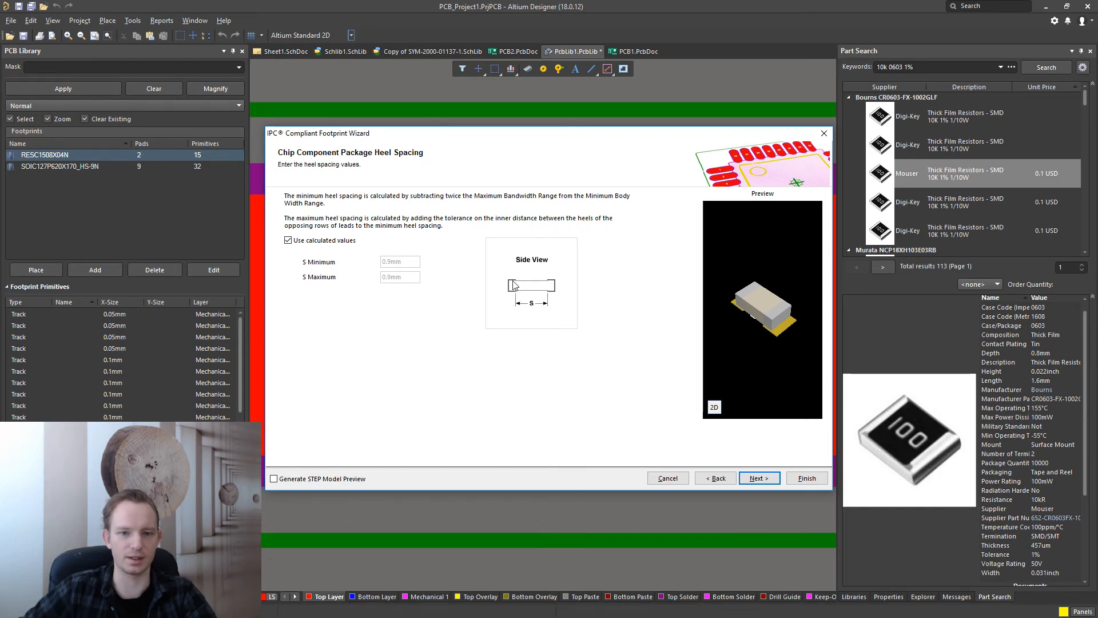
pyautogui.click(753, 477)
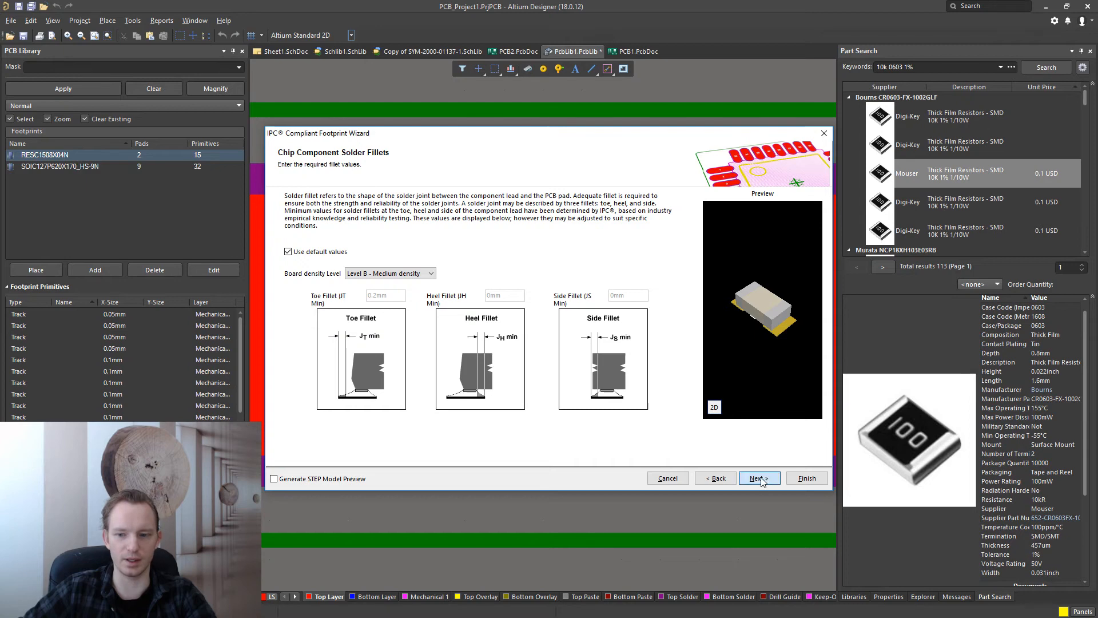
pyautogui.click(764, 482)
pyautogui.click(762, 480)
pyautogui.click(763, 480)
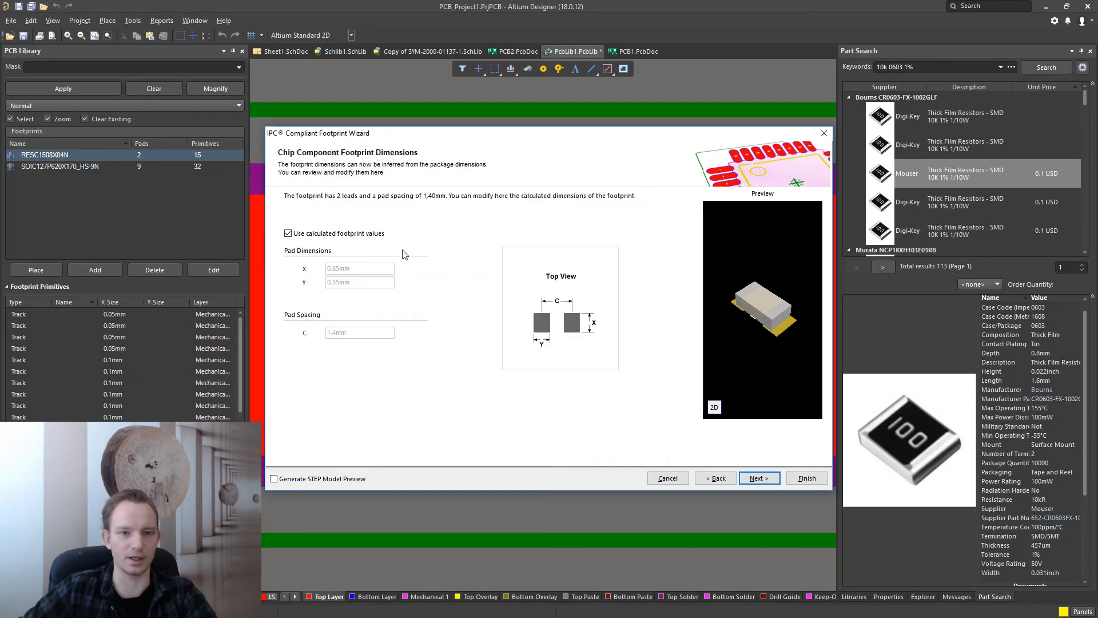
pyautogui.click(292, 234)
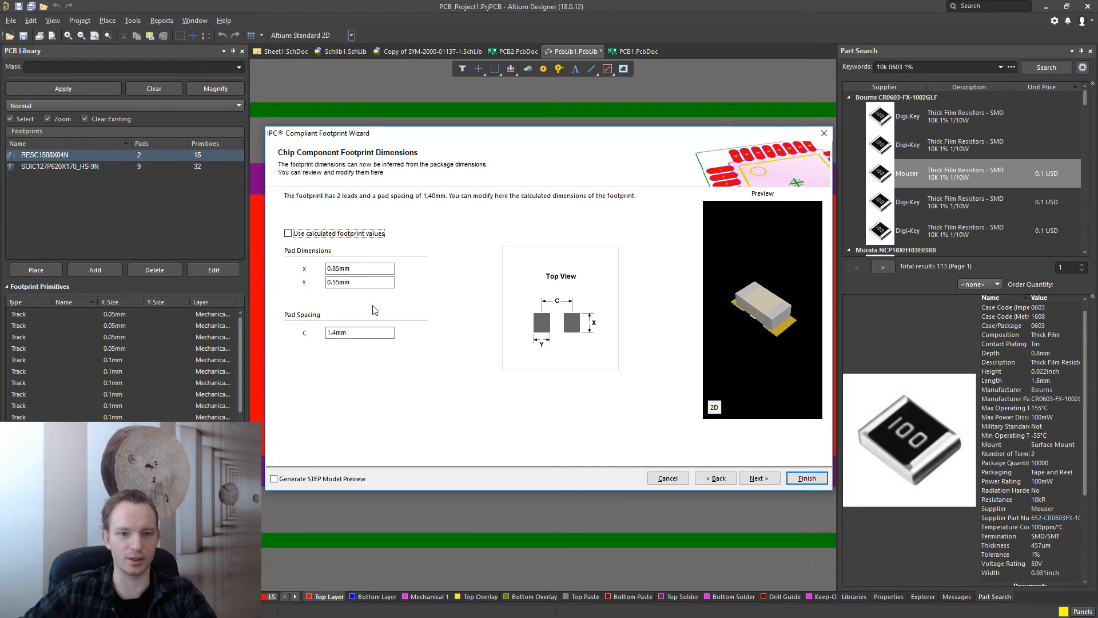
pyautogui.moveTo(765, 338)
pyautogui.mouseDown()
pyautogui.moveTo(797, 321)
pyautogui.moveTo(750, 314)
pyautogui.moveTo(770, 324)
pyautogui.moveTo(757, 329)
pyautogui.mouseUp()
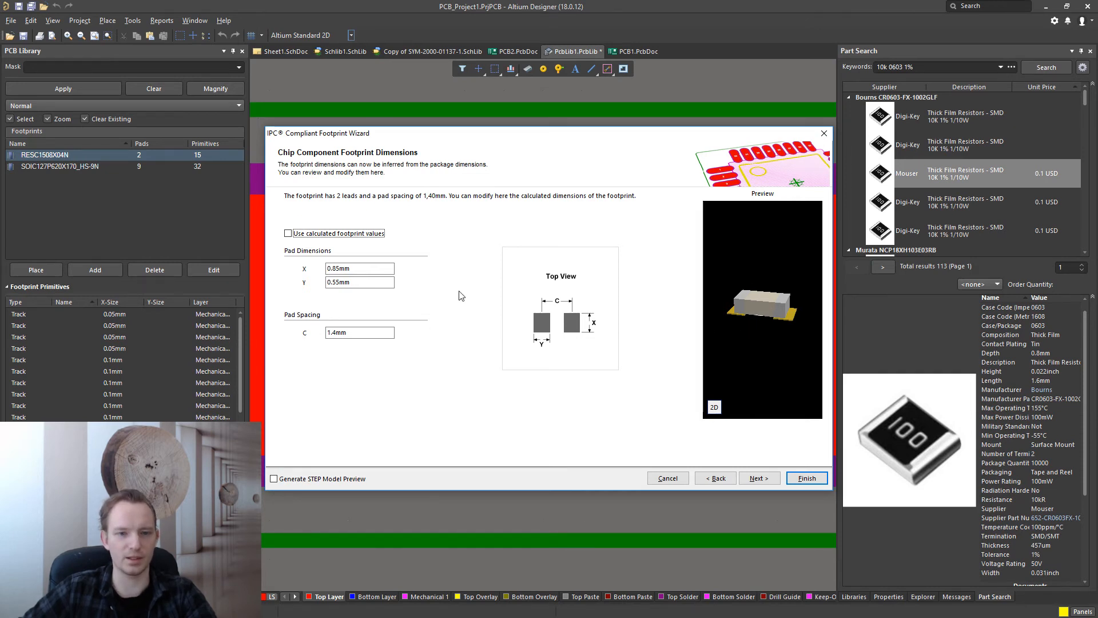
# Step: Finish the footprint wizard and generate the chip resistor footprint under the alternative name RESC1508X04N_
pyautogui.click(806, 477)
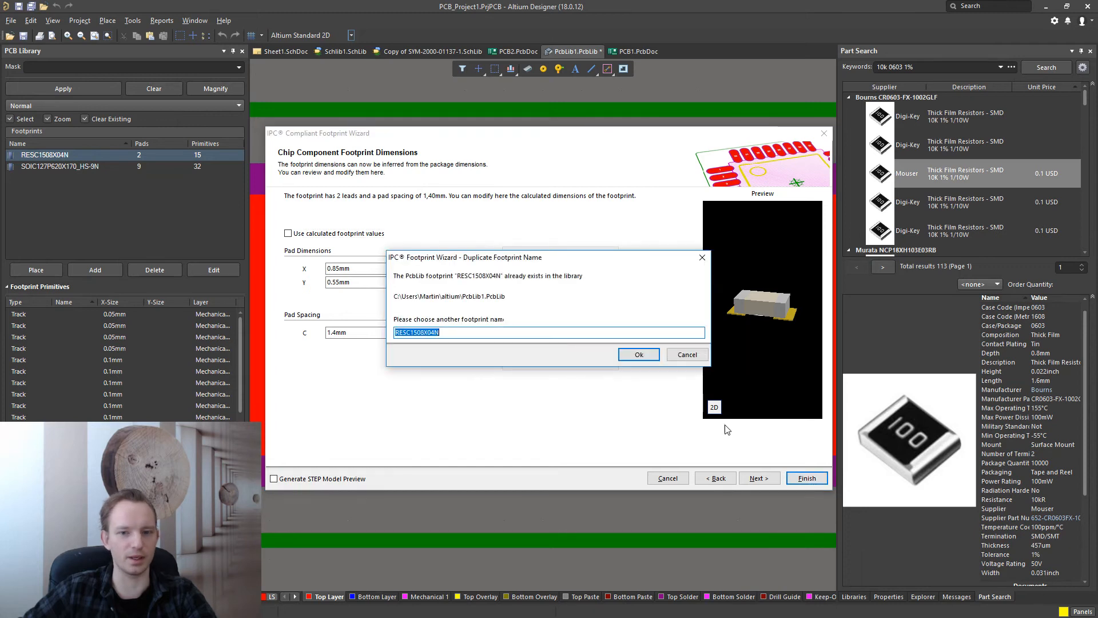
pyautogui.click(638, 355)
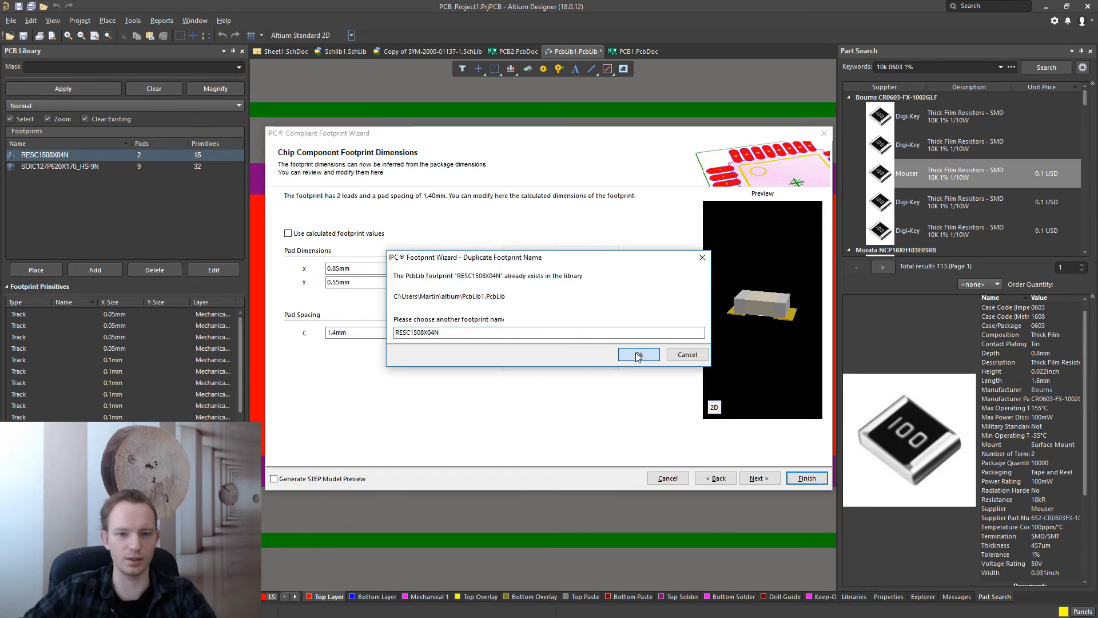
pyautogui.click(450, 334)
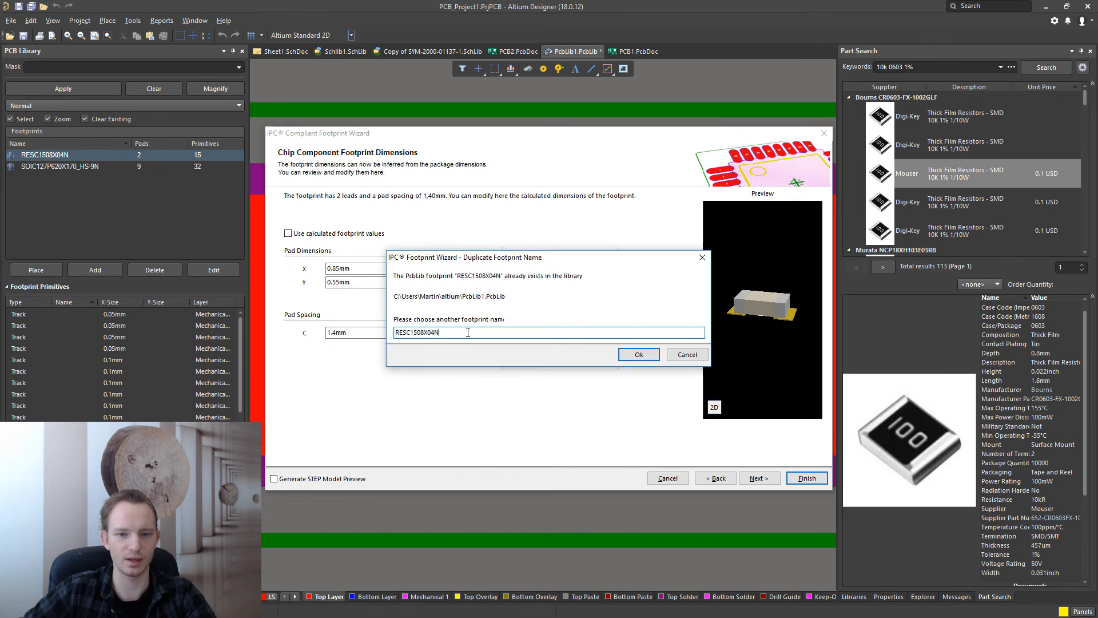
pyautogui.press('Return')
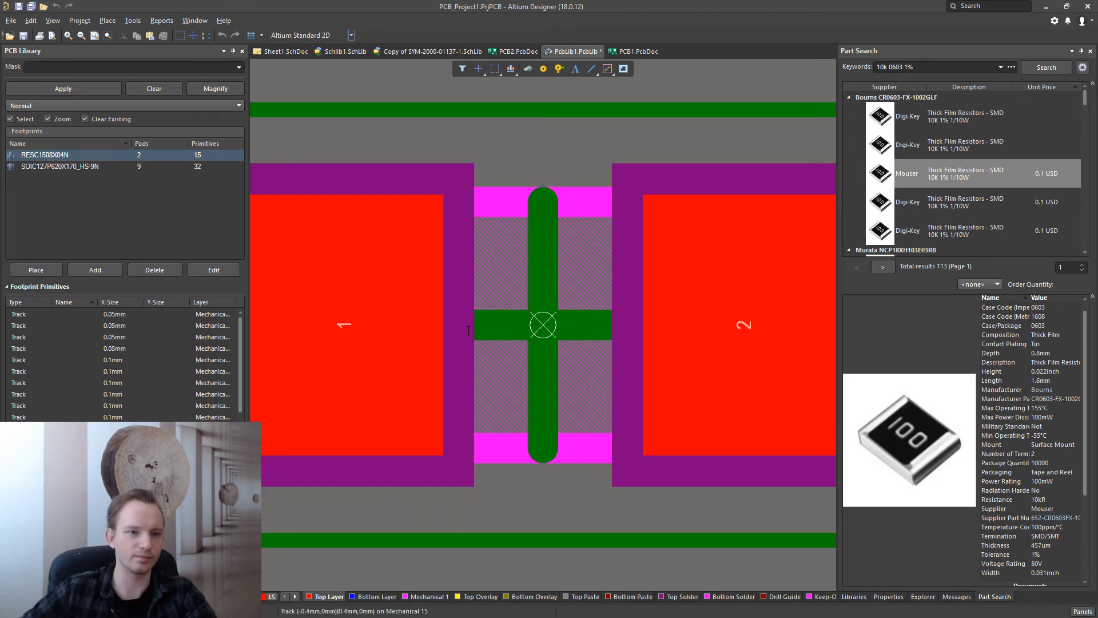
# Step: Delete the older RESC1508X04N footprint from the PCB library
pyautogui.click(40, 156)
pyautogui.click(161, 270)
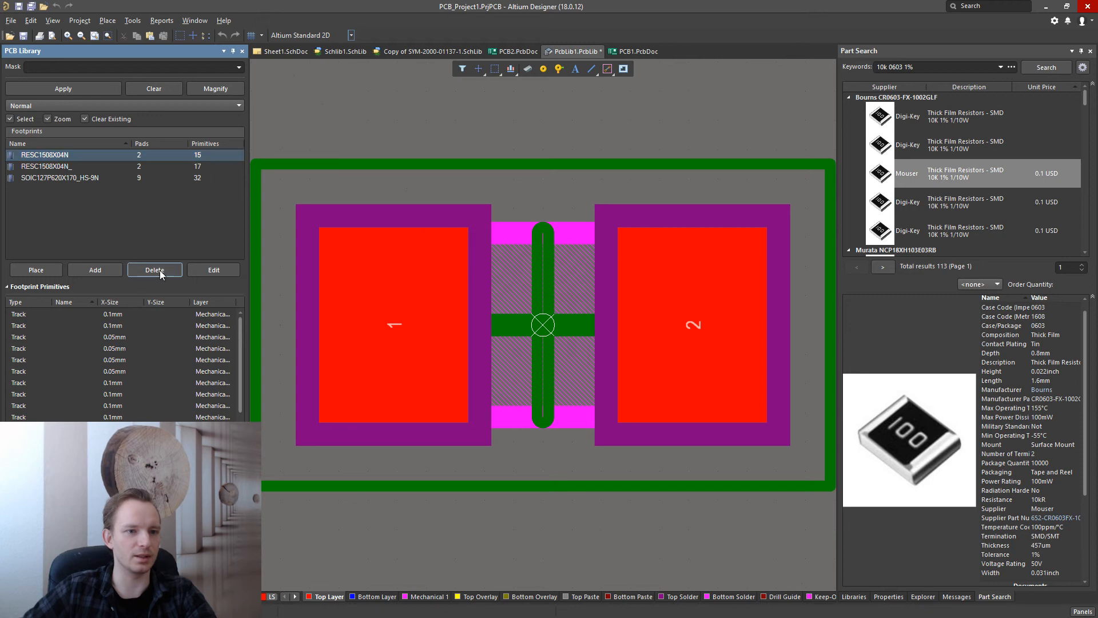
pyautogui.click(564, 337)
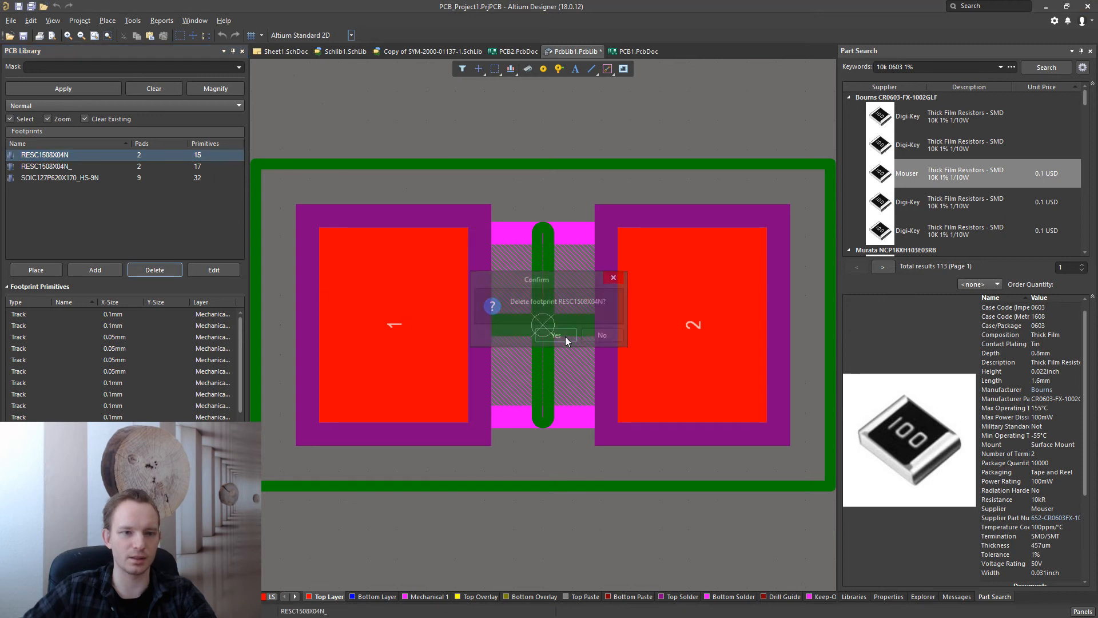
# Step: Rename the new chip resistor footprint RESC1508X04N_ as RESC1508X04N
pyautogui.doubleClick(67, 154)
pyautogui.click(549, 222)
pyautogui.press('BackSpace')
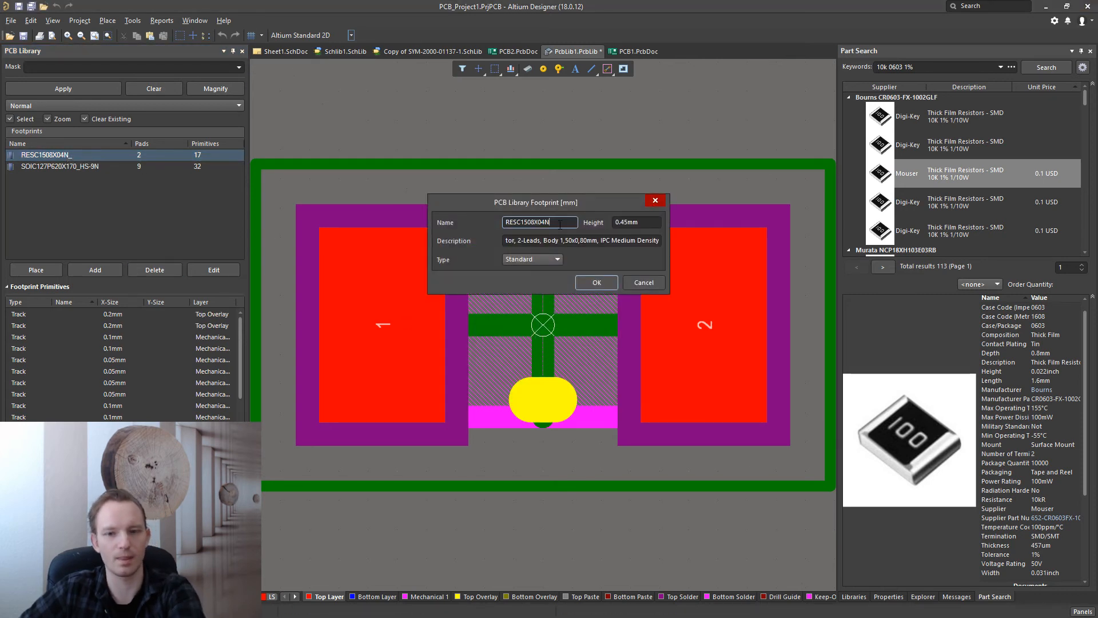
pyautogui.press('Return')
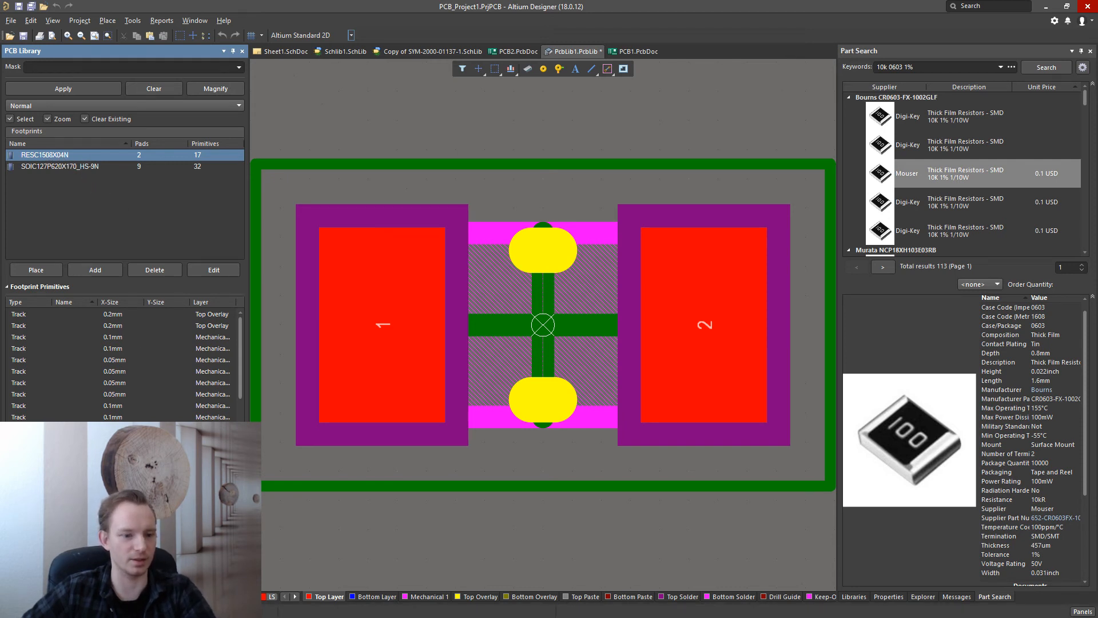
pyautogui.click(18, 596)
pyautogui.doubleClick(60, 216)
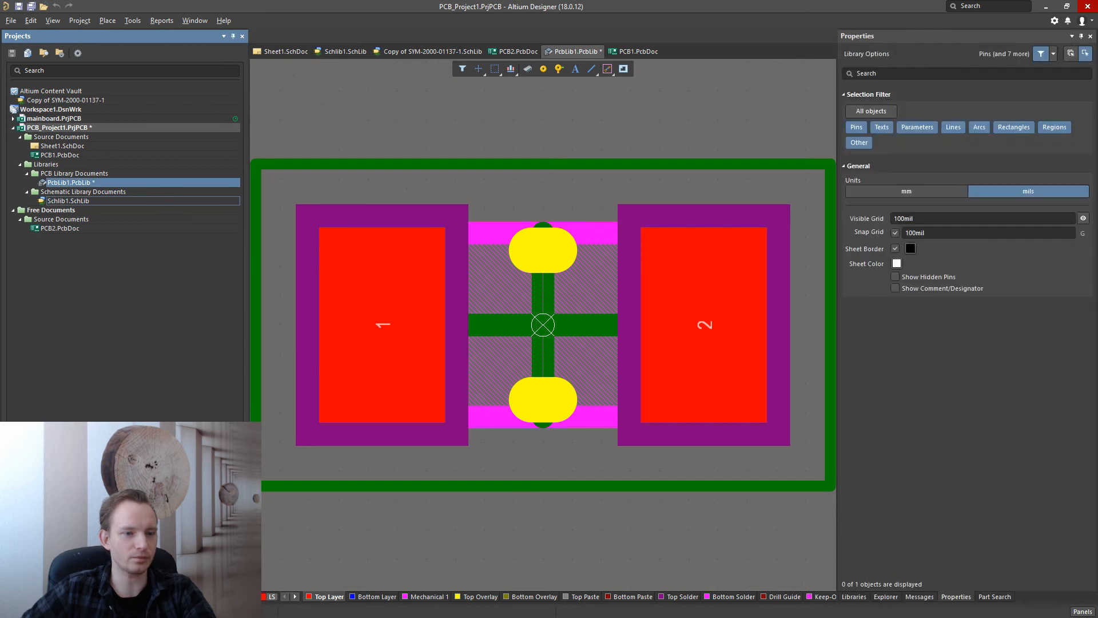
pyautogui.click(85, 597)
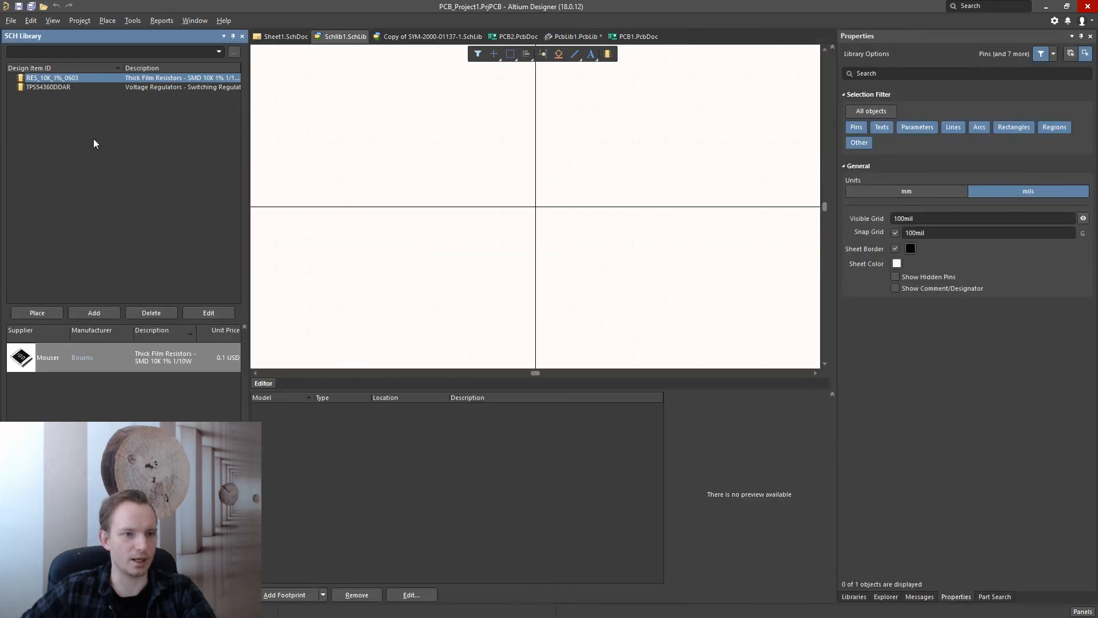
pyautogui.click(43, 80)
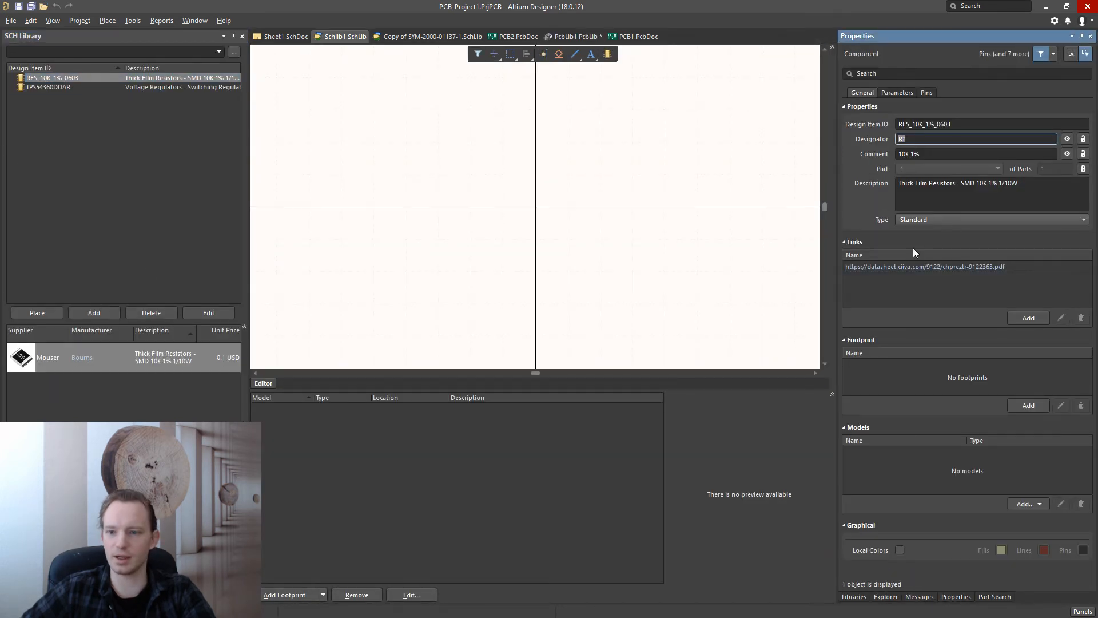
pyautogui.click(284, 595)
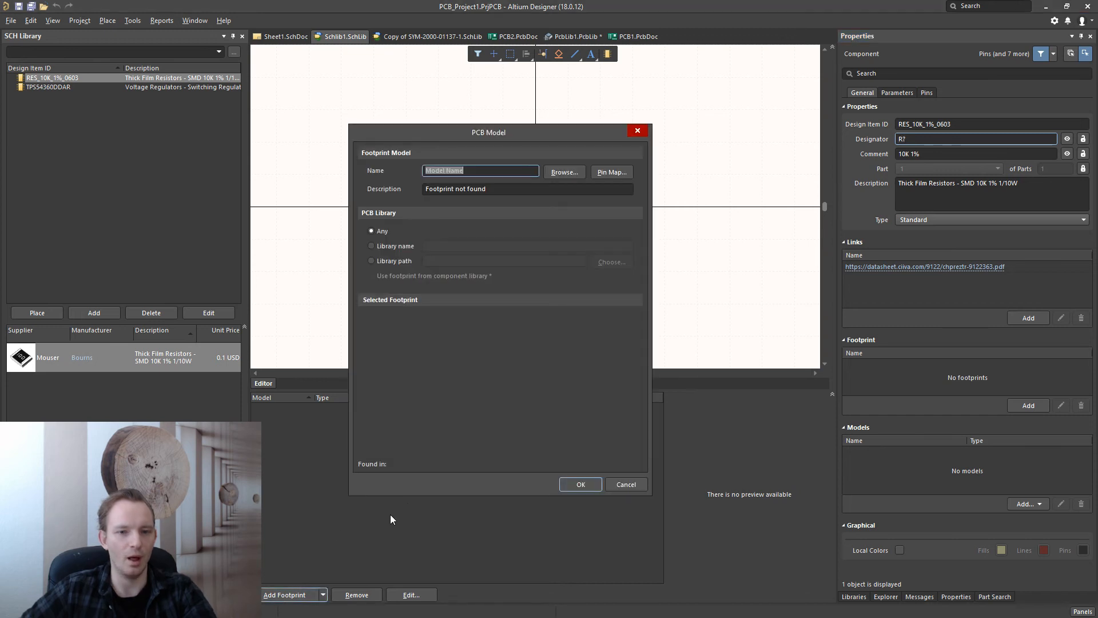
pyautogui.click(564, 172)
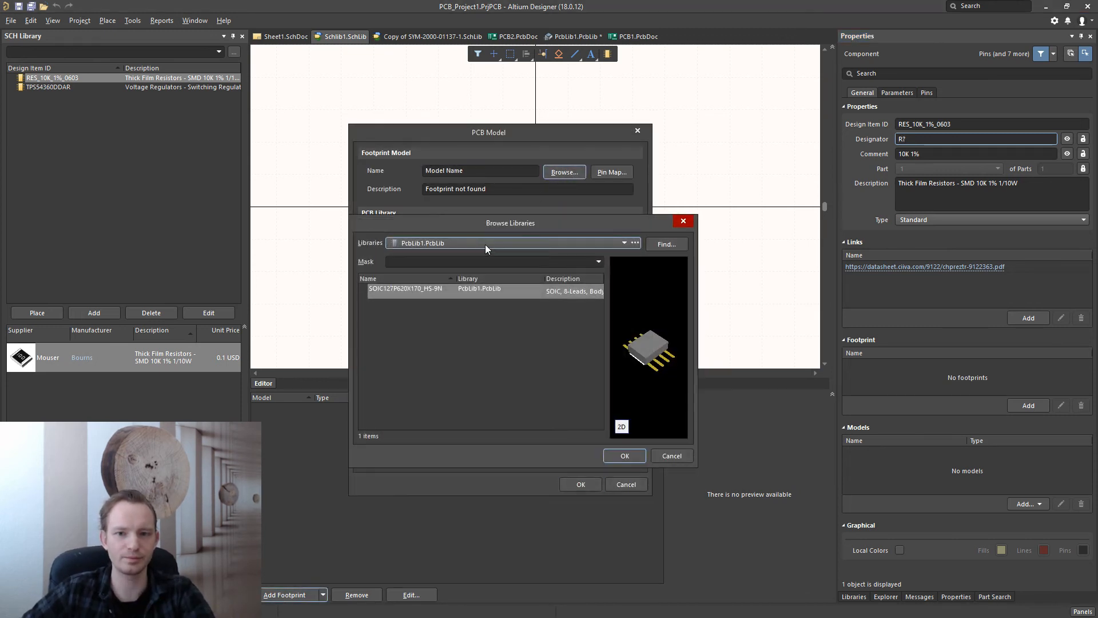
pyautogui.click(457, 242)
pyautogui.click(449, 254)
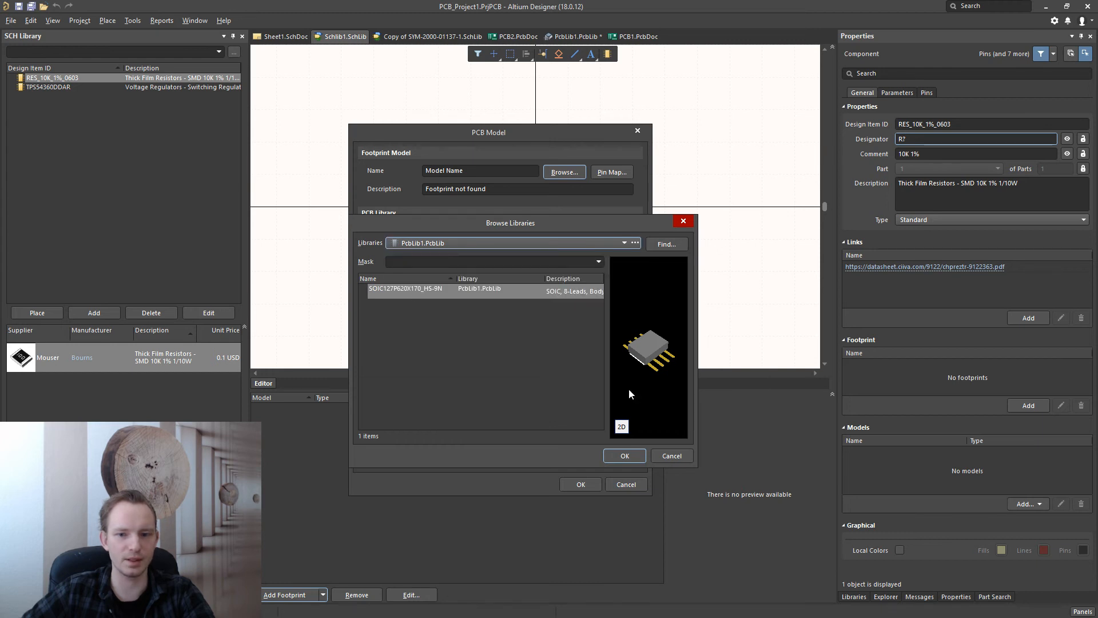
pyautogui.click(669, 456)
pyautogui.click(624, 484)
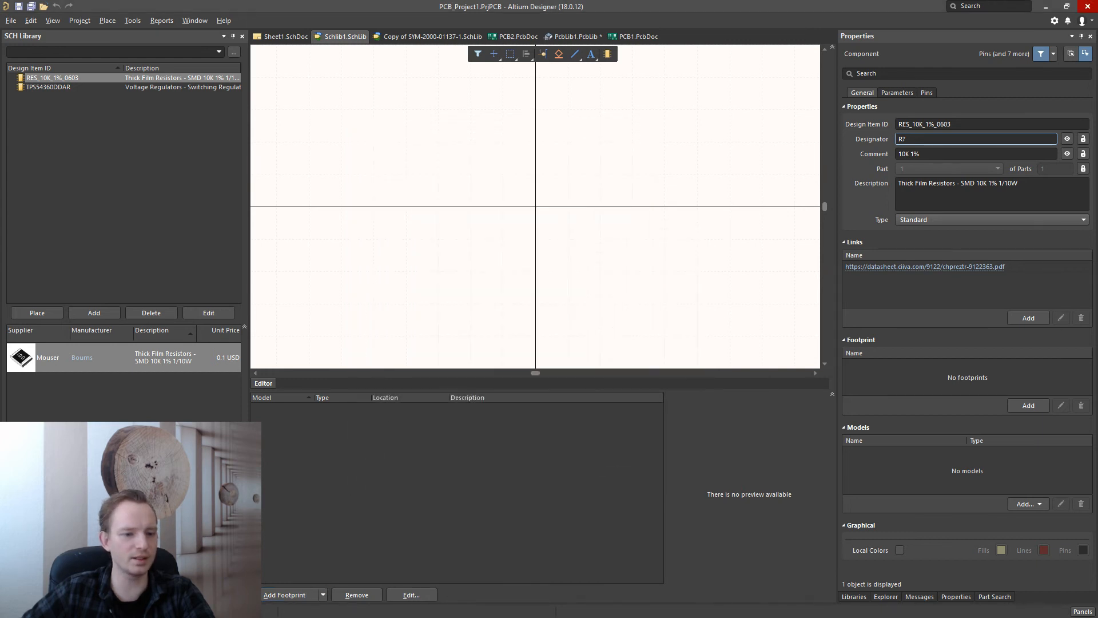
# Step: Save the PCB library PcbLib1.PcbLib and return to Schlib1.SchLib
pyautogui.click(18, 596)
pyautogui.doubleClick(67, 182)
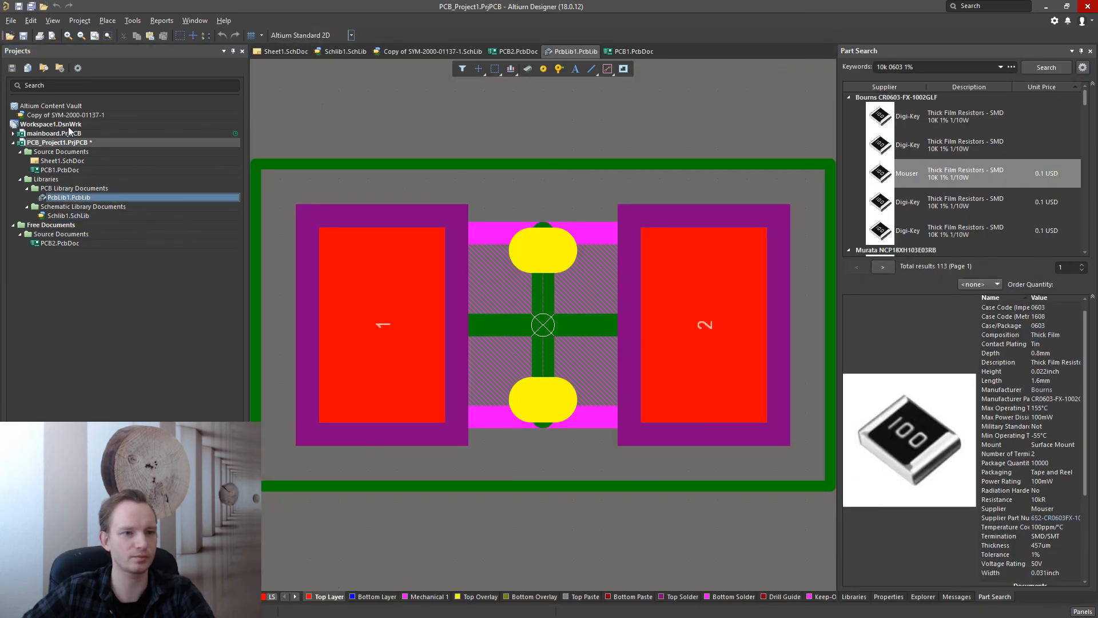
pyautogui.doubleClick(64, 216)
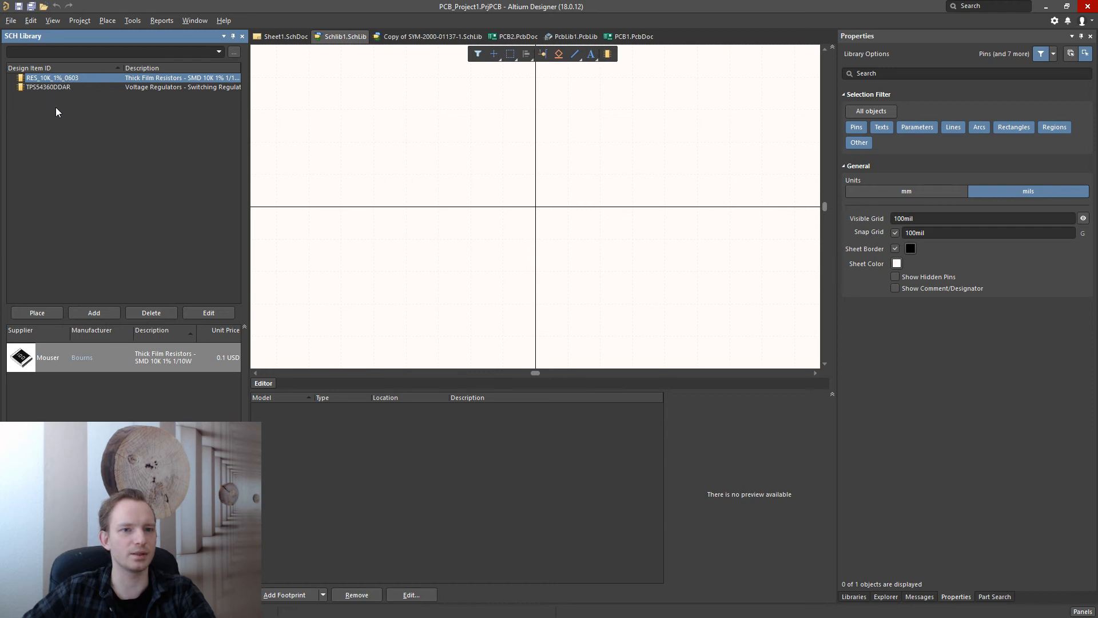
# Step: Assign the RESC1508X04N footprint from PcbLib1.PcbLib to the RES_10K_1%_0603 component
pyautogui.doubleClick(65, 79)
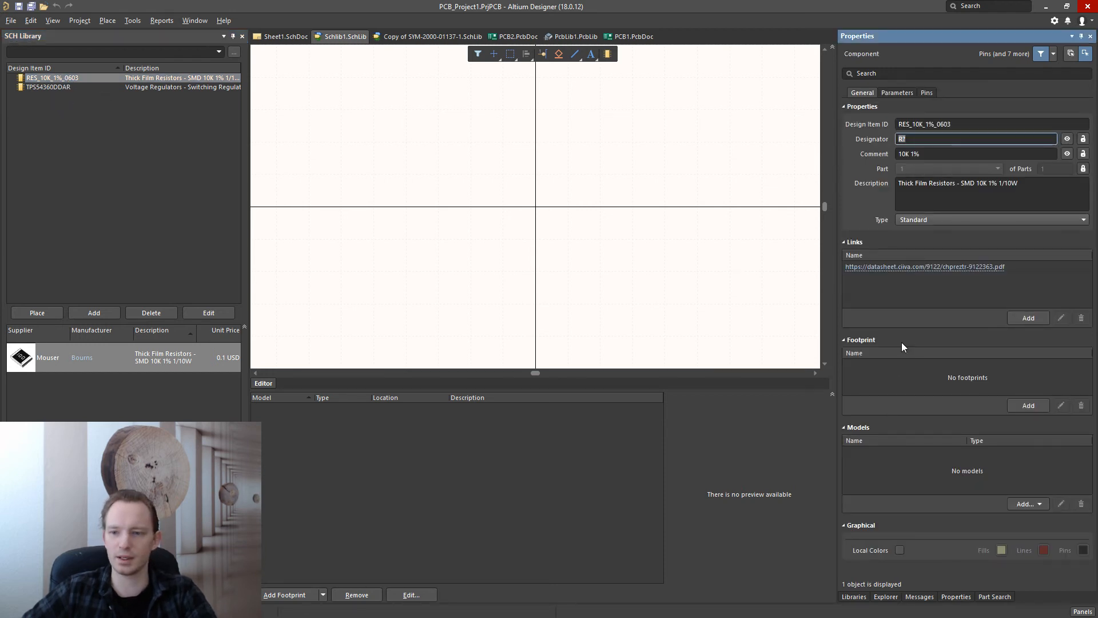
pyautogui.click(1045, 409)
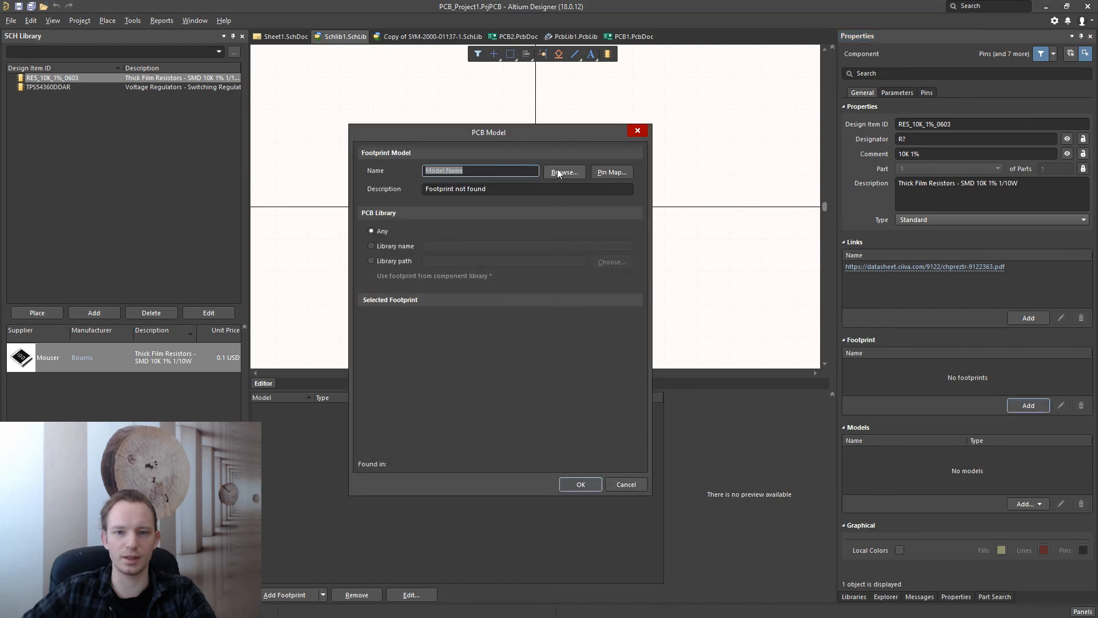
pyautogui.click(558, 173)
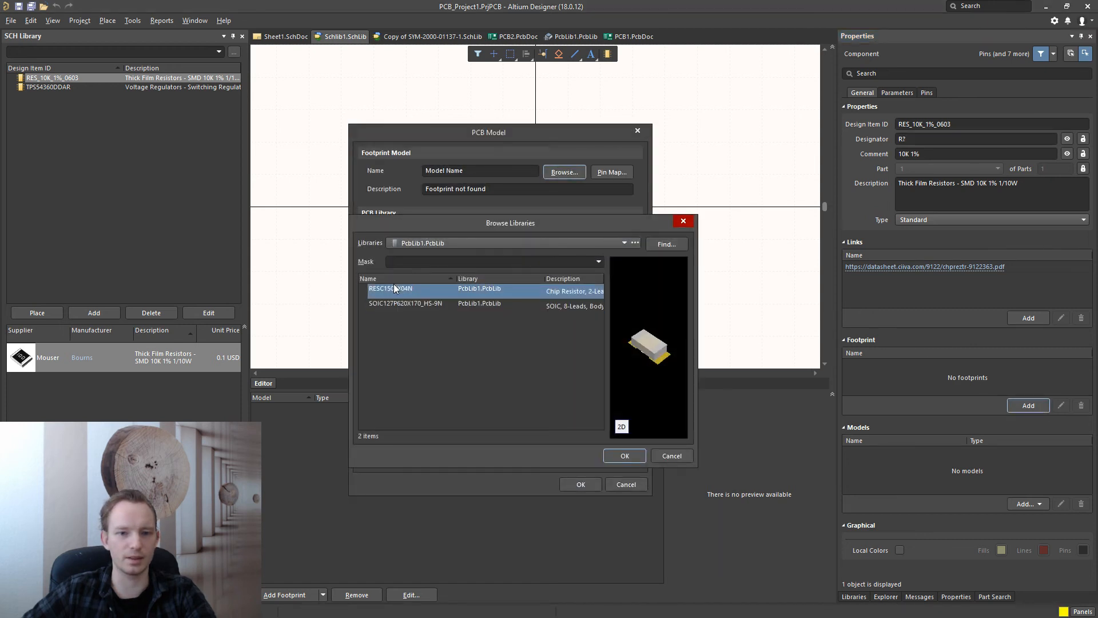
pyautogui.click(624, 455)
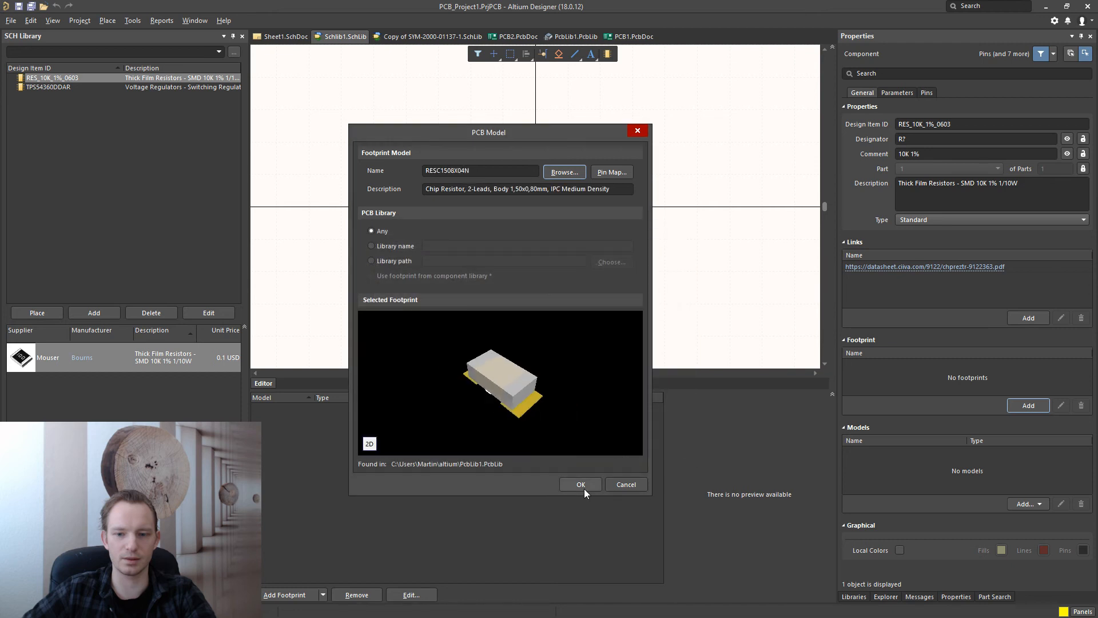
pyautogui.click(582, 486)
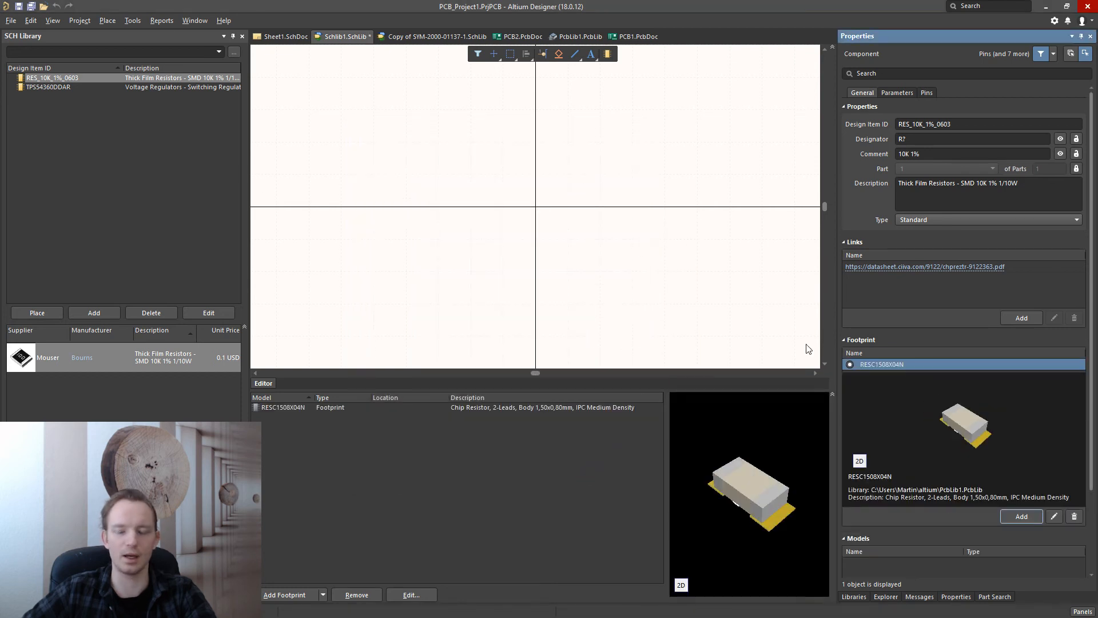
# Step: Search the Altium Content Vault for "resistor 10k"
pyautogui.click(884, 596)
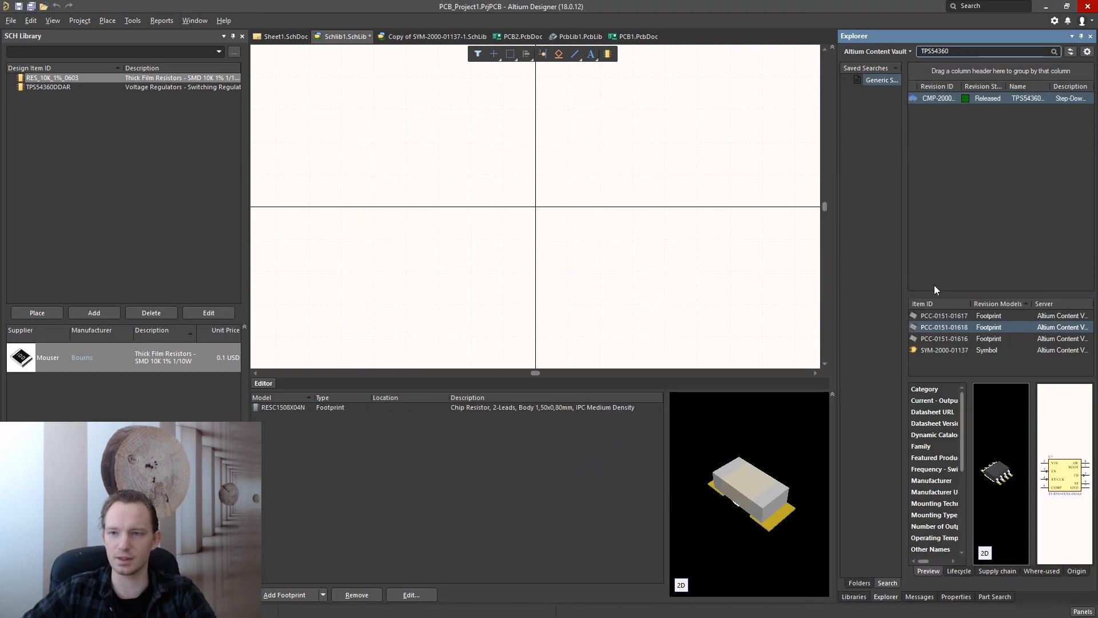
pyautogui.doubleClick(958, 52)
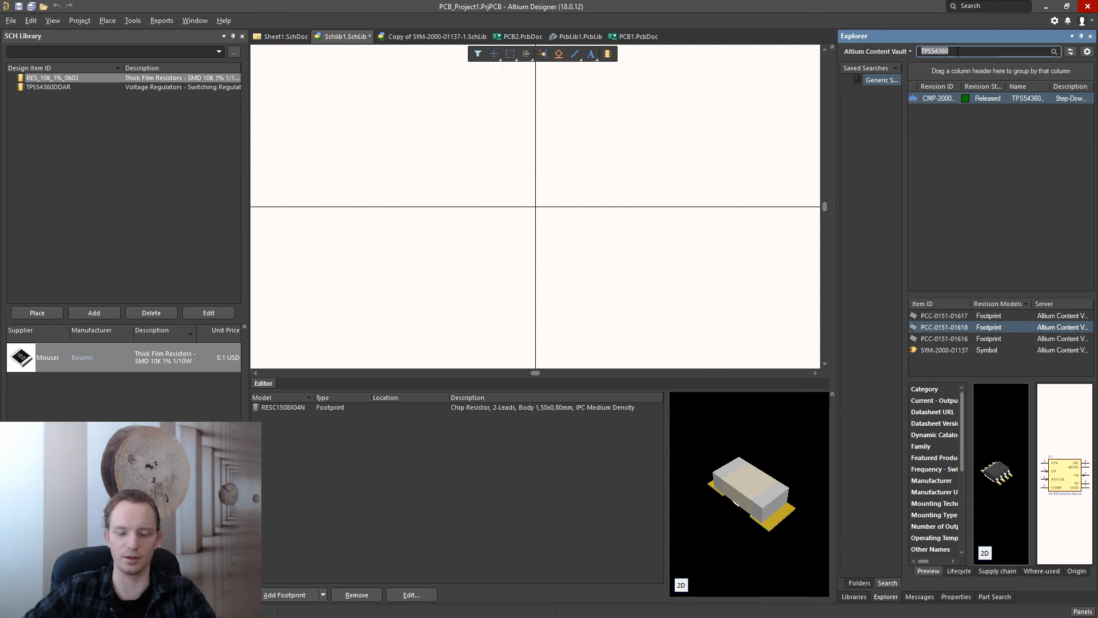
pyautogui.write('r')
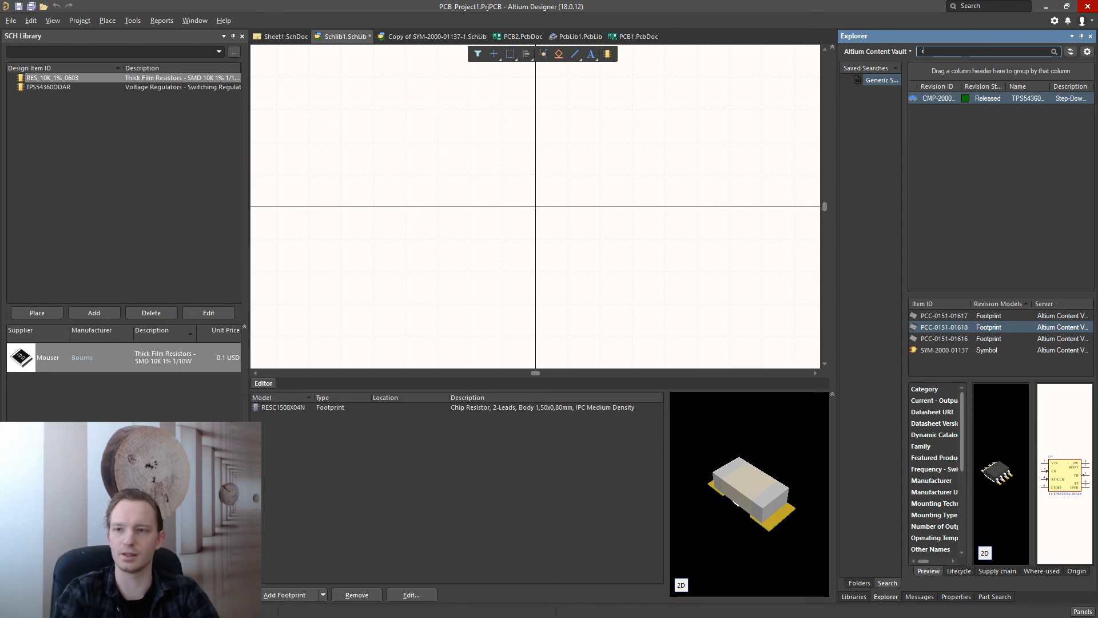
pyautogui.write('esistor')
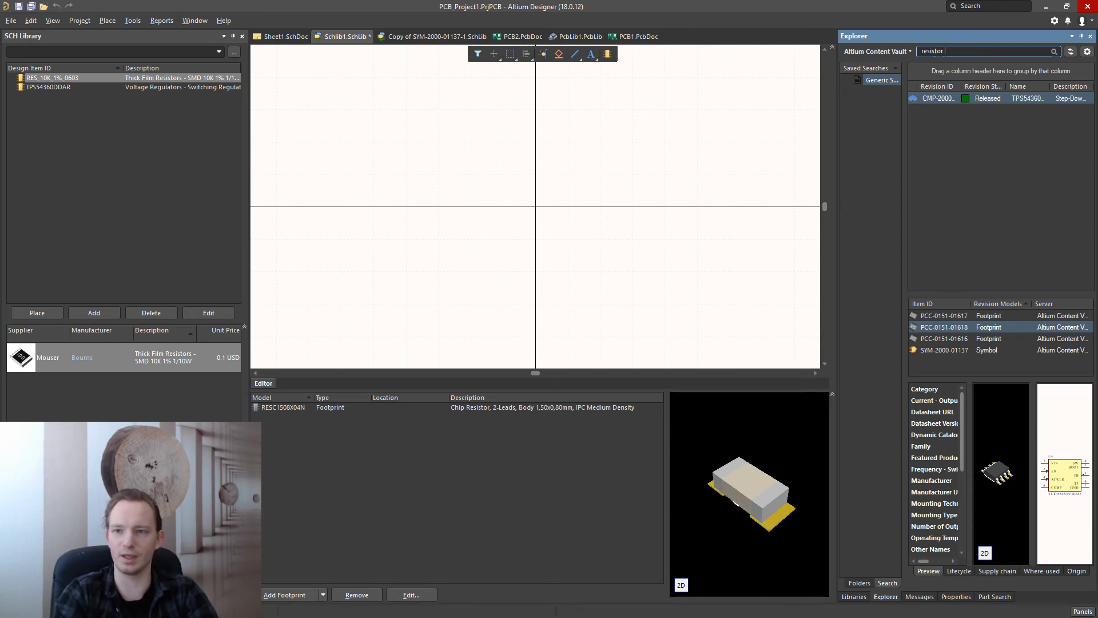
pyautogui.write(' 10k')
pyautogui.press('Return')
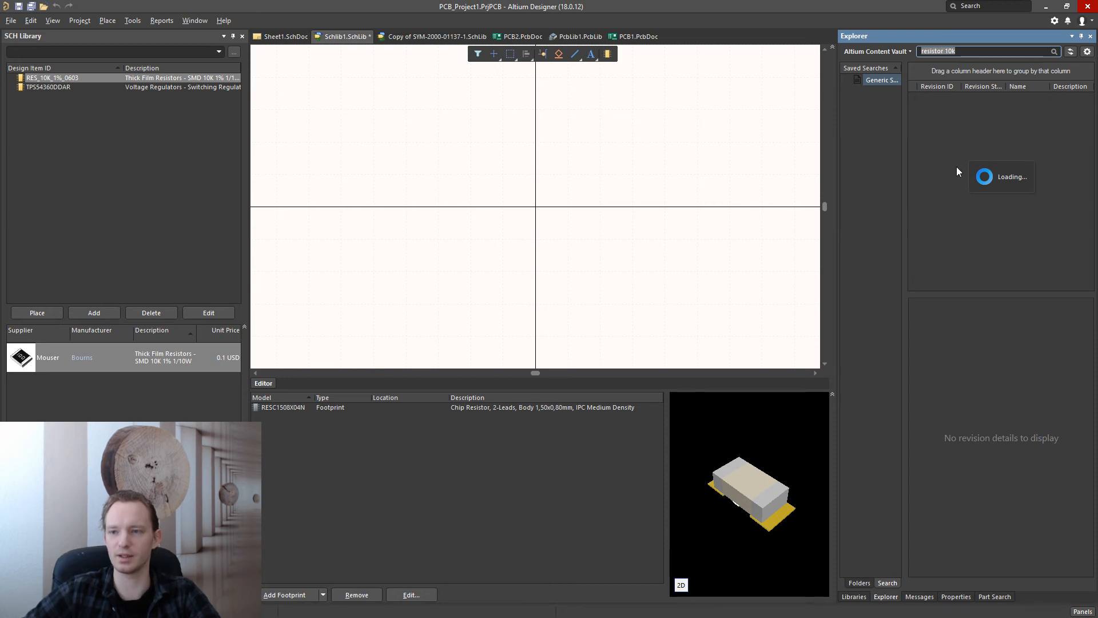
# Step: Clone the symbol SYM-1001-00001 belonging to the first resistor in the vault search results
pyautogui.click(945, 122)
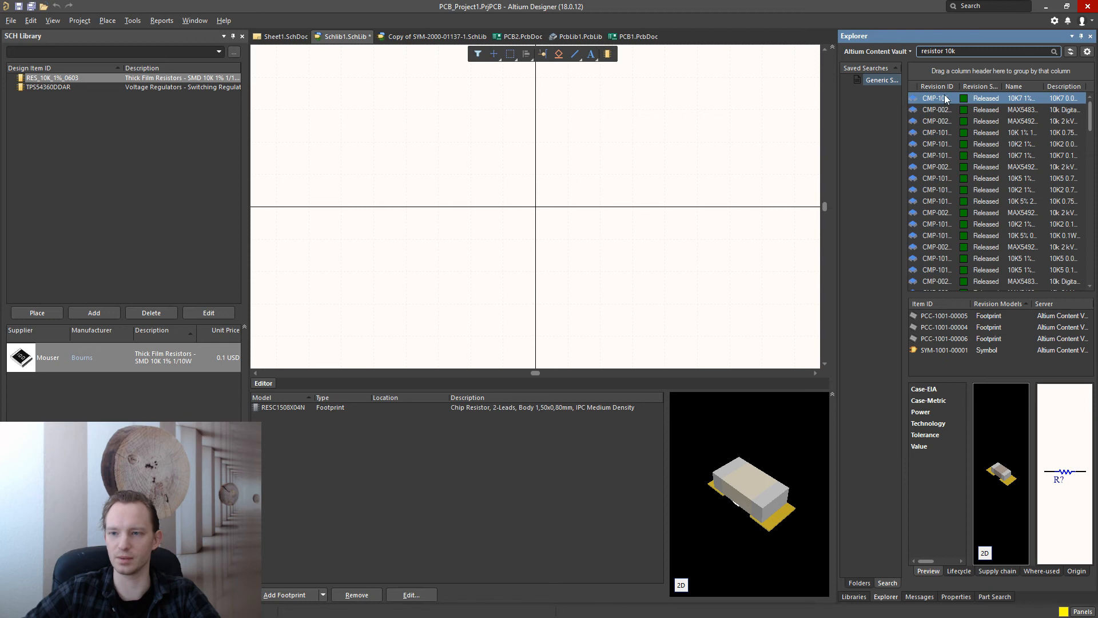
pyautogui.rightClick(945, 97)
pyautogui.click(934, 100)
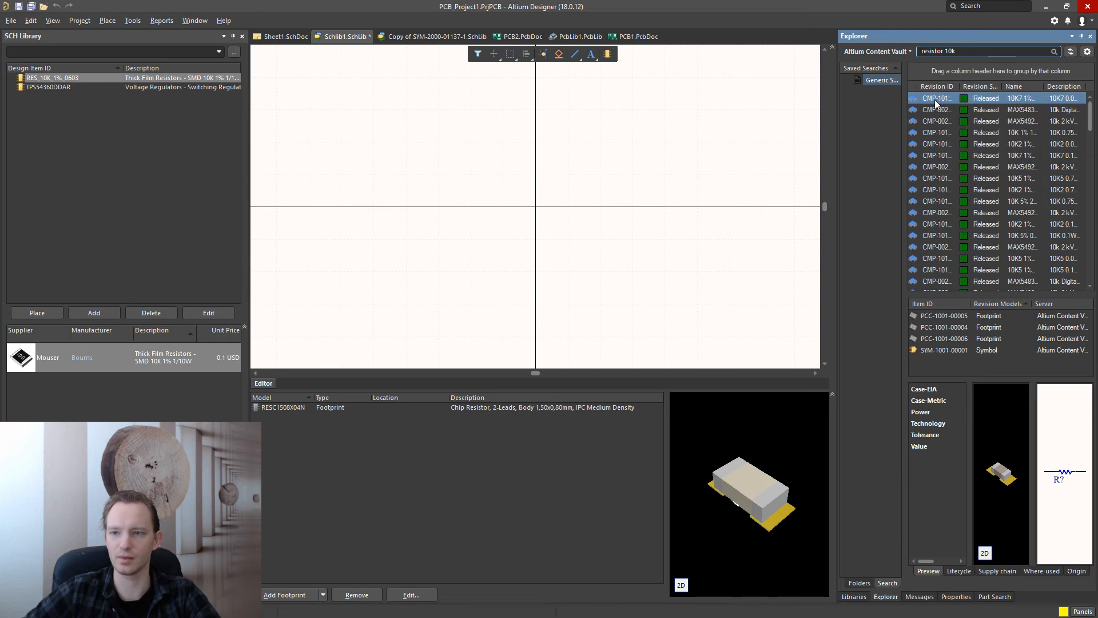
pyautogui.click(935, 350)
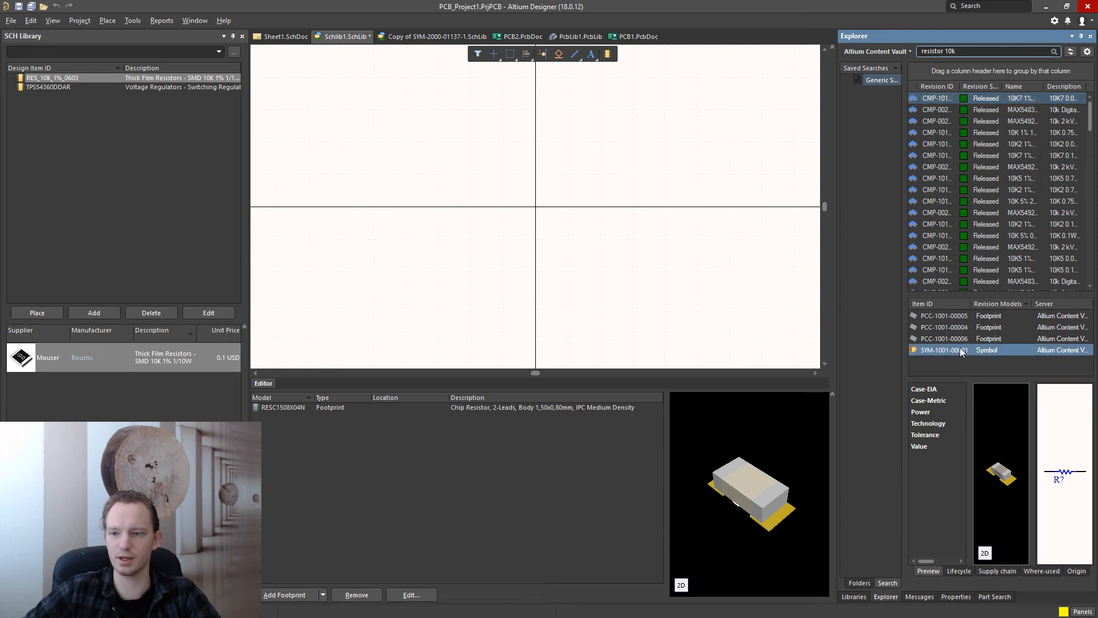
pyautogui.rightClick(956, 349)
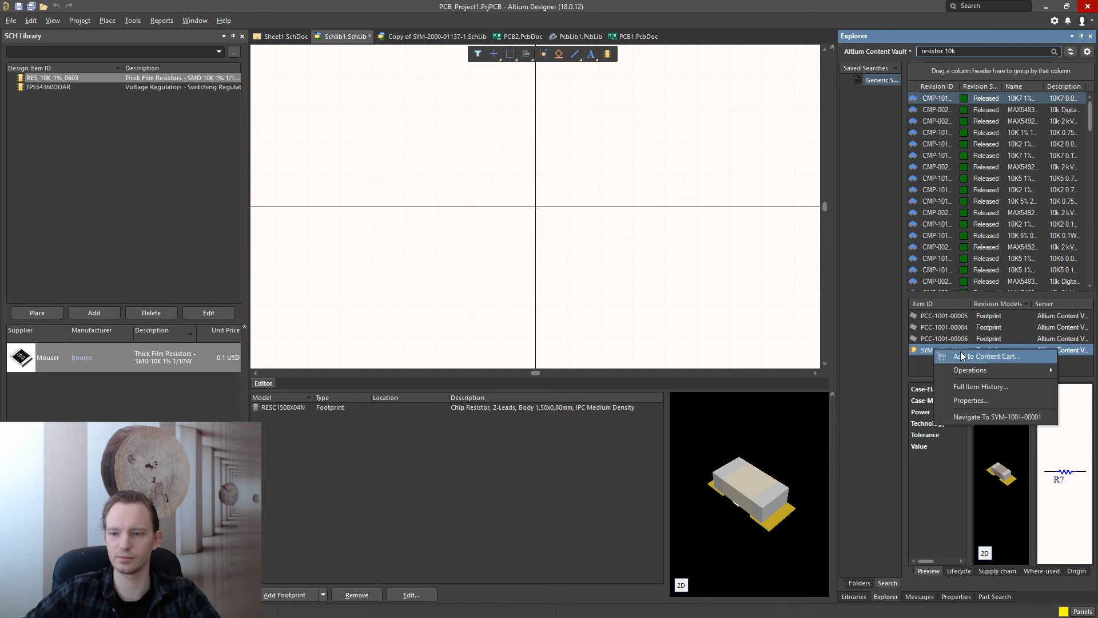
pyautogui.moveTo(968, 369)
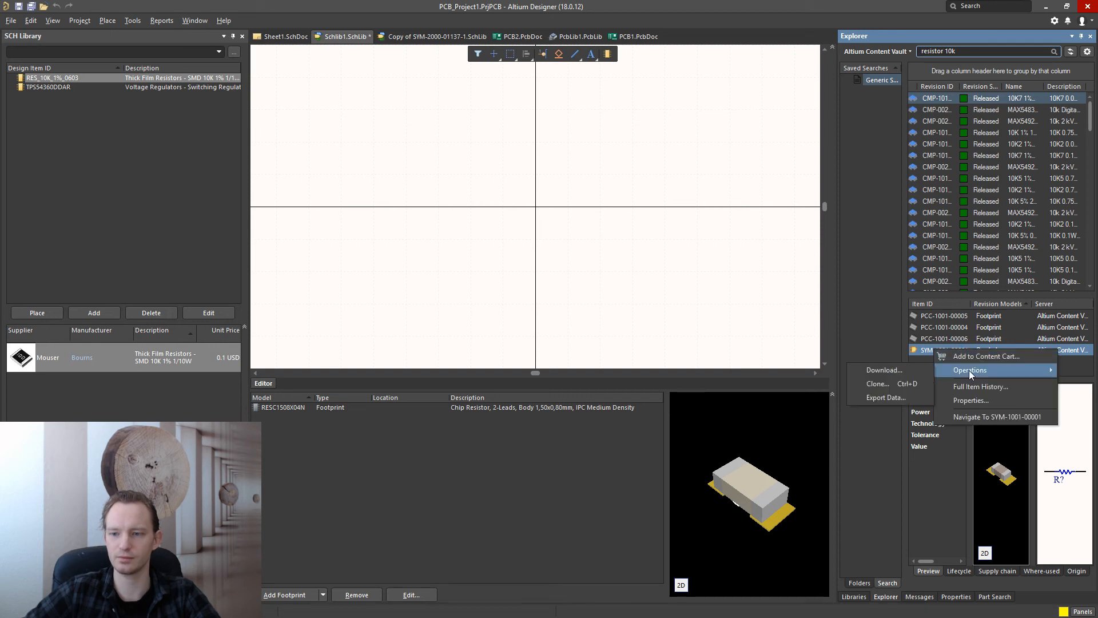
pyautogui.click(888, 386)
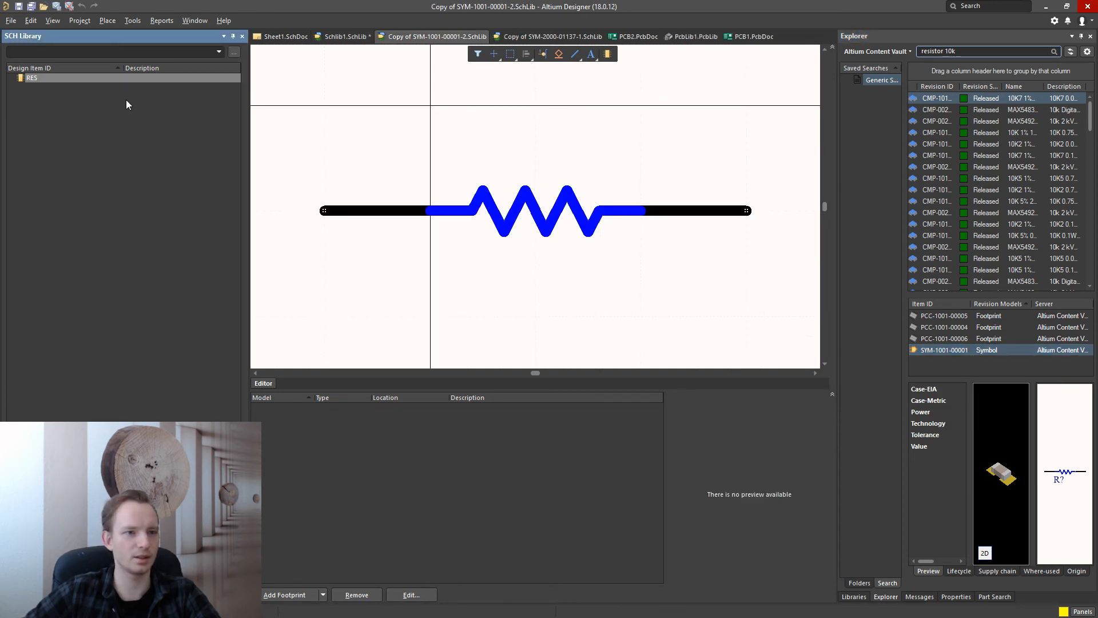
# Step: Select and copy the whole RES symbol, including its zigzag body and both pins, in the cloned symbol library
pyautogui.doubleClick(32, 77)
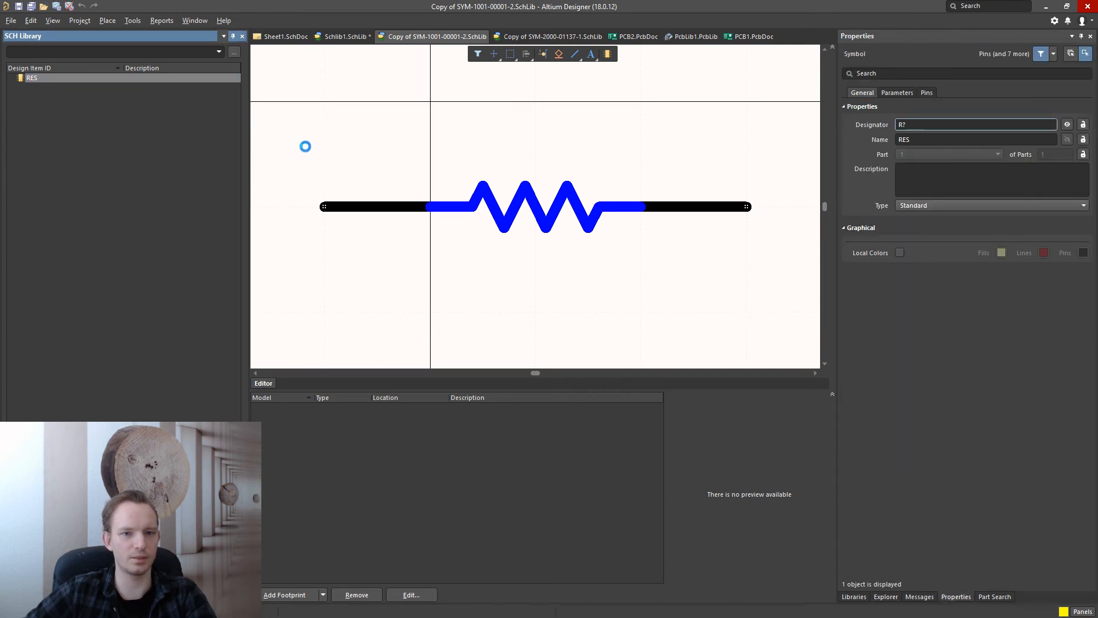
pyautogui.moveTo(287, 109); pyautogui.dragTo(758, 292)
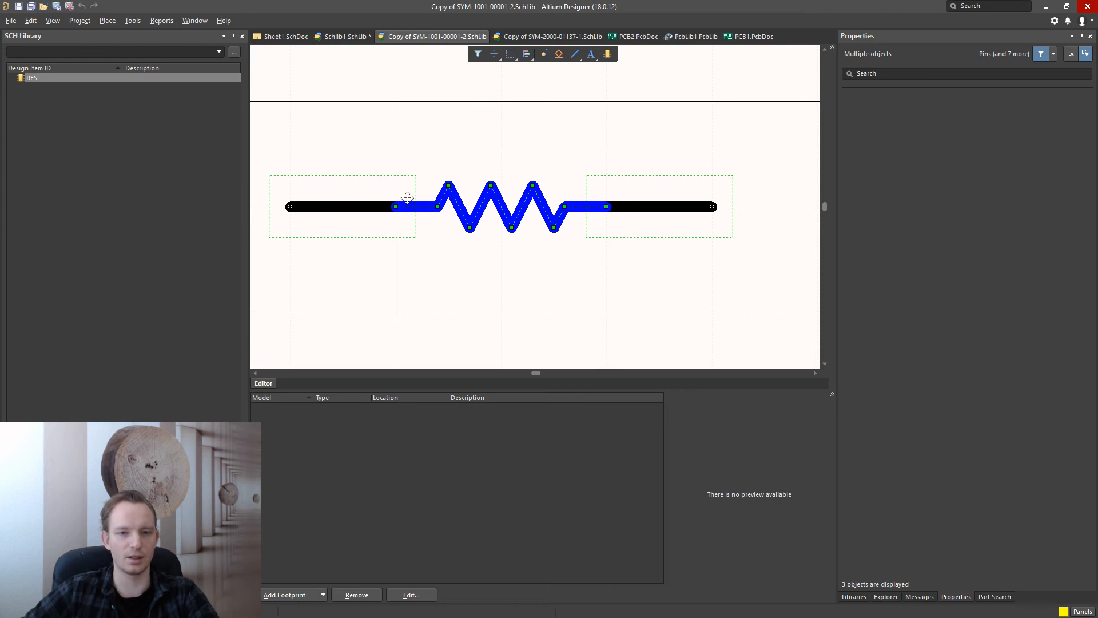
pyautogui.keyDown('ctrl'); pyautogui.scroll(-3, 407, 197); pyautogui.keyUp('ctrl')
pyautogui.keyDown('shift'); pyautogui.hscroll(-1, 513, 248); pyautogui.keyUp('shift')
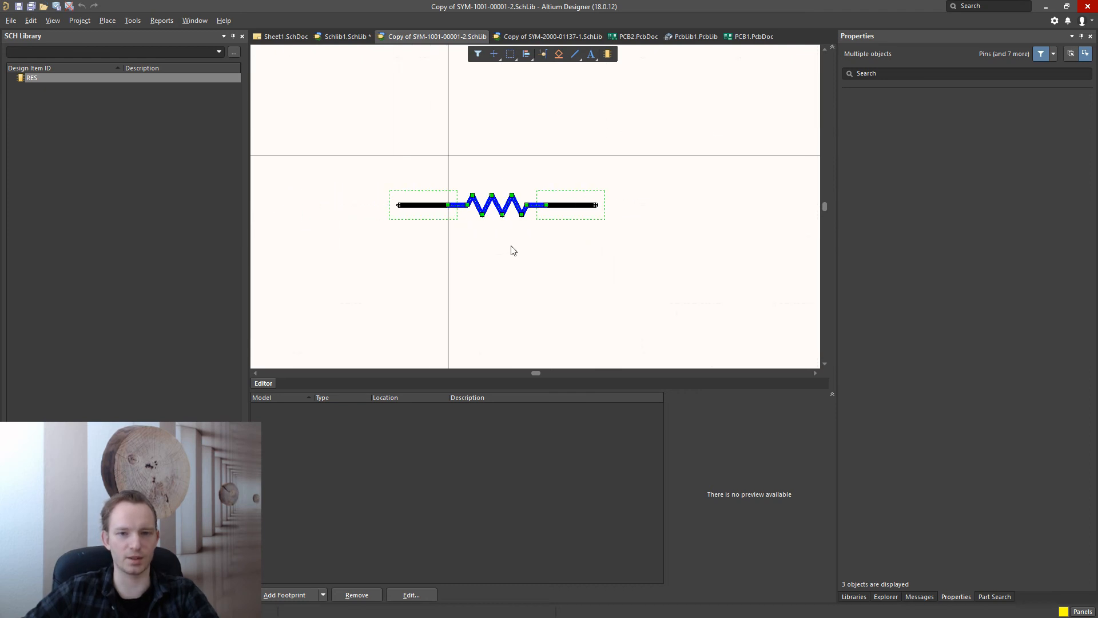
pyautogui.keyDown('shift'); pyautogui.hscroll(-1, 475, 247); pyautogui.keyUp('shift')
pyautogui.keyDown('shift'); pyautogui.hscroll(-1, 475, 247); pyautogui.keyUp('shift')
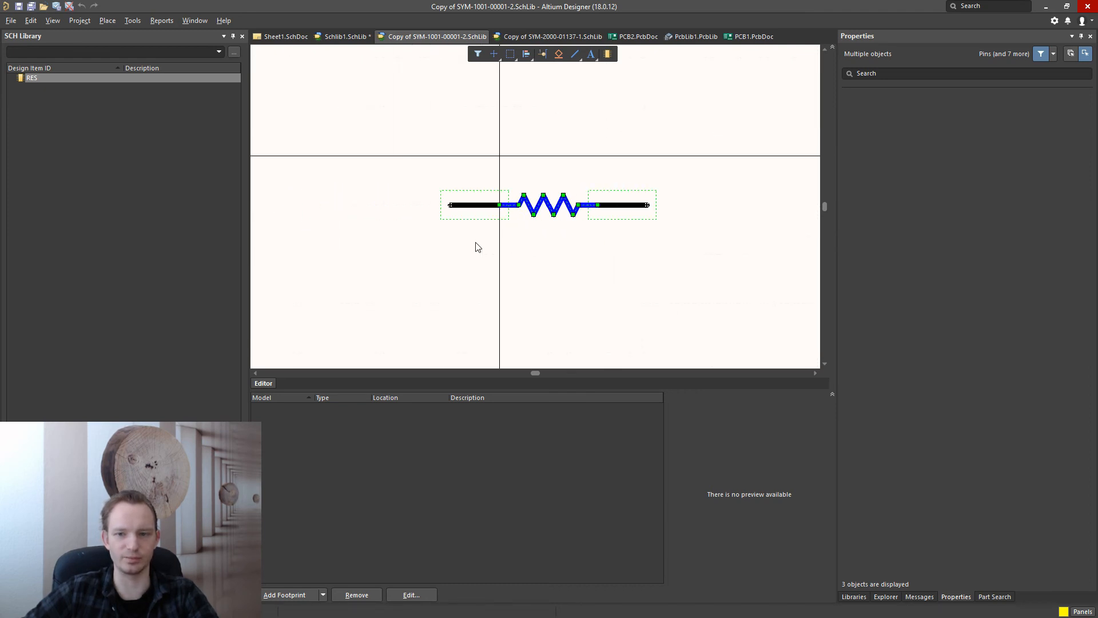
pyautogui.keyDown('shift'); pyautogui.hscroll(1, 505, 248); pyautogui.keyUp('shift')
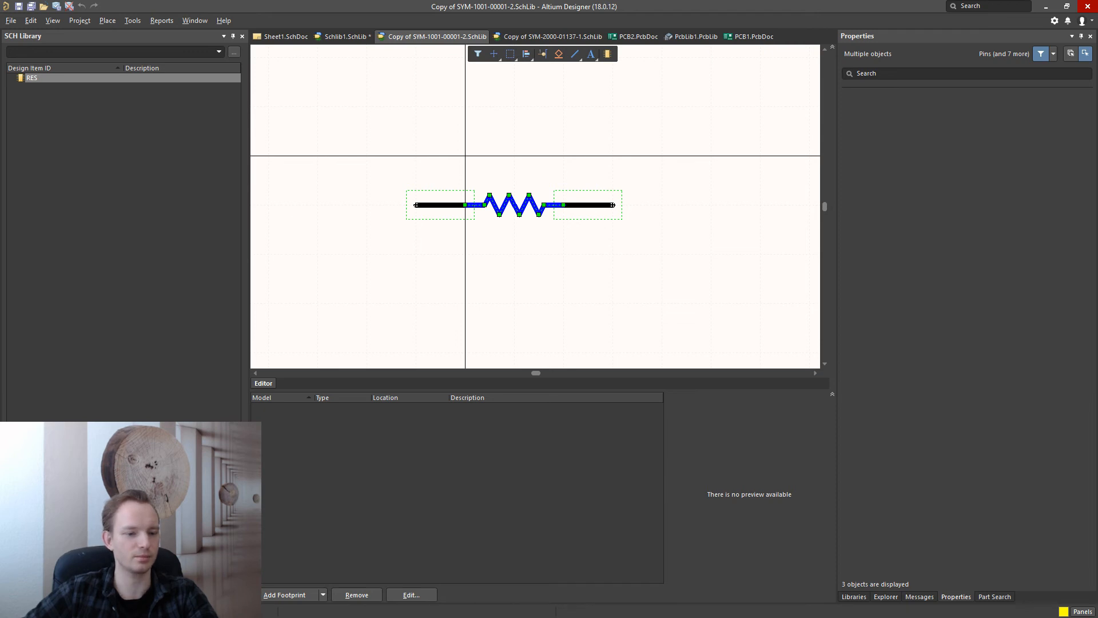
# Step: Paste the resistor symbol into the RES_10K_1%_0603 component of Schlib1.SchLib and save the library
pyautogui.click(17, 597)
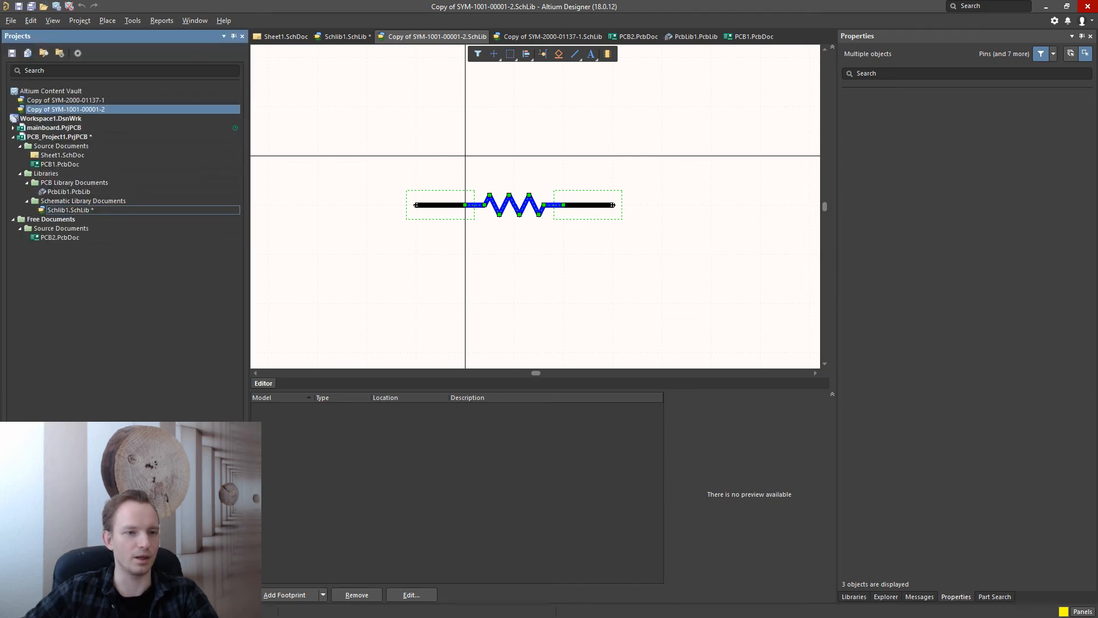
pyautogui.click(68, 210)
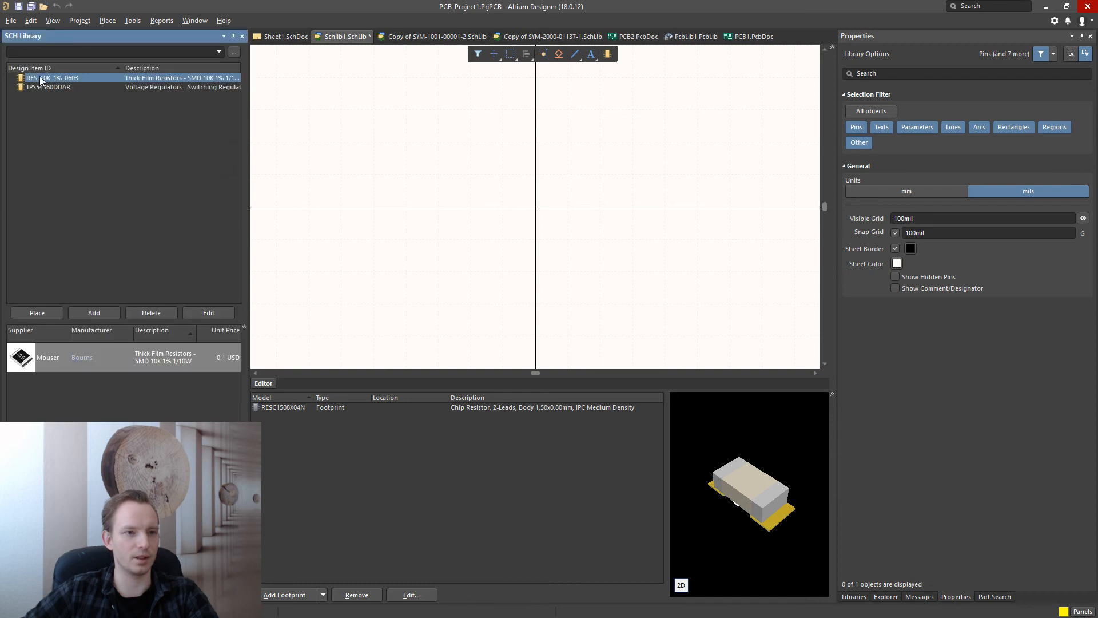
pyautogui.click(52, 78)
pyautogui.click(477, 177)
pyautogui.hotkey('ctrl', 'v')
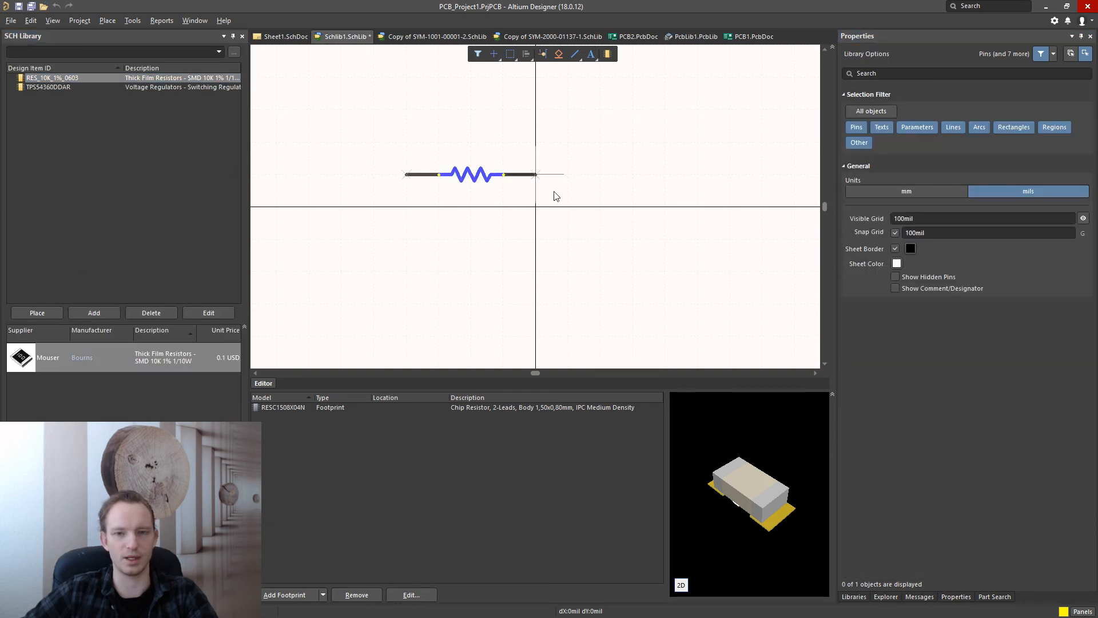
pyautogui.click(632, 239)
pyautogui.hotkey('ctrl', 's')
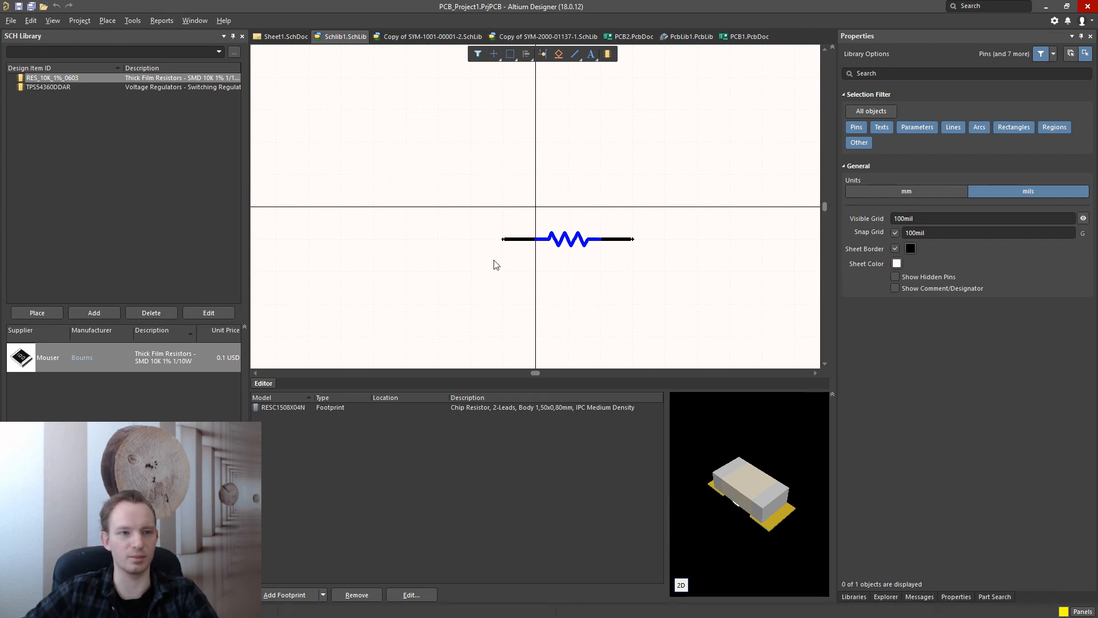
# Step: Review the footprint link and the full parameter list of the RES_10K_1%_0603 component
pyautogui.doubleClick(43, 76)
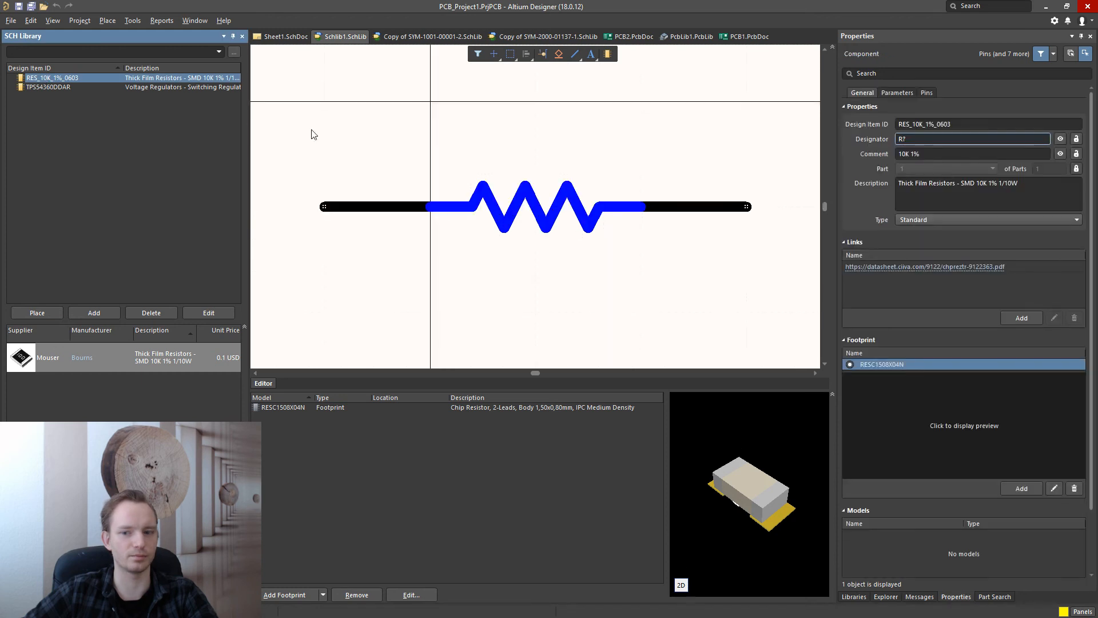
pyautogui.click(982, 362)
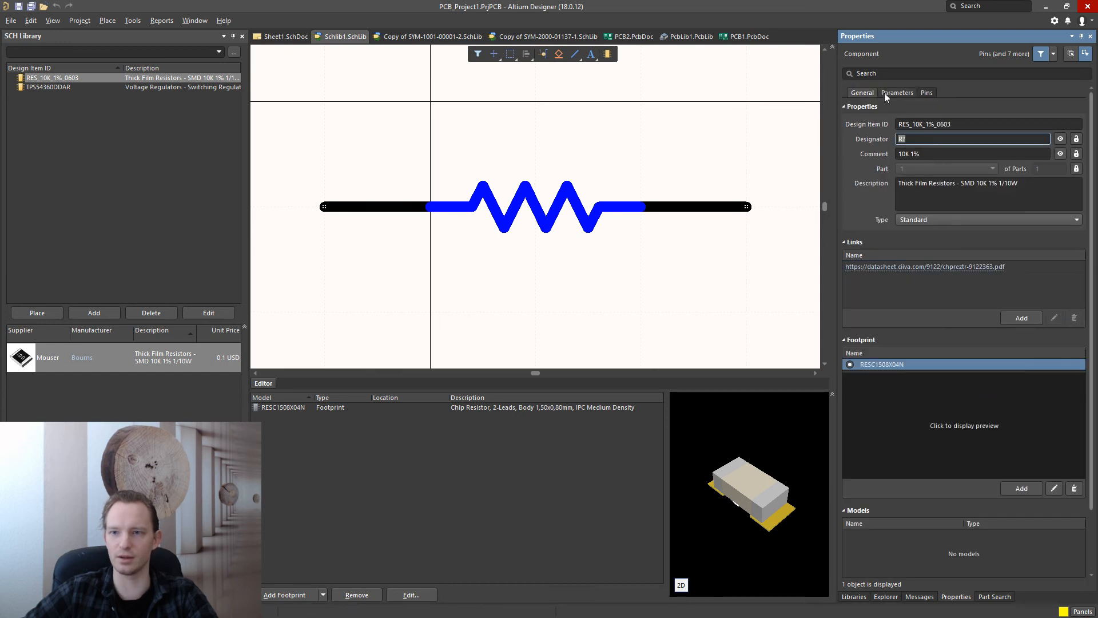
pyautogui.click(897, 93)
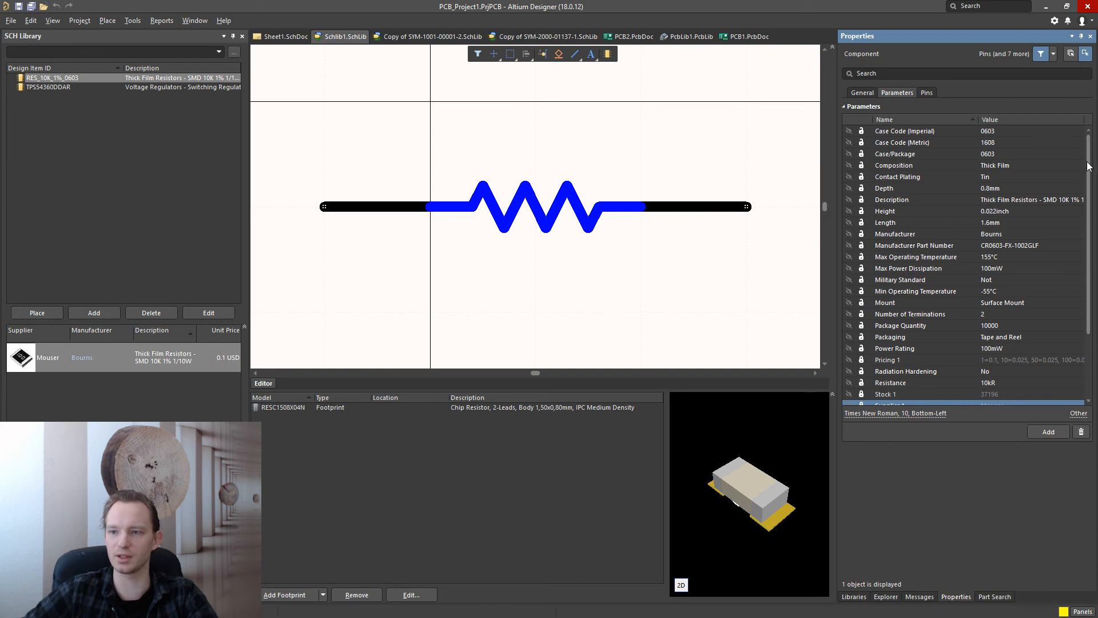
pyautogui.moveTo(1087, 160); pyautogui.dragTo(1049, 258)
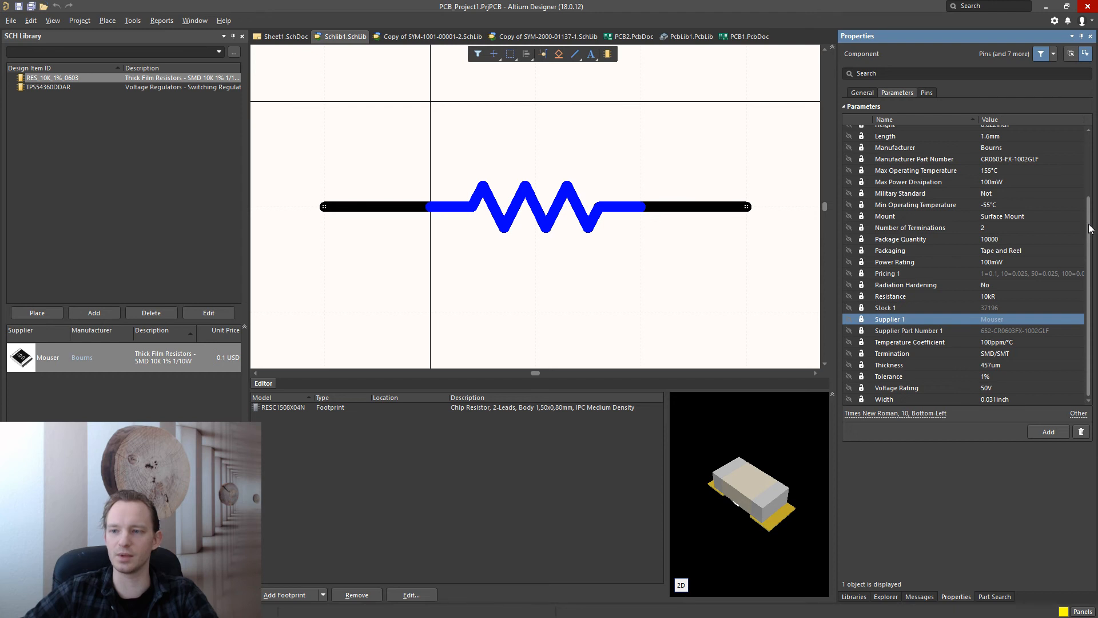
pyautogui.moveTo(1088, 223); pyautogui.dragTo(1086, 279)
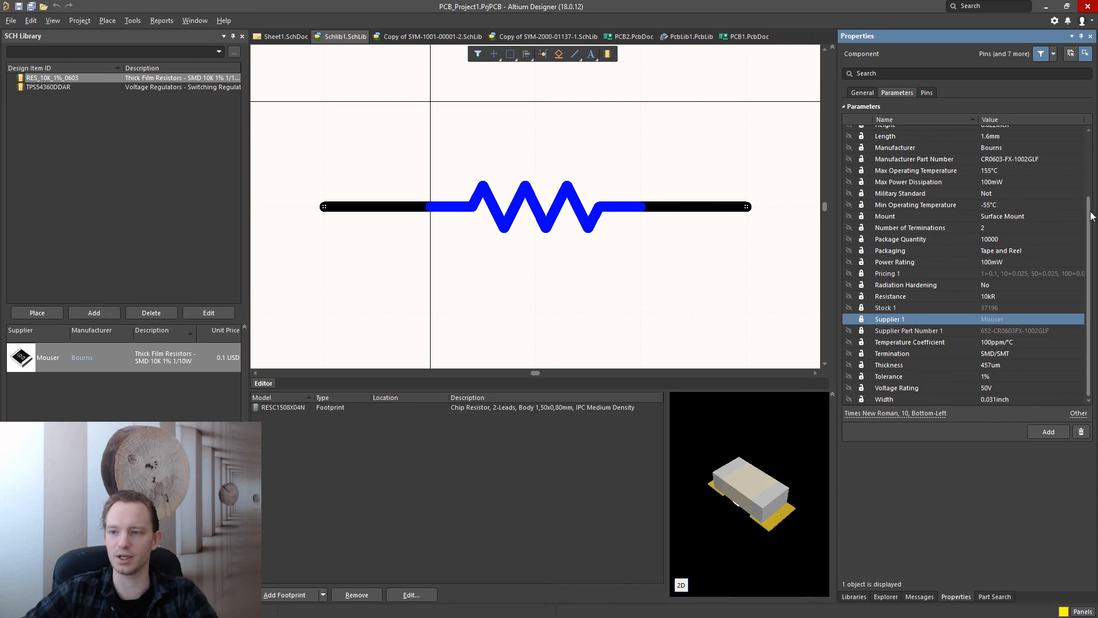
pyautogui.scroll(3, 1089, 216)
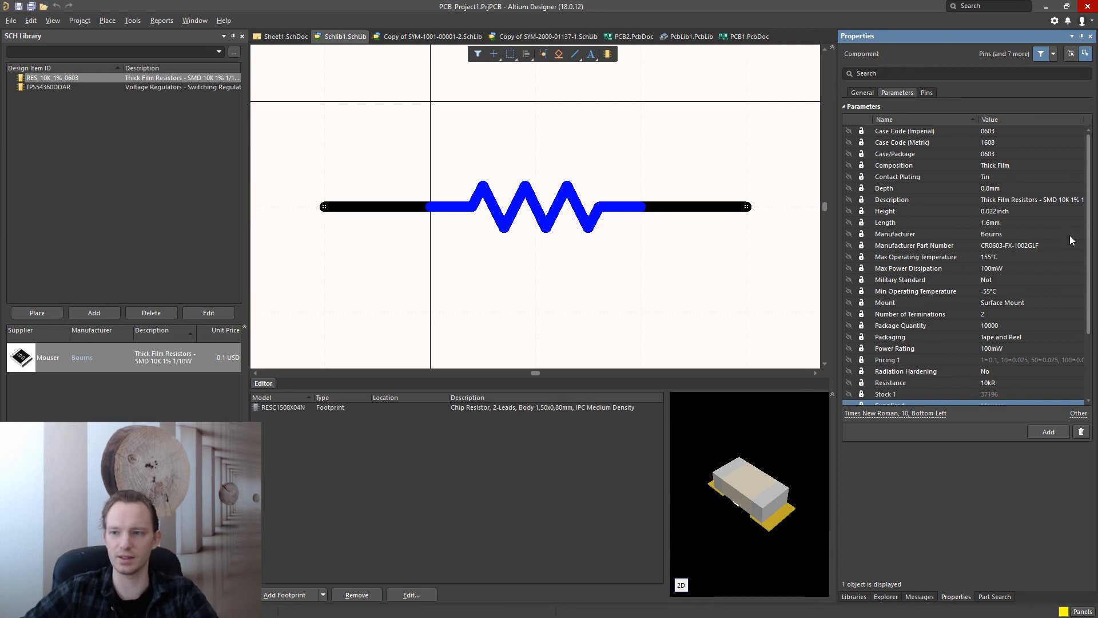
pyautogui.moveTo(1089, 174); pyautogui.dragTo(1092, 150)
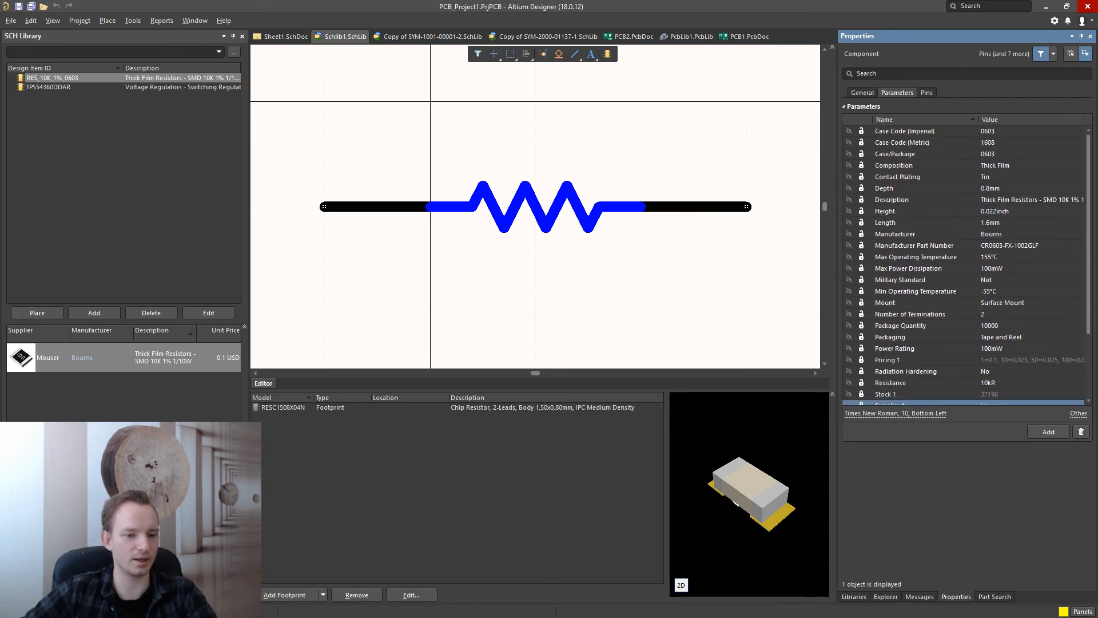
# Step: Place a RES_10K_1%_0603 resistor below the TPS54360DDAR on Sheet1.SchDoc and save the schematic
pyautogui.click(18, 596)
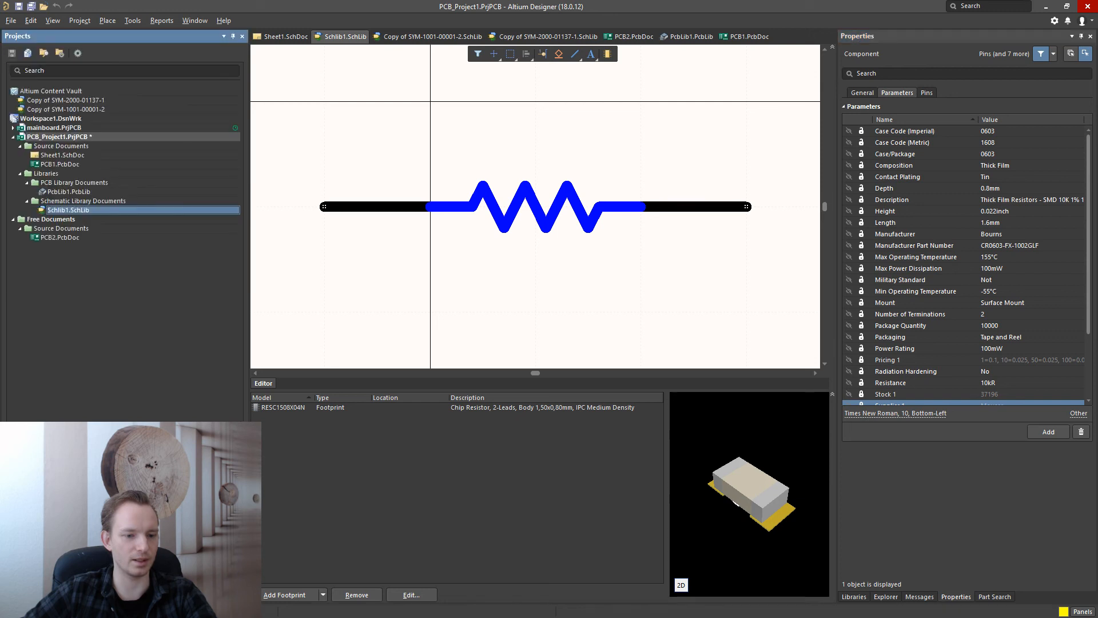
pyautogui.doubleClick(62, 155)
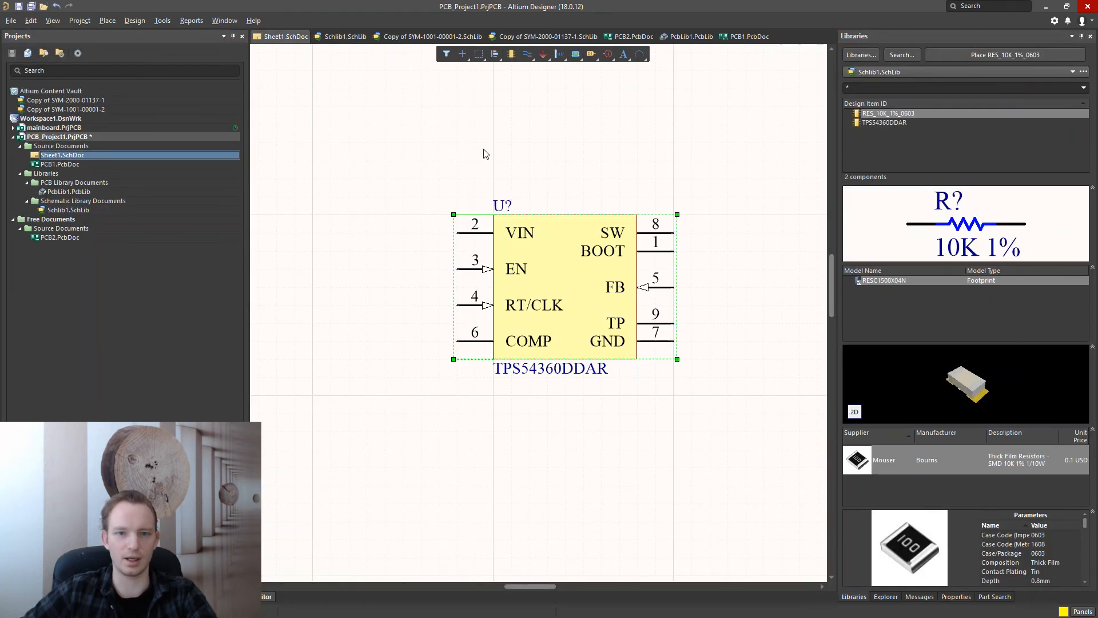
pyautogui.click(485, 153)
pyautogui.moveTo(905, 118); pyautogui.dragTo(565, 430)
pyautogui.click(664, 419)
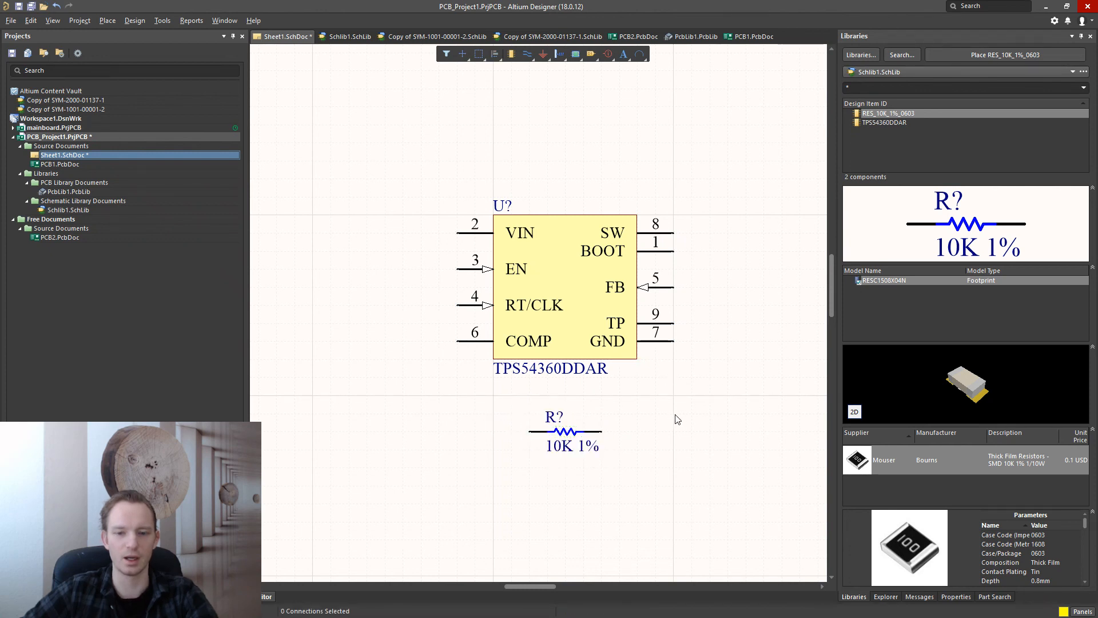
pyautogui.hotkey('ctrl', 's')
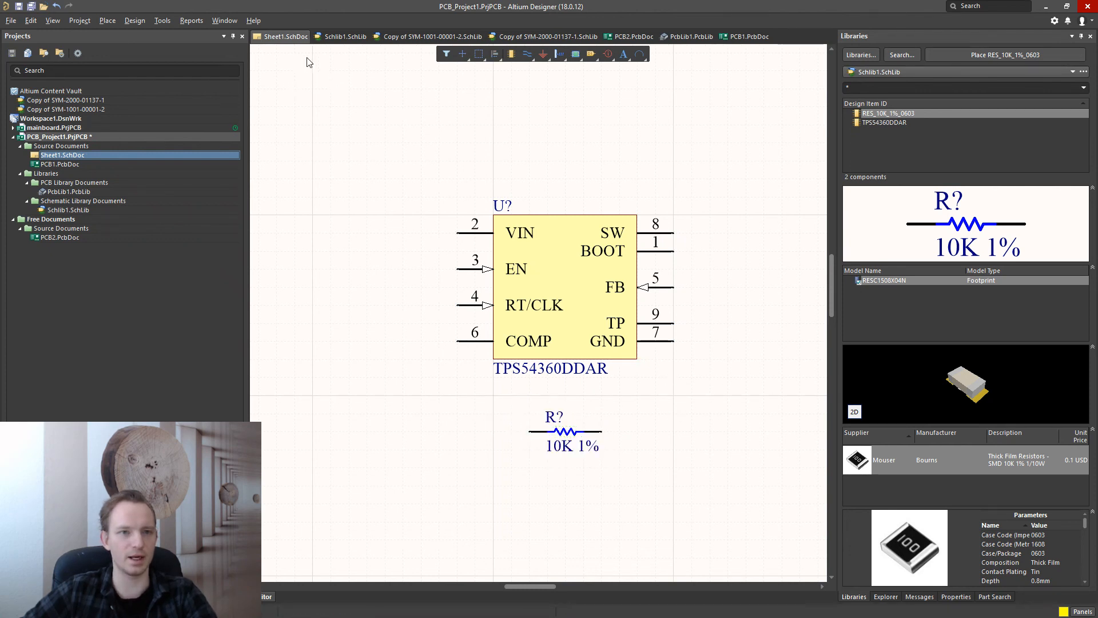
# Step: Preview the project's bill of materials and leave it without exporting
pyautogui.click(191, 21)
pyautogui.click(276, 62)
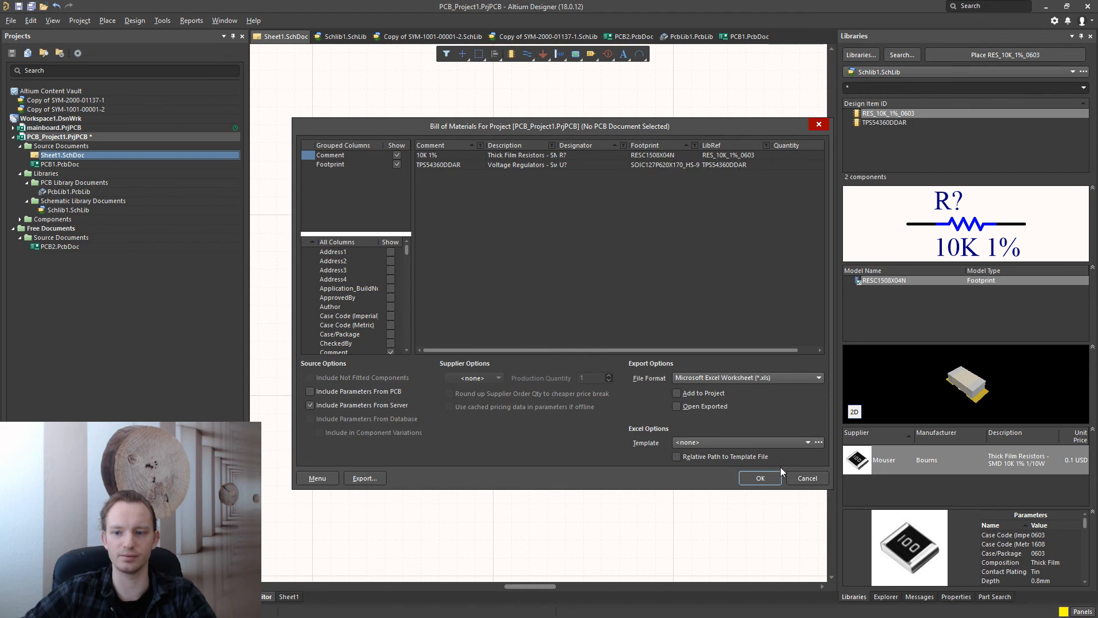
pyautogui.click(807, 478)
# Step: Annotate the schematic so the resistor becomes R1 and the regulator U1, executing the engineering change order on Sheet1.SchDoc
pyautogui.click(163, 20)
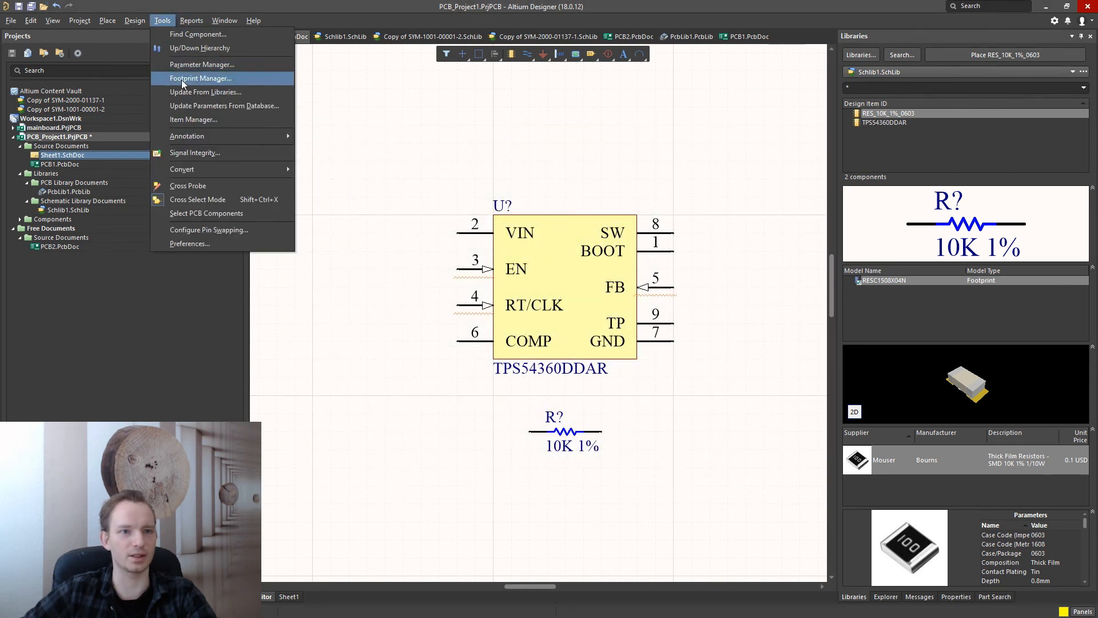
pyautogui.moveTo(186, 135)
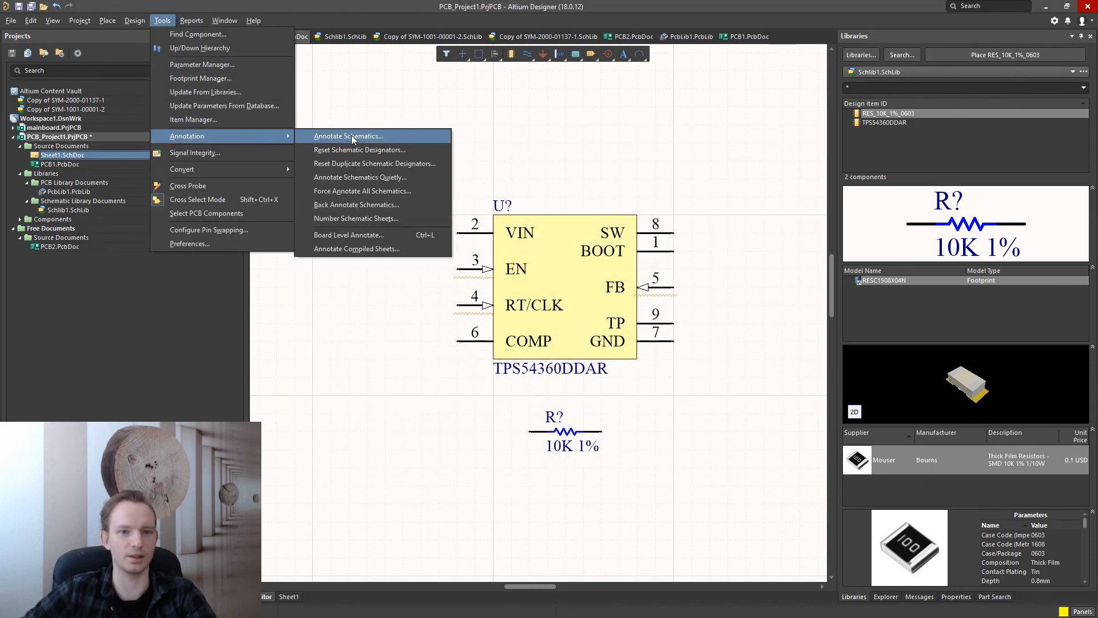
pyautogui.click(351, 136)
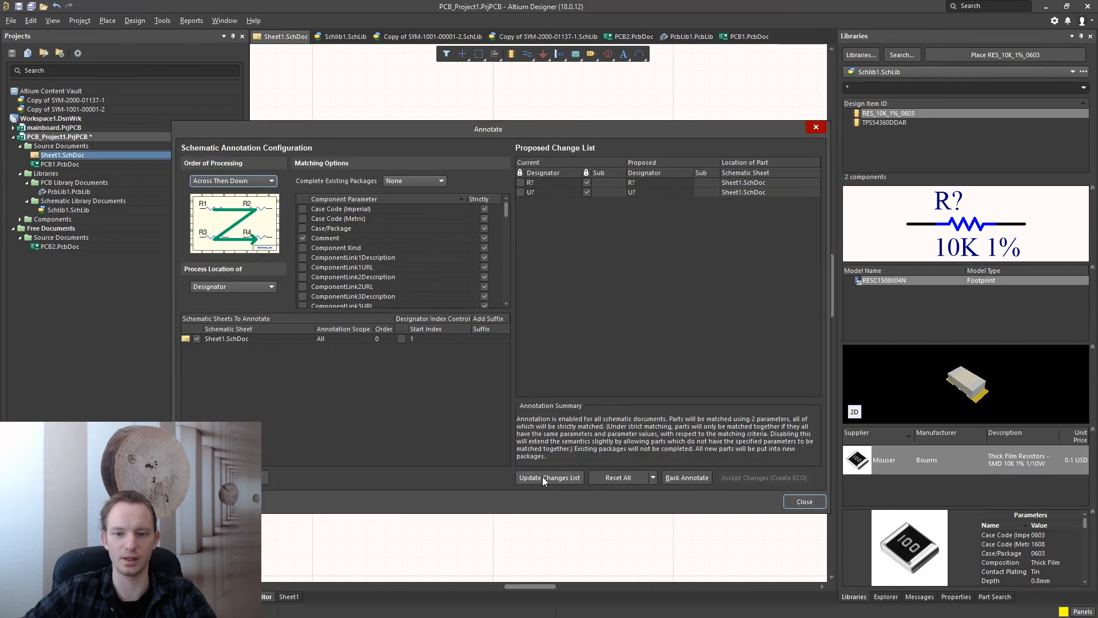
pyautogui.click(547, 477)
pyautogui.click(624, 345)
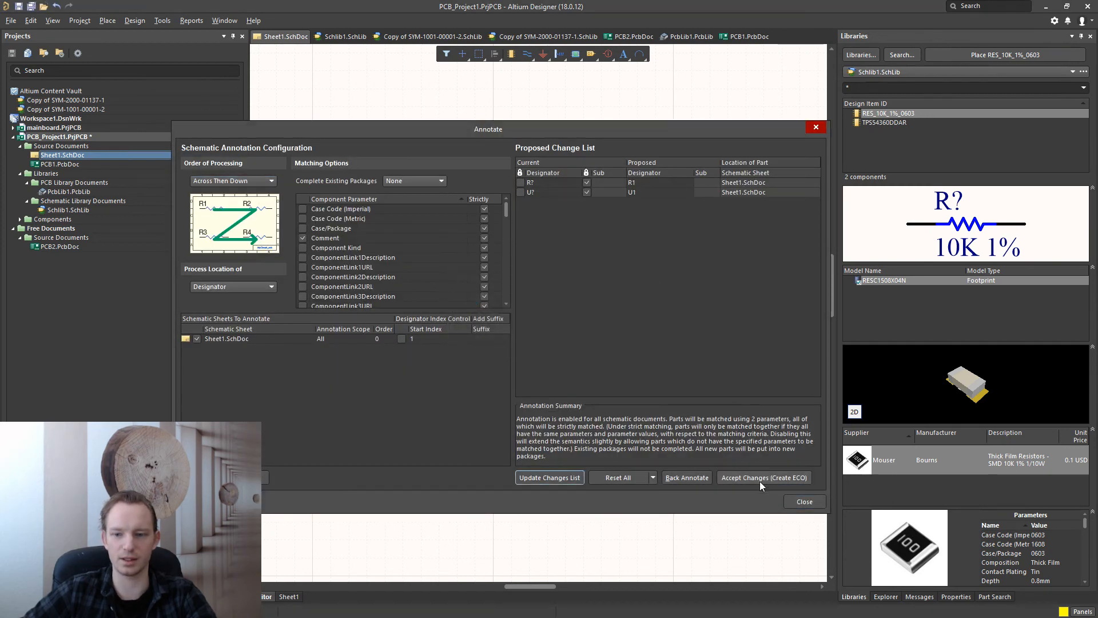
pyautogui.click(759, 479)
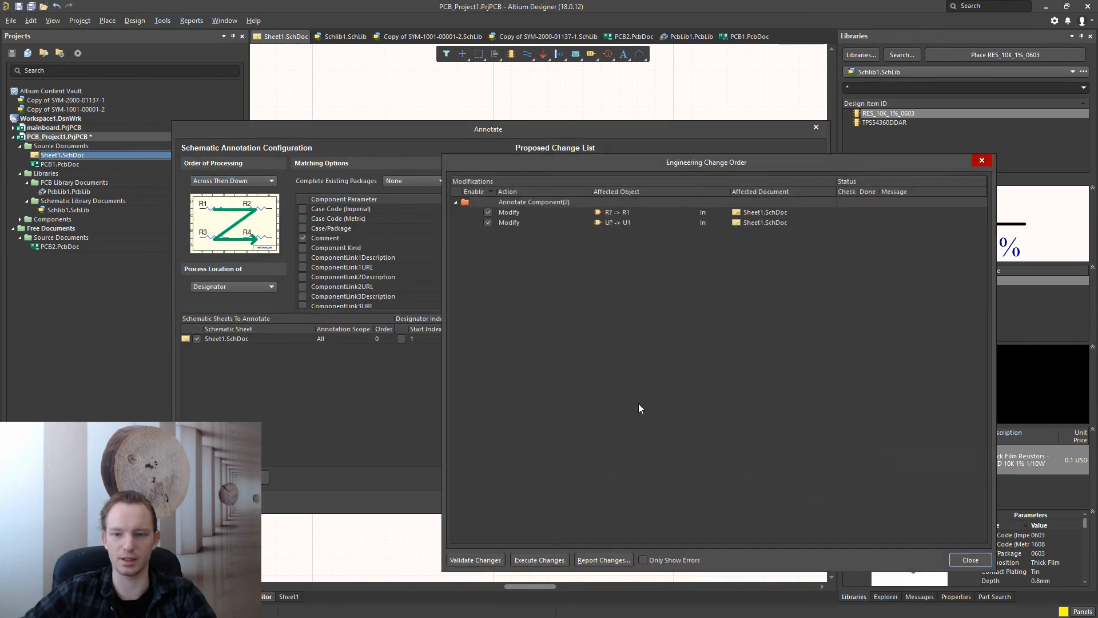
pyautogui.click(539, 560)
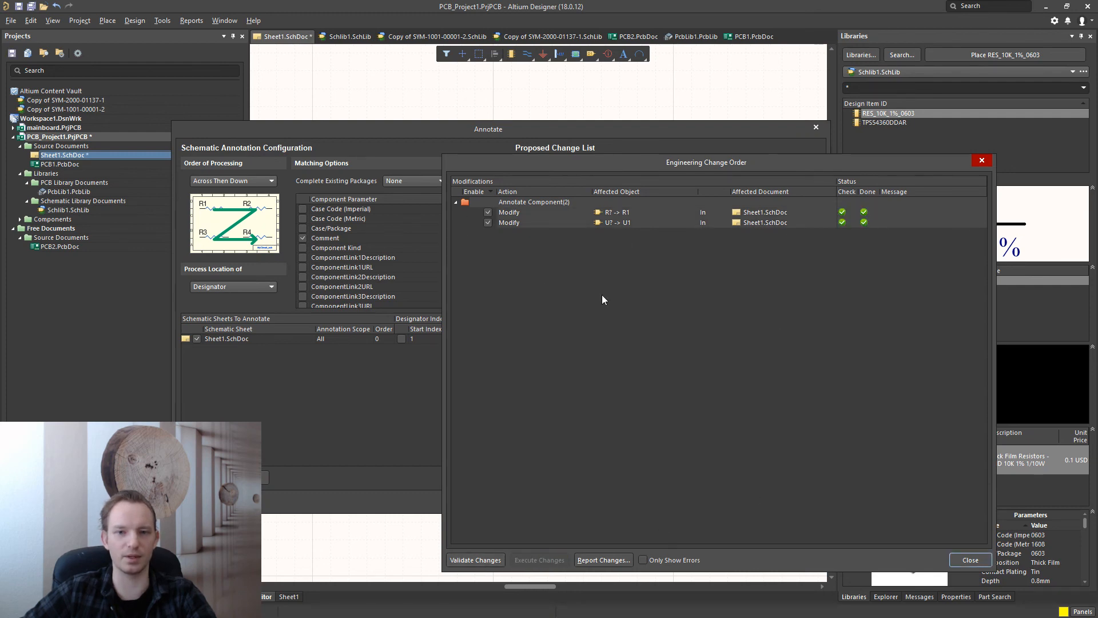
pyautogui.click(969, 560)
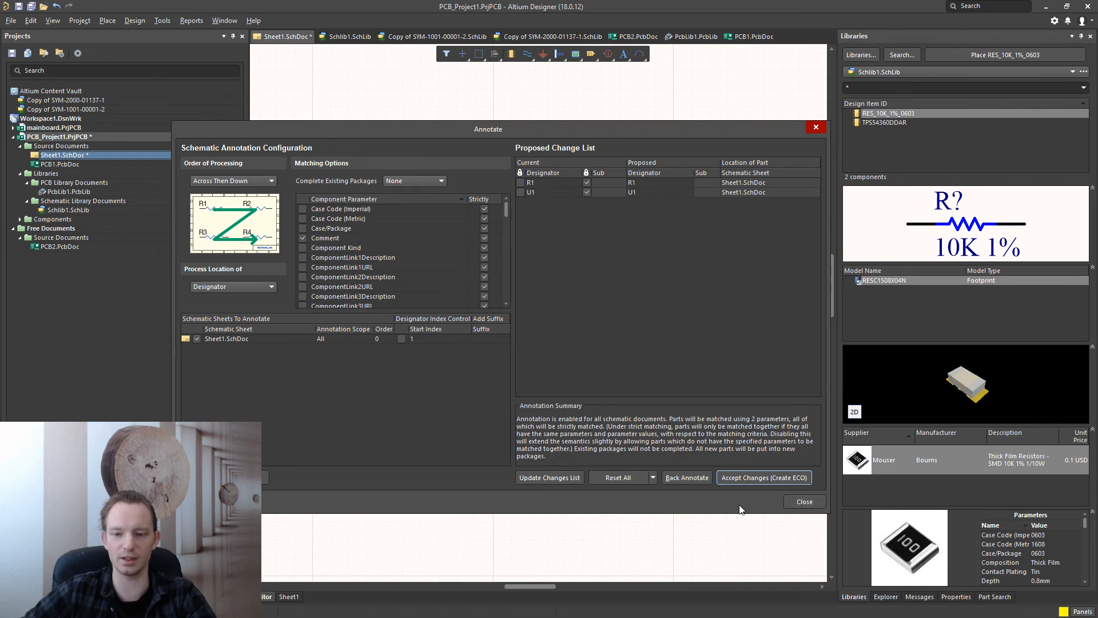
pyautogui.click(805, 502)
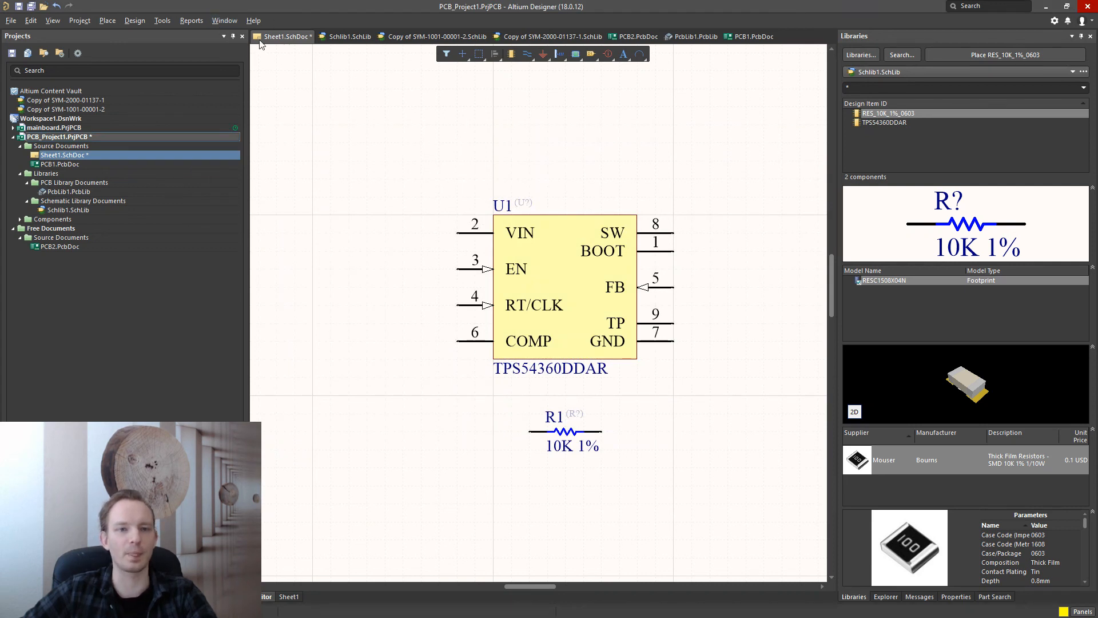
# Step: Preview the project's bill of materials with the Manufacturer Part Number and Case/Package columns added
pyautogui.click(192, 21)
pyautogui.click(208, 94)
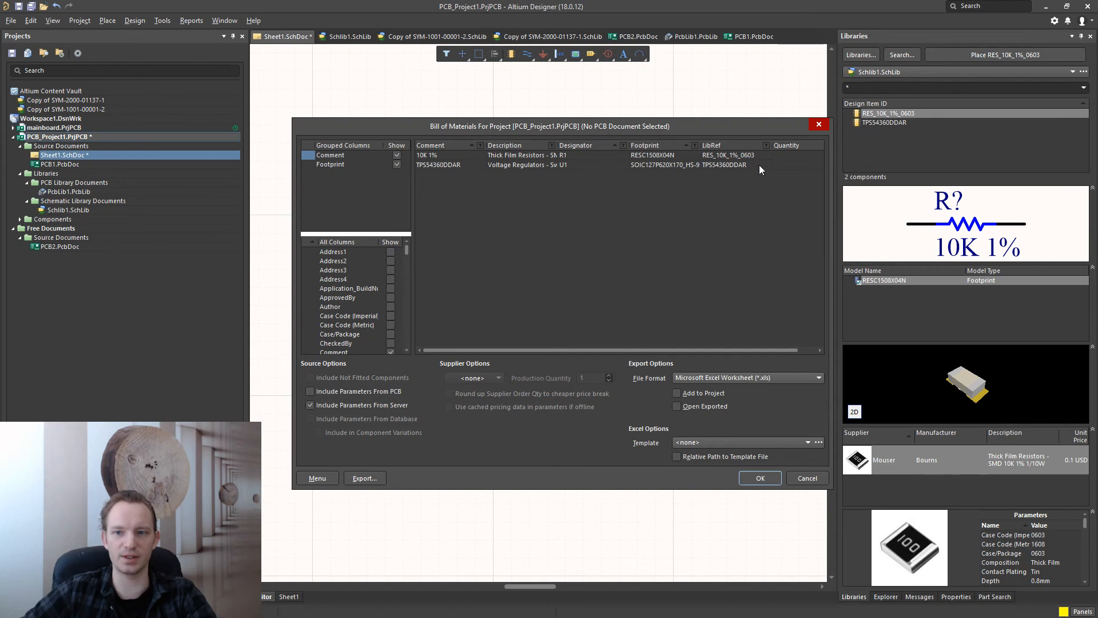
pyautogui.moveTo(685, 350); pyautogui.dragTo(564, 350)
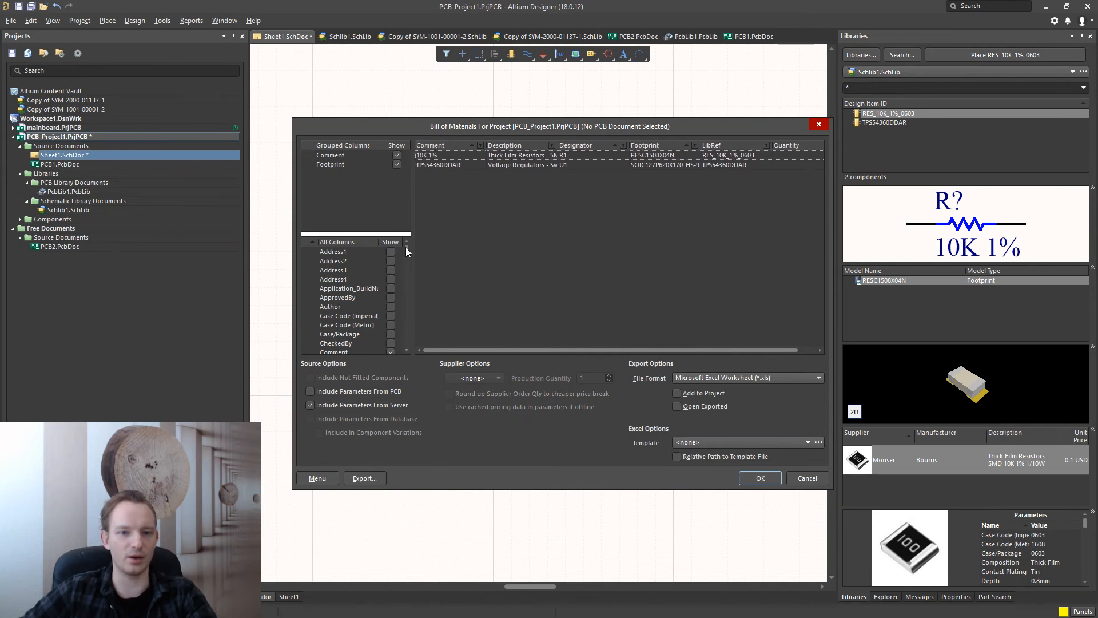
pyautogui.moveTo(406, 247); pyautogui.dragTo(397, 287)
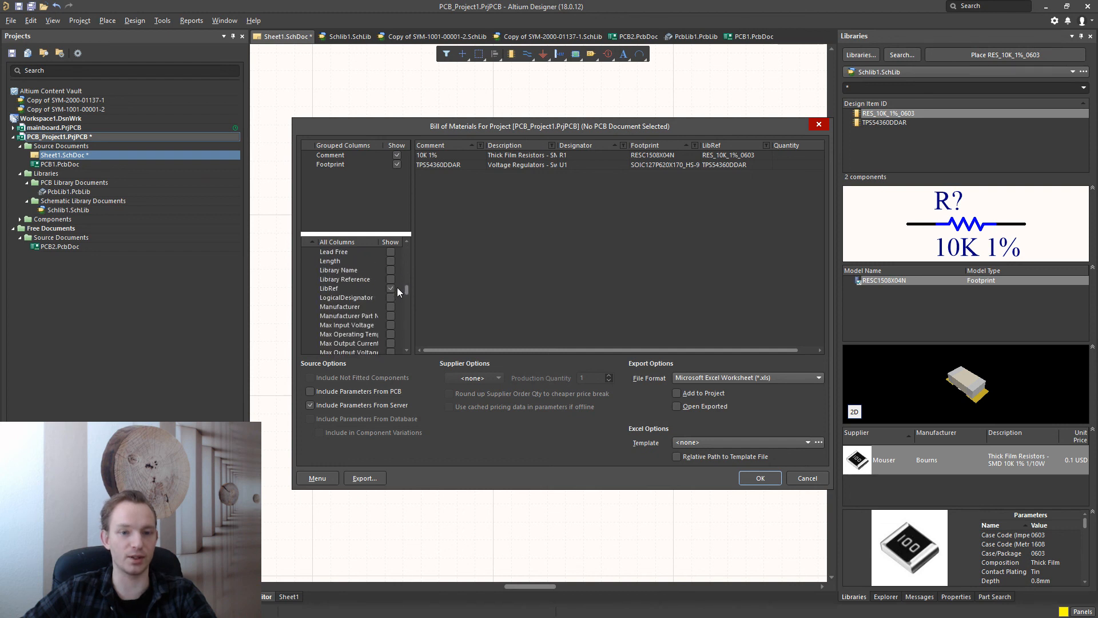
pyautogui.click(390, 316)
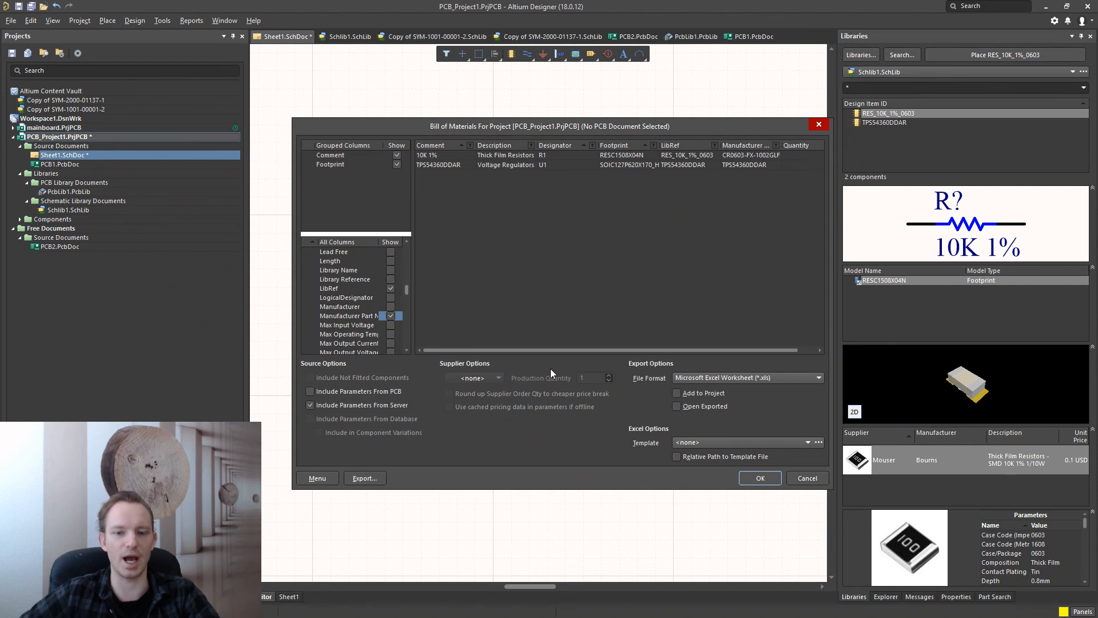
pyautogui.moveTo(544, 349)
pyautogui.mouseDown()
pyautogui.moveTo(660, 352)
pyautogui.moveTo(536, 354)
pyautogui.mouseUp()
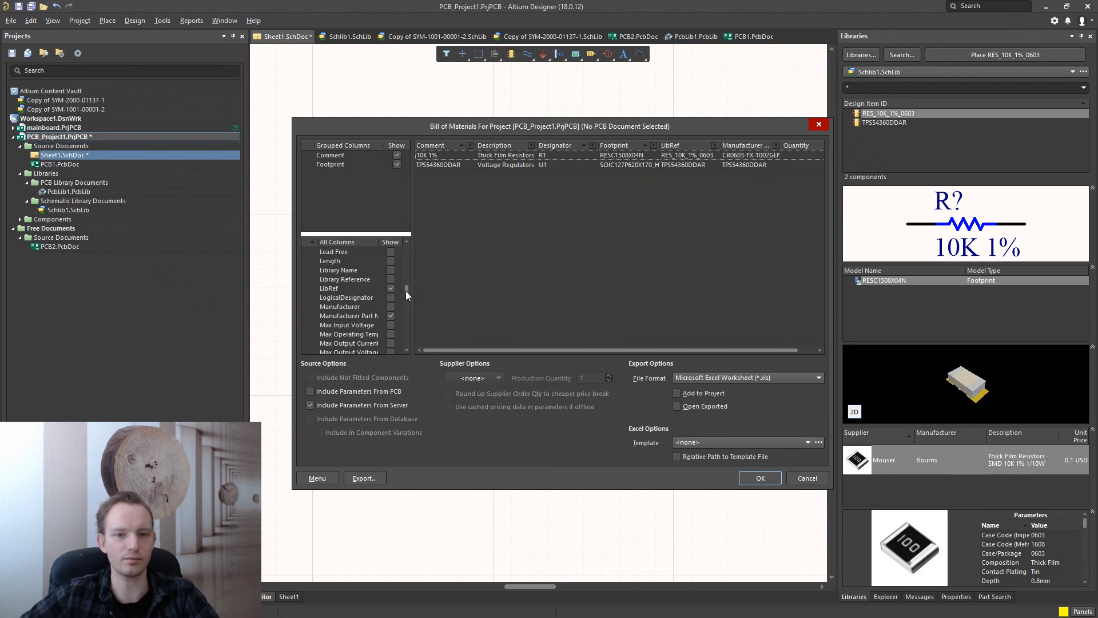
pyautogui.moveTo(406, 290); pyautogui.dragTo(397, 255)
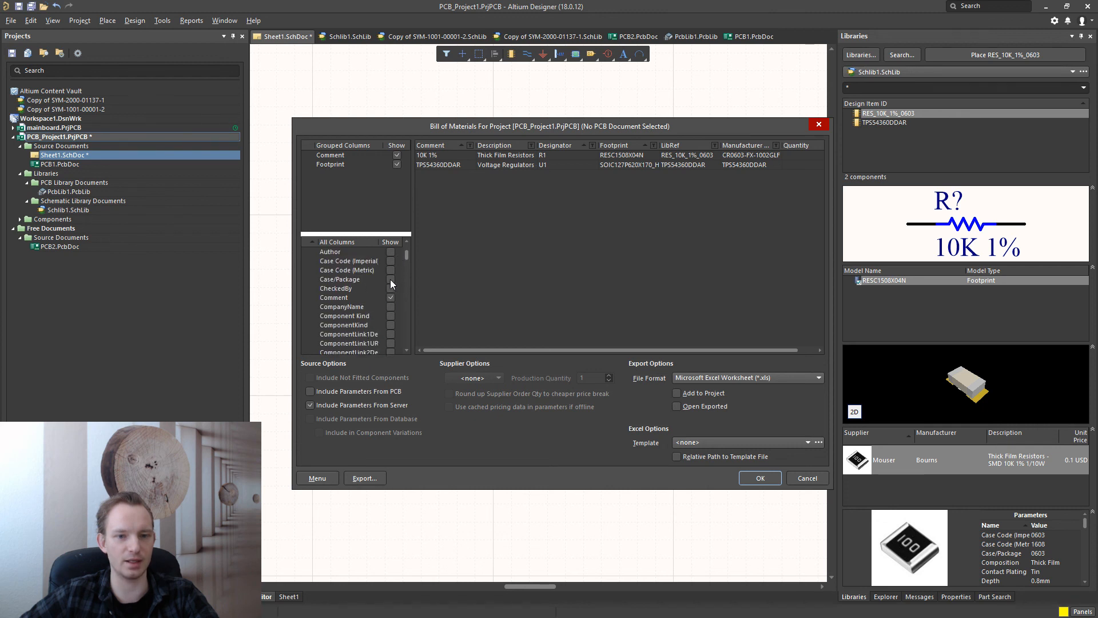
pyautogui.click(391, 279)
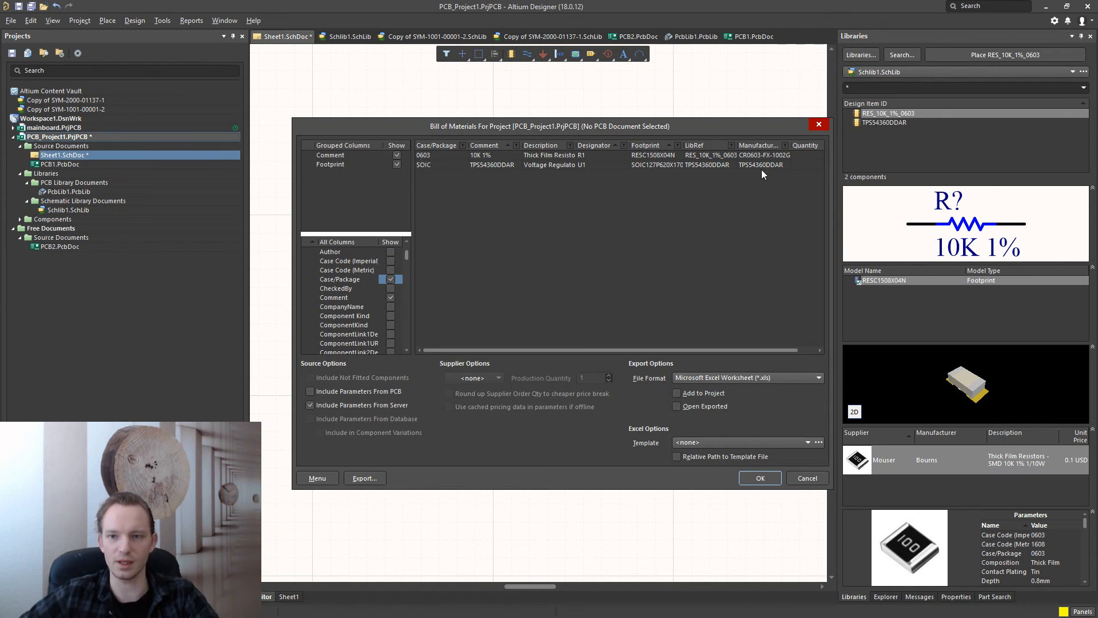
# Step: Show the Packaging column in the bill of materials preview to check its values, and hide it again
pyautogui.scroll(-12, 353, 309)
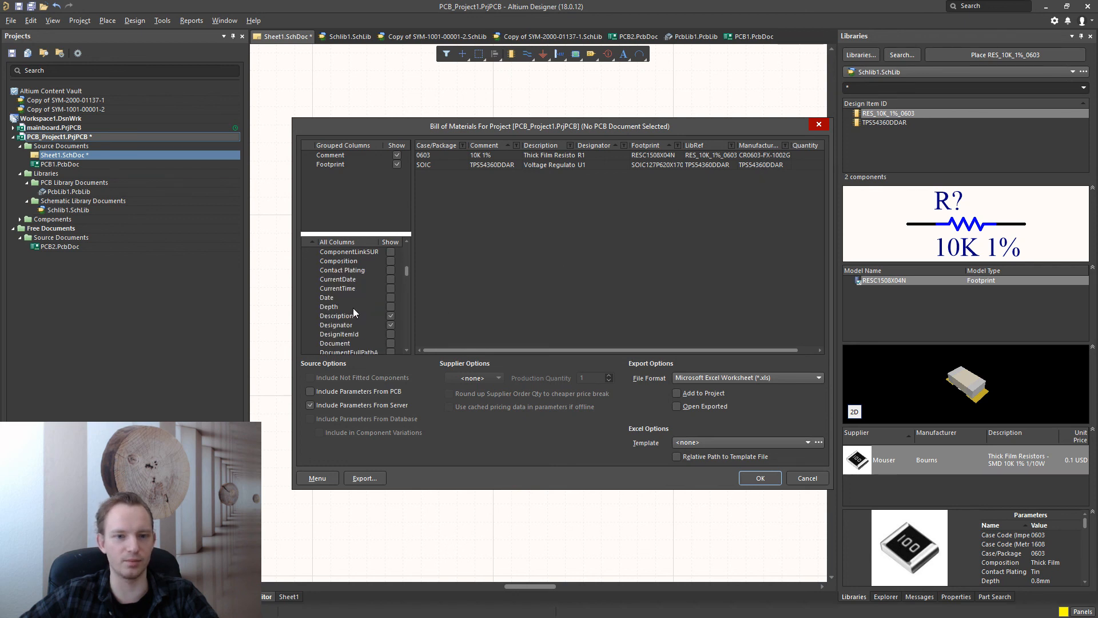
pyautogui.scroll(-3, 353, 307)
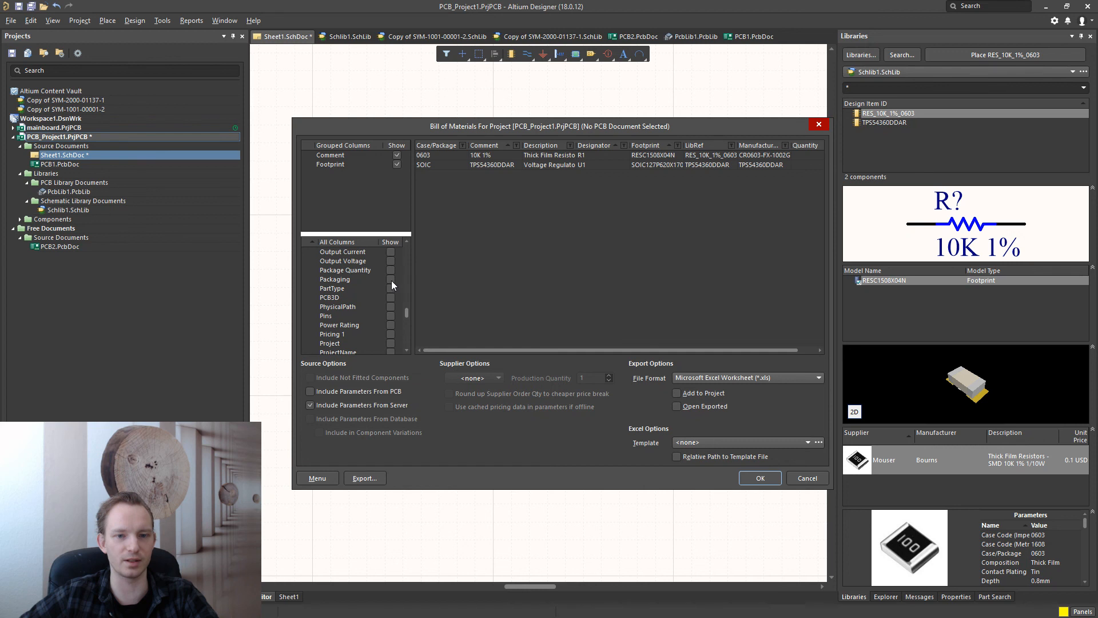
pyautogui.click(391, 279)
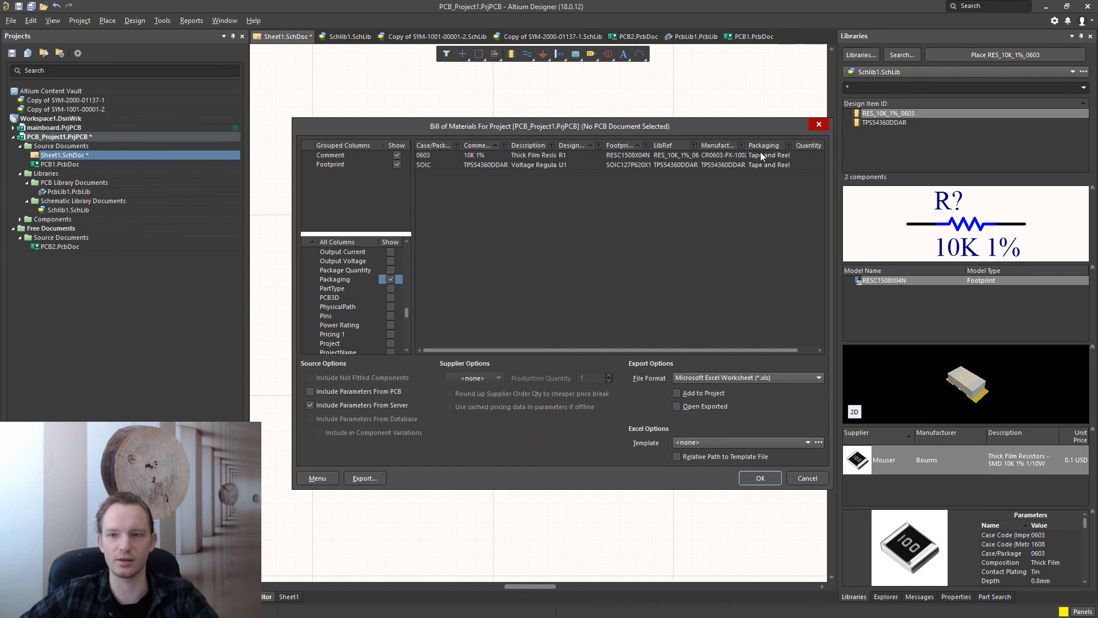
pyautogui.click(391, 280)
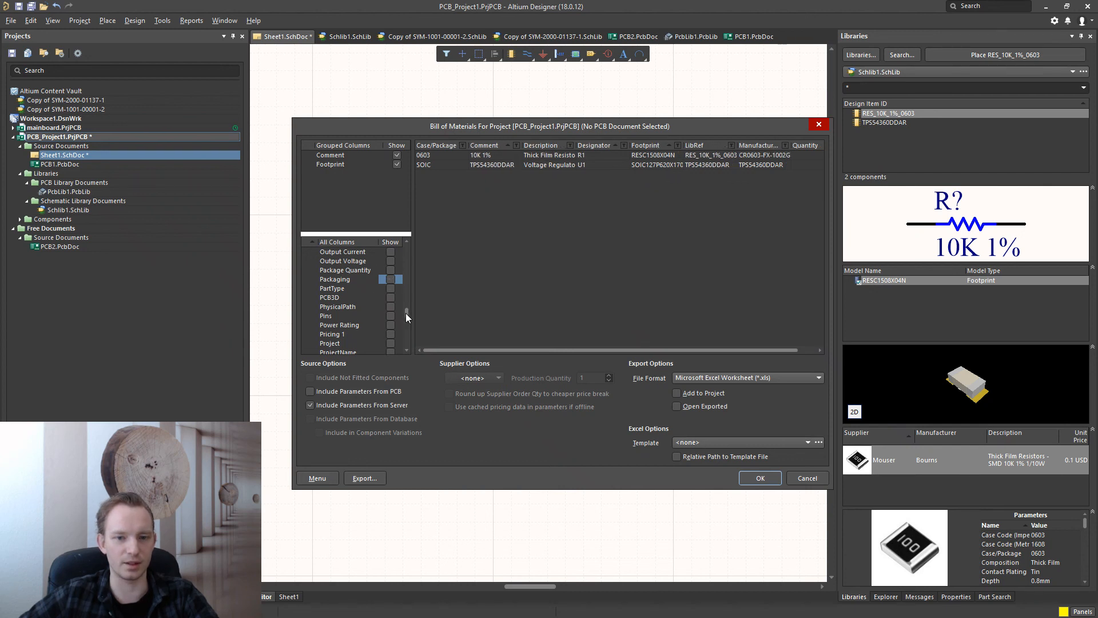
# Step: Preview the operating supply voltage, Mount and Output Current columns in the bill of materials, hiding each of them again
pyautogui.moveTo(406, 314); pyautogui.dragTo(407, 308)
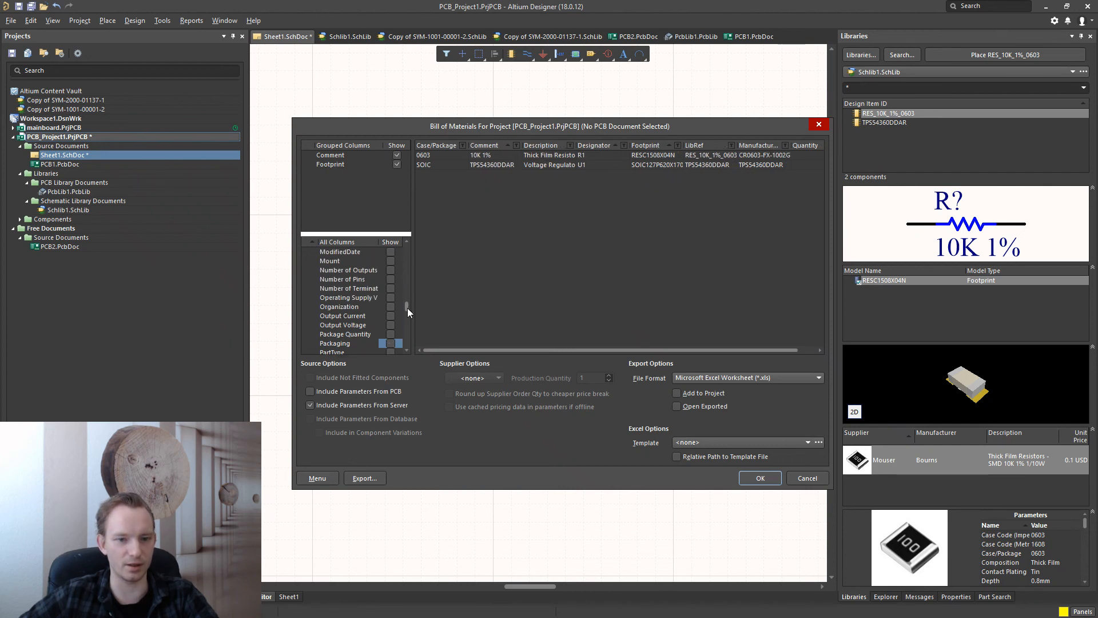
pyautogui.click(389, 297)
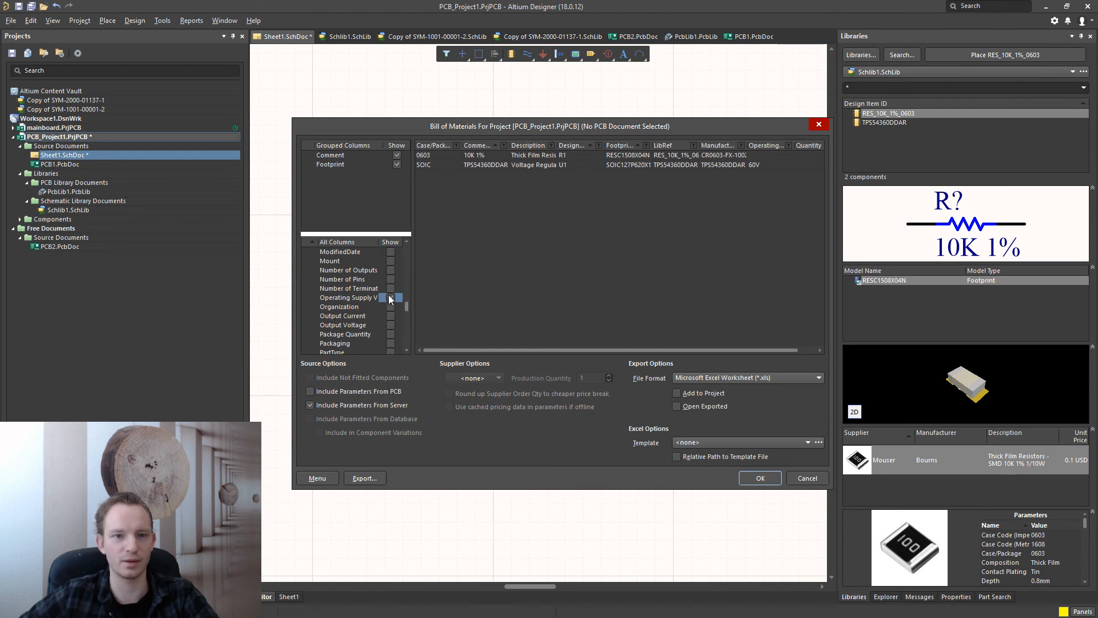
pyautogui.click(391, 299)
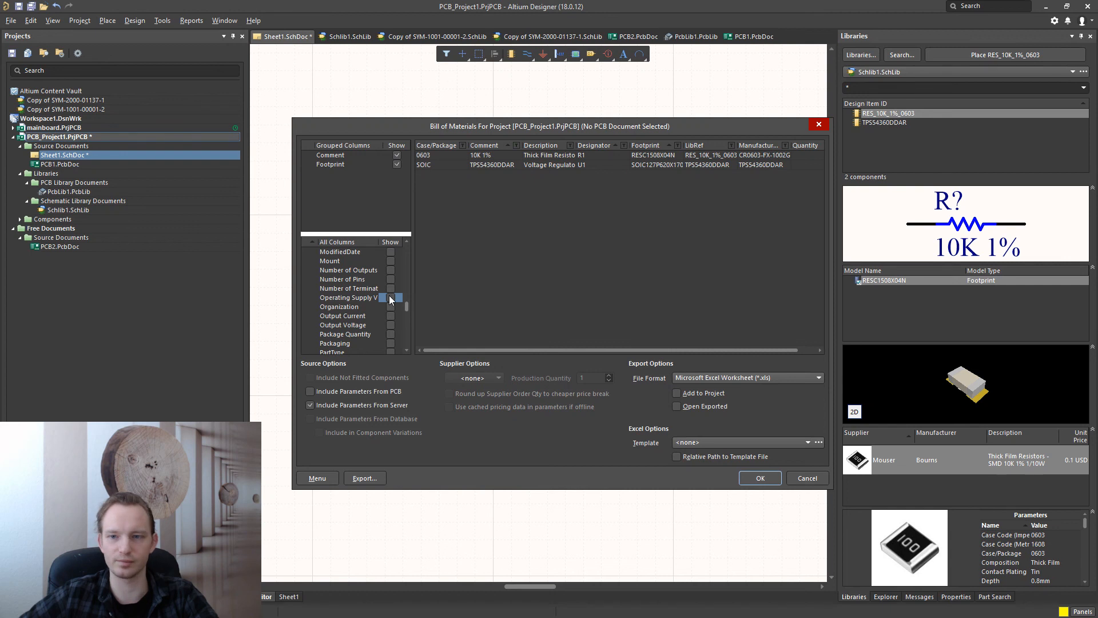
pyautogui.click(390, 298)
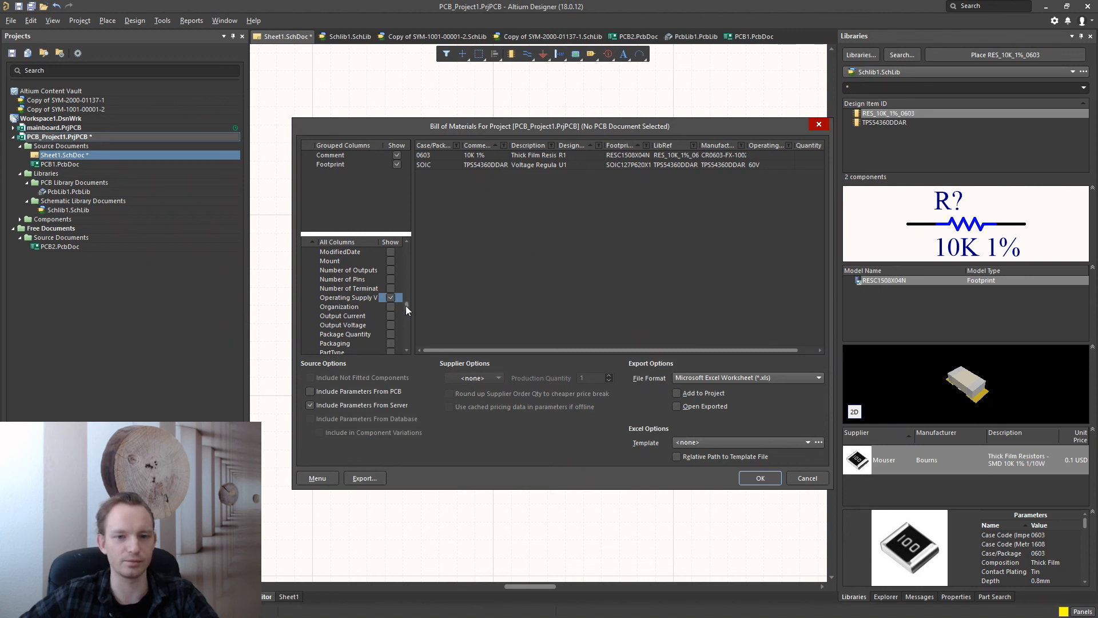
pyautogui.moveTo(406, 306); pyautogui.dragTo(406, 300)
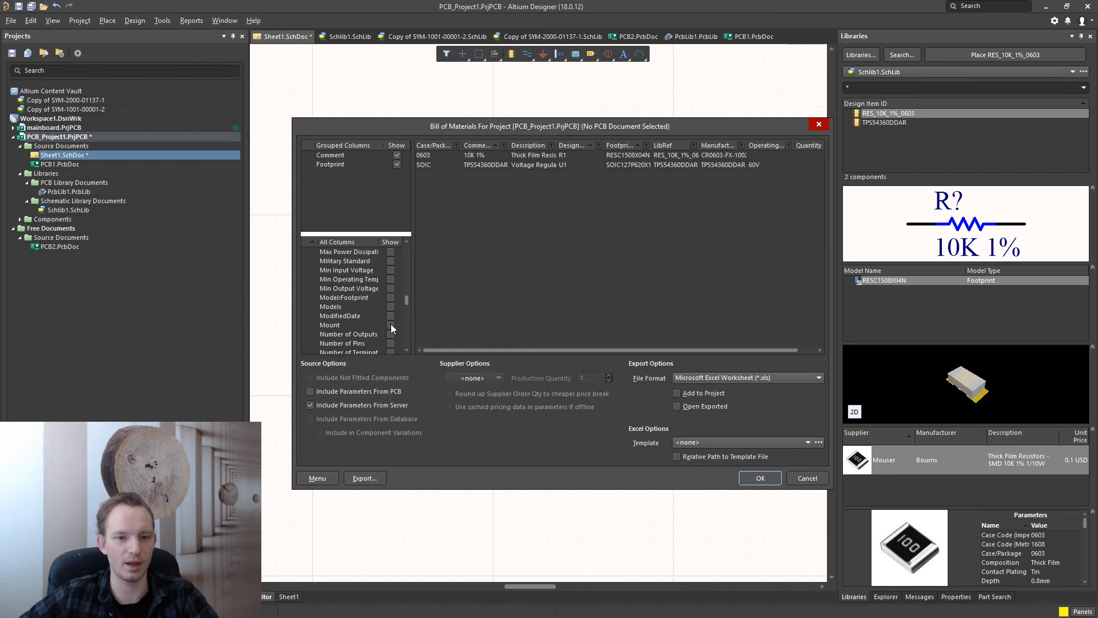
pyautogui.click(391, 326)
pyautogui.click(391, 326)
pyautogui.moveTo(406, 297); pyautogui.dragTo(404, 307)
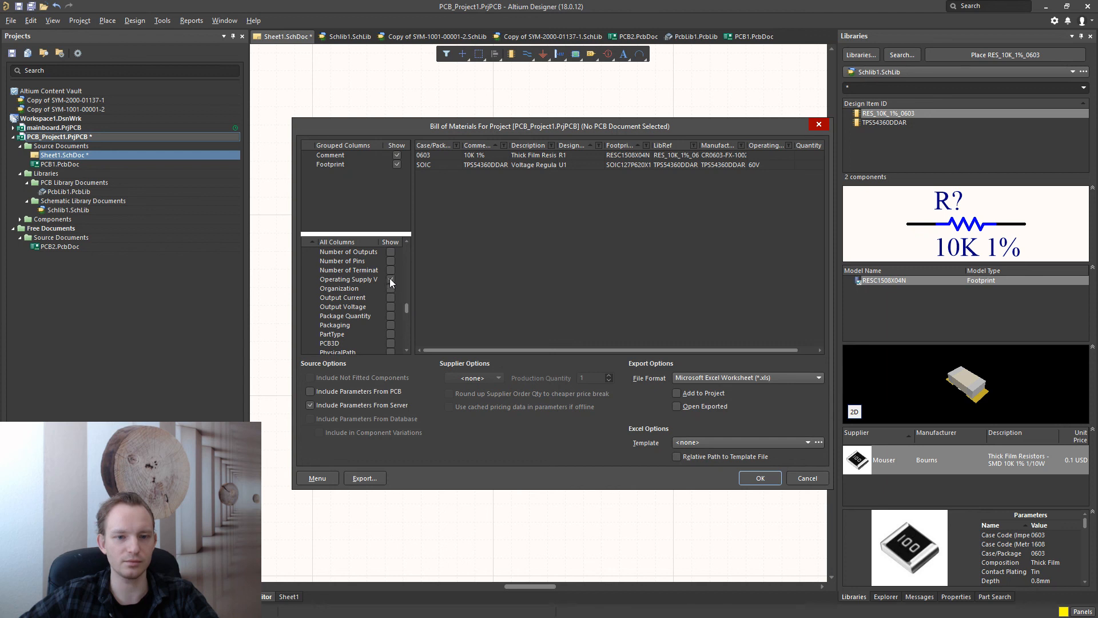
pyautogui.click(390, 279)
pyautogui.click(390, 298)
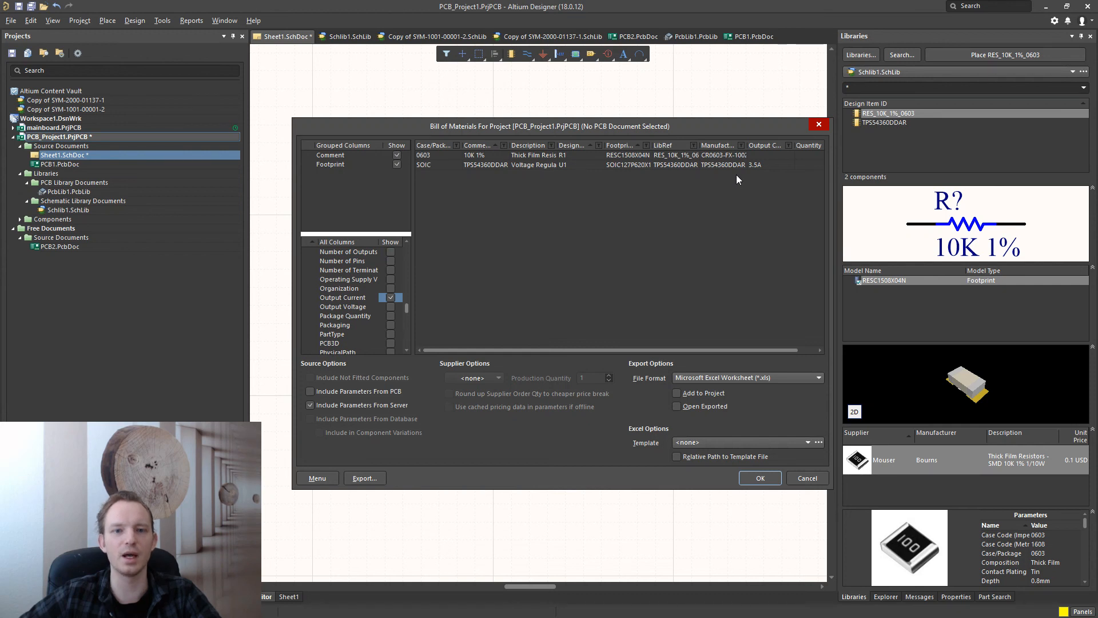
pyautogui.click(391, 298)
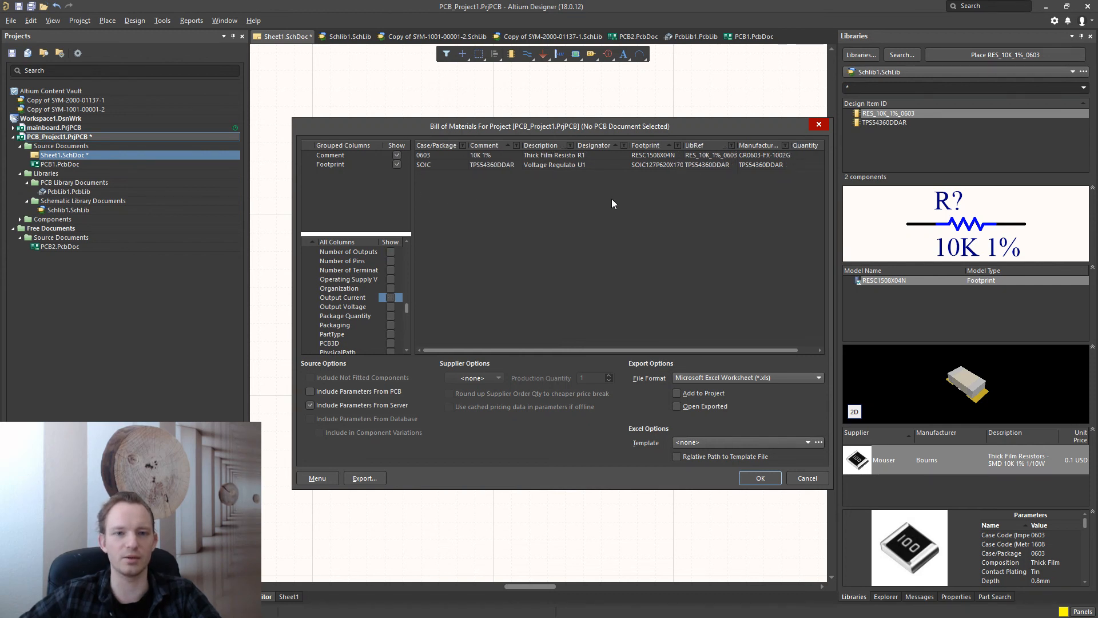
# Step: Leave the bill of materials without exporting it and save the annotated Sheet1.SchDoc
pyautogui.moveTo(406, 308); pyautogui.dragTo(412, 258)
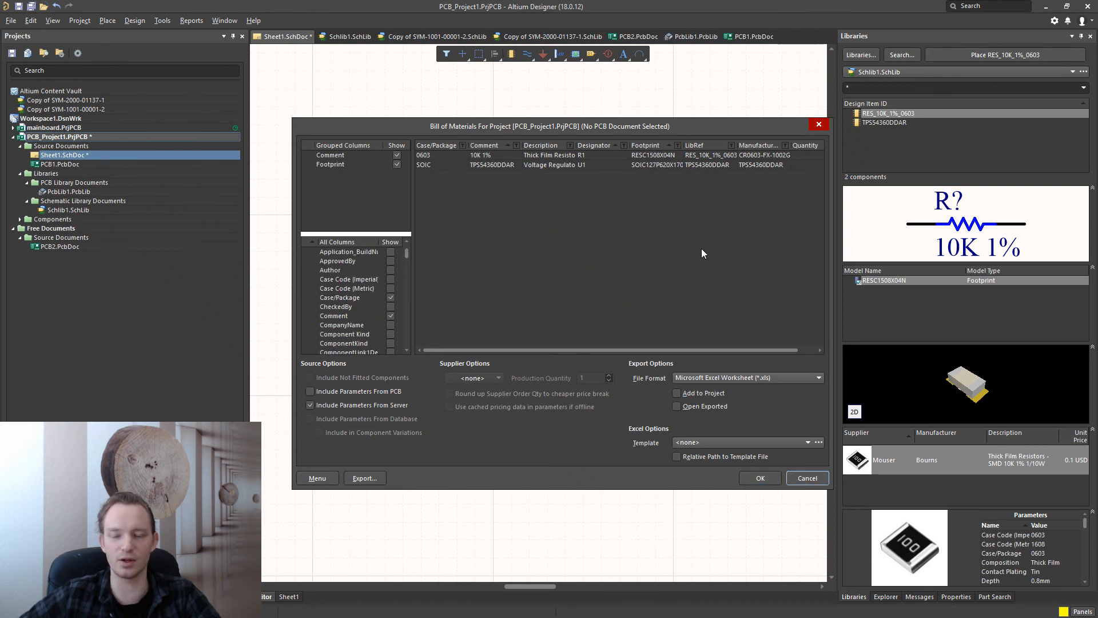
pyautogui.click(804, 478)
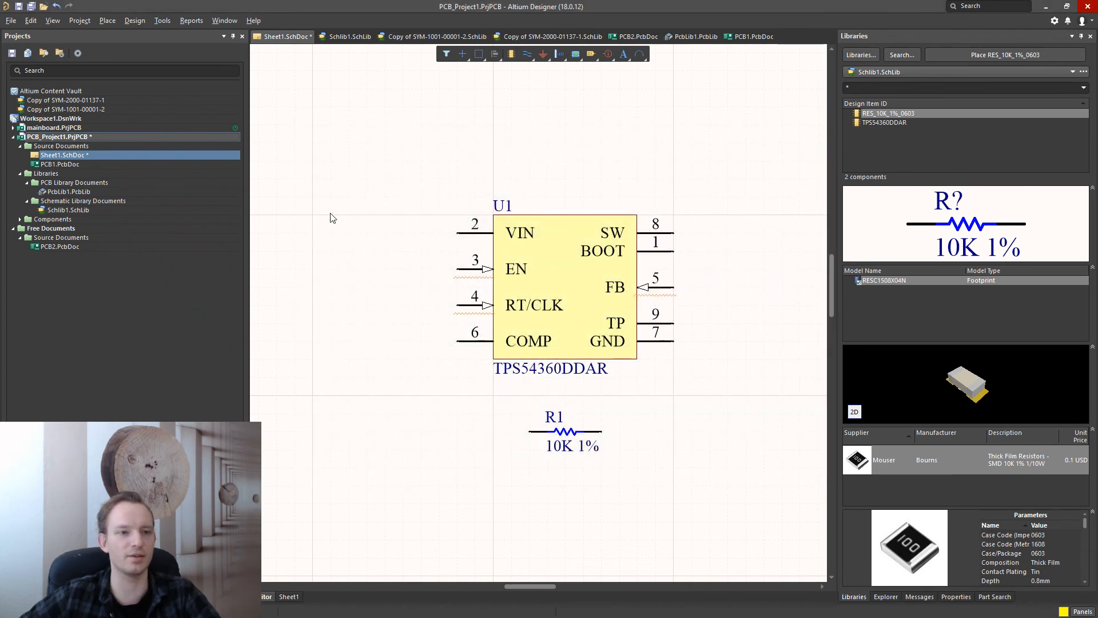
pyautogui.hotkey('ctrl', 's')
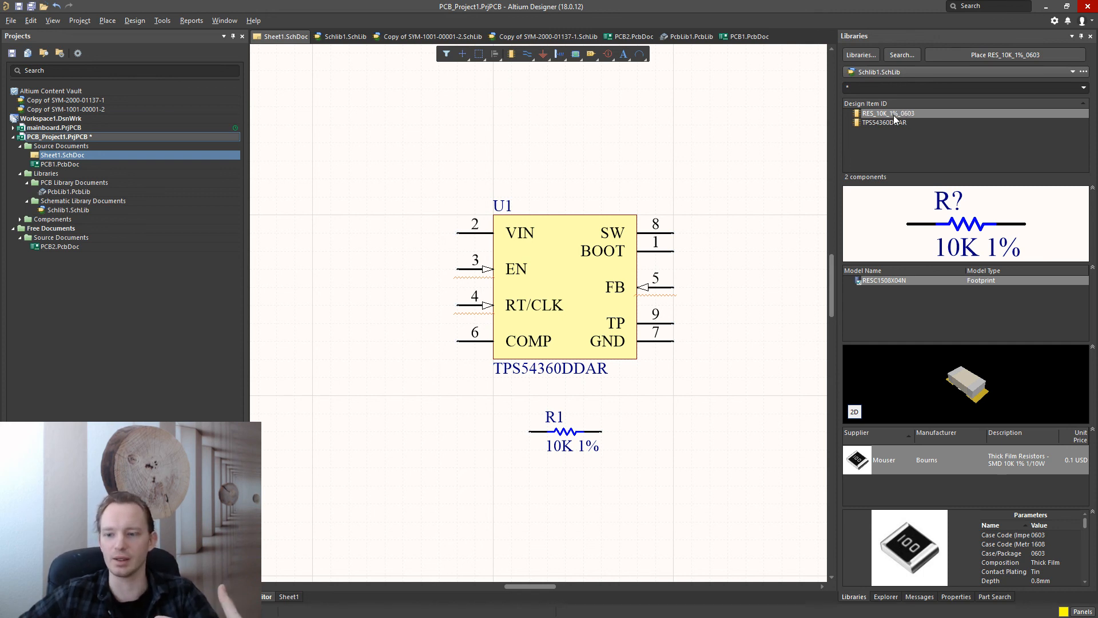
# Step: Inspect the parameters and general properties of resistor R1 on the schematic, including its datasheet link and footprint
pyautogui.click(563, 433)
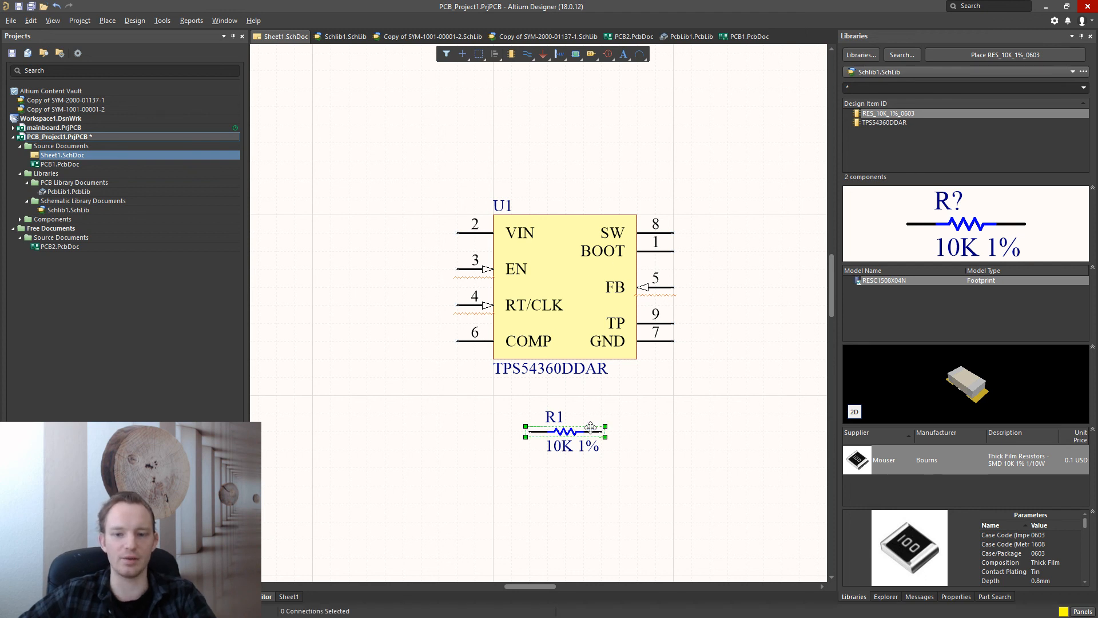
pyautogui.click(776, 380)
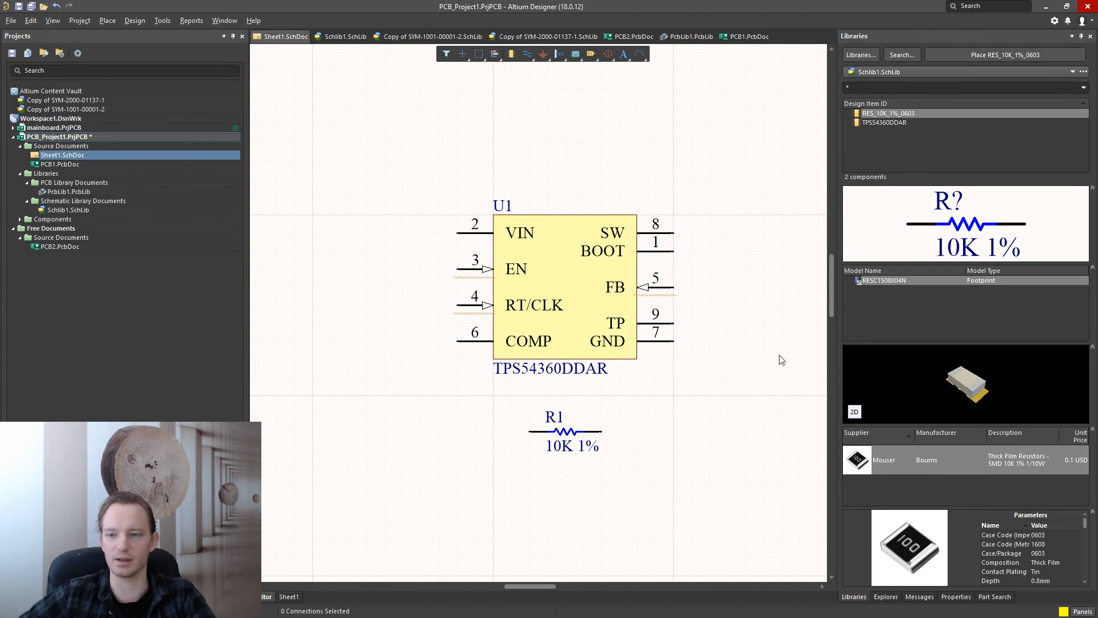
pyautogui.click(956, 596)
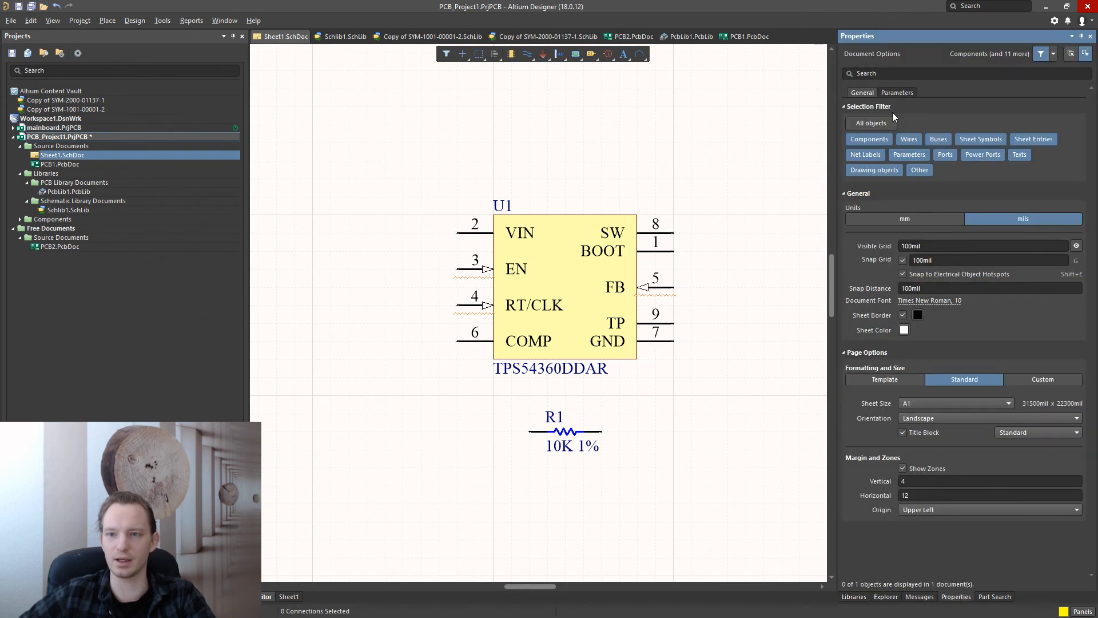
pyautogui.click(568, 433)
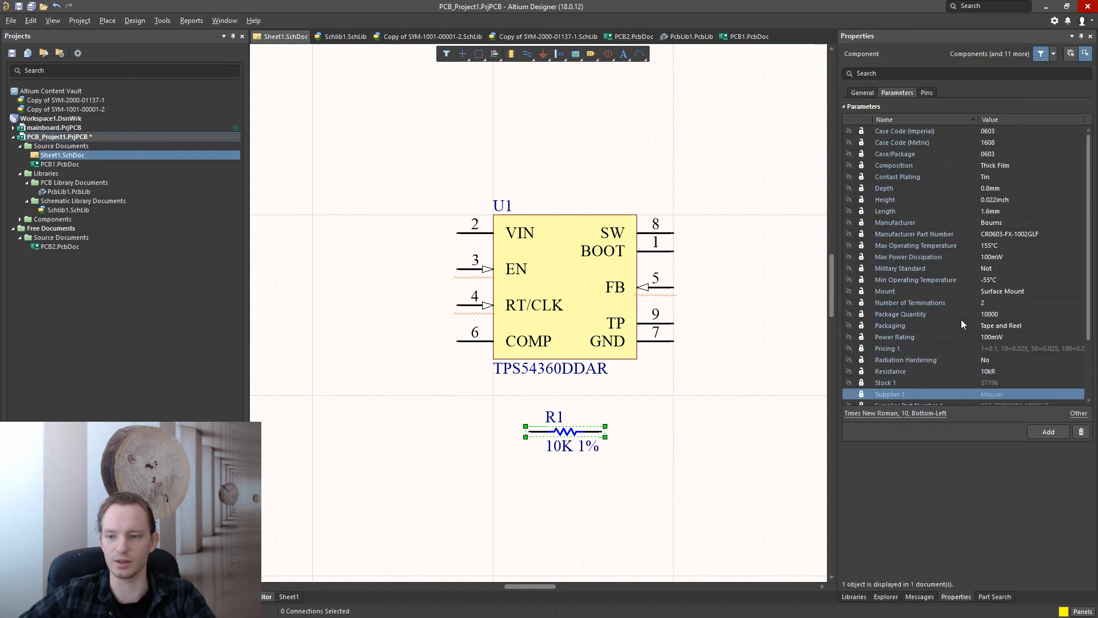
pyautogui.click(858, 93)
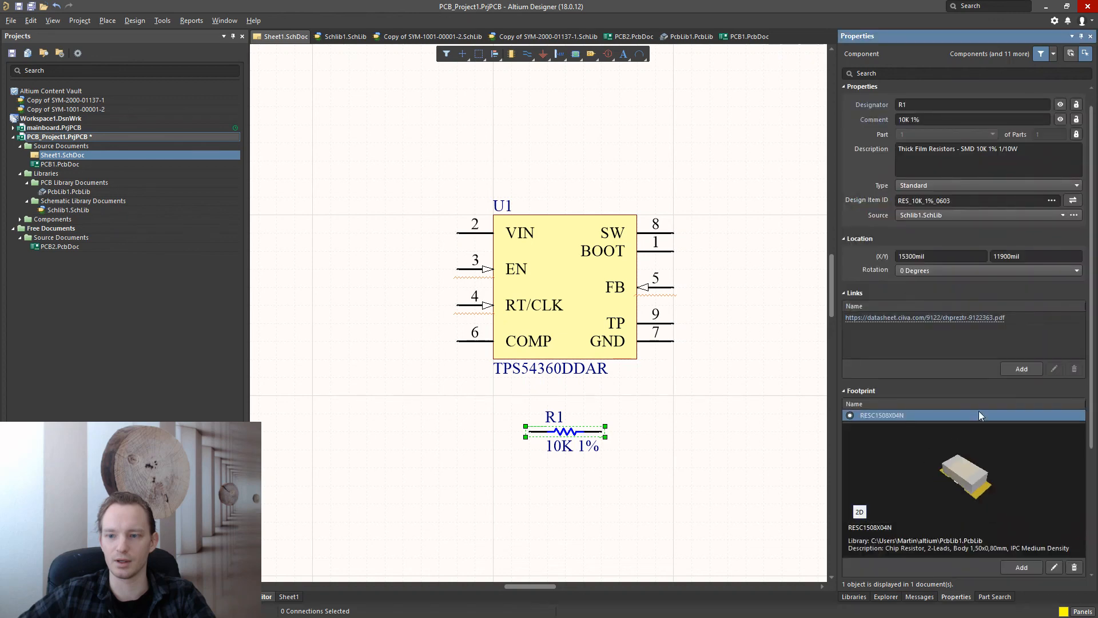
# Step: Open the linked datasheet of resistor R1 in the browser and close it again
pyautogui.click(908, 318)
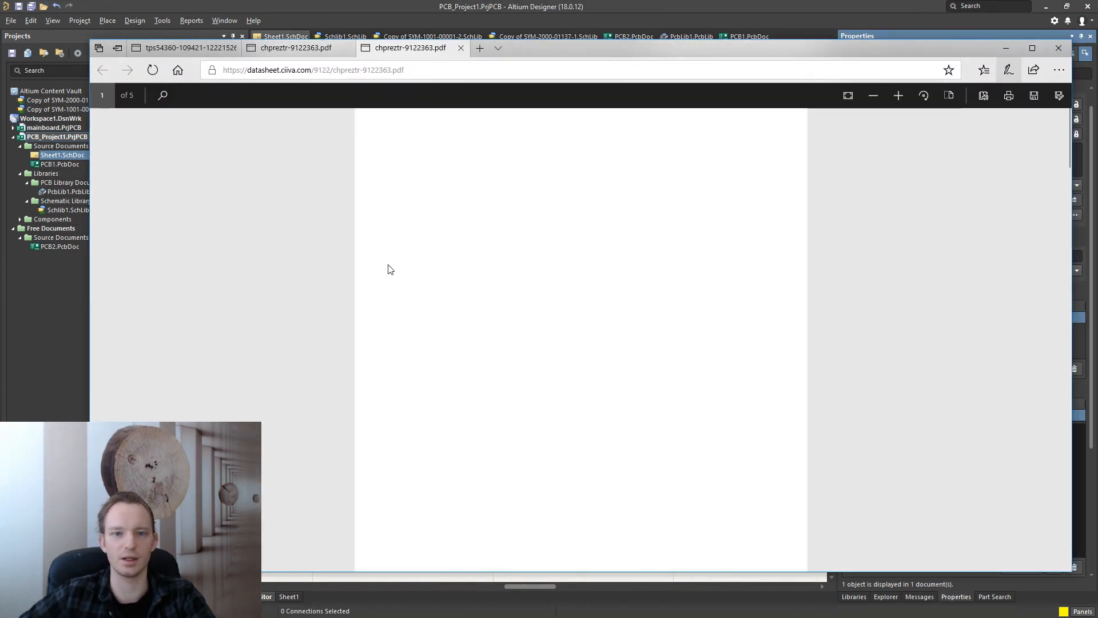
pyautogui.hotkey('alt', 'F4')
pyautogui.click(520, 340)
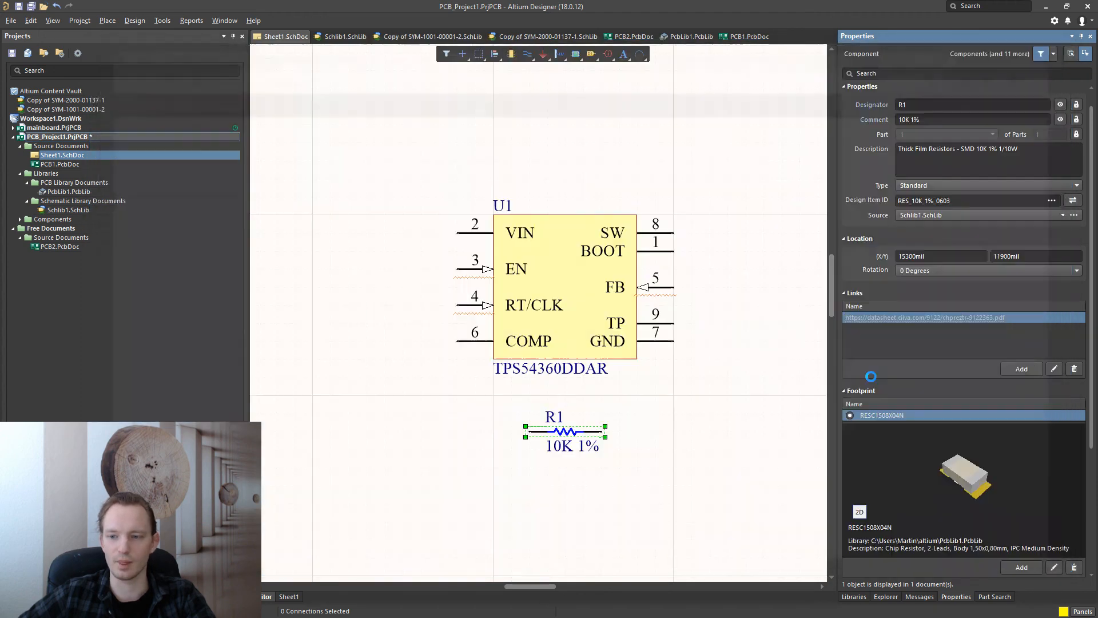
pyautogui.click(578, 262)
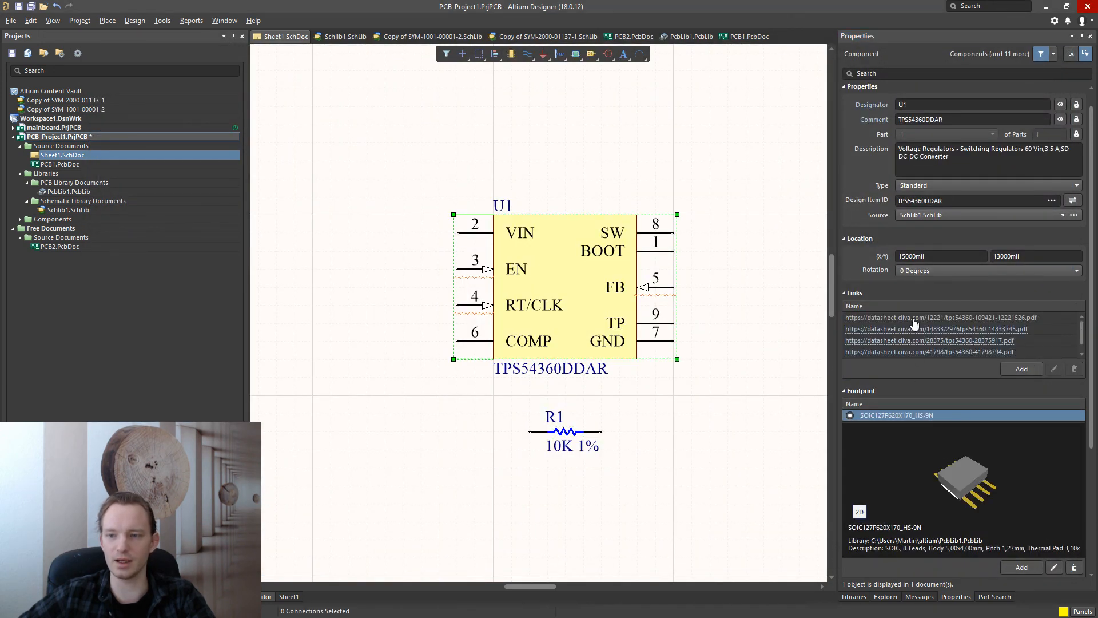
pyautogui.scroll(-4, 986, 334)
pyautogui.scroll(3, 976, 306)
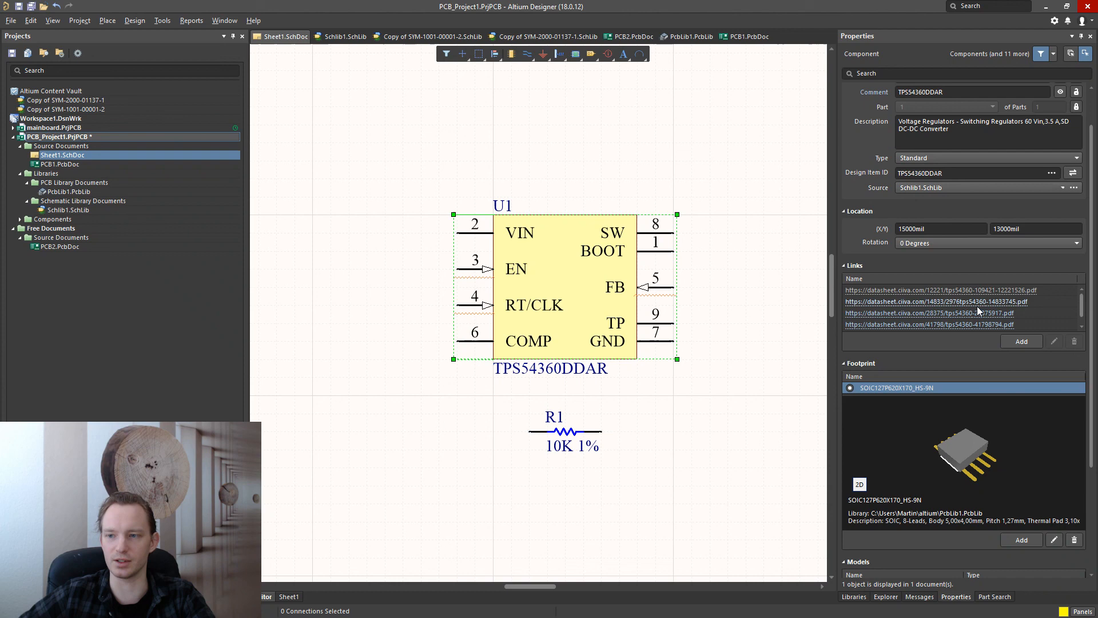
pyautogui.click(945, 290)
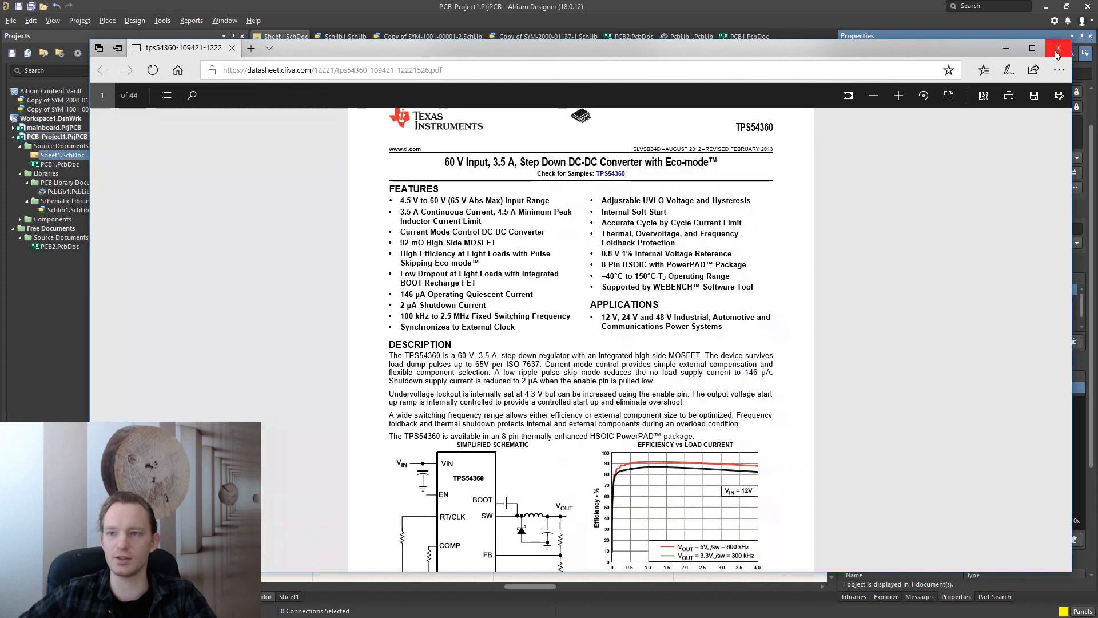
pyautogui.click(1057, 49)
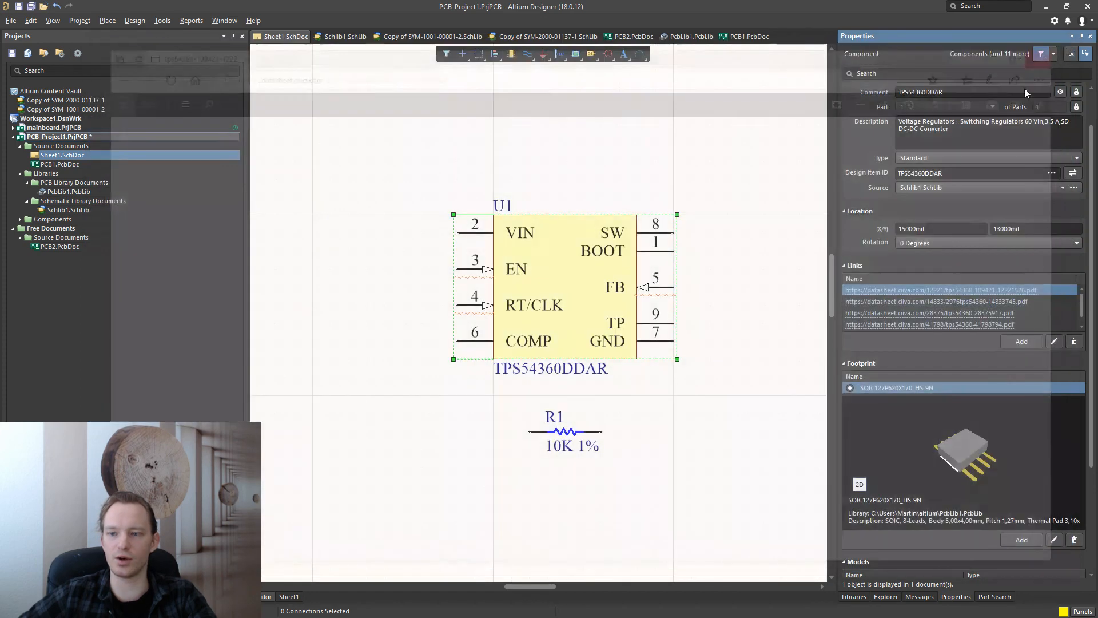
pyautogui.click(404, 193)
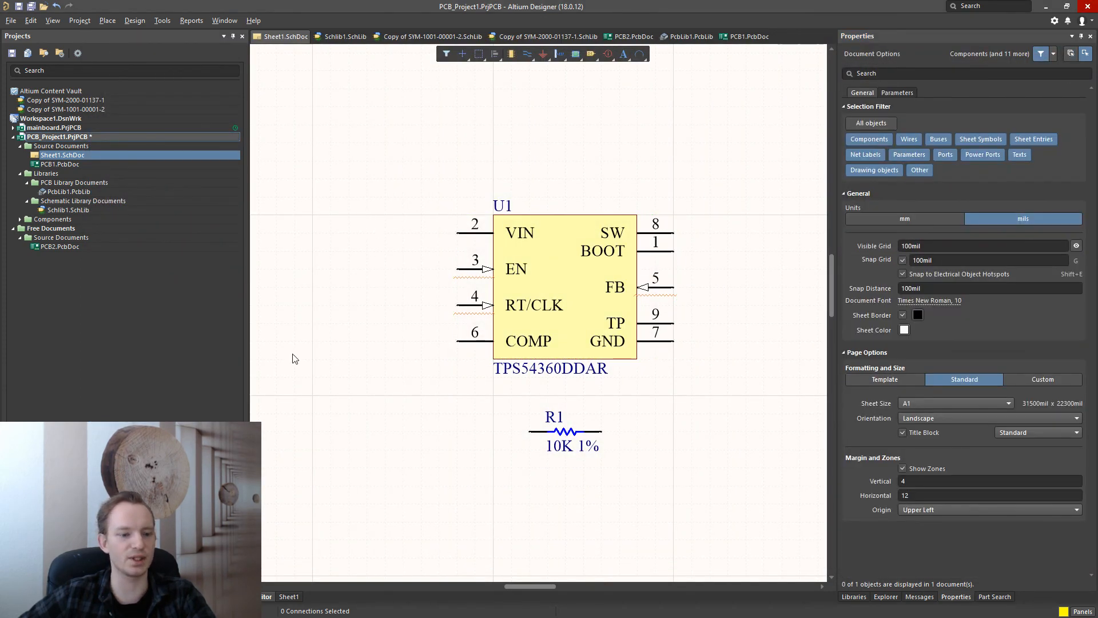
# Step: Locate components R1 and U1 on the schematic one after the other using the Navigator
pyautogui.click(52, 596)
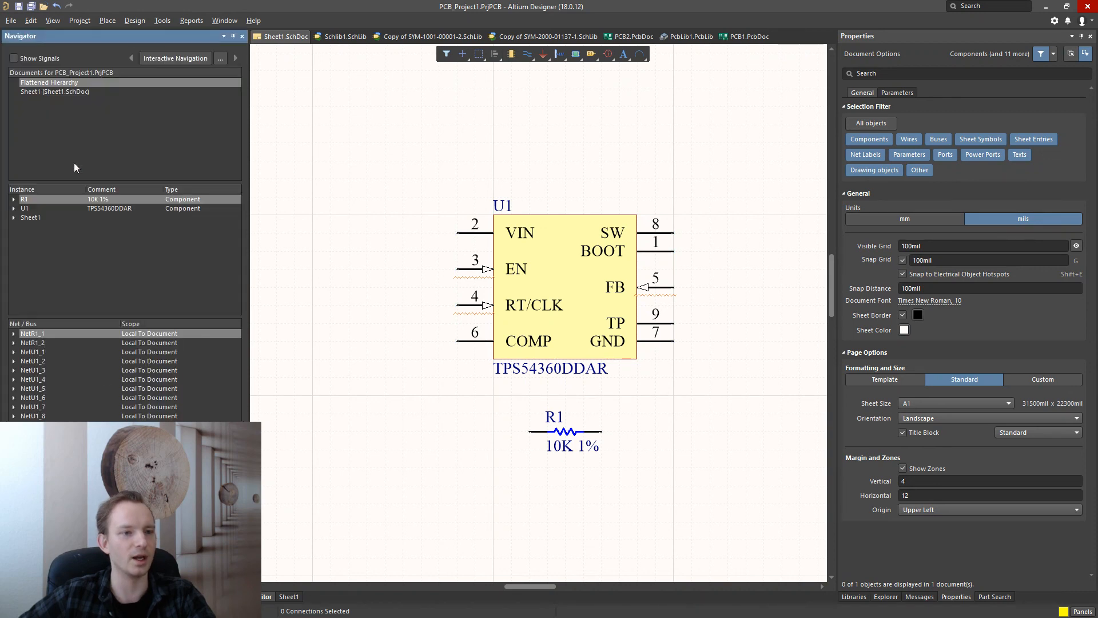
pyautogui.click(23, 200)
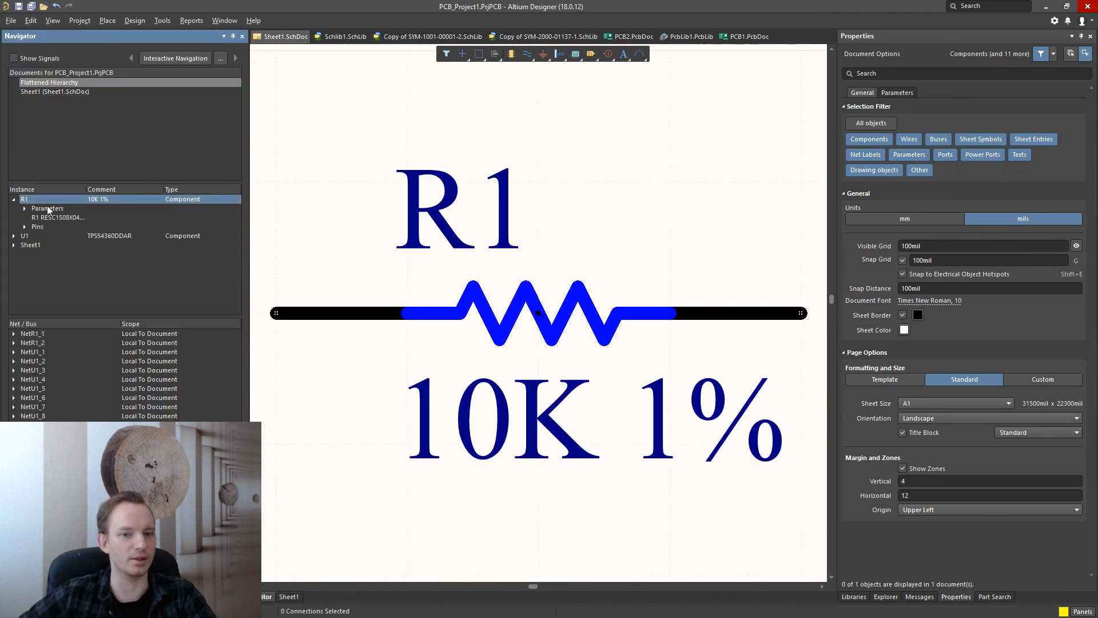
pyautogui.click(13, 199)
pyautogui.click(24, 208)
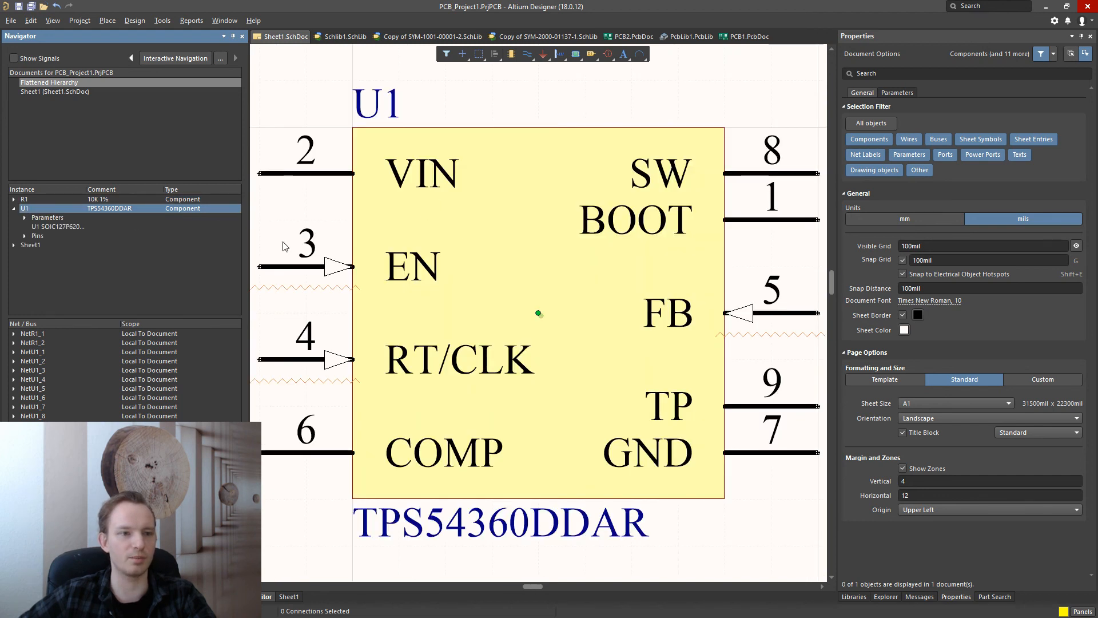
pyautogui.click(14, 208)
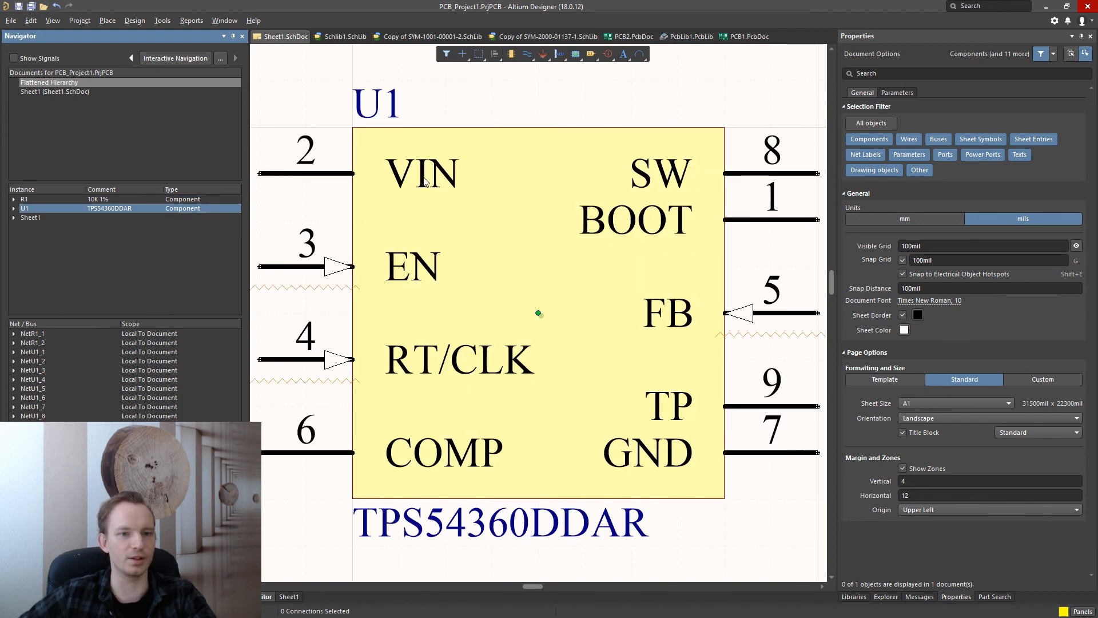
pyautogui.keyDown('ctrl'); pyautogui.scroll(-3, 428, 228); pyautogui.keyUp('ctrl')
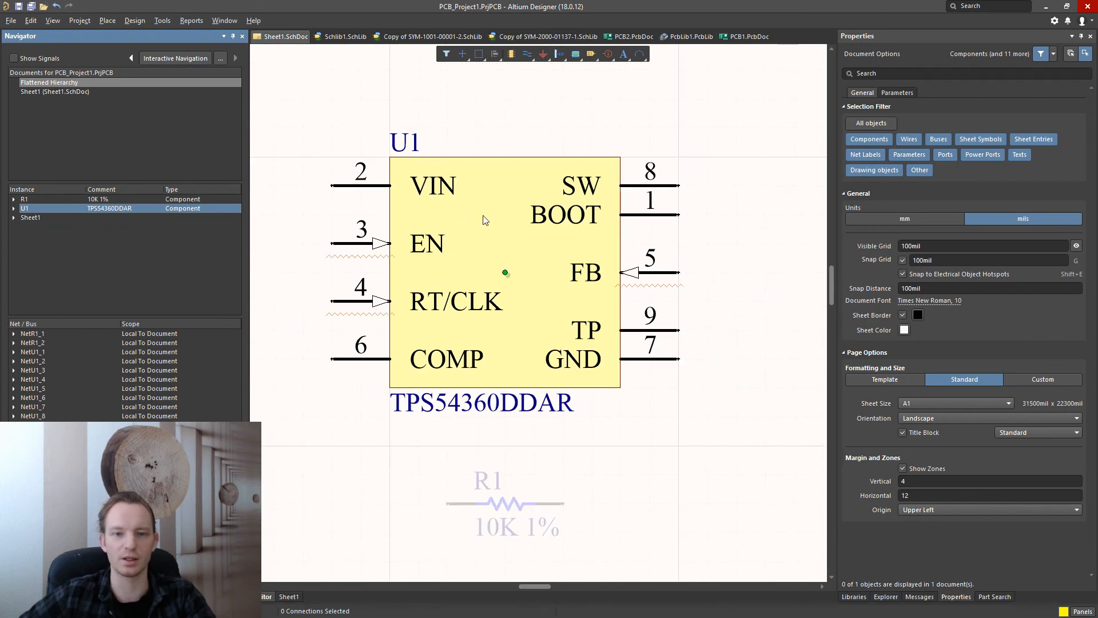
# Step: Check the properties of U1's BOOT pin and of the whole U1 component, leaving nothing selected
pyautogui.moveTo(483, 216); pyautogui.dragTo(679, 216)
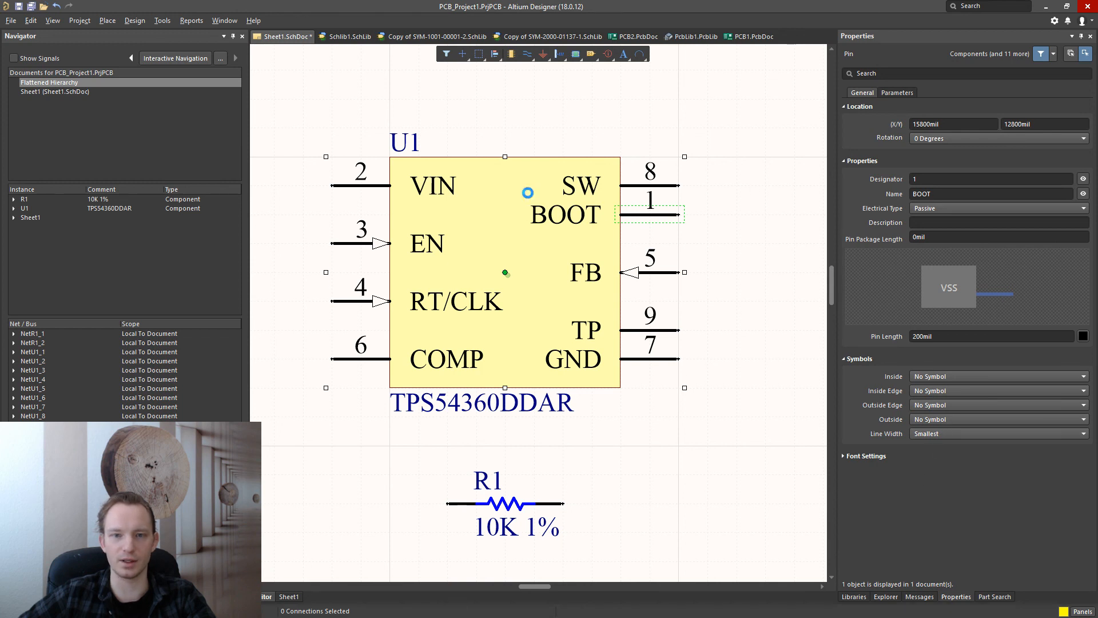
pyautogui.click(526, 189)
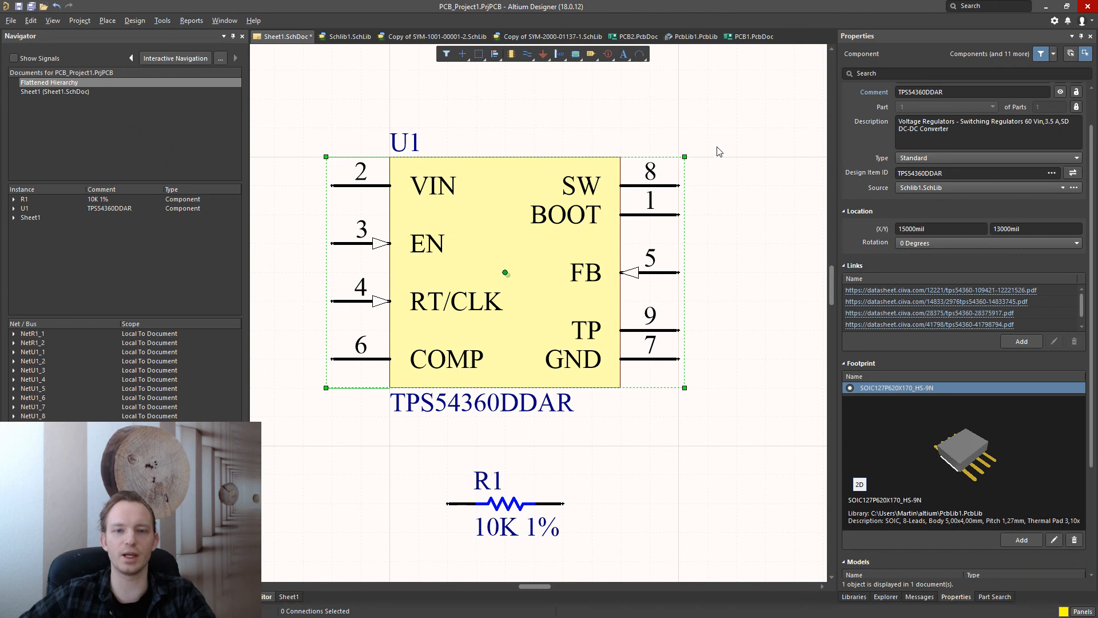
pyautogui.click(696, 126)
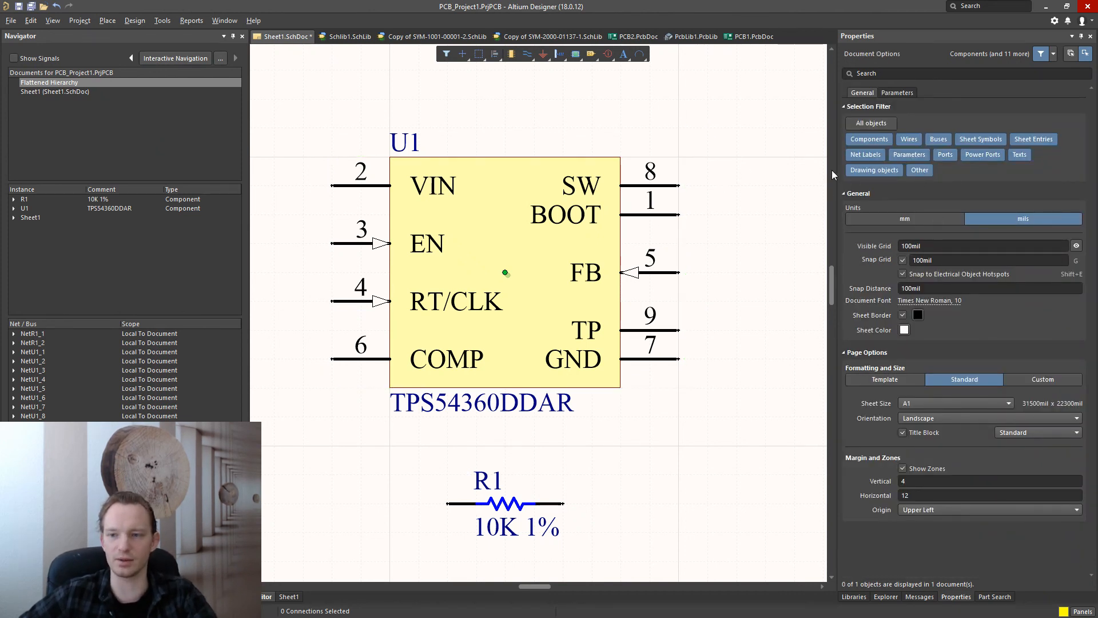
pyautogui.click(483, 189)
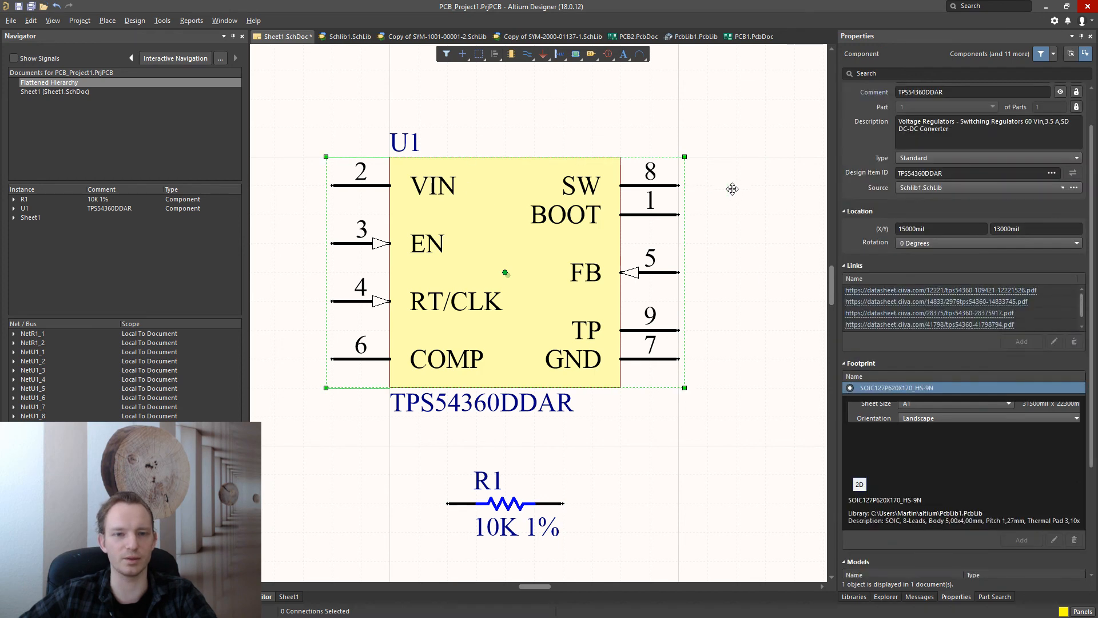
pyautogui.click(733, 223)
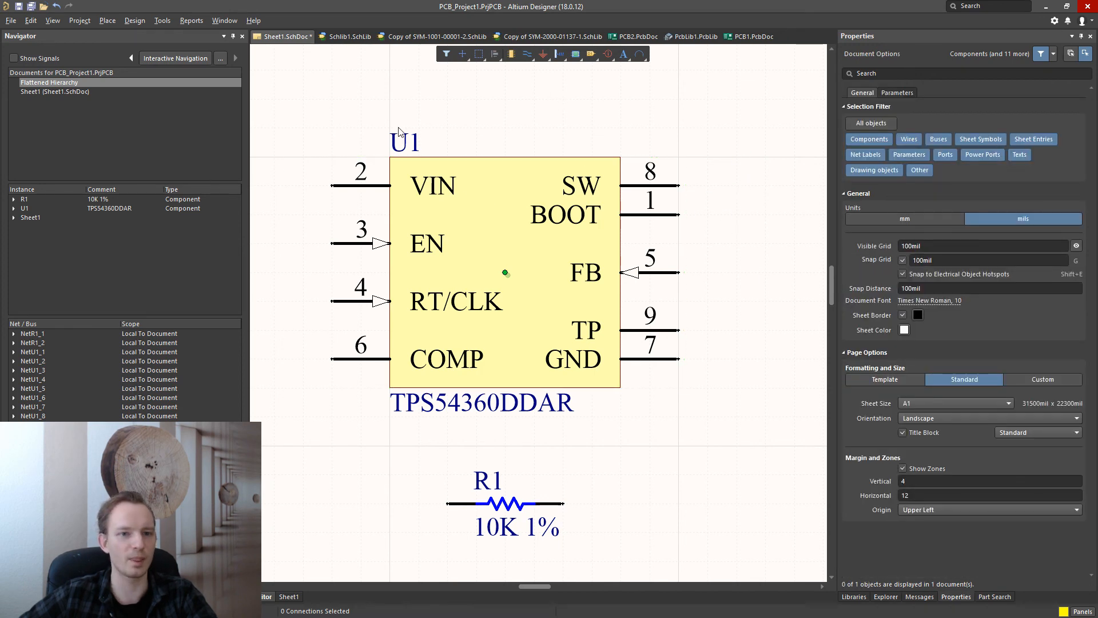